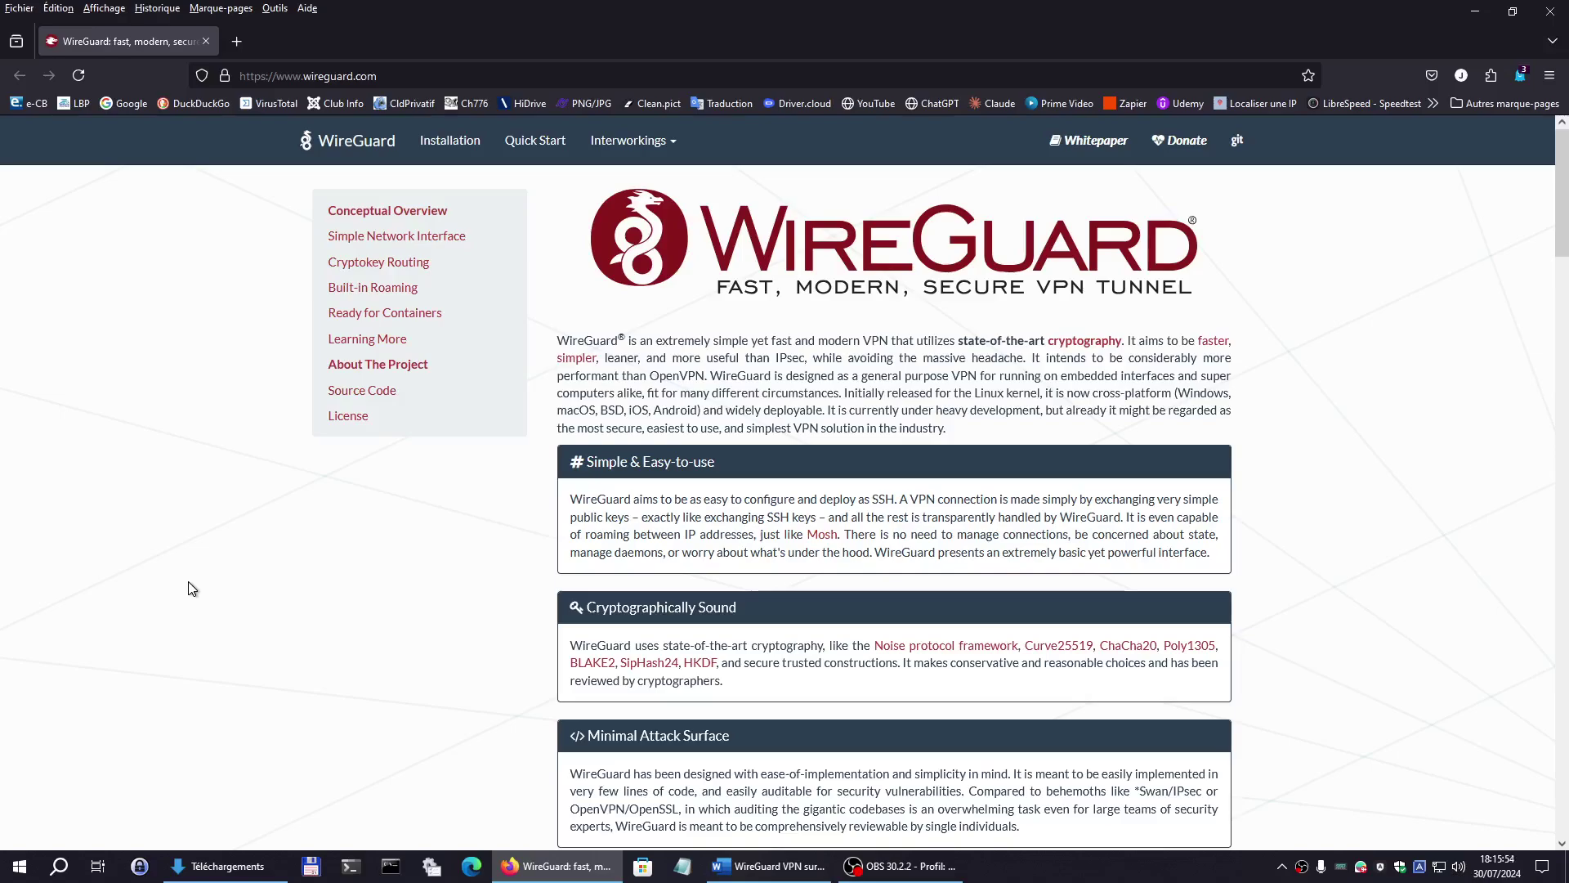
Skim the WireGuard home page and open its French translation in a new tab.
{"action": "scroll", "coordinate": [192, 589], "scroll_direction": "down", "scroll_amount": 20}
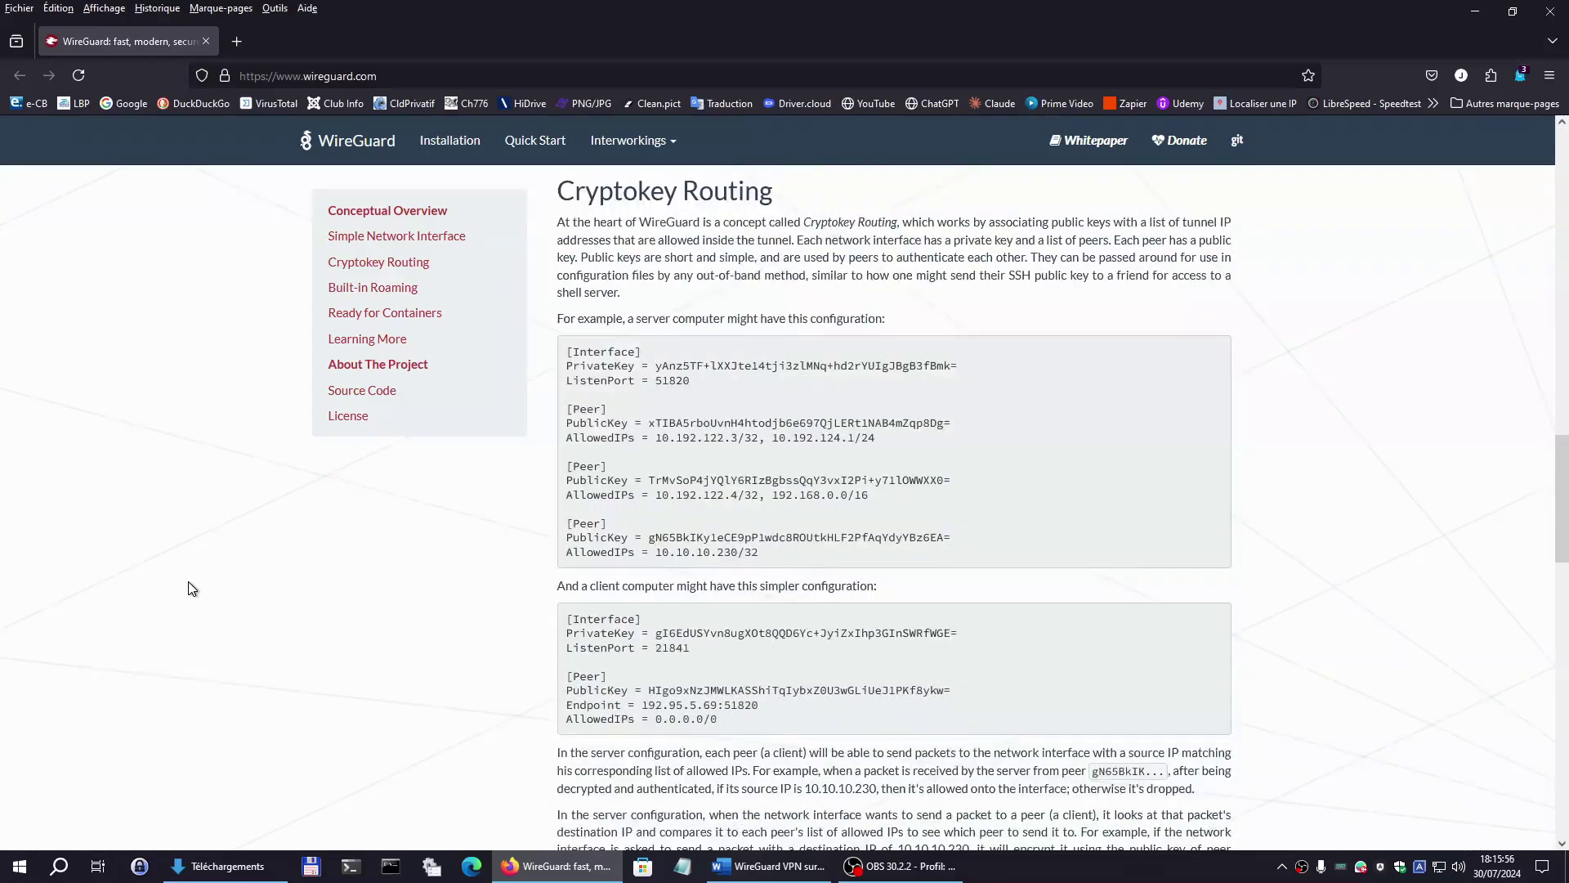
{"action": "scroll", "coordinate": [192, 589], "scroll_direction": "up", "scroll_amount": 20}
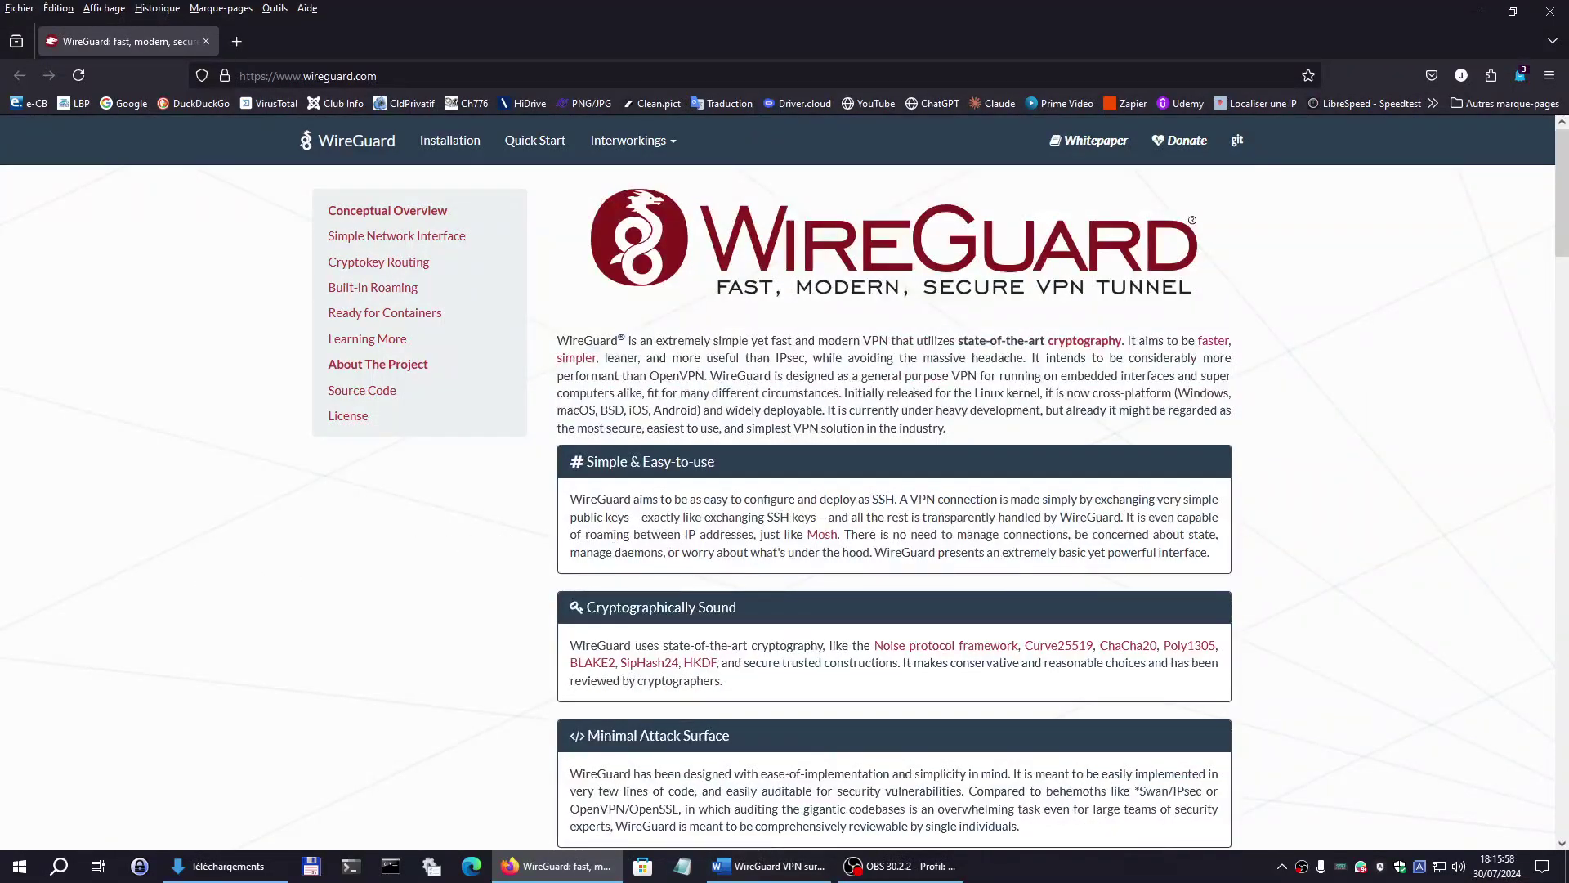
{"action": "right_click", "coordinate": [1326, 394]}
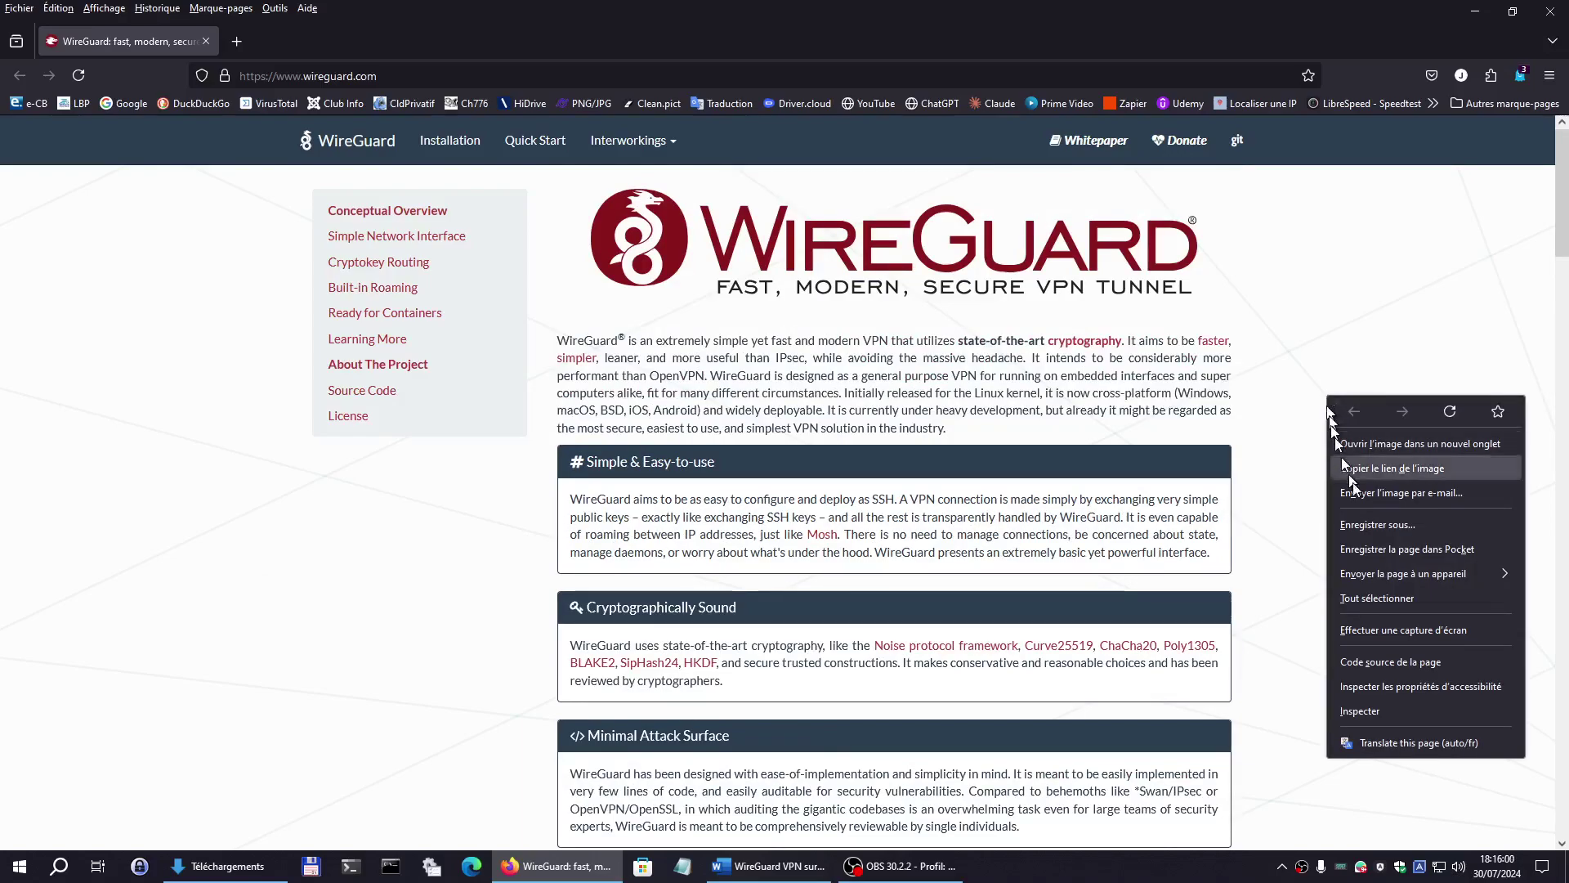
{"action": "left_click", "coordinate": [1392, 739]}
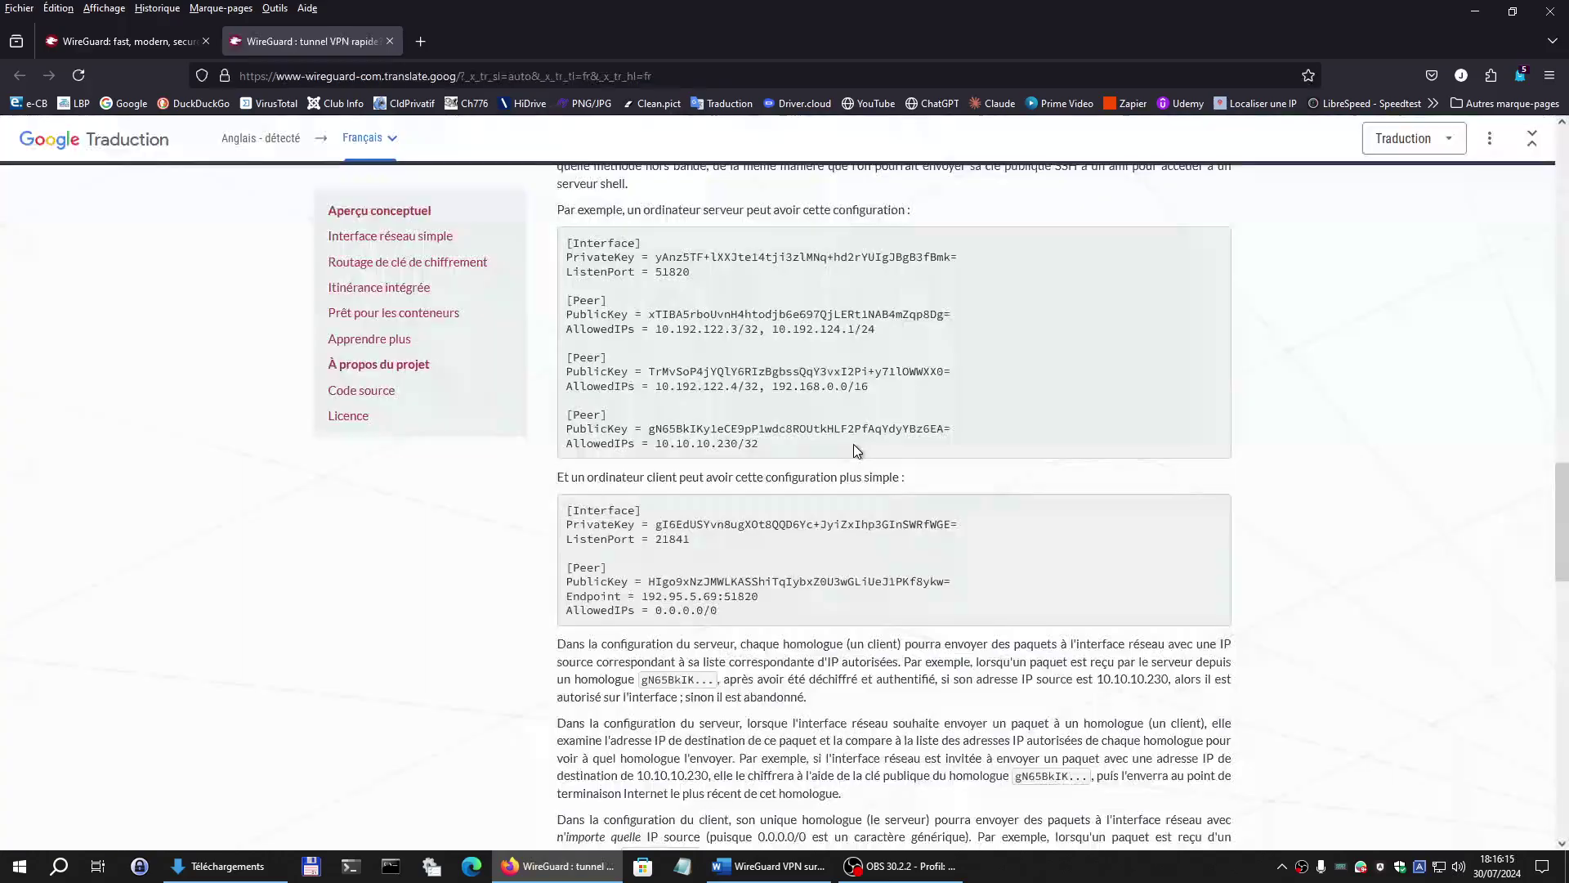
Read through the translated page, including the sections on the network interface, cryptokey routing, containers and the project.
{"action": "scroll", "coordinate": [856, 450], "scroll_direction": "down", "scroll_amount": 8}
{"action": "scroll", "coordinate": [855, 450], "scroll_direction": "up", "scroll_amount": 8}
{"action": "scroll", "coordinate": [856, 450], "scroll_direction": "up", "scroll_amount": 10}
{"action": "scroll", "coordinate": [644, 478], "scroll_direction": "down", "scroll_amount": 6}
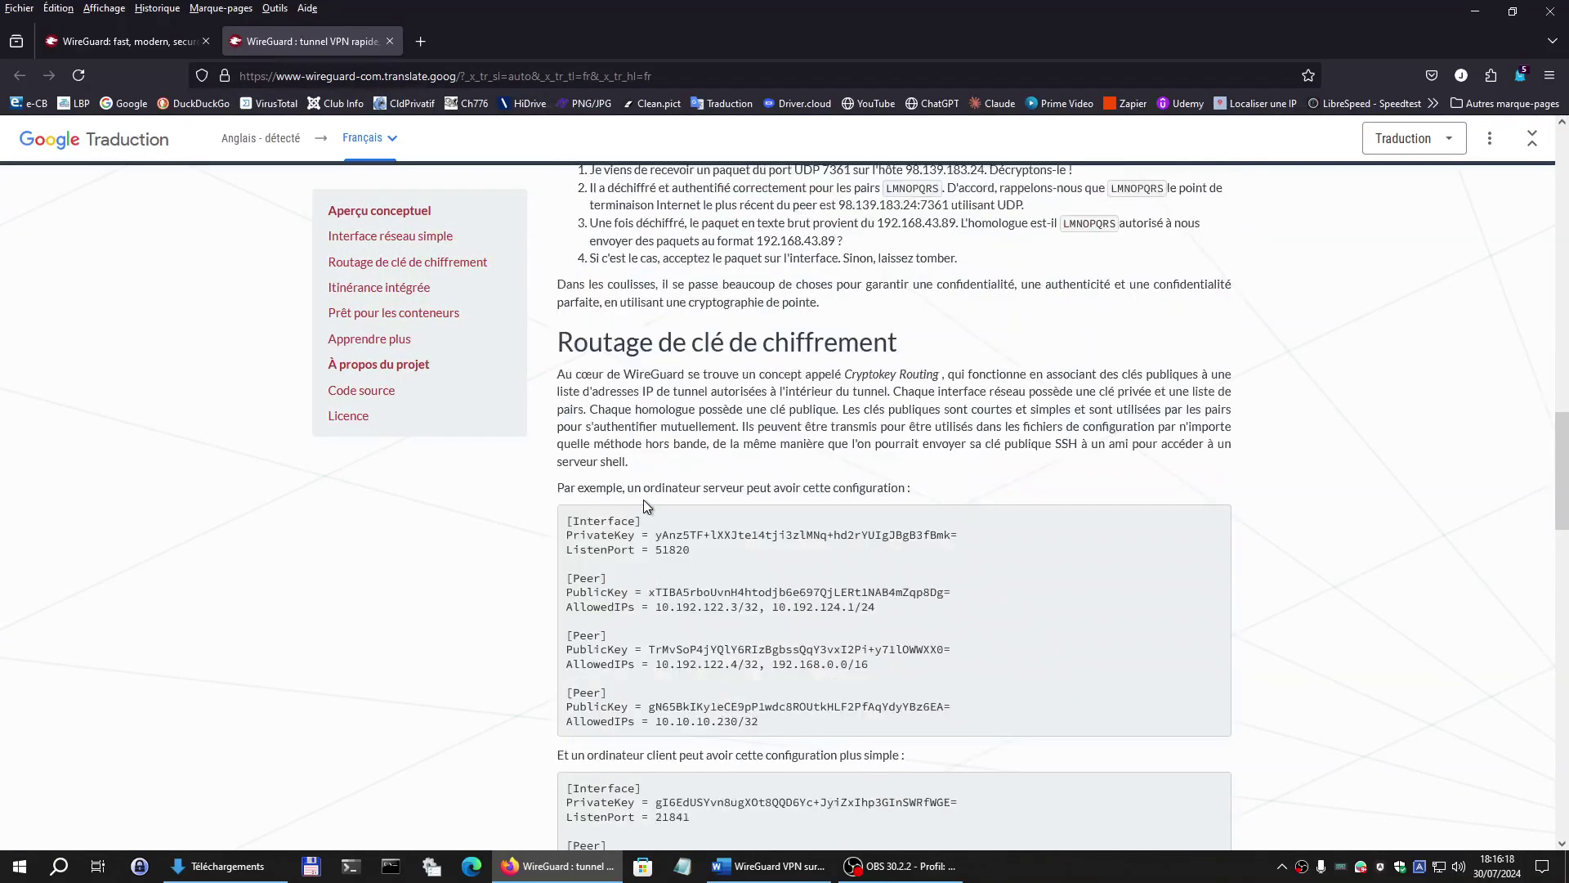
{"action": "scroll", "coordinate": [618, 727], "scroll_direction": "down", "scroll_amount": 18}
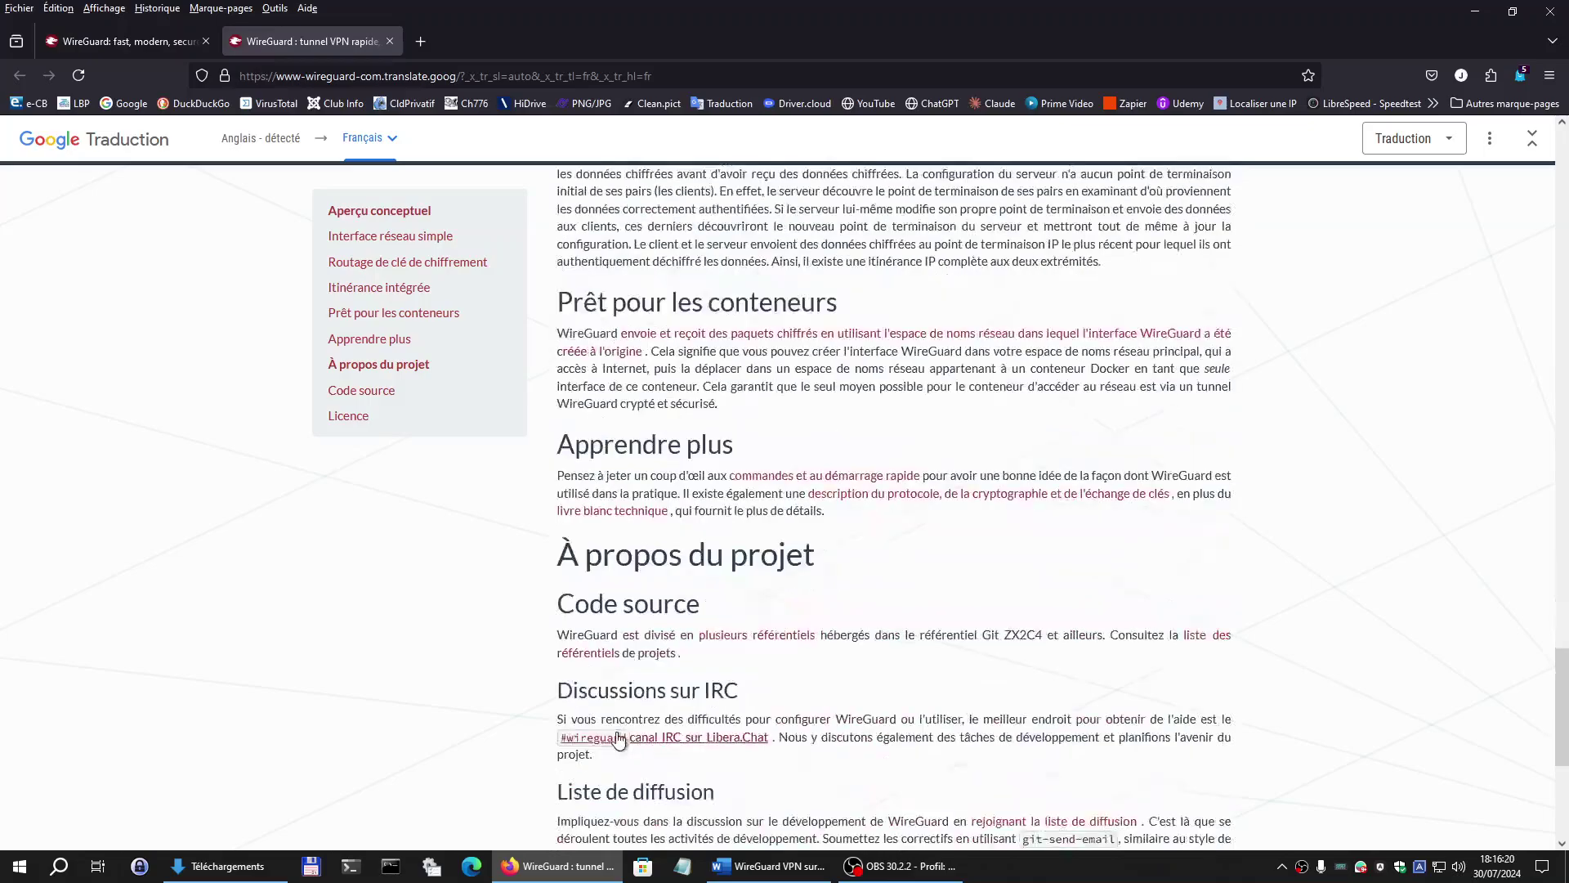
{"action": "scroll", "coordinate": [618, 739], "scroll_direction": "down", "scroll_amount": 5}
{"action": "scroll", "coordinate": [619, 728], "scroll_direction": "up", "scroll_amount": 20}
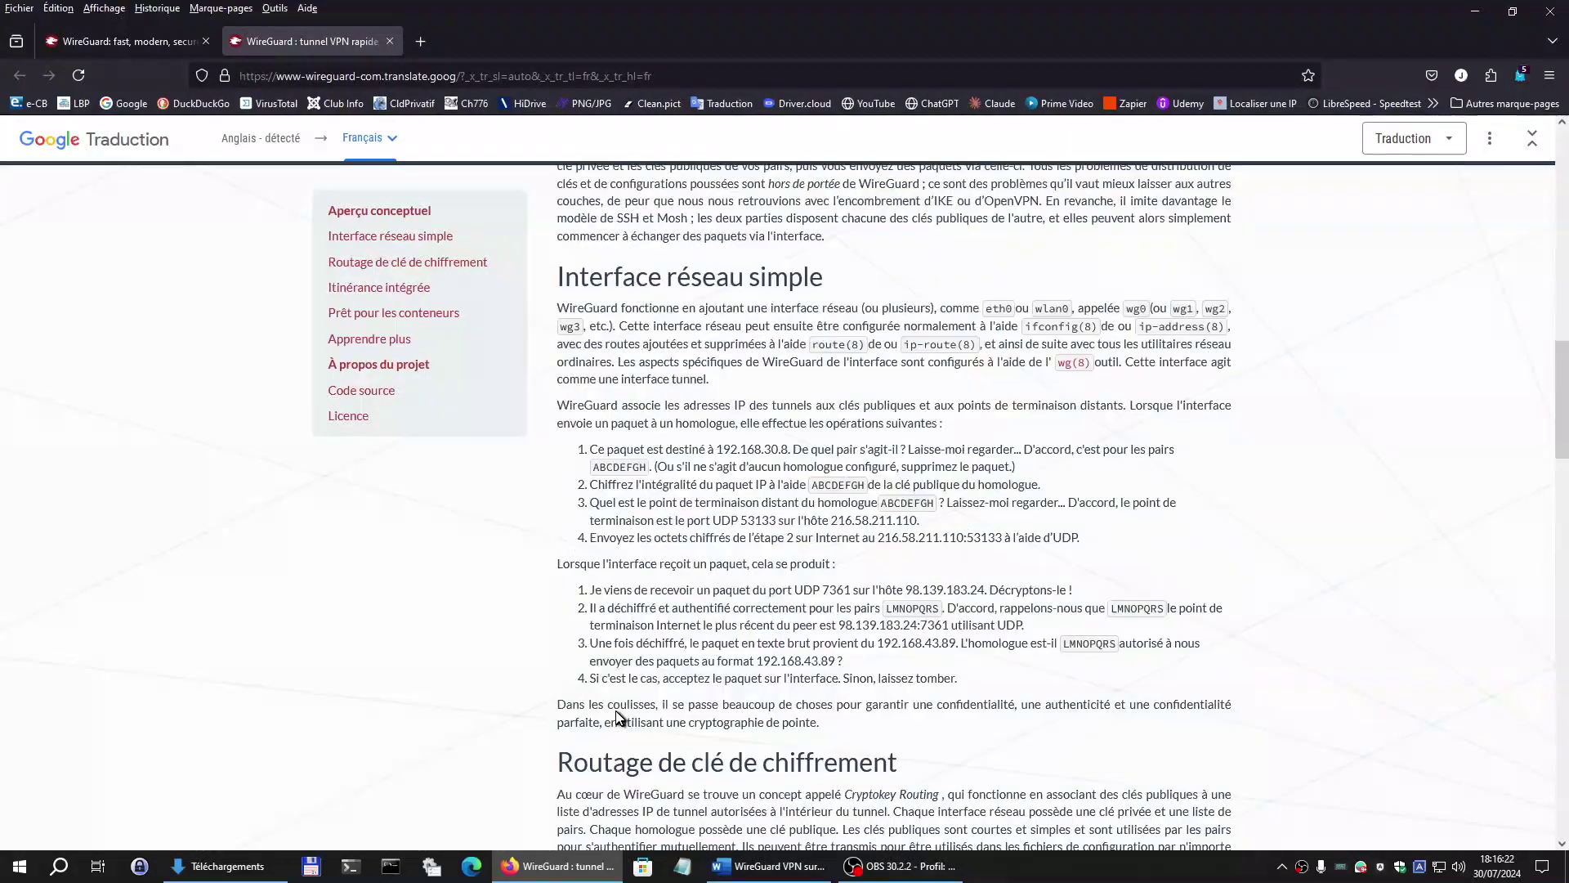
{"action": "scroll", "coordinate": [619, 719], "scroll_direction": "up", "scroll_amount": 10}
View the Installation page of the original WireGuard site and close the browser with both tabs.
{"action": "left_click", "coordinate": [134, 42]}
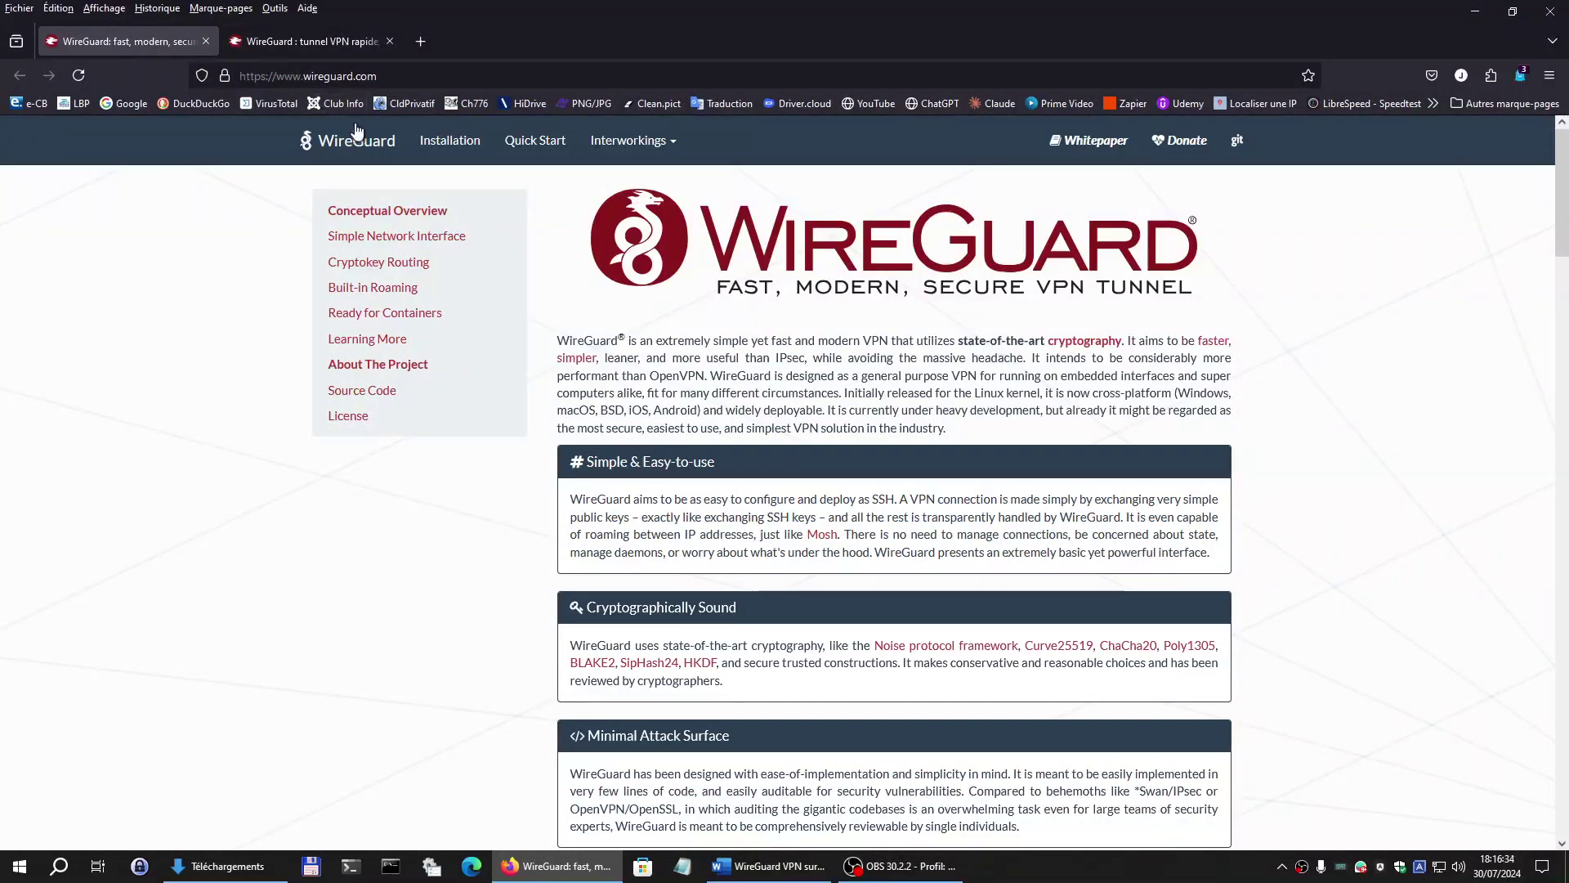
{"action": "left_click", "coordinate": [449, 143]}
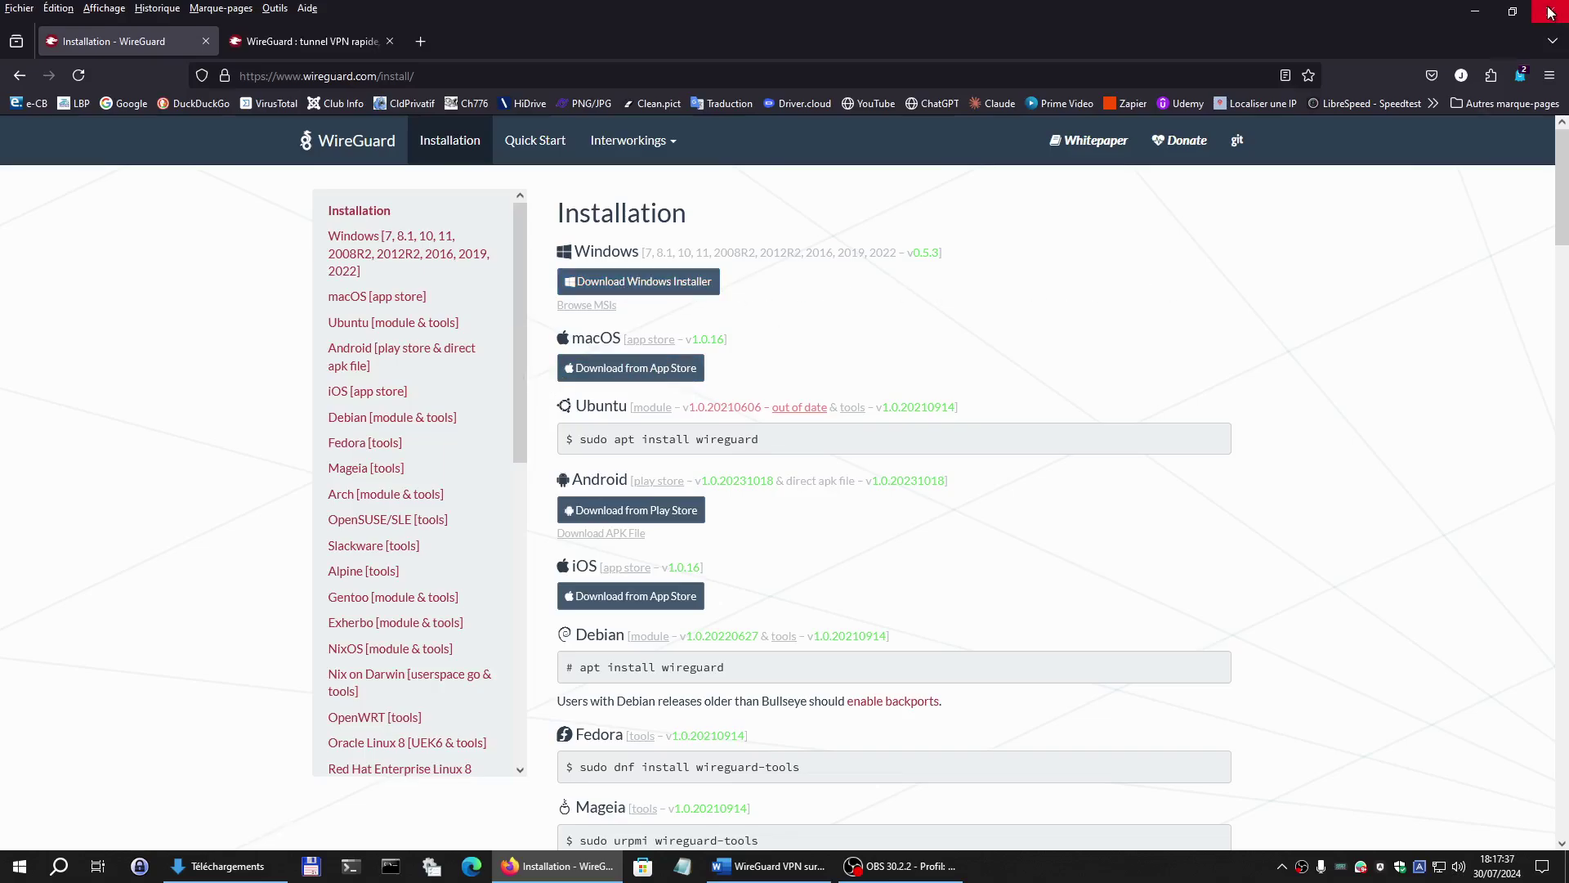
{"action": "left_click", "coordinate": [1551, 11]}
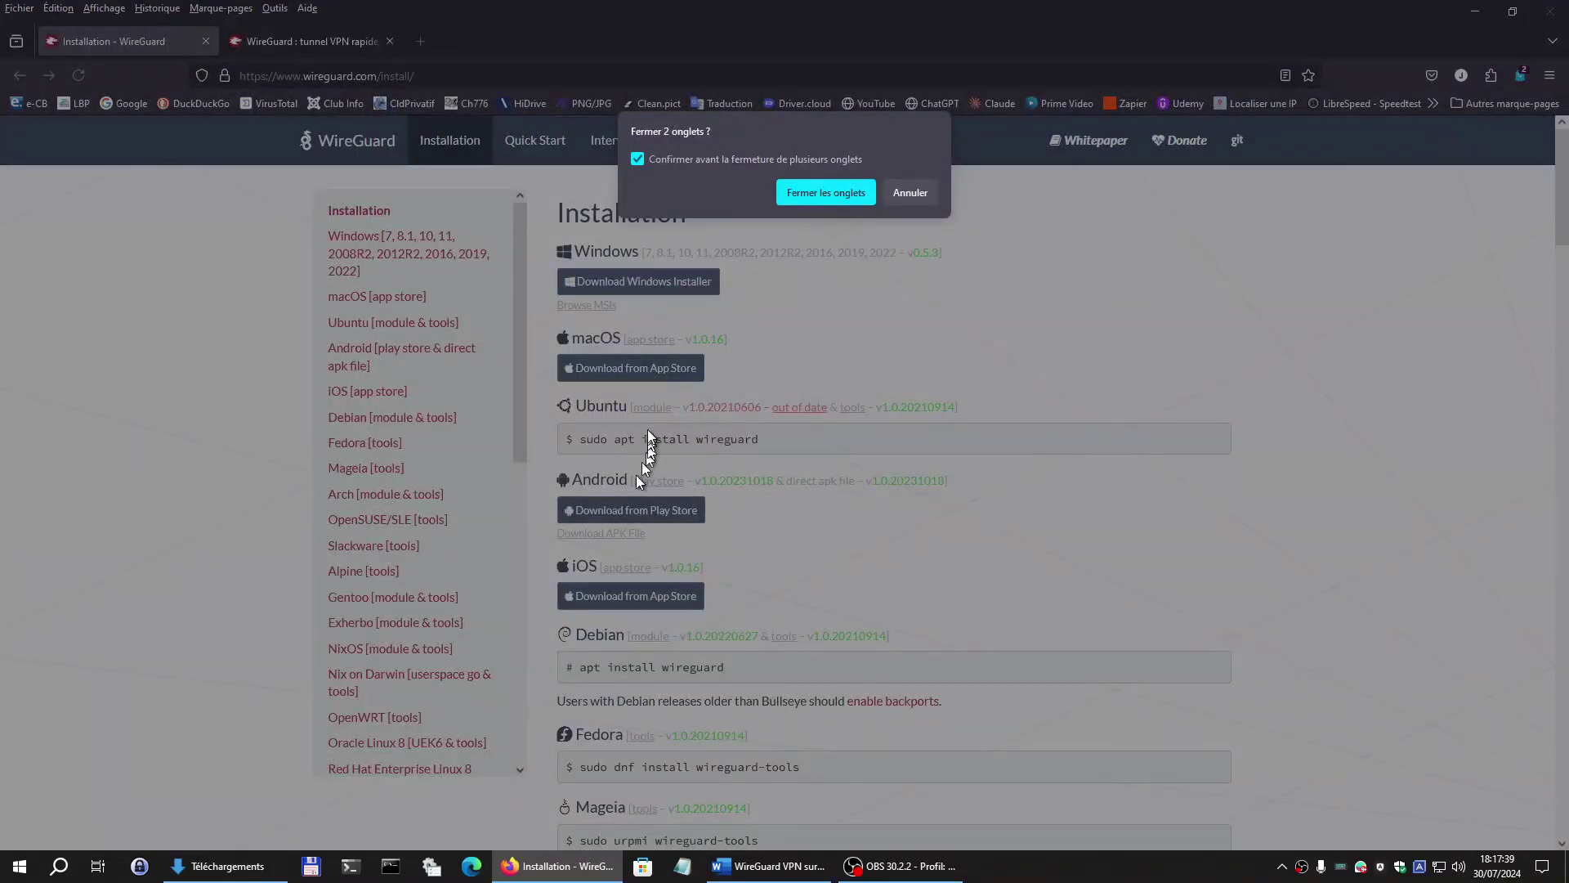
{"action": "left_click", "coordinate": [803, 200]}
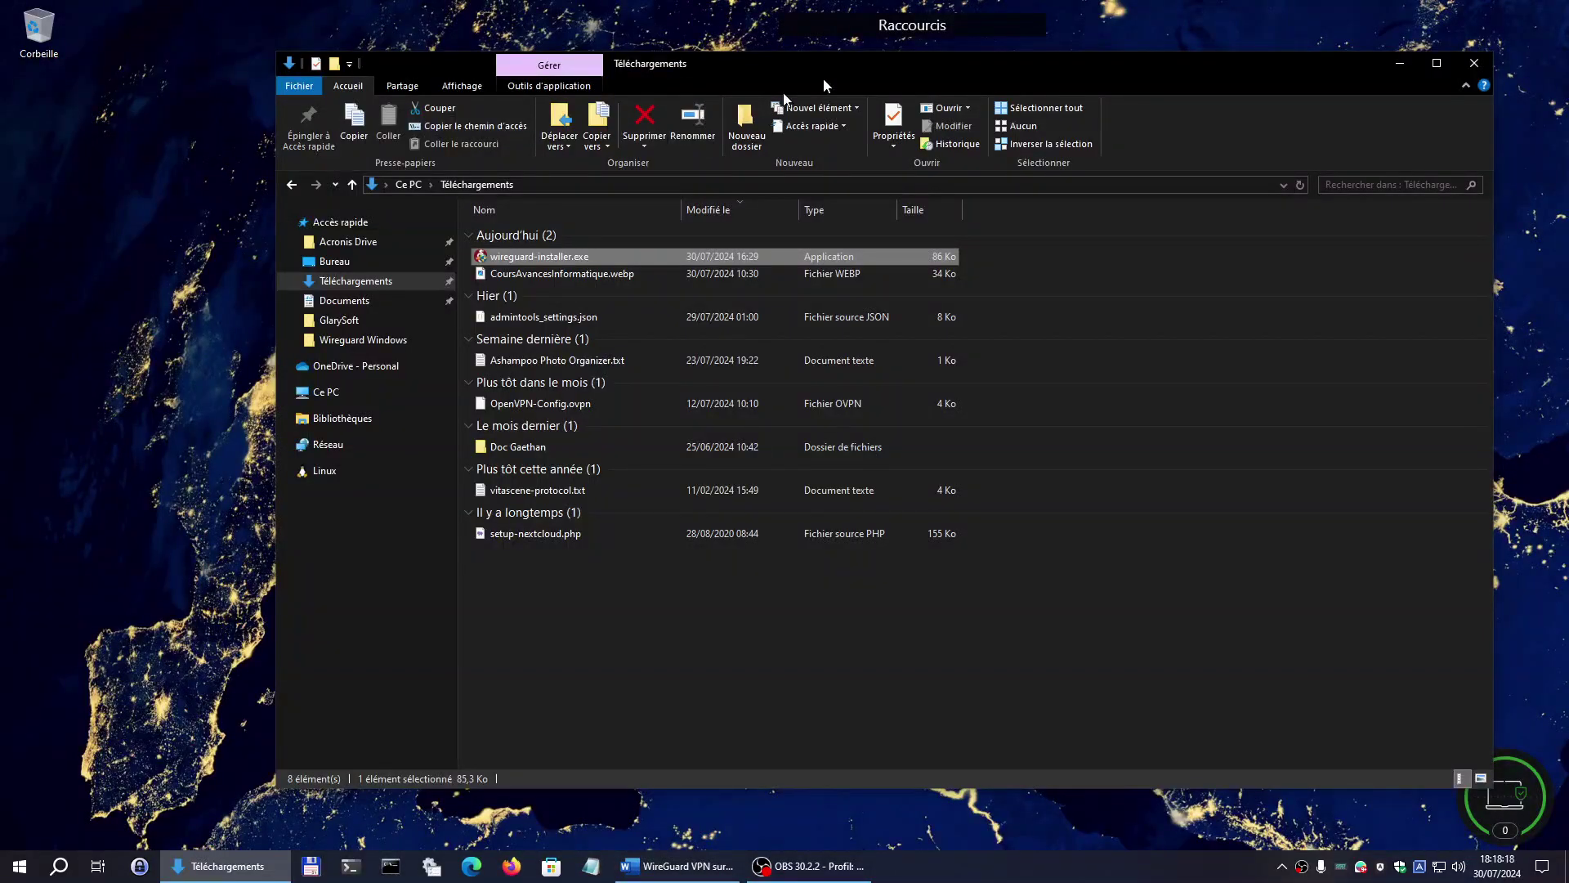
Run wireguard-installer.exe from the Téléchargements folder and close the folder window while the installer works.
{"action": "left_click_drag", "start_coordinate": [837, 69], "coordinate": [799, 77]}
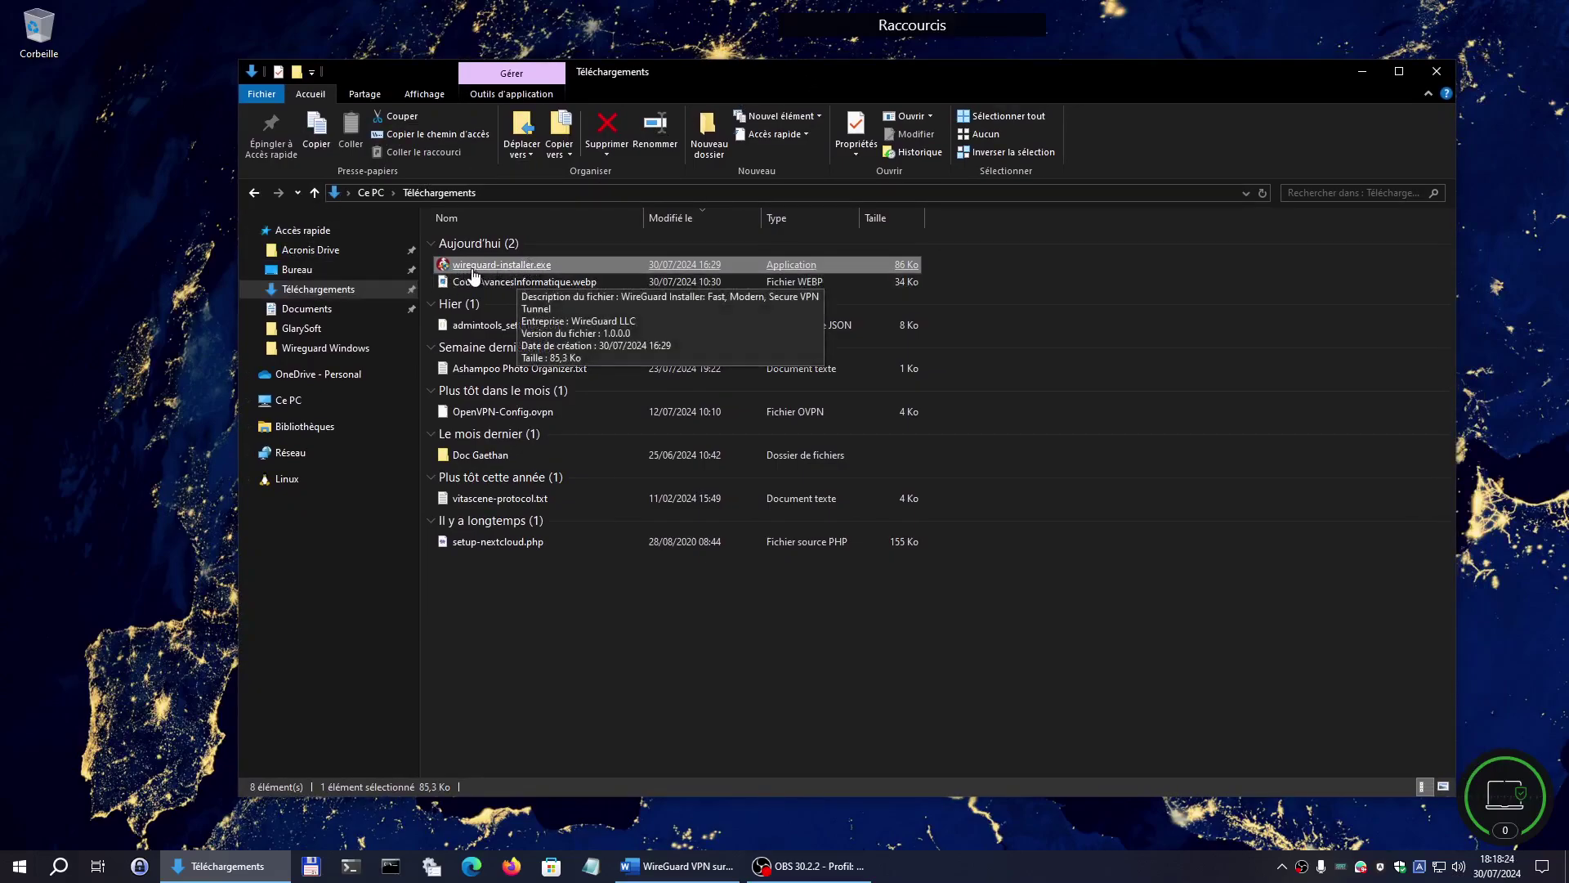
{"action": "double_click", "coordinate": [530, 267]}
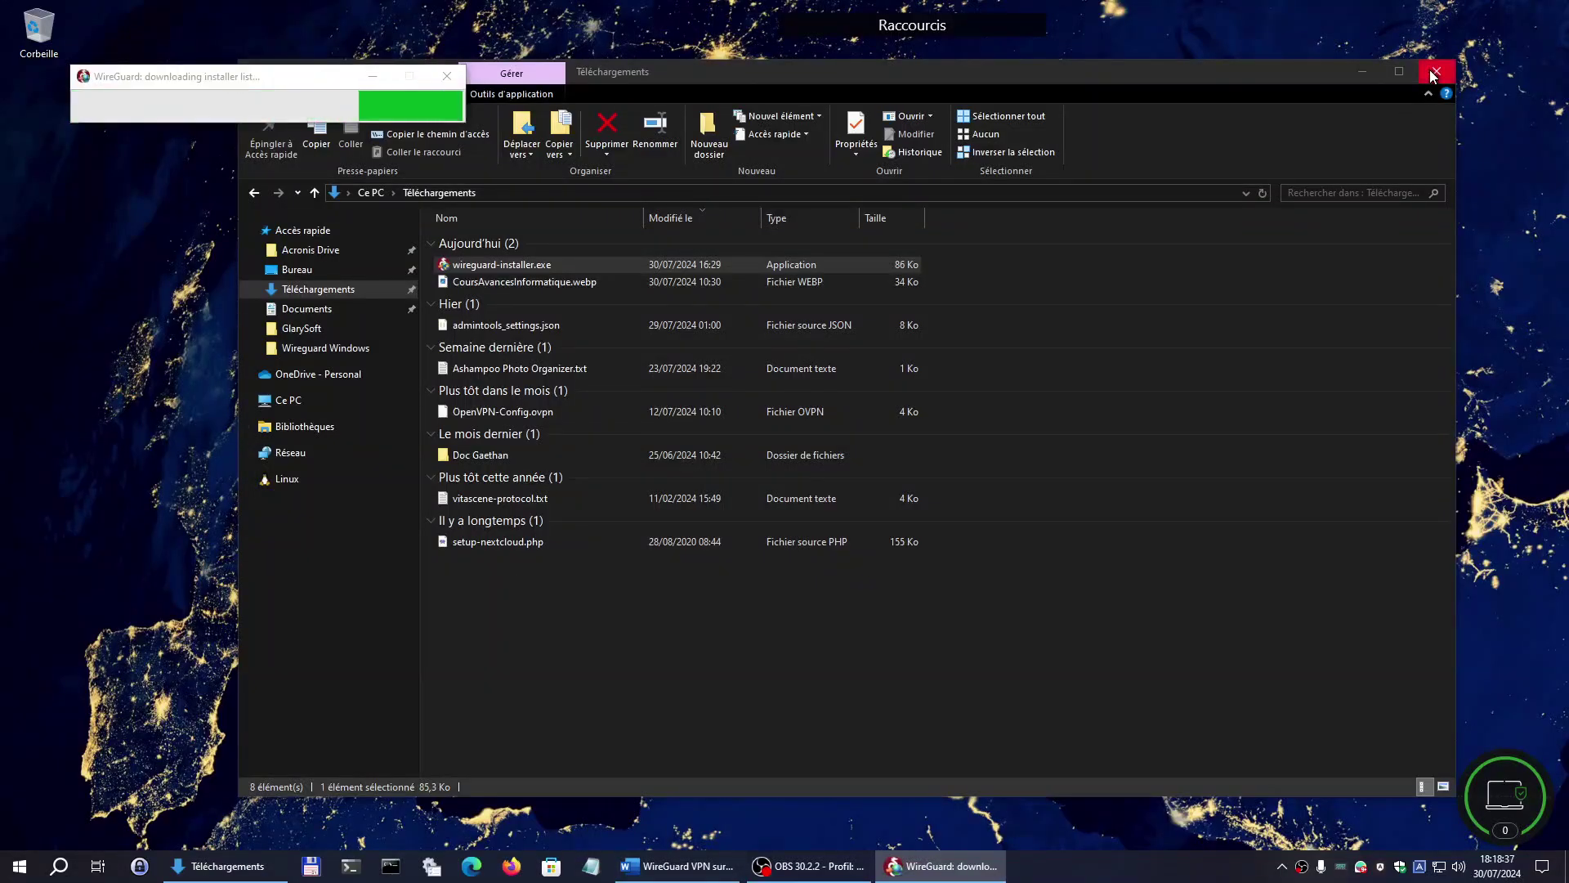
{"action": "left_click", "coordinate": [1436, 59]}
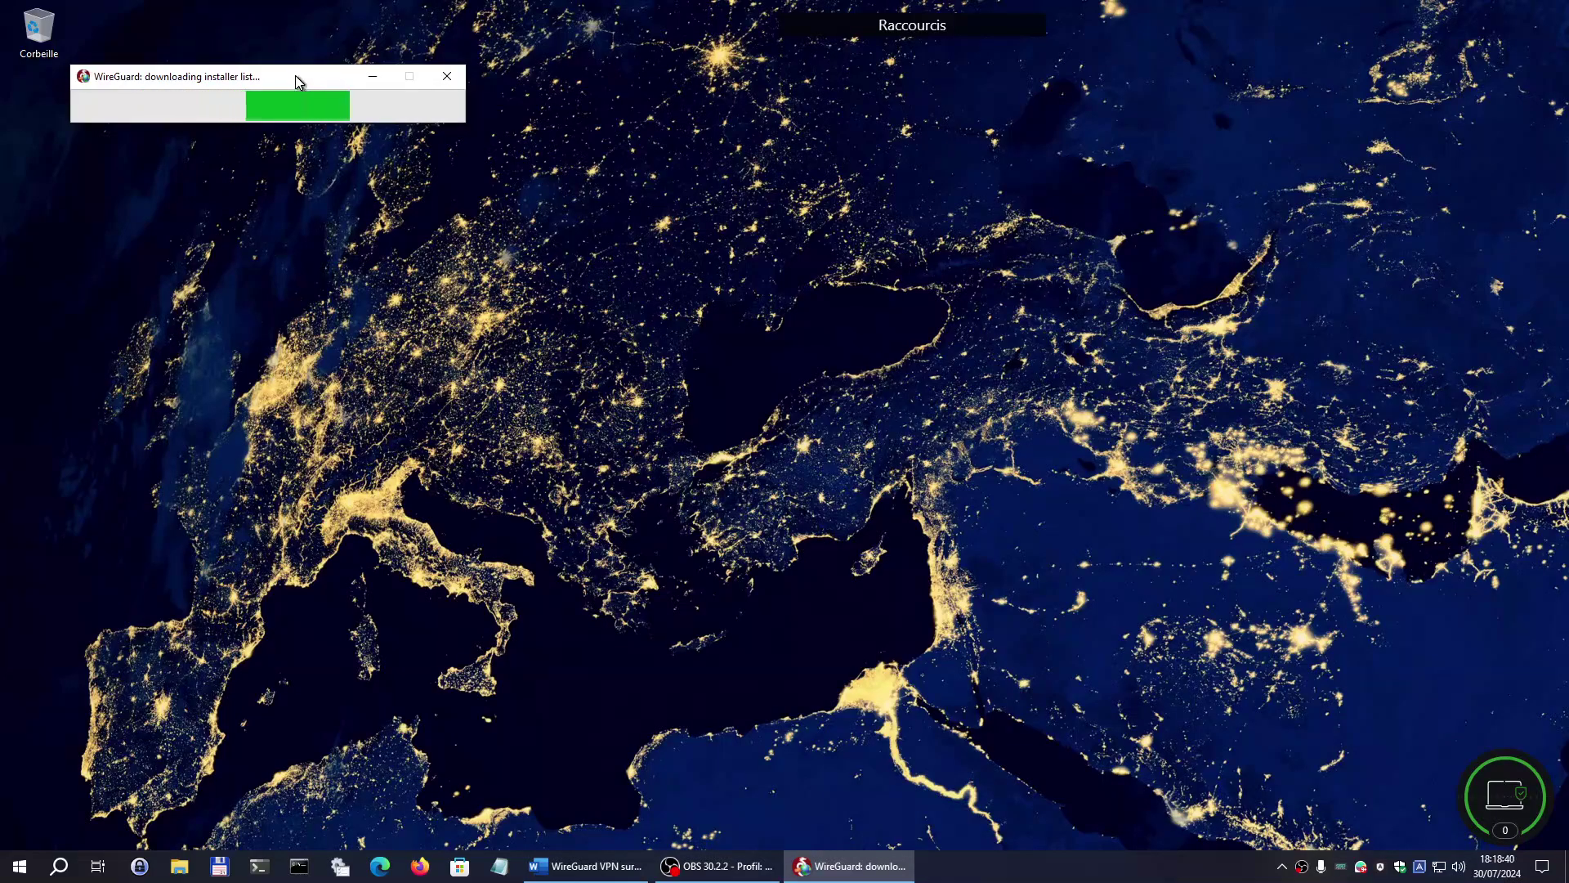
{"action": "left_click_drag", "start_coordinate": [296, 75], "coordinate": [577, 141]}
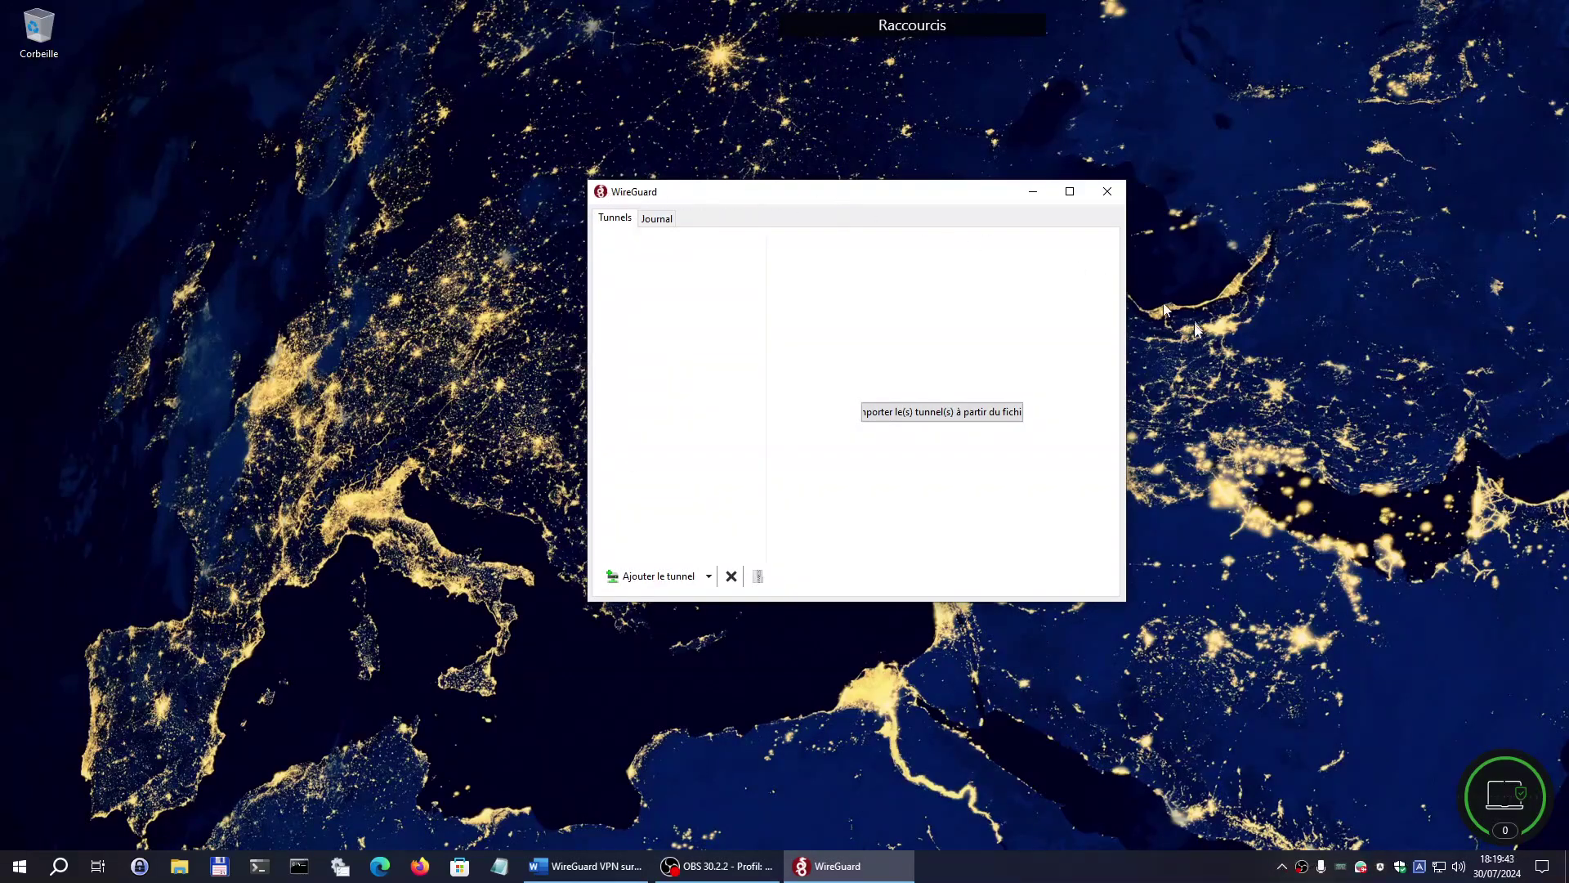
Move the WireGuard icon from the hidden tray icons into the visible notification area and view its context options.
{"action": "left_click", "coordinate": [1285, 872]}
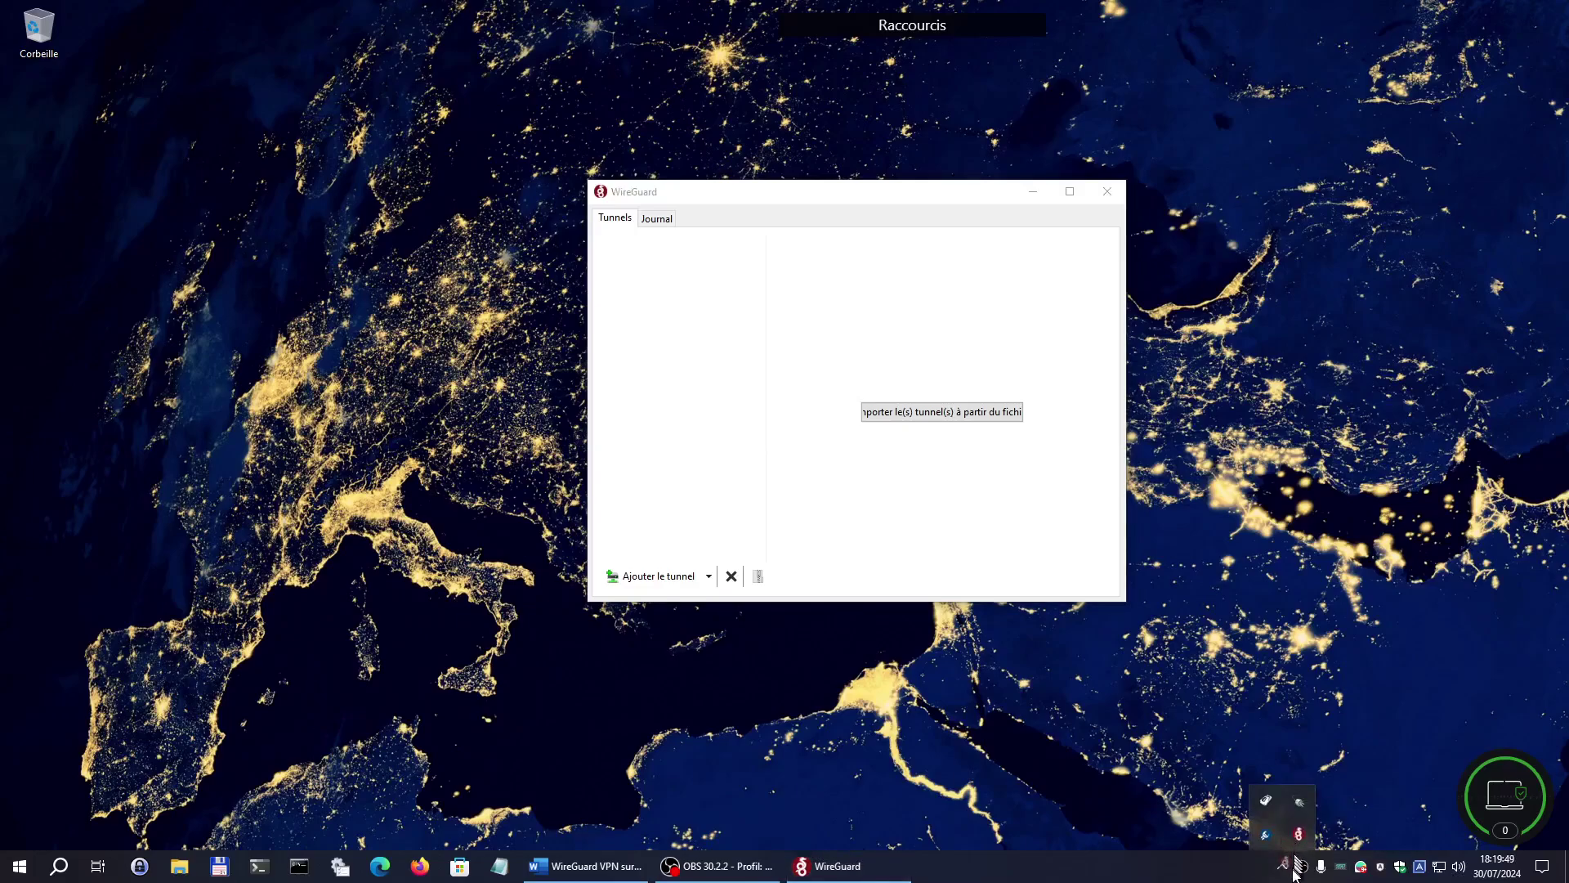
{"action": "left_click_drag", "start_coordinate": [1293, 874], "coordinate": [1281, 873]}
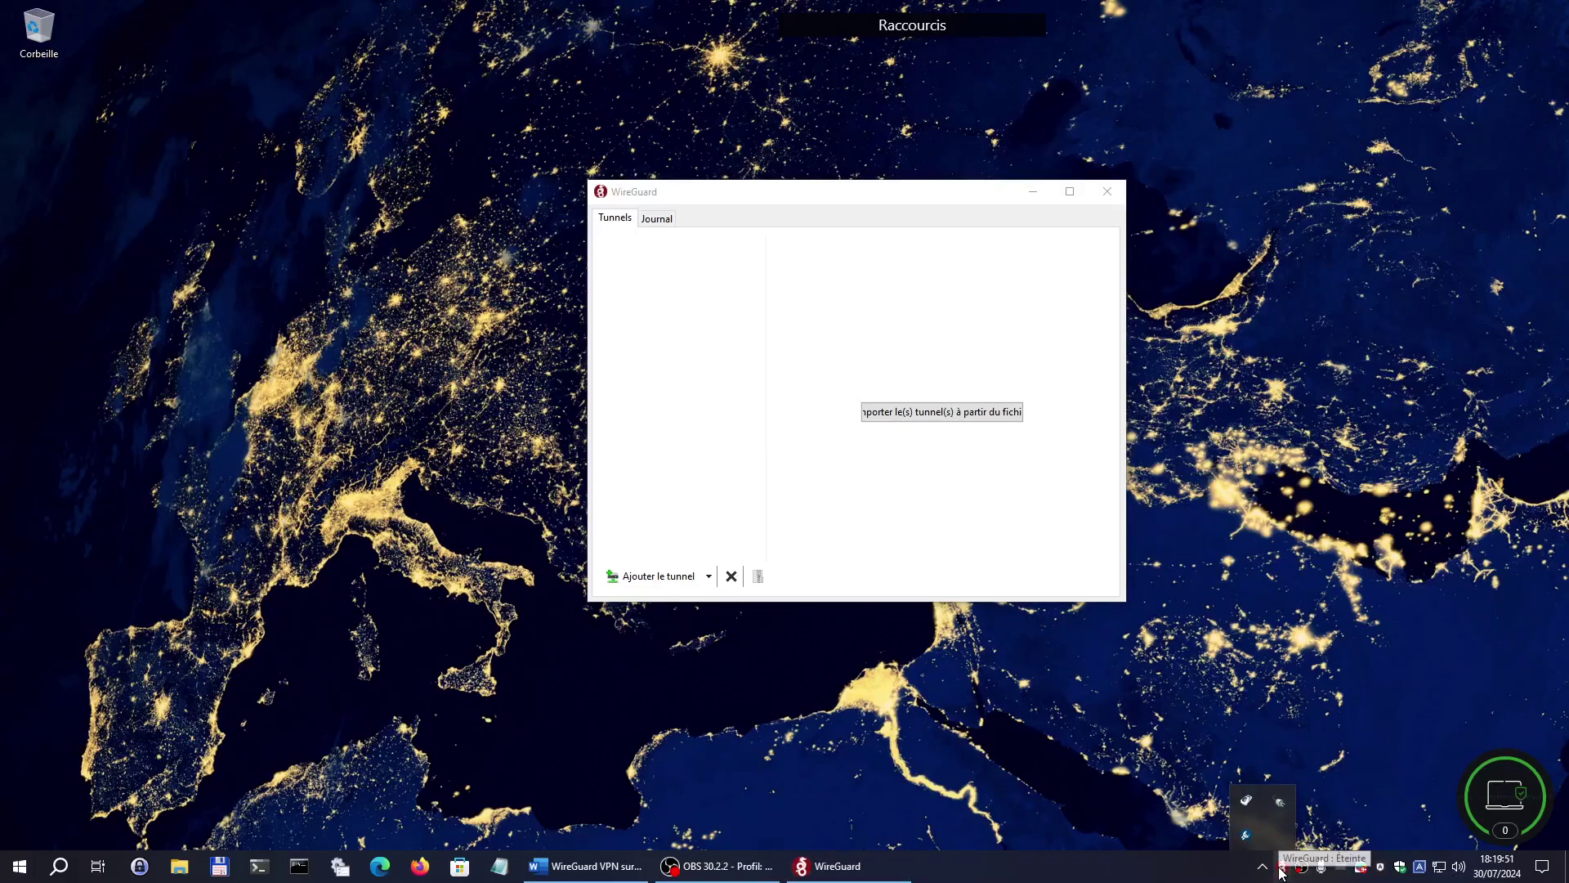
{"action": "right_click", "coordinate": [1282, 871]}
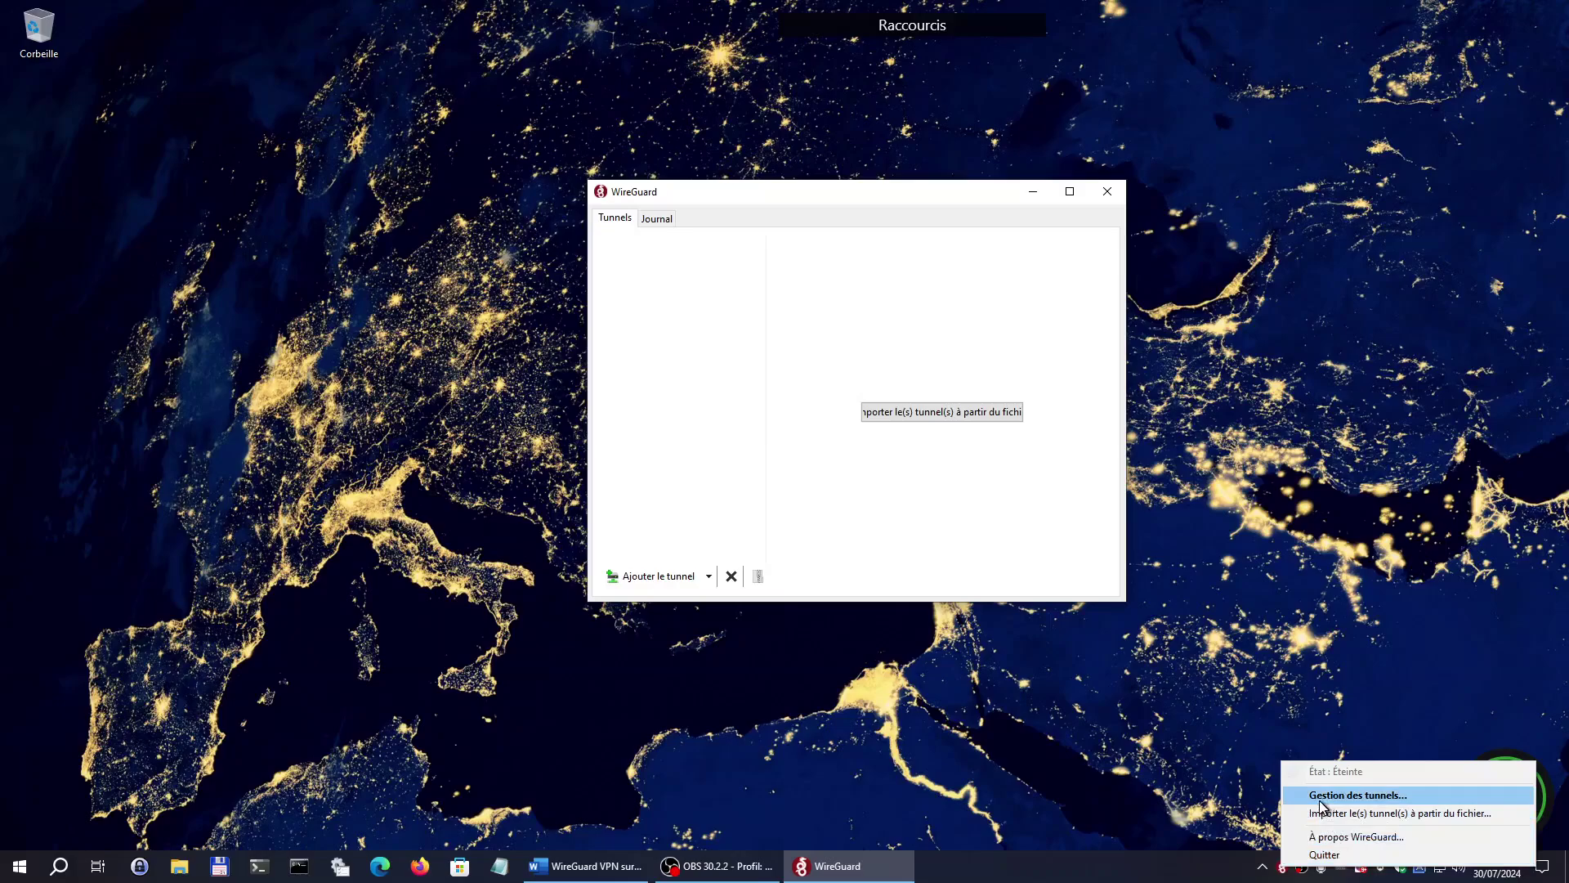
{"action": "left_click", "coordinate": [1071, 752]}
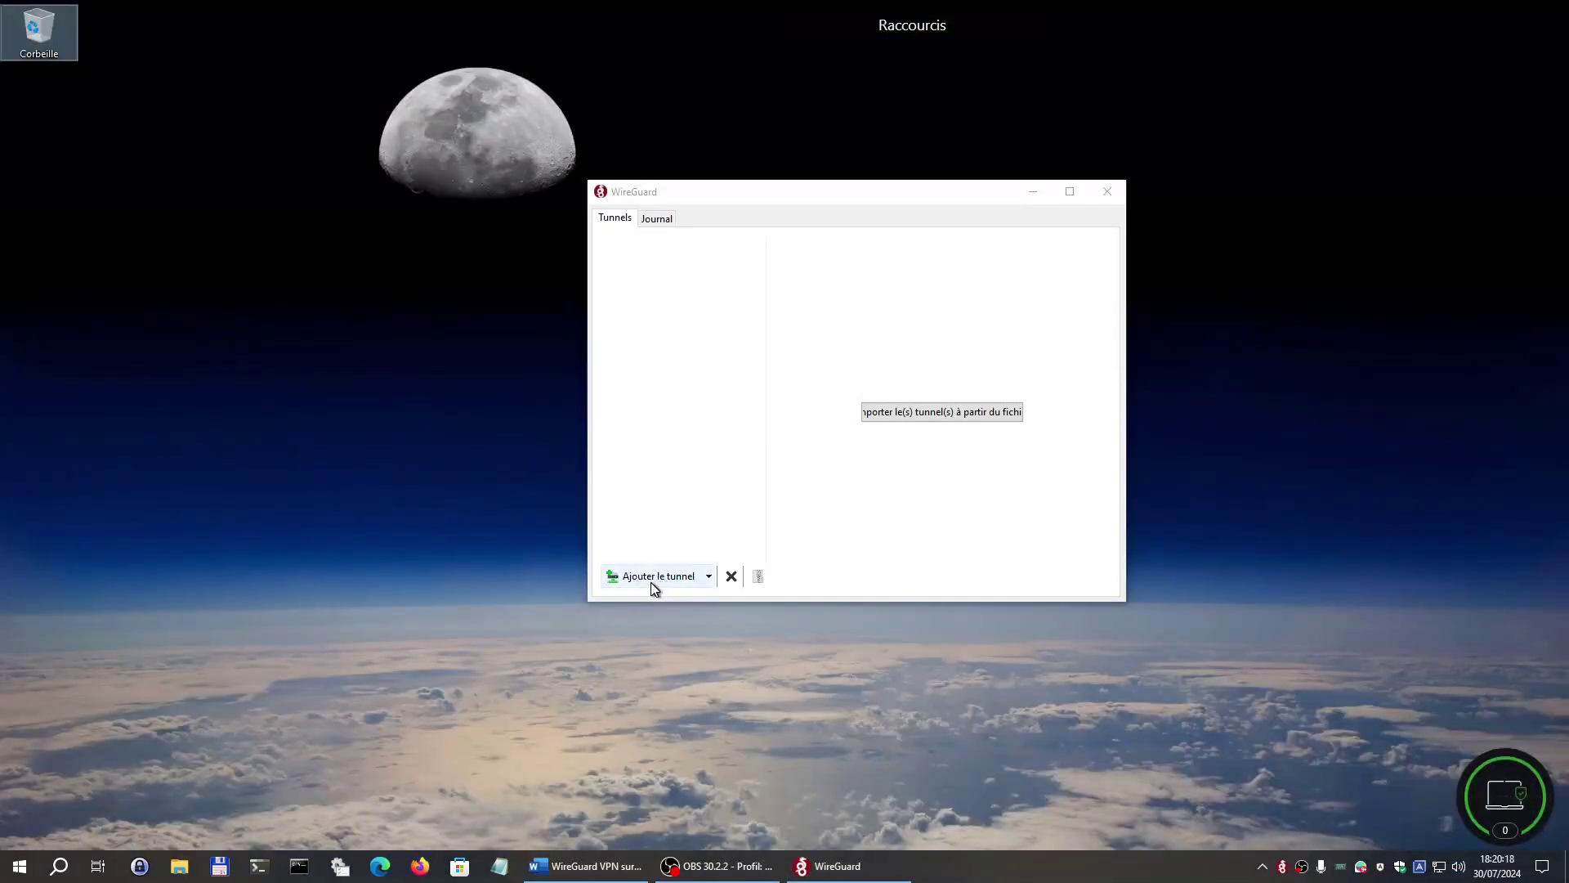
Create an empty tunnel, point out its generated public and private keys, and name it wg0.
{"action": "left_click", "coordinate": [708, 577]}
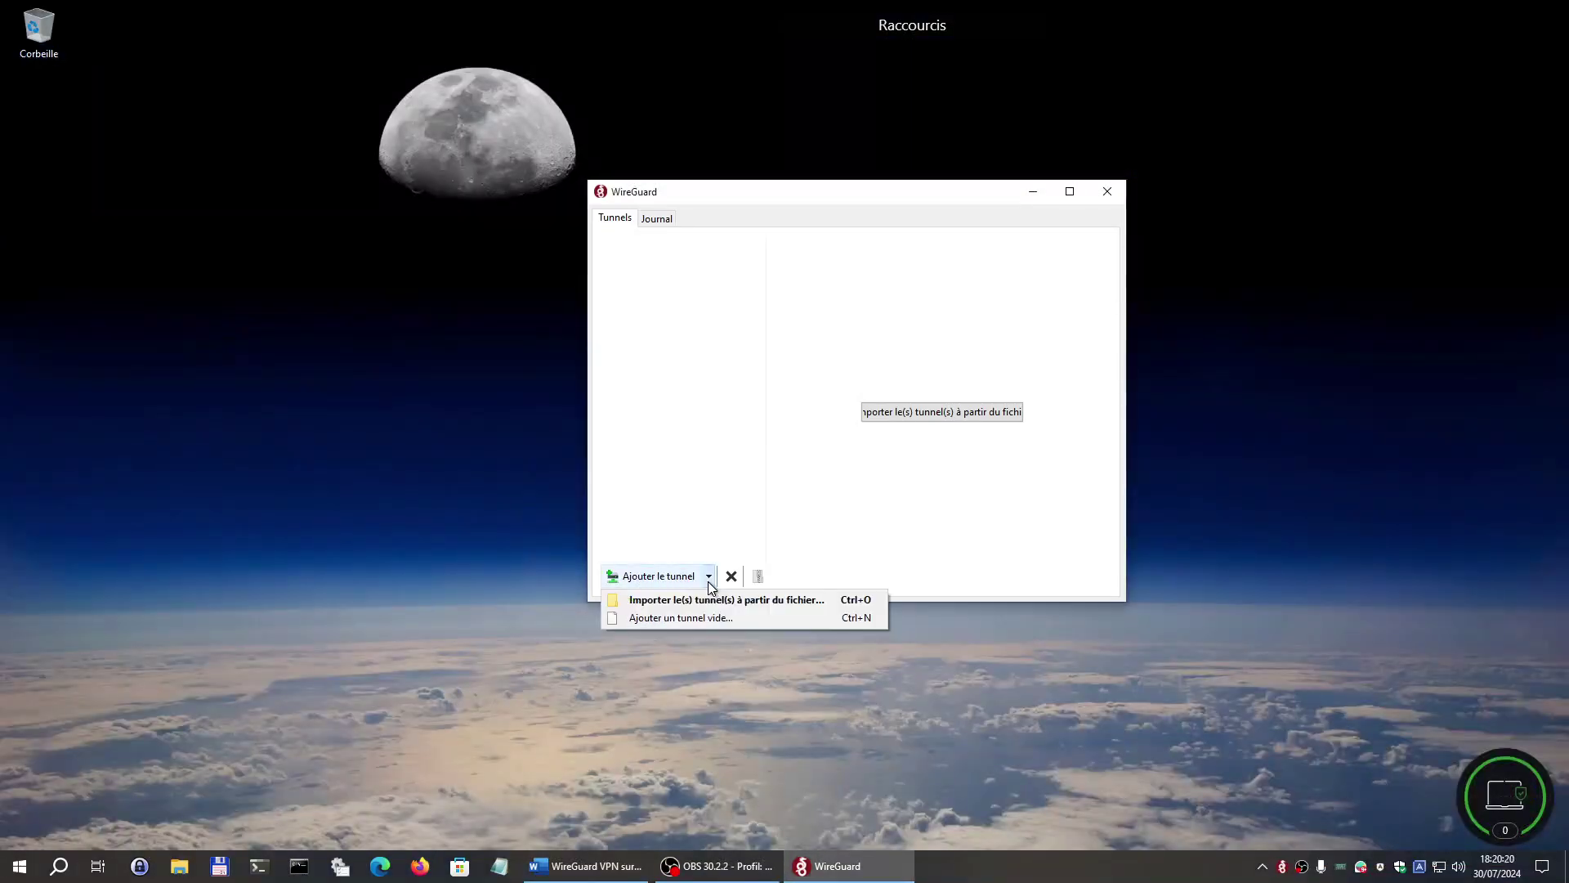
{"action": "left_click", "coordinate": [673, 618]}
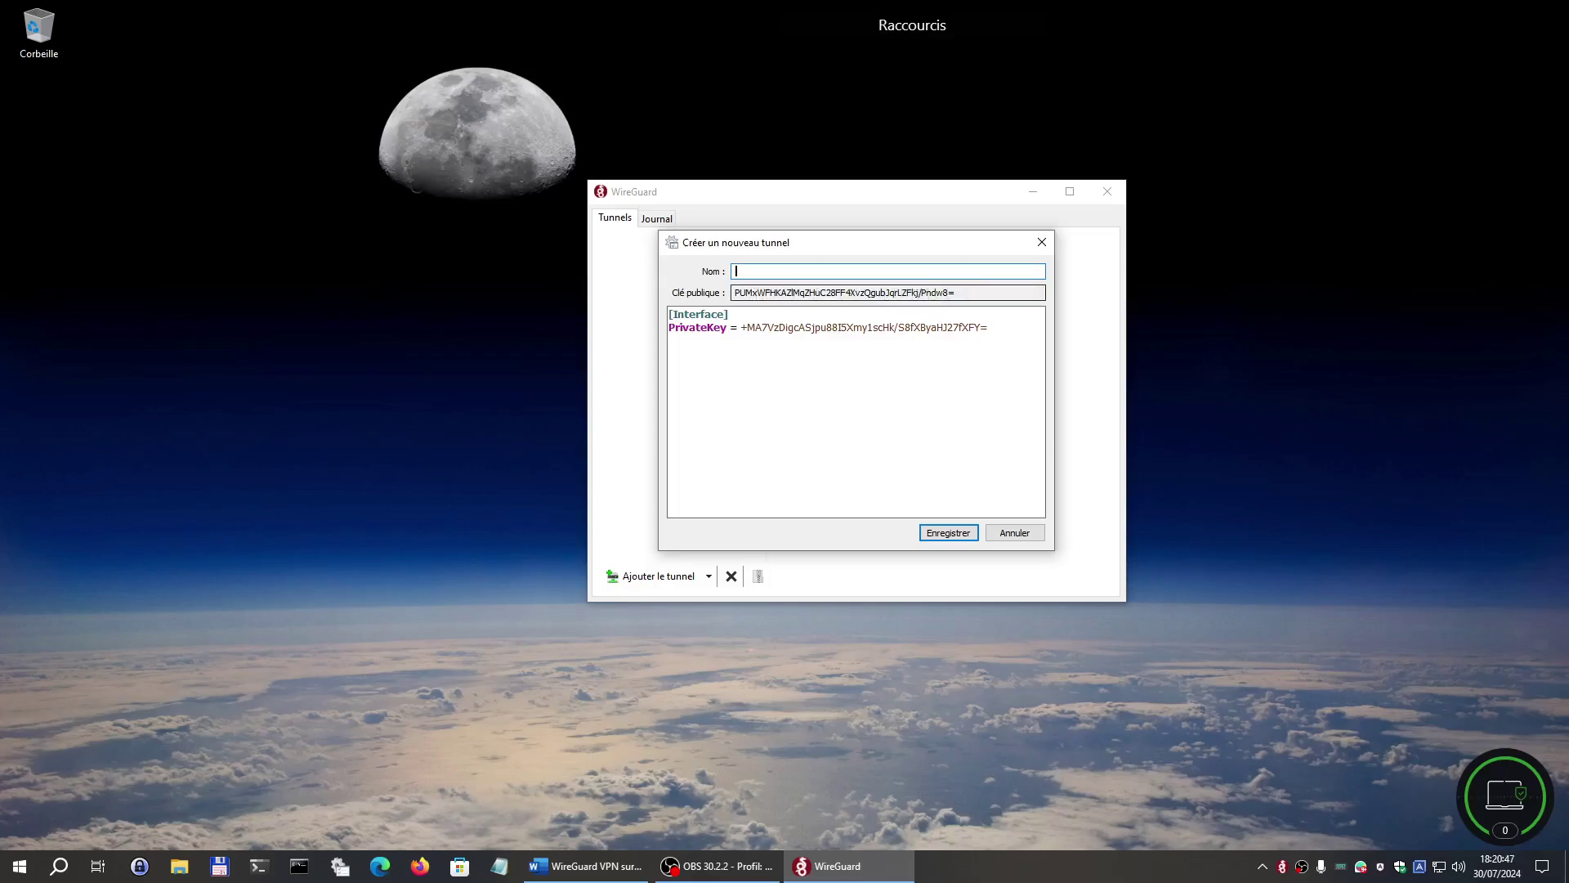
{"action": "left_click_drag", "start_coordinate": [960, 293], "coordinate": [717, 278]}
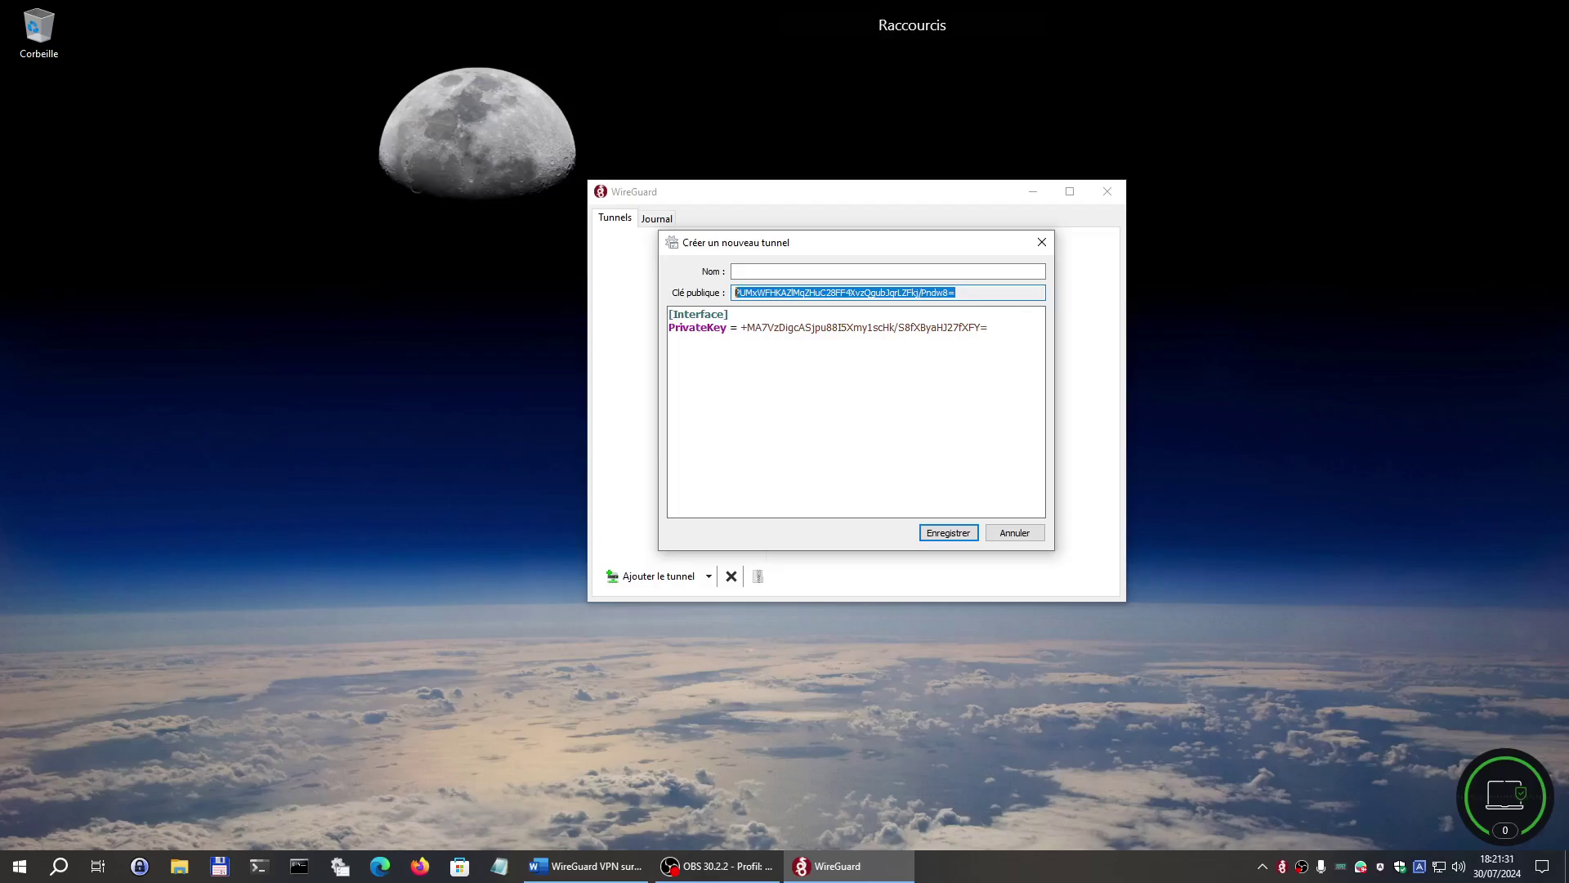
{"action": "left_click_drag", "start_coordinate": [989, 327], "coordinate": [669, 324]}
{"action": "left_click", "coordinate": [990, 321]}
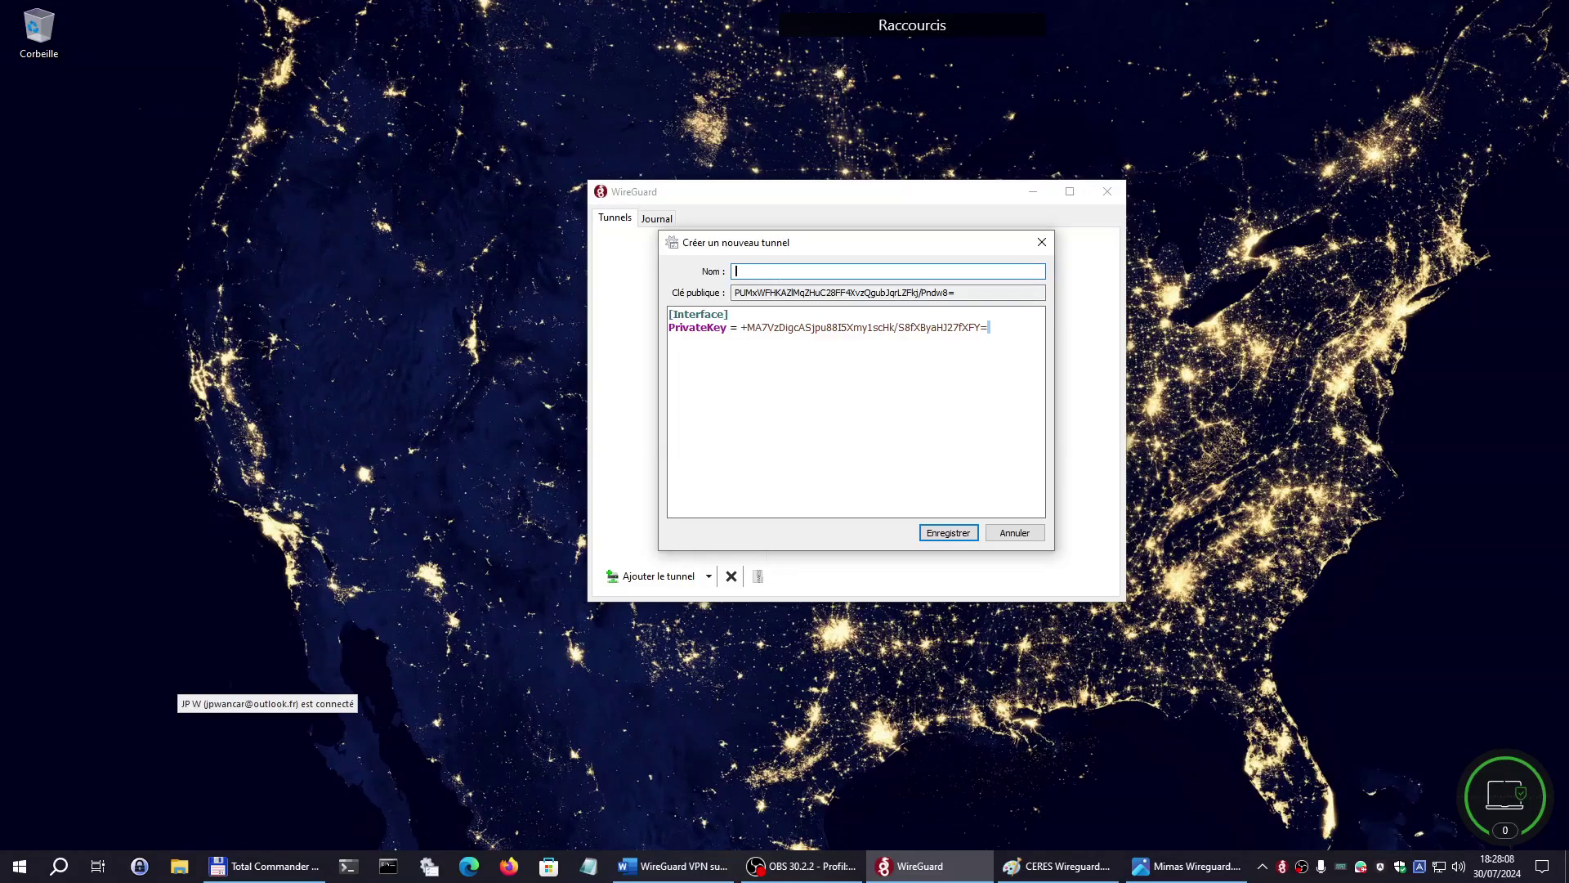
{"action": "type", "text": "wg0"}
Add the line ListenPort = 51850 below the private key in the Interface section.
{"action": "left_click", "coordinate": [1015, 386]}
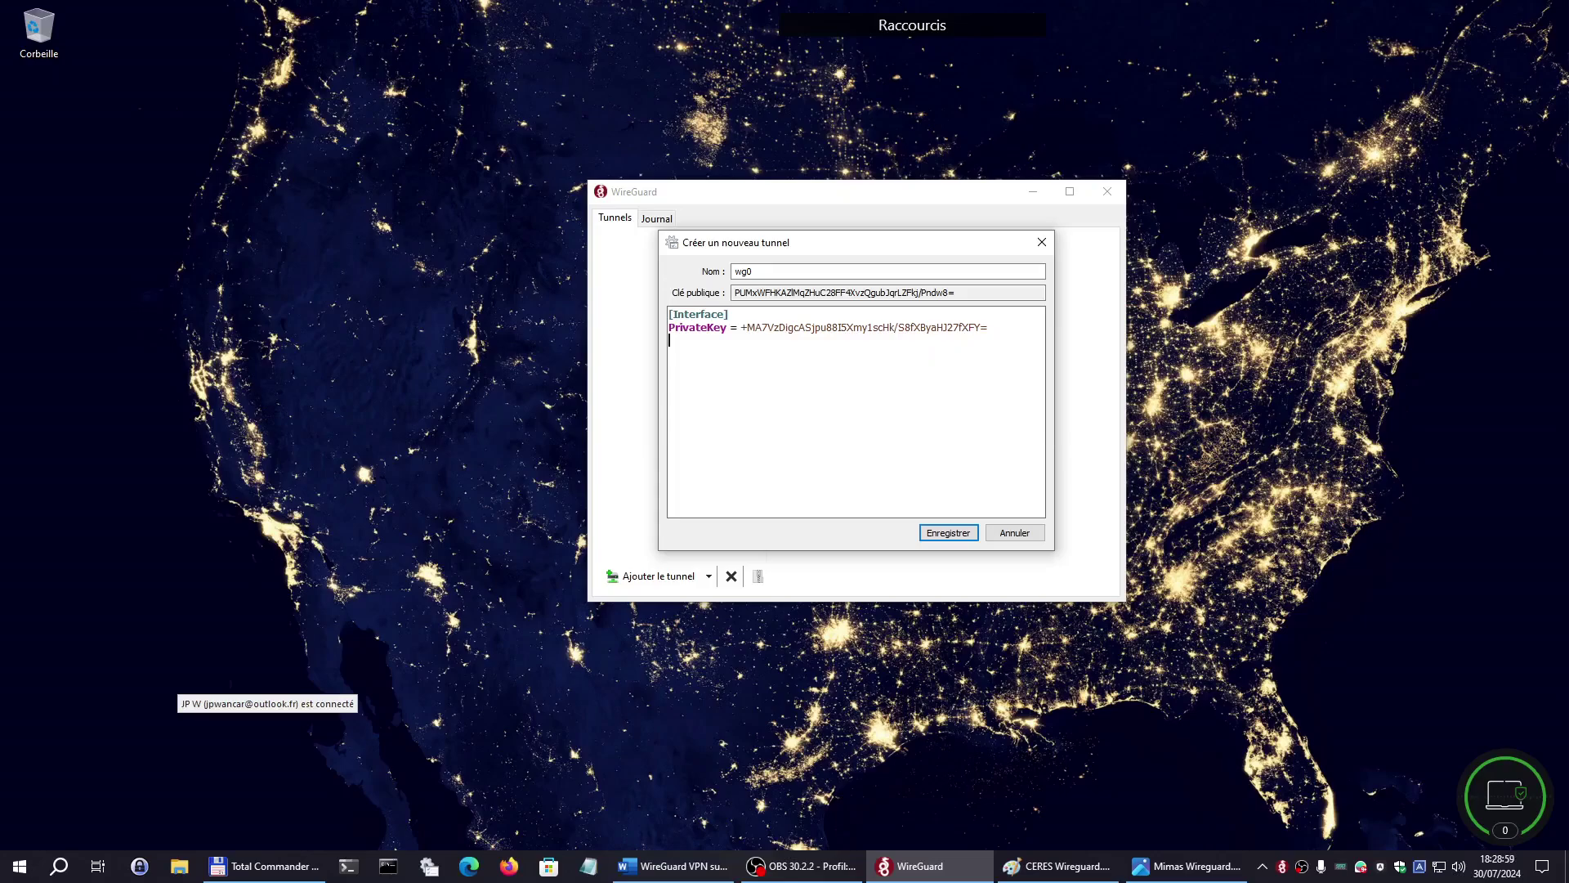
{"action": "type", "text": "ListenPort"}
{"action": "type", "text": "= "}
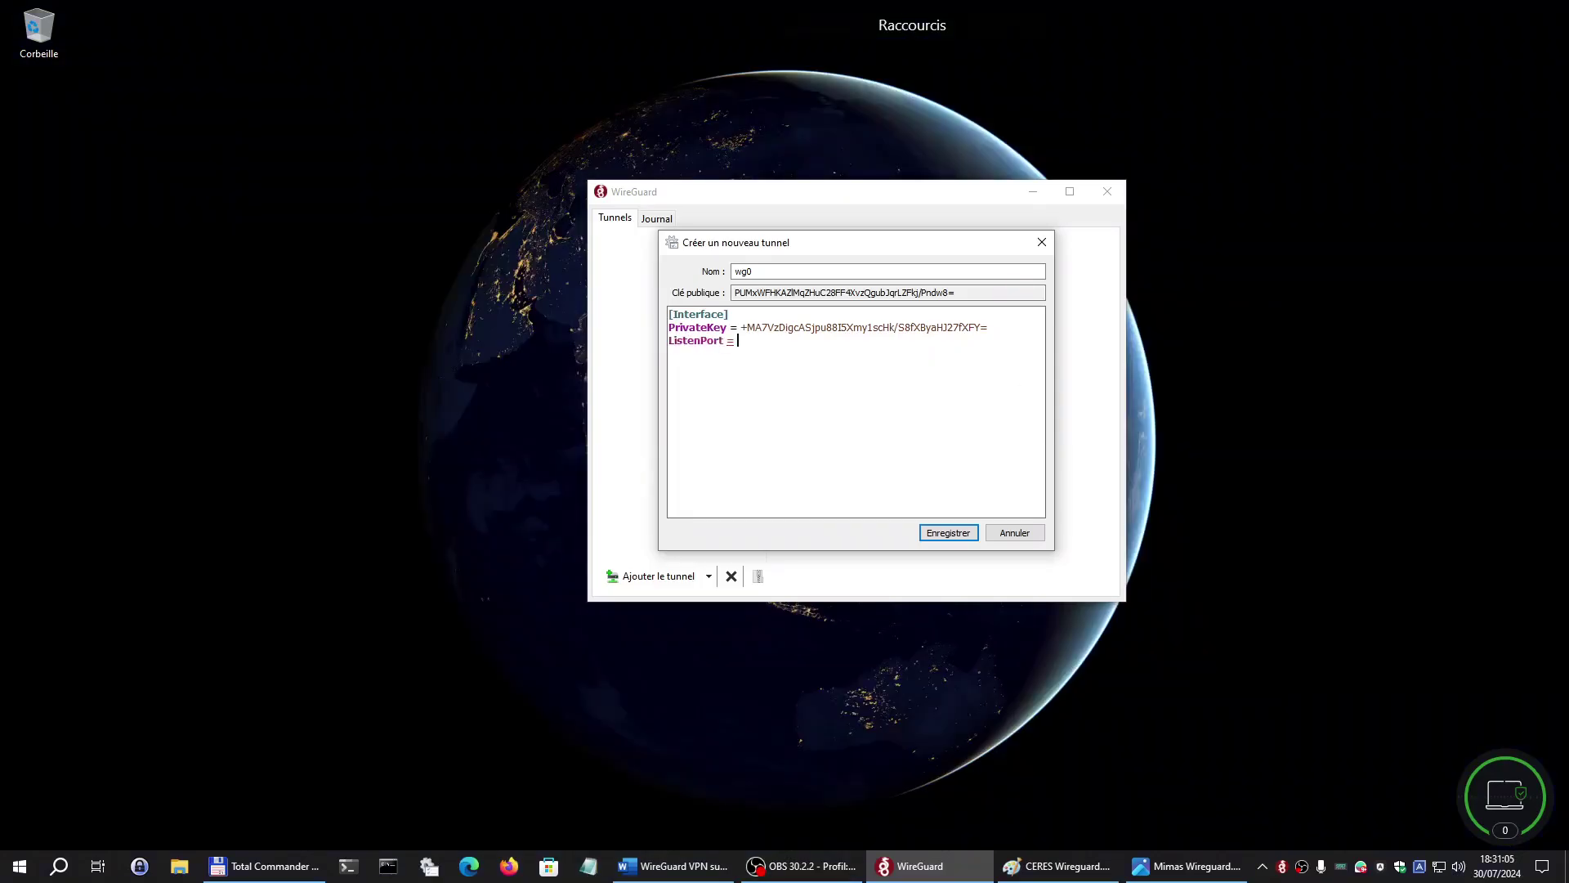
{"action": "type", "text": "5"}
{"action": "type", "text": "1850"}
{"action": "key", "text": "Delete"}
{"action": "type", "text": "P"}
Add the line Address = 172.20.20.124/32 to the Interface section.
{"action": "type", "text": "Address ="}
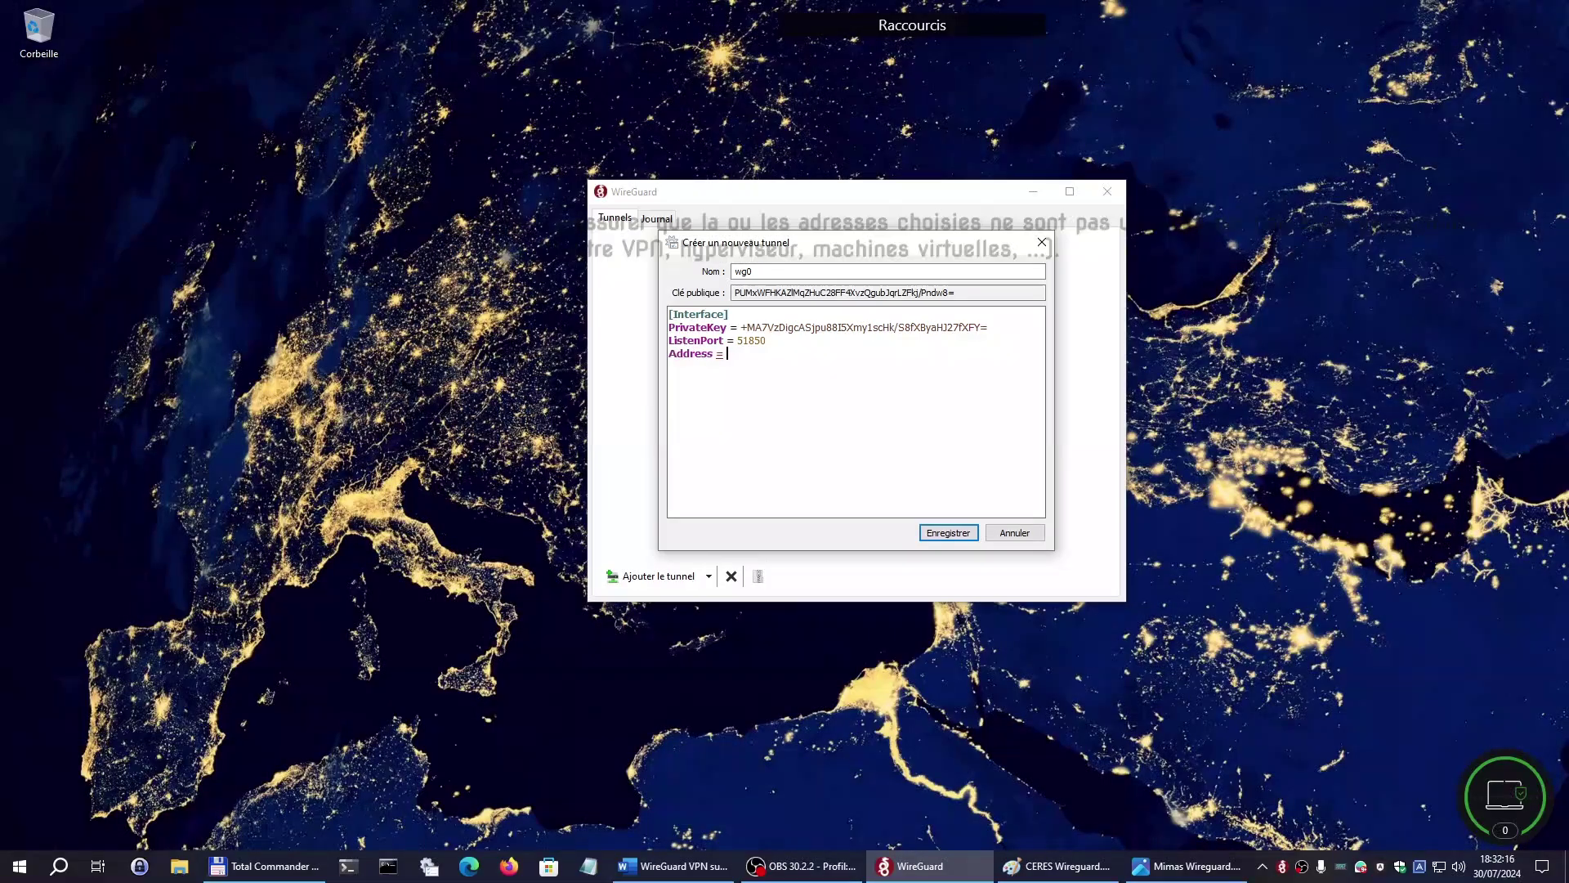
{"action": "type", "text": "17"}
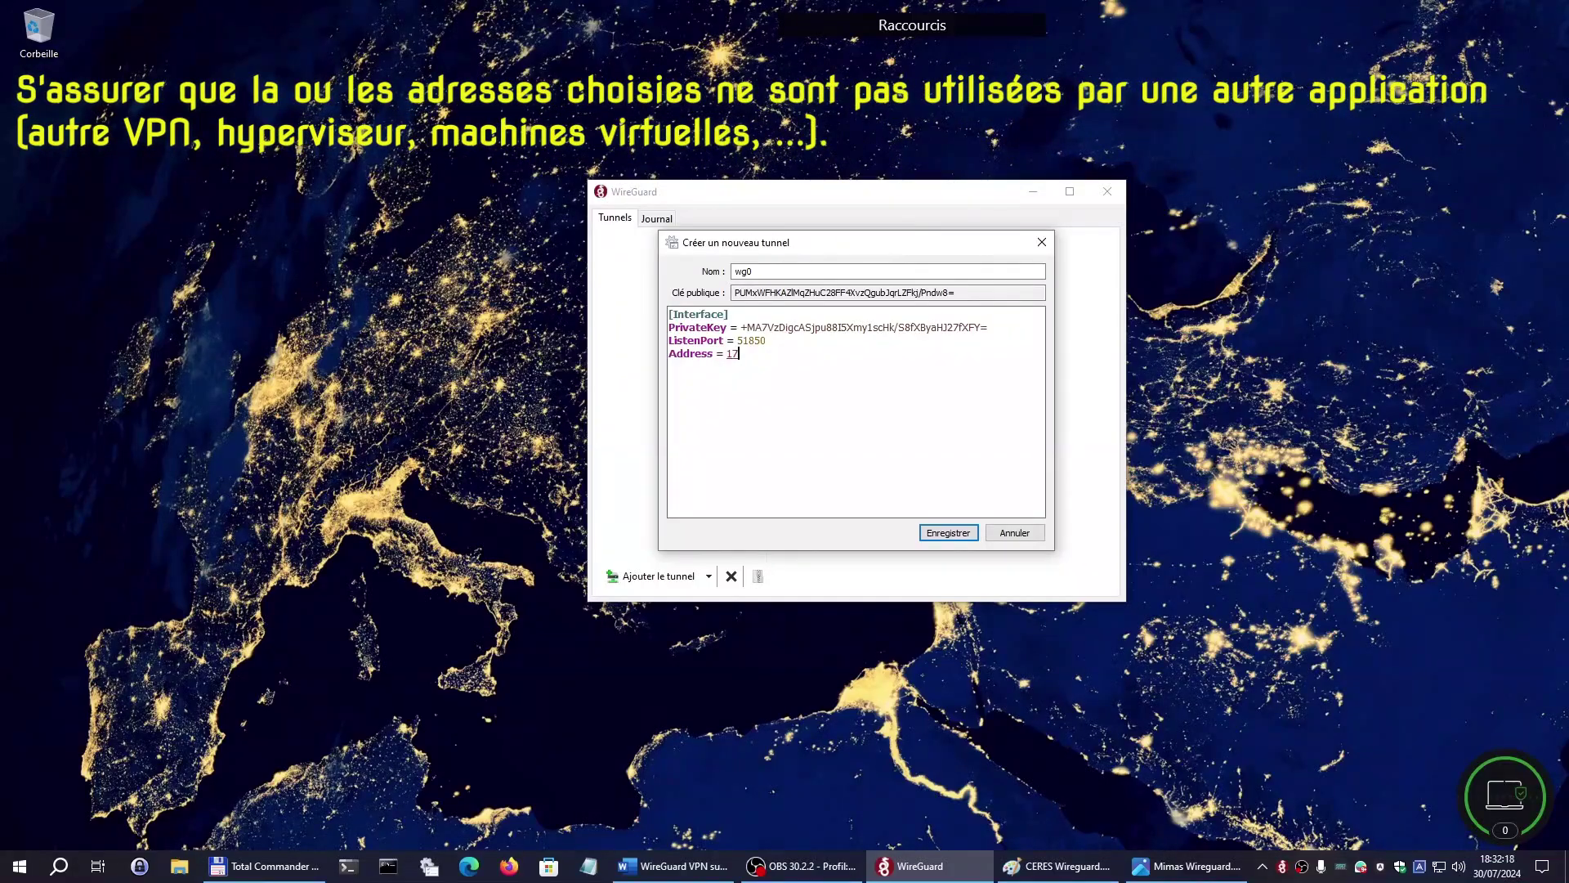
{"action": "type", "text": "2.20"}
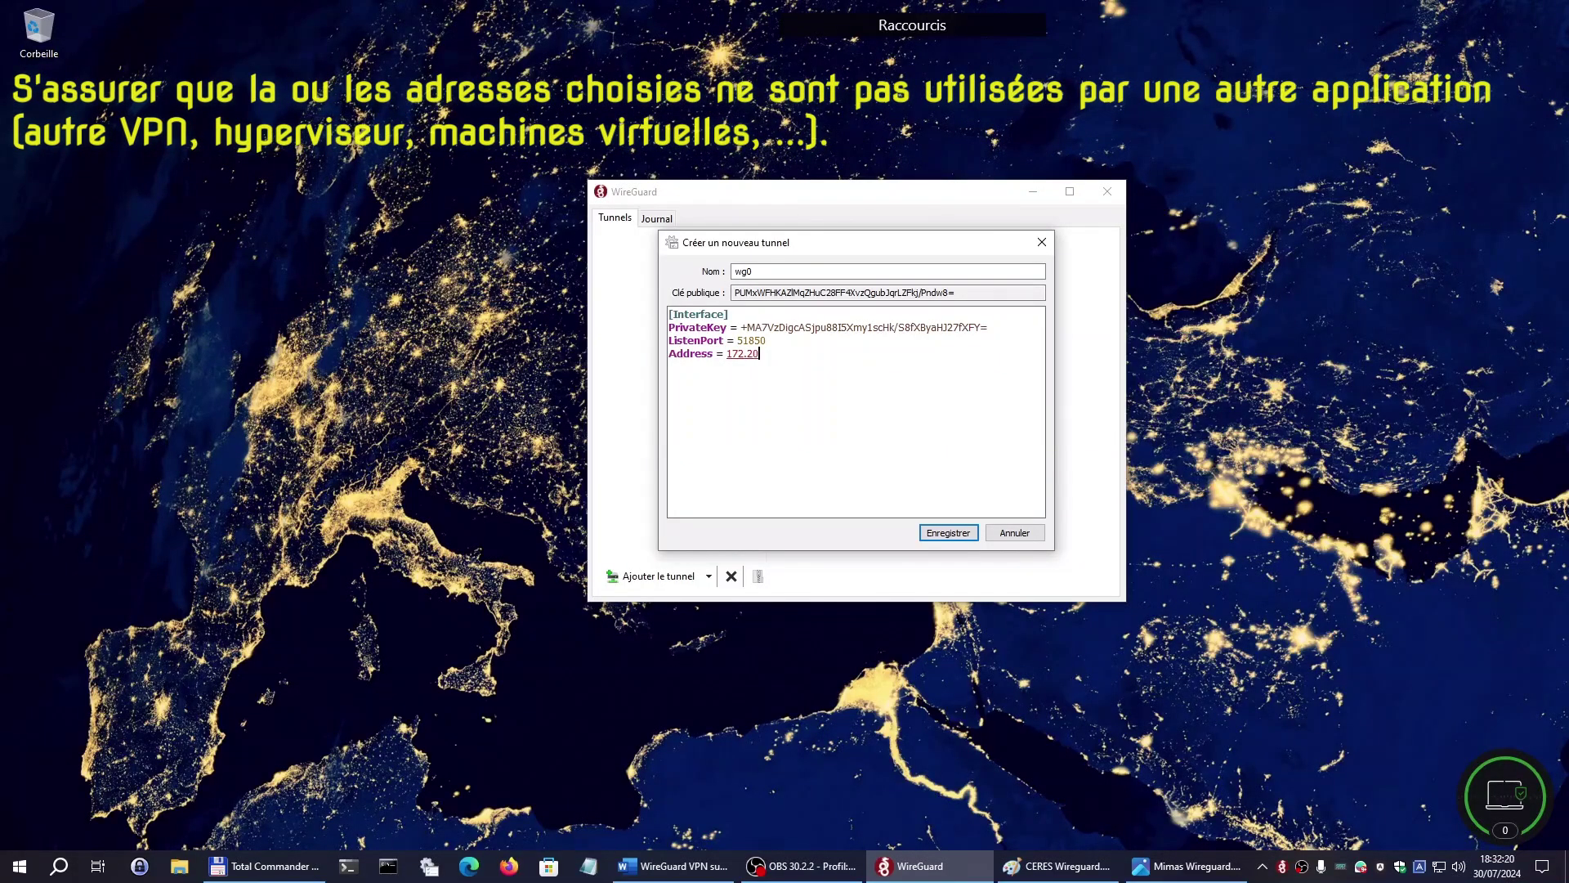
{"action": "type", "text": ".20"}
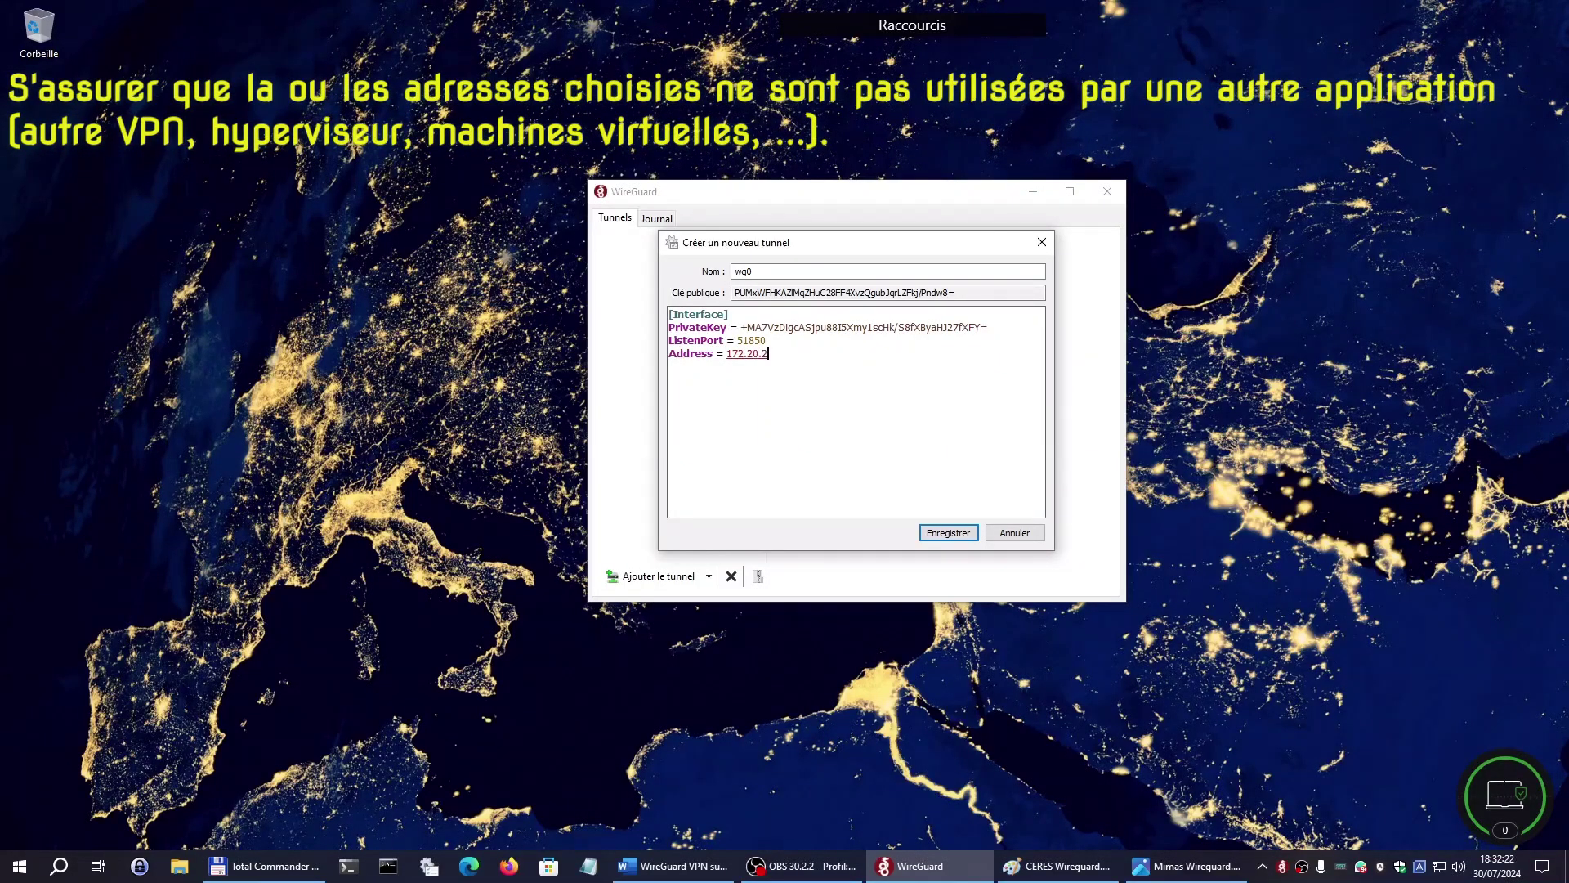
{"action": "type", "text": ".124"}
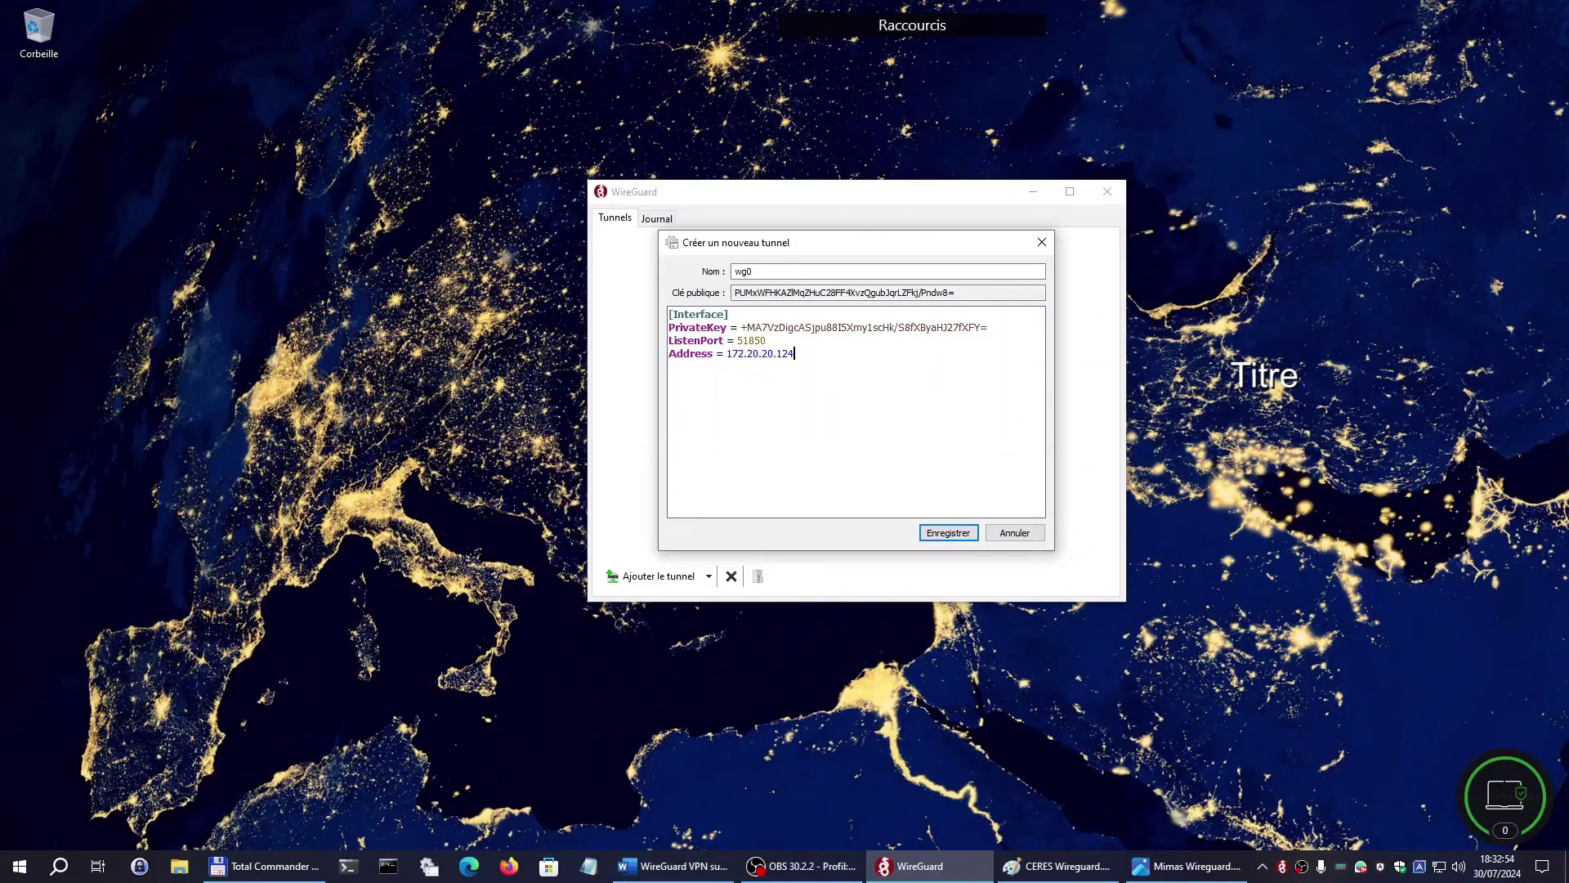
{"action": "type", "text": "/32"}
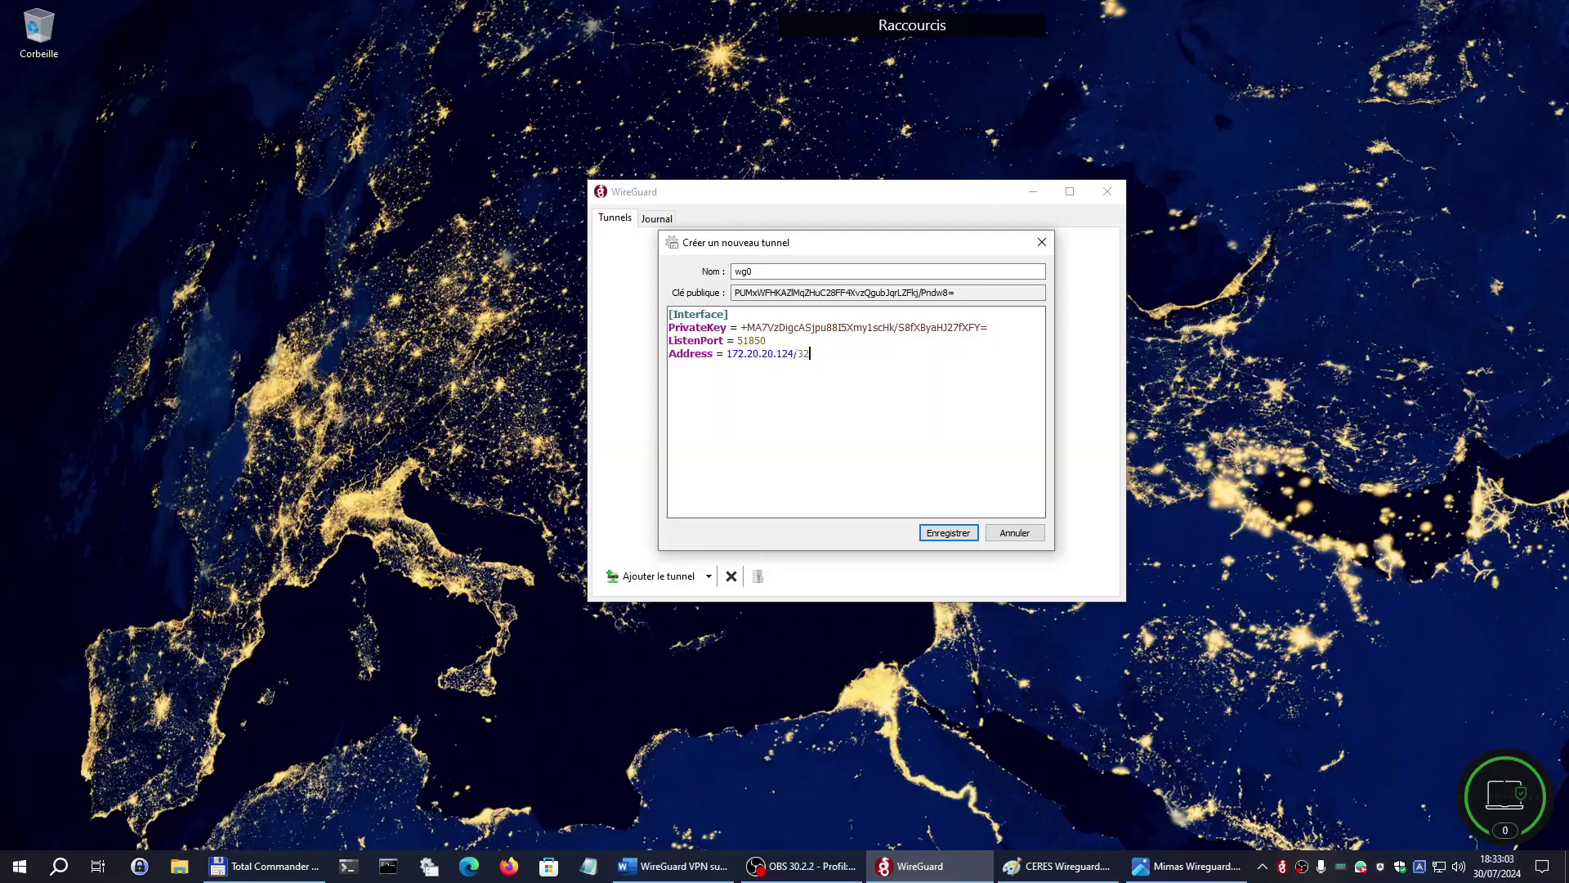
Change the interface address's subnet prefix to /24 and start a new line after a blank one.
{"action": "key", "text": "ctrl+shift+Left"}
{"action": "key", "text": "ctrl+shift+Left"}
{"action": "key", "text": "ctrl+shift+Left"}
{"action": "key", "text": "ctrl+shift+Left"}
{"action": "key", "text": "ctrl+shift+Left"}
{"action": "key", "text": "ctrl+shift+Left"}
{"action": "key", "text": "ctrl+shift+Left"}
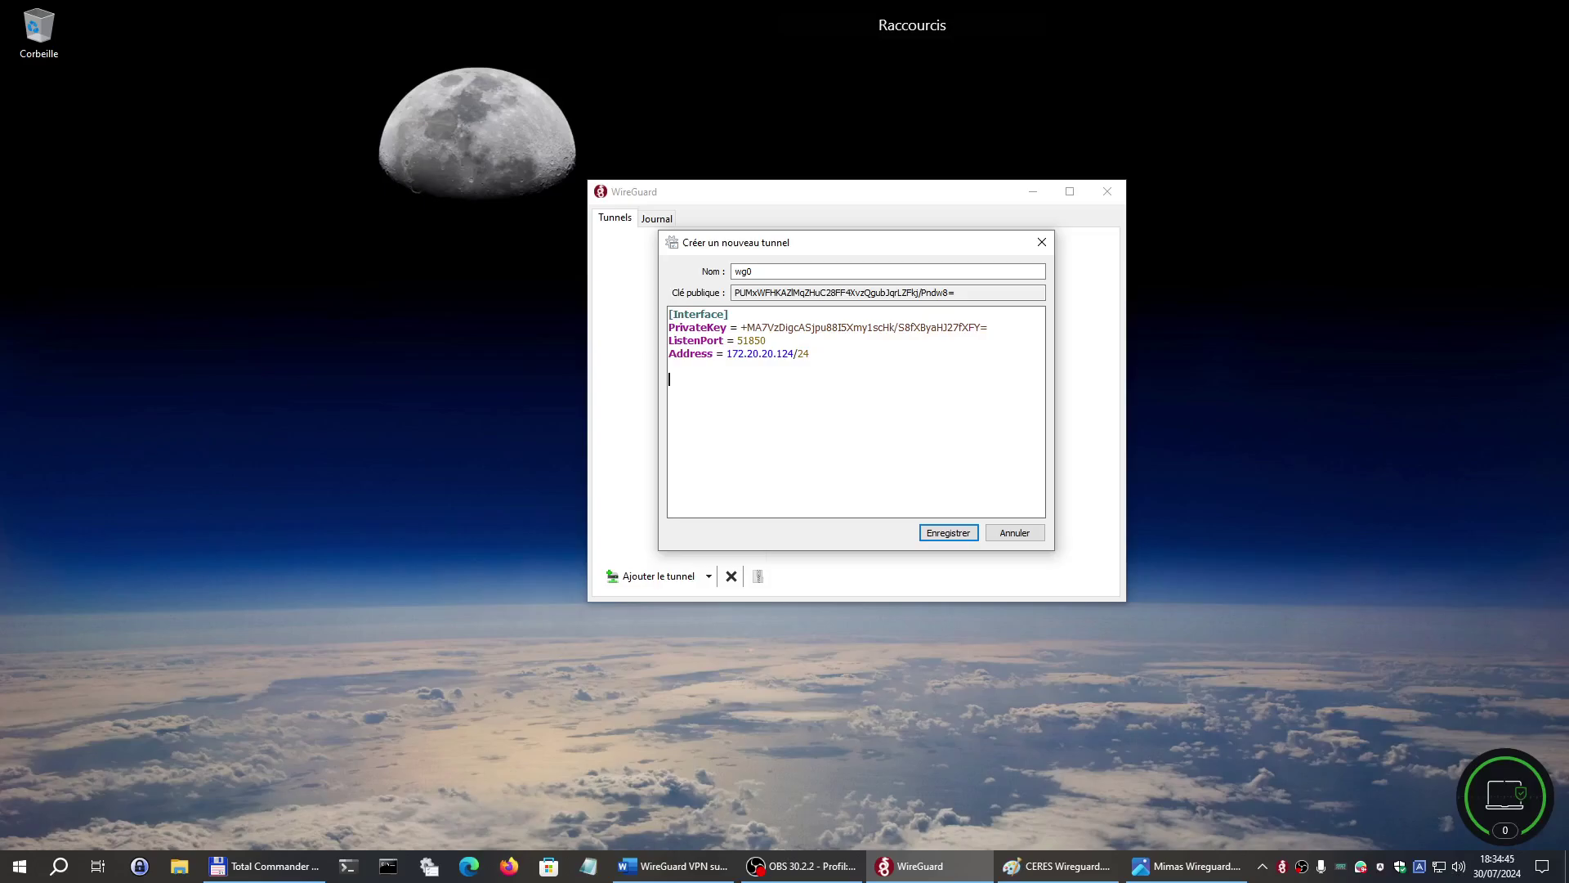
Add a [Peer] section below the interface settings and start its PublicKey = line.
{"action": "type", "text": "[Peer]"}
{"action": "key", "text": "Return"}
{"action": "type", "text": "PublicKey"}
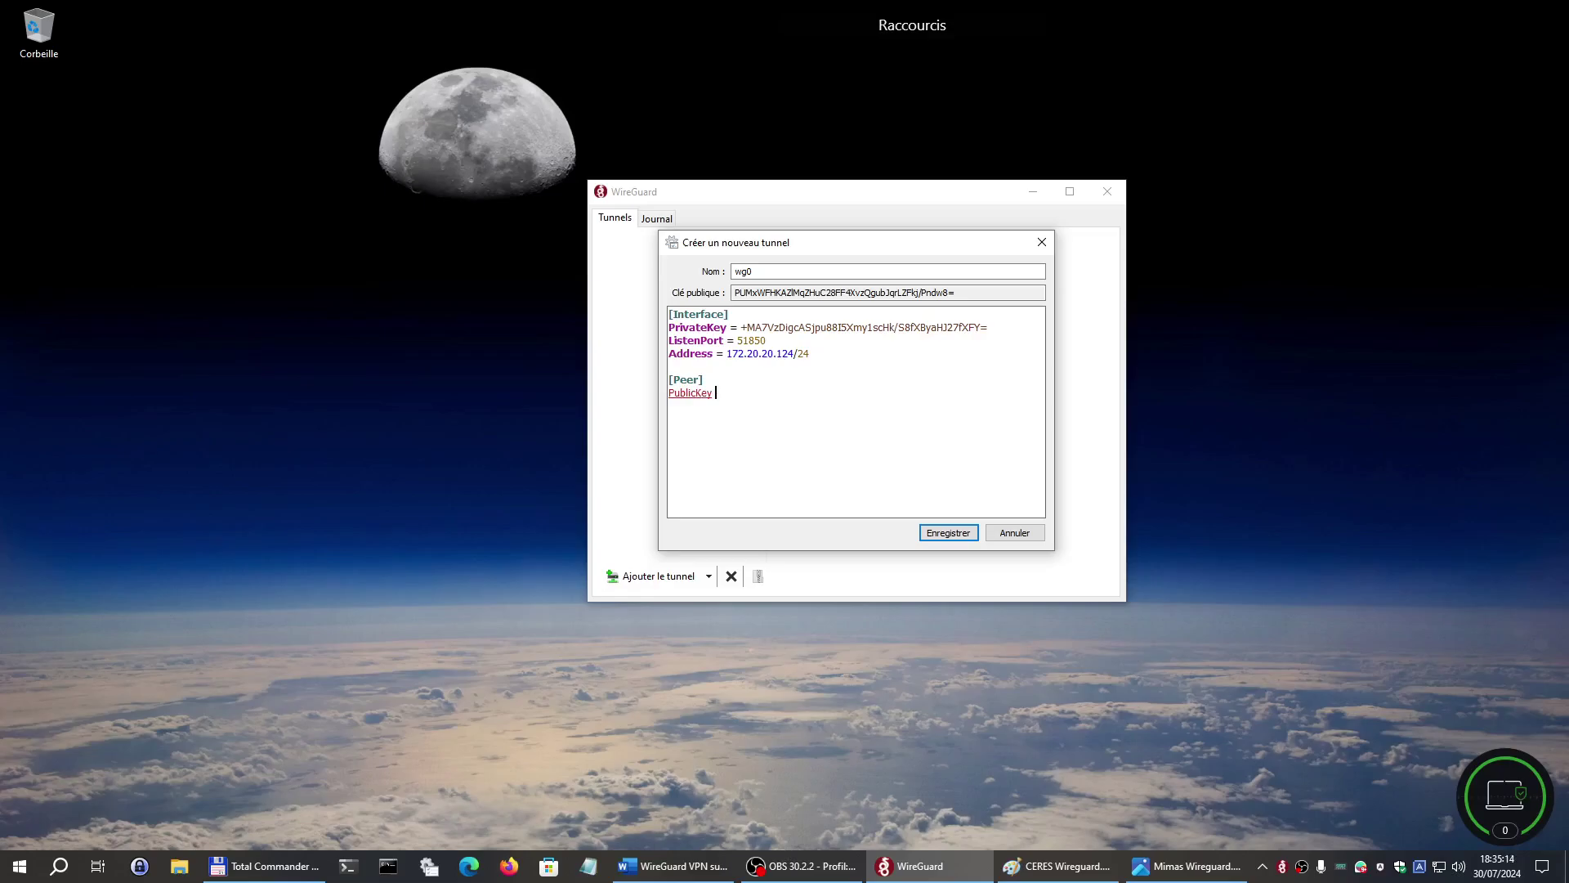
{"action": "type", "text": "="}
Copy the tunnel's public key from the public key field and paste it as the [Peer] section's PublicKey value.
{"action": "left_click_drag", "start_coordinate": [734, 293], "coordinate": [965, 293]}
{"action": "key", "text": "ctrl+c"}
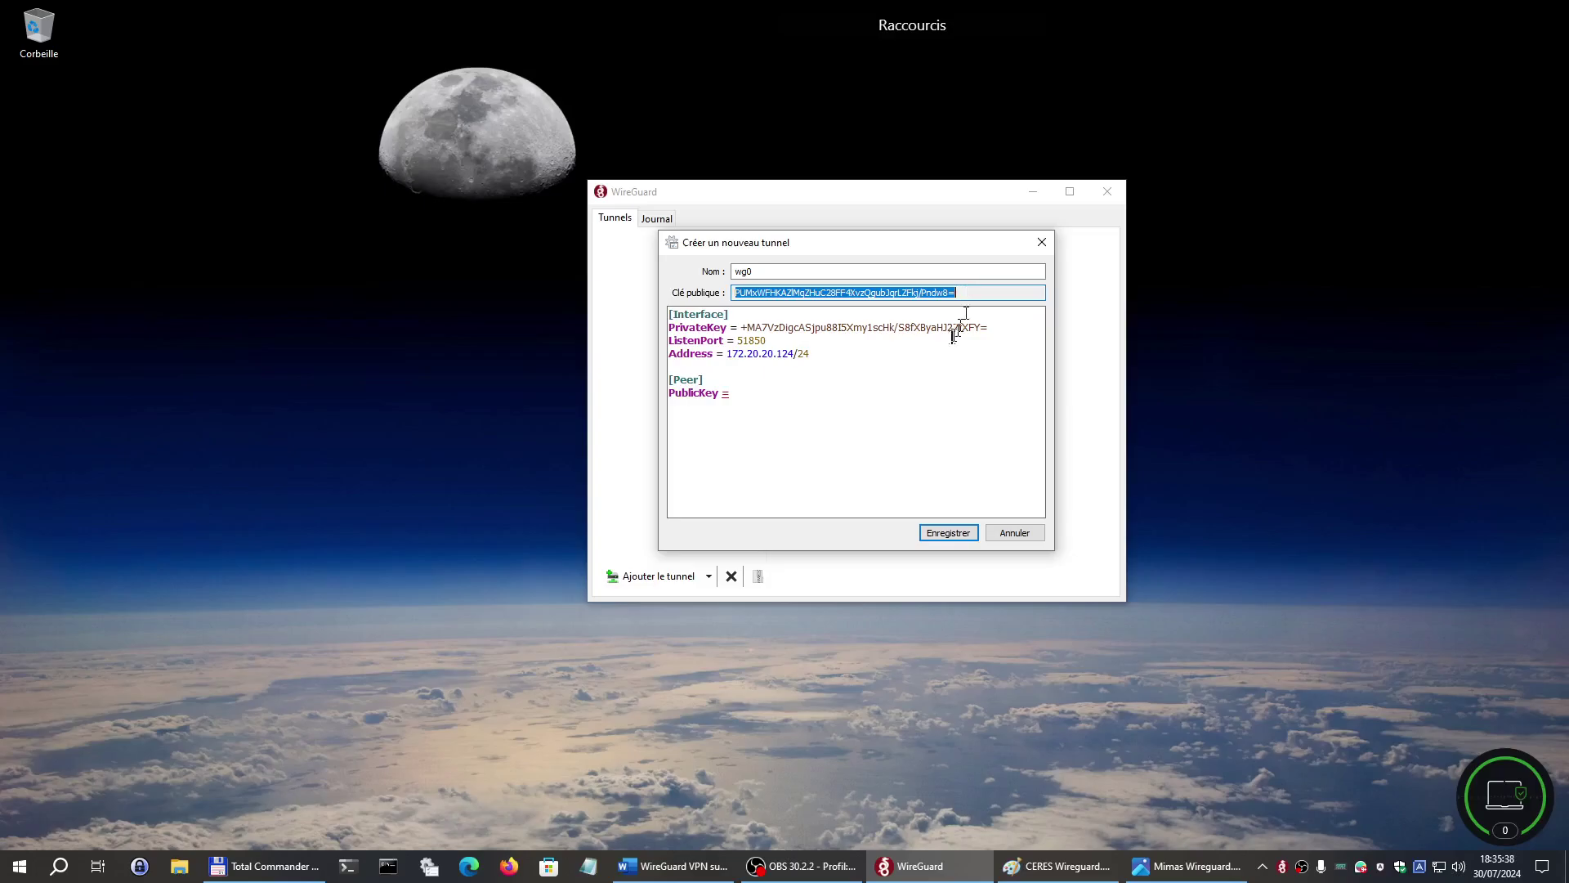
{"action": "left_click", "coordinate": [733, 396]}
{"action": "left_click_drag", "start_coordinate": [955, 292], "coordinate": [738, 293]}
{"action": "left_click", "coordinate": [732, 406]}
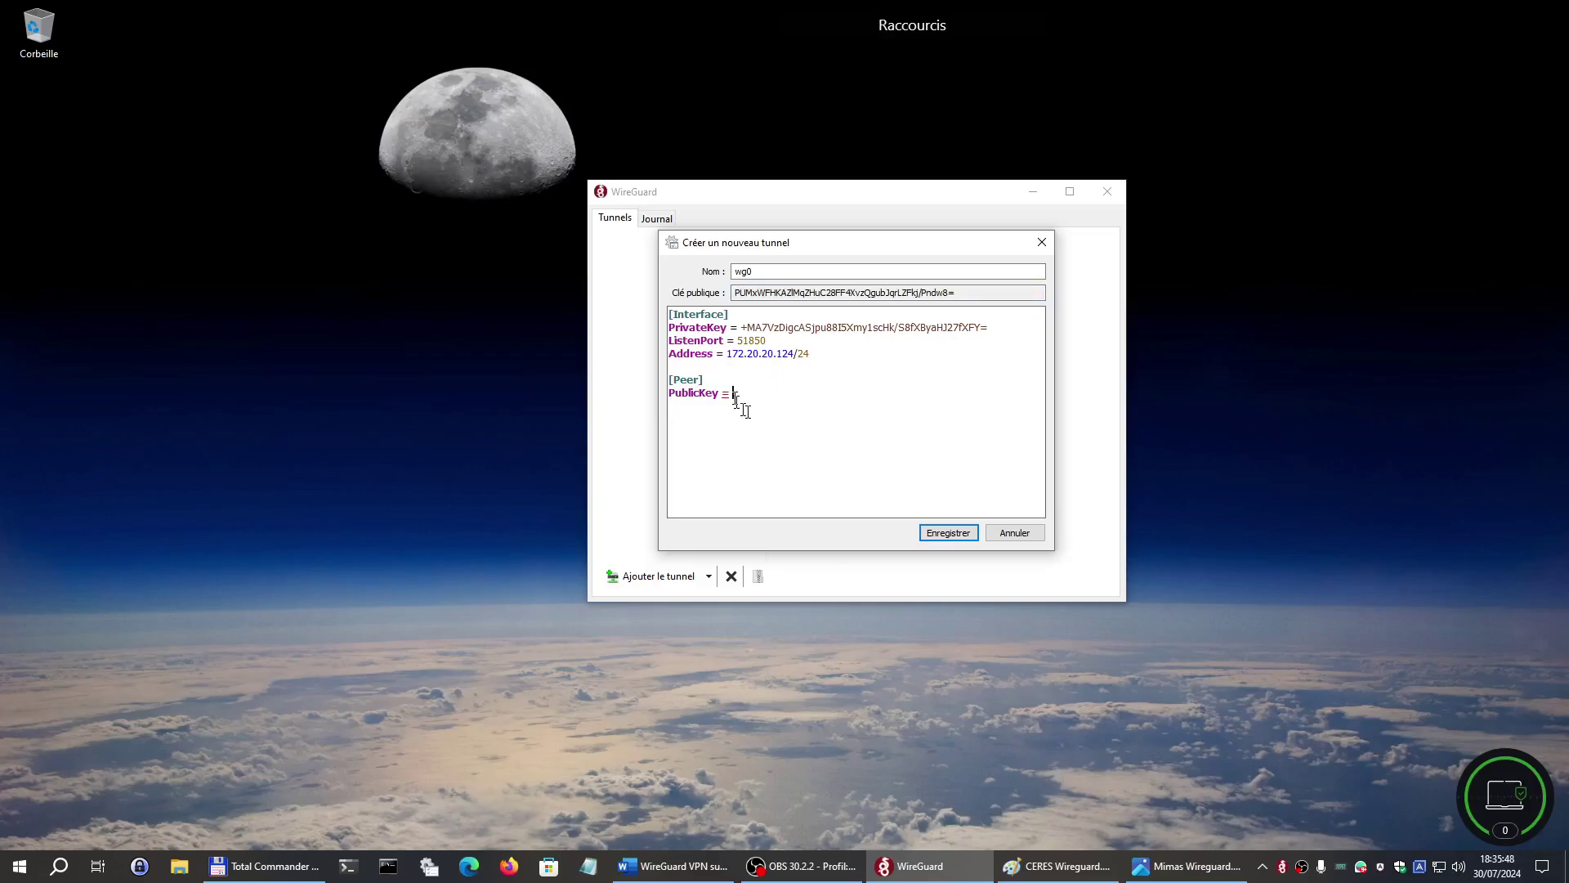
{"action": "key", "text": "ctrl+v"}
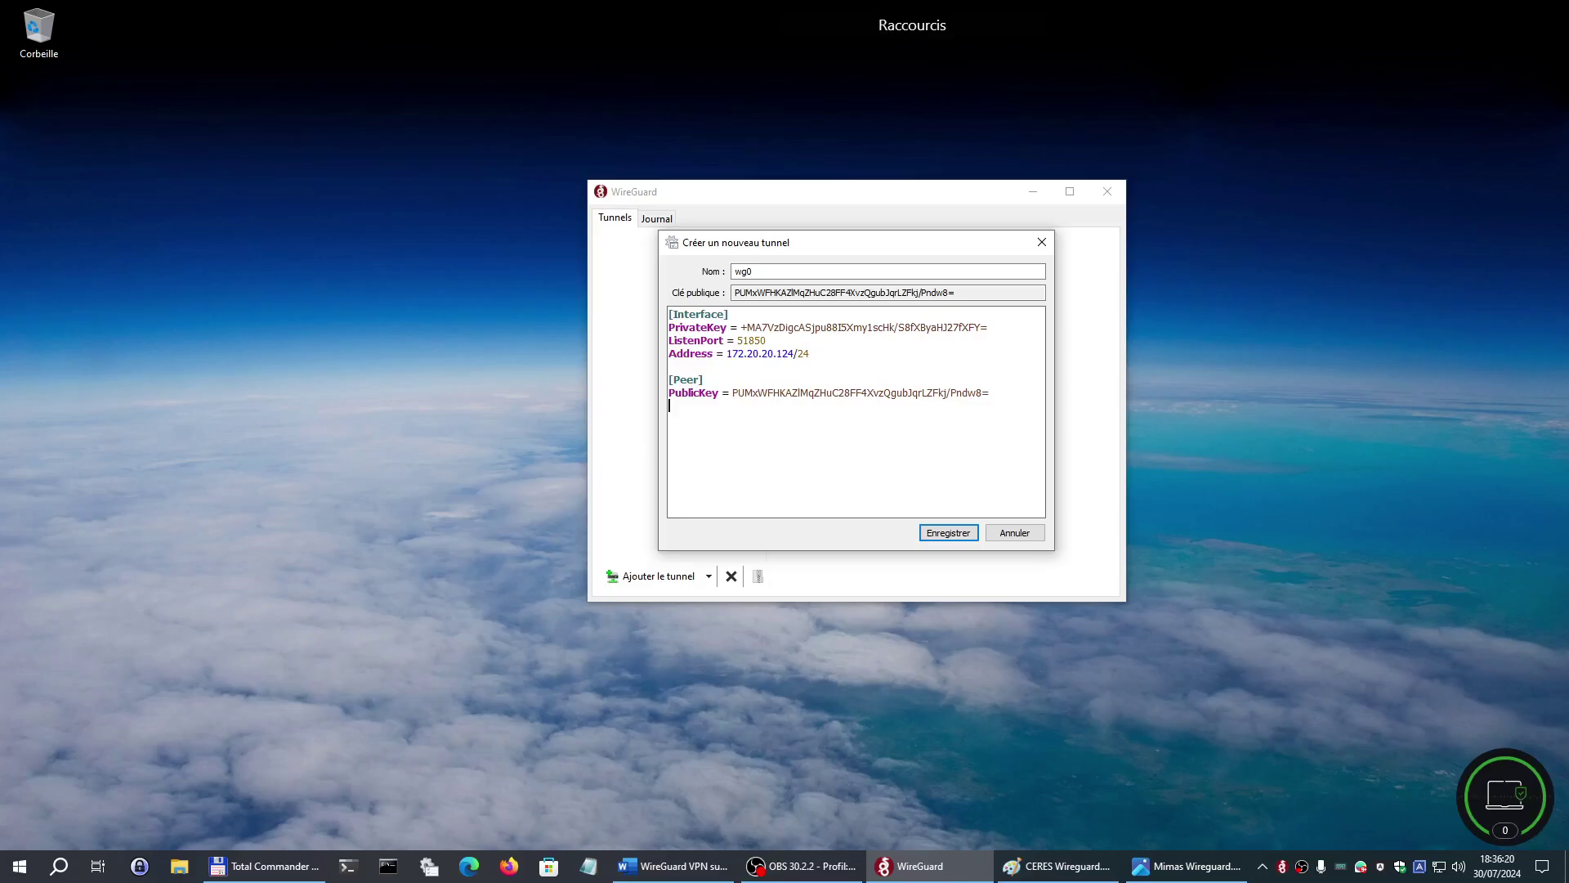
Add AllowedIPs = 172.20.20.100/32 to the [Peer] section and change the interface address's subnet prefix to /32.
{"action": "type", "text": "A"}
{"action": "type", "text": "llowed"}
{"action": "type", "text": "IPs"}
{"action": "type", "text": "="}
{"action": "type", "text": "172.20.20.100/32"}
{"action": "left_click_drag", "start_coordinate": [741, 406], "coordinate": [805, 414]}
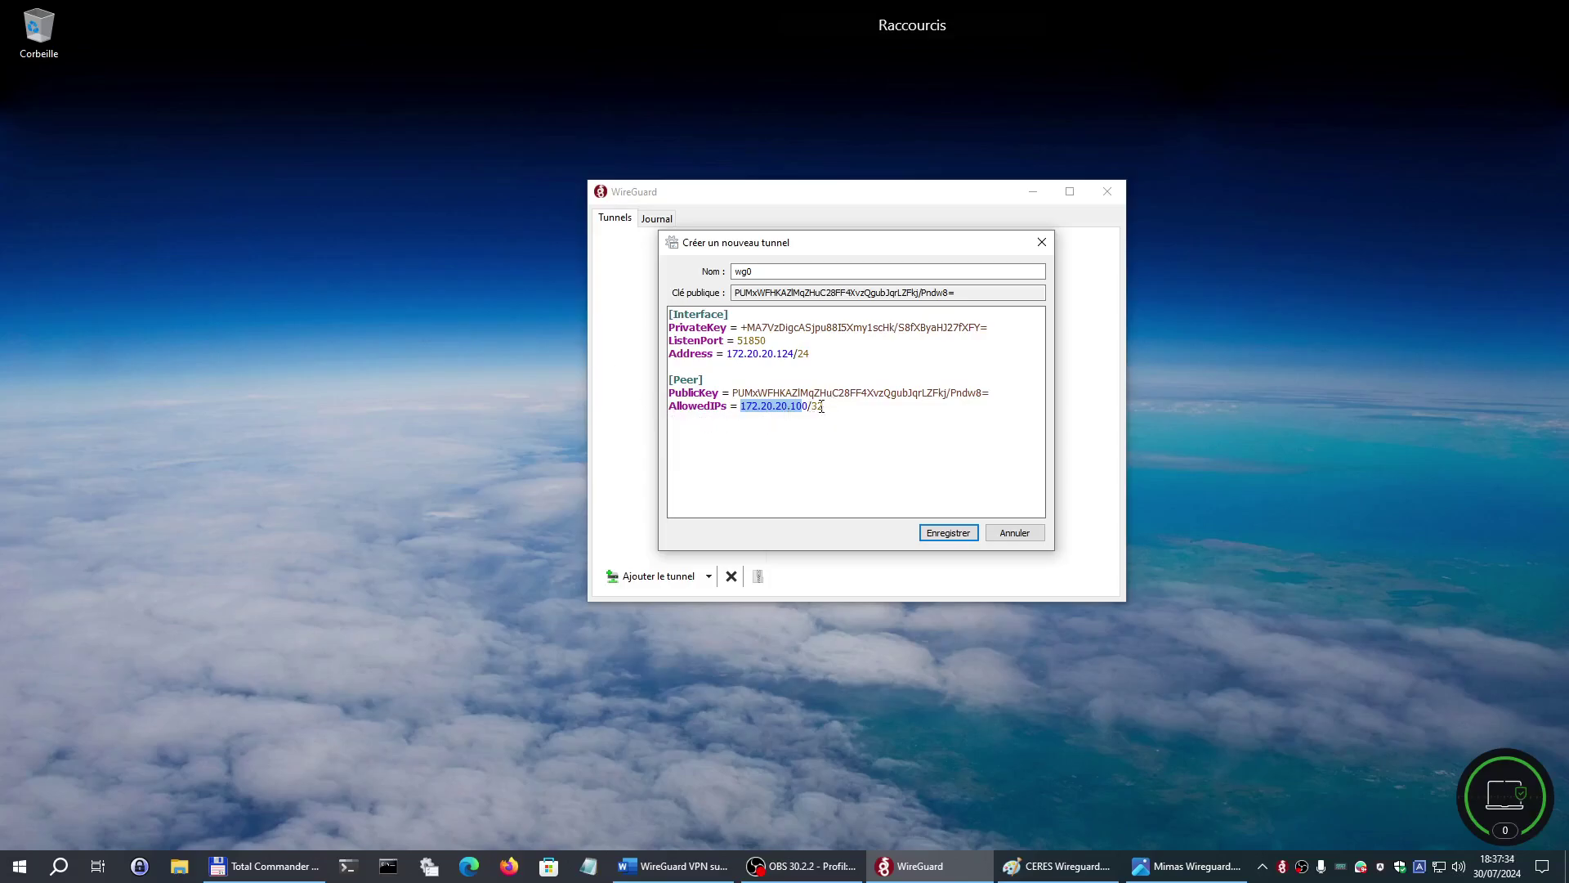
{"action": "left_click_drag", "start_coordinate": [808, 406], "coordinate": [748, 408]}
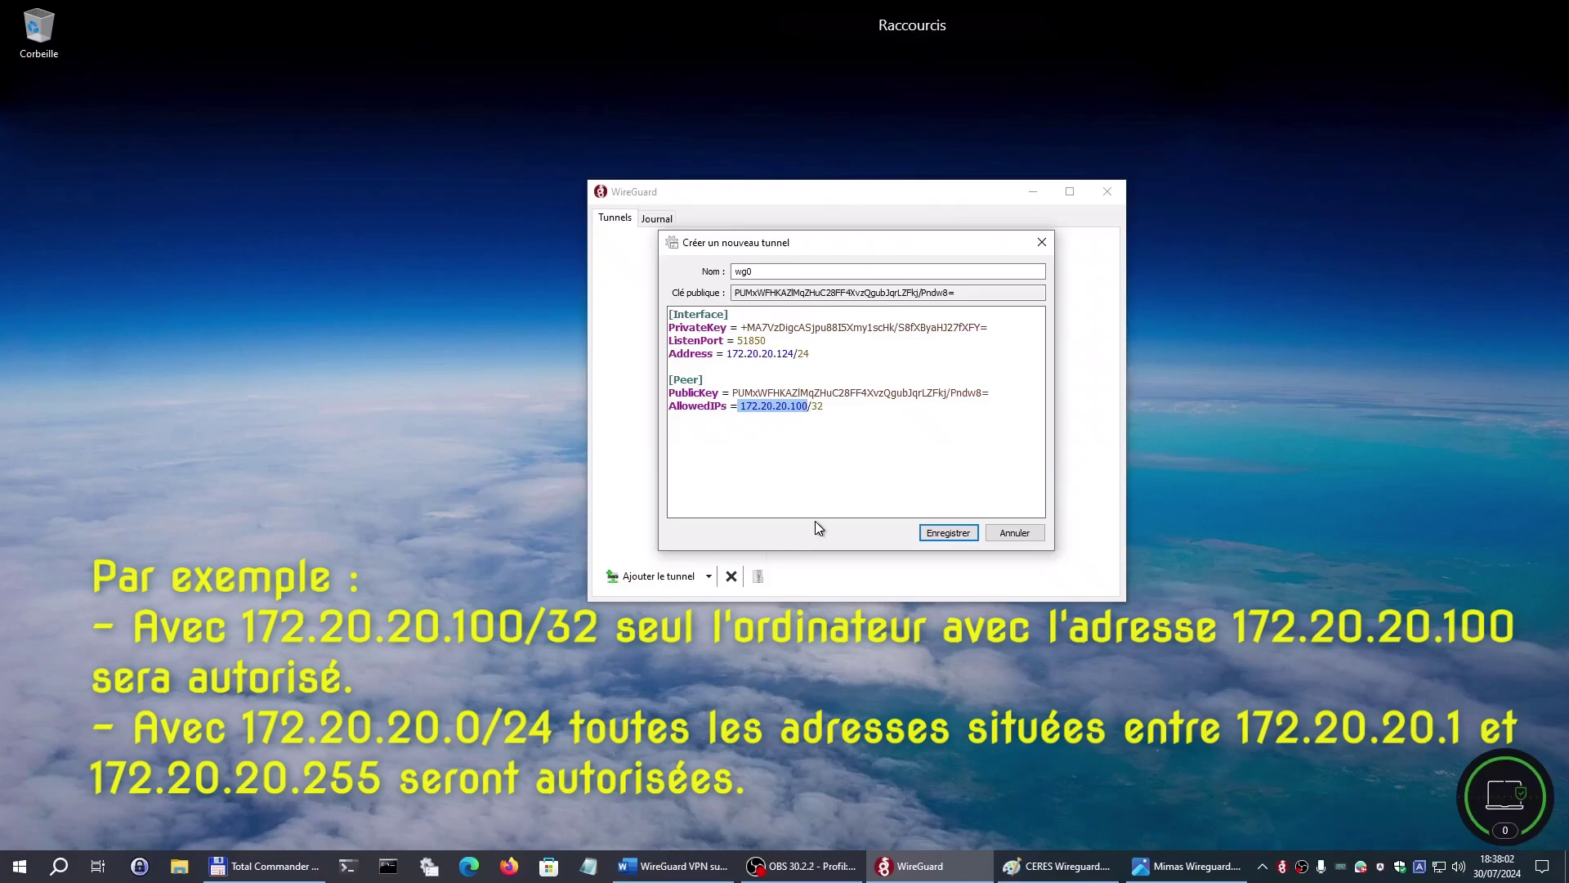
{"action": "left_click", "coordinate": [814, 353]}
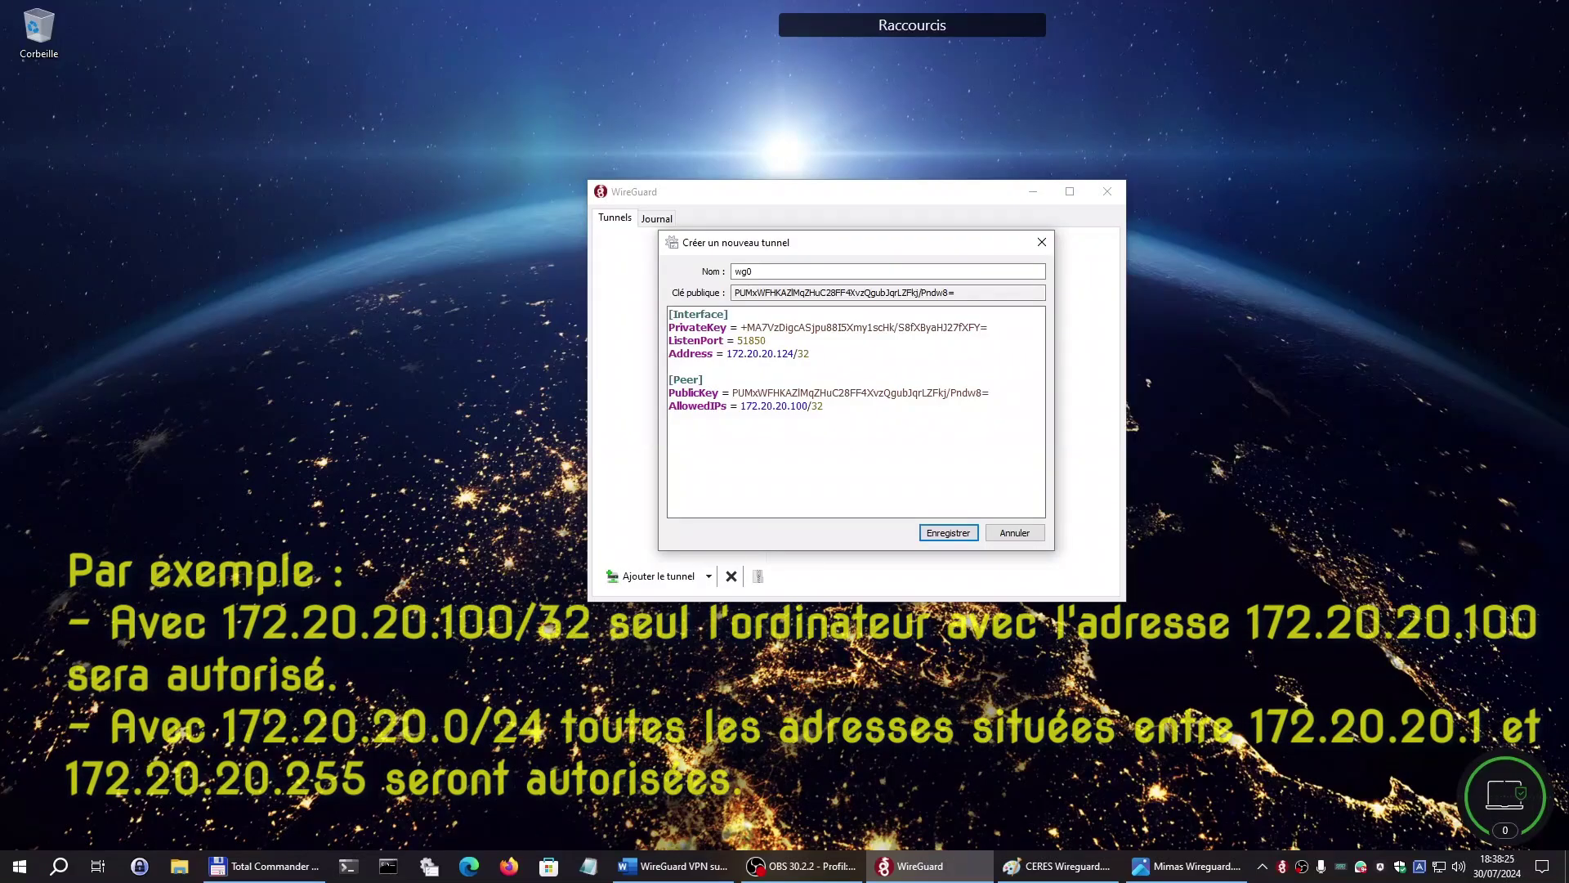
{"action": "type", "text": "EndPoi"}
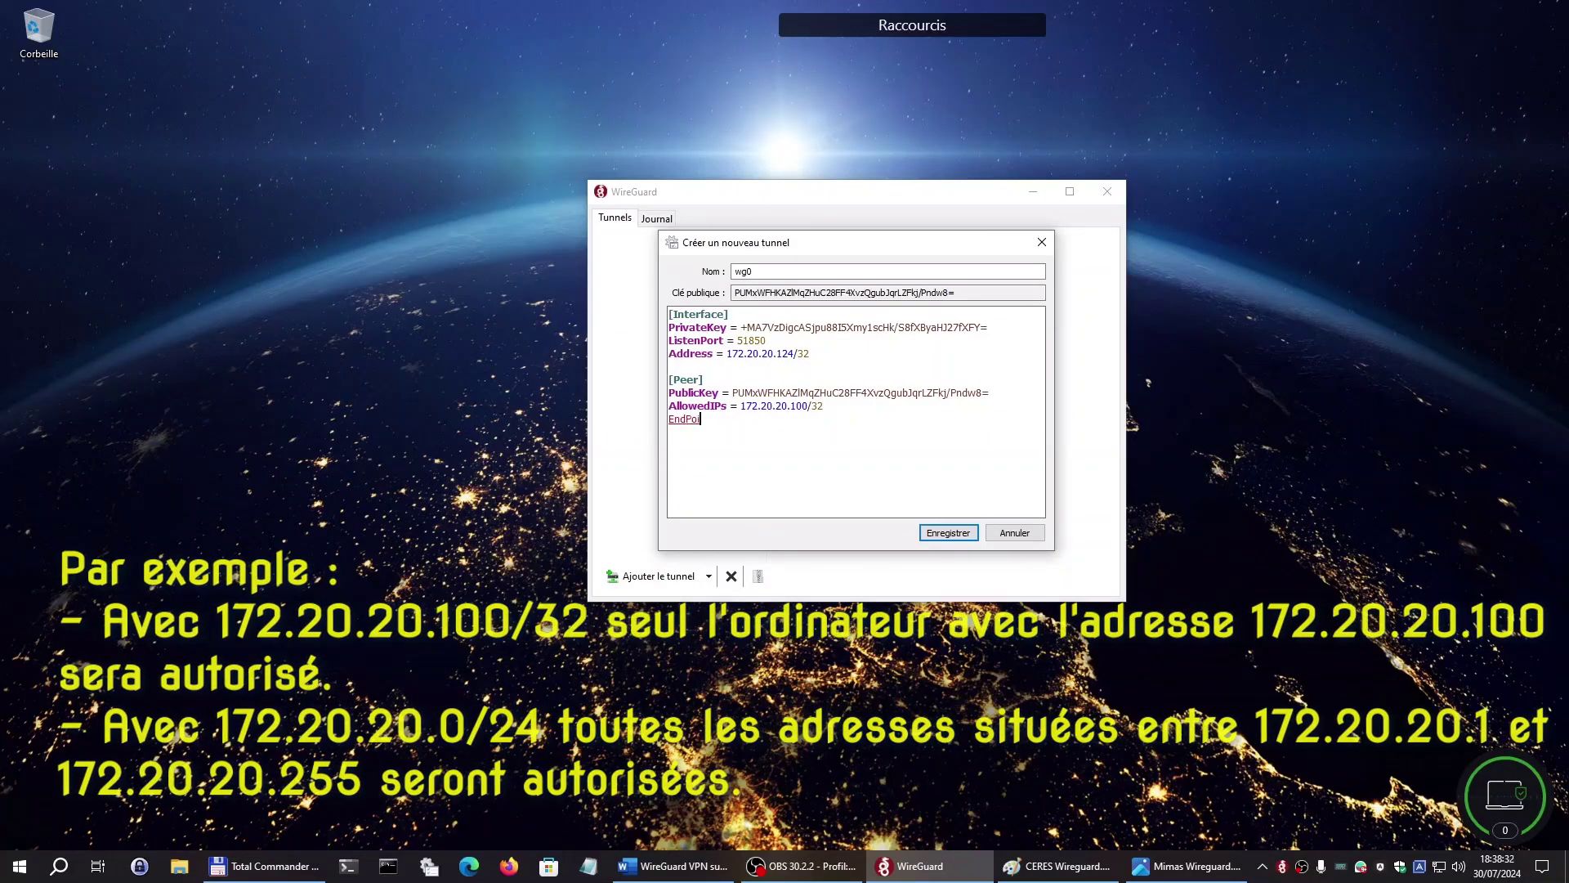
{"action": "type", "text": "nt"}
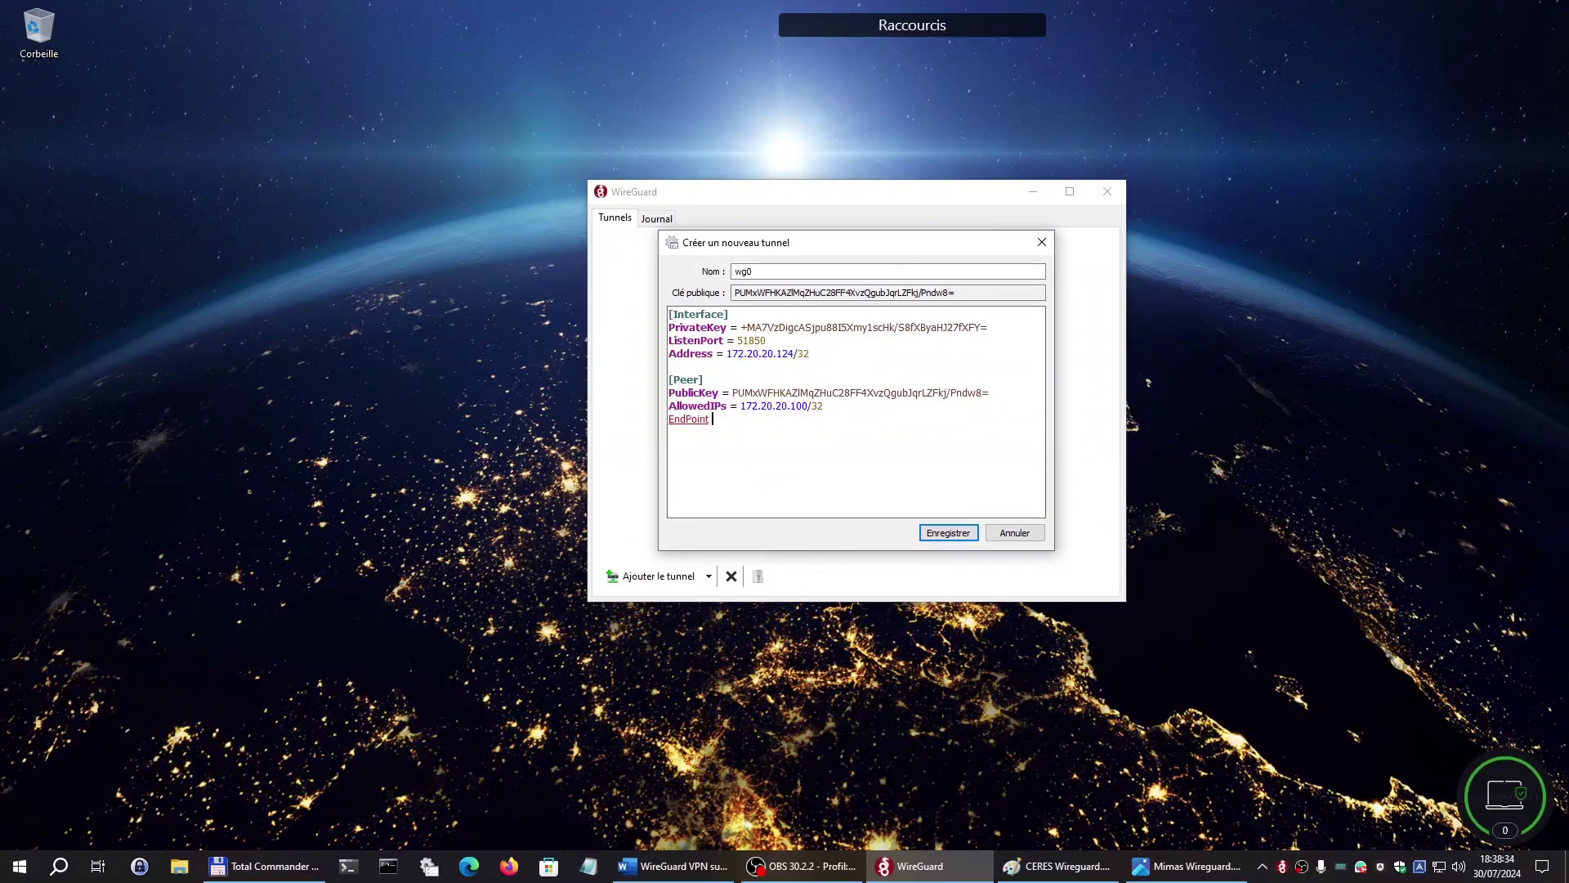
{"action": "type", "text": " ="}
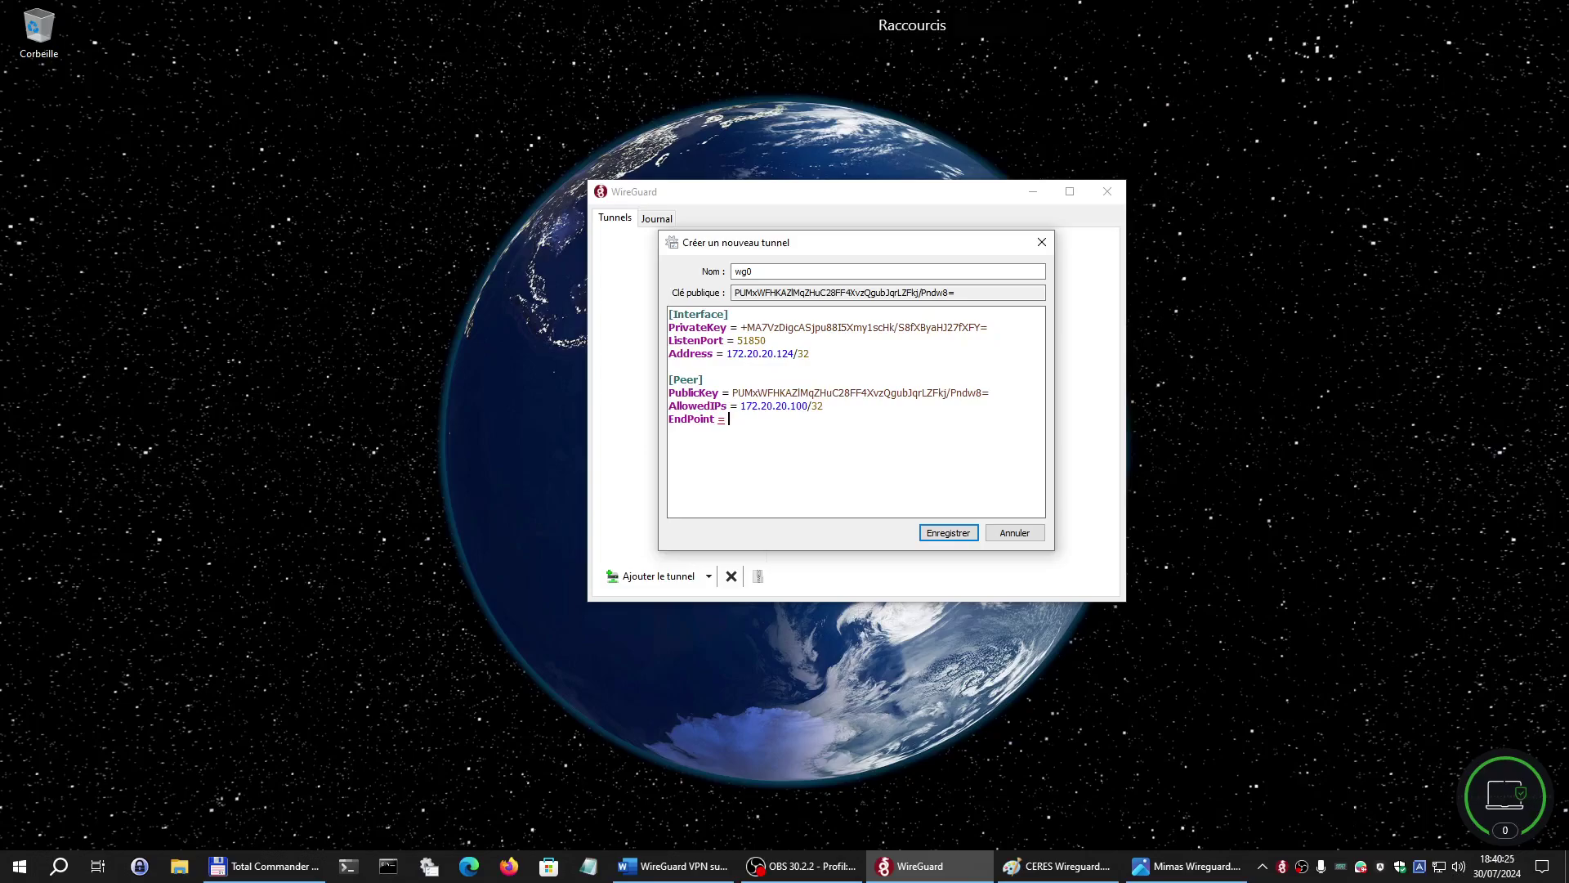
{"action": "type", "text": "rrrrg456.mynetgear.com"}
{"action": "type", "text": ":51850"}
{"action": "left_click_drag", "start_coordinate": [767, 341], "coordinate": [658, 342]}
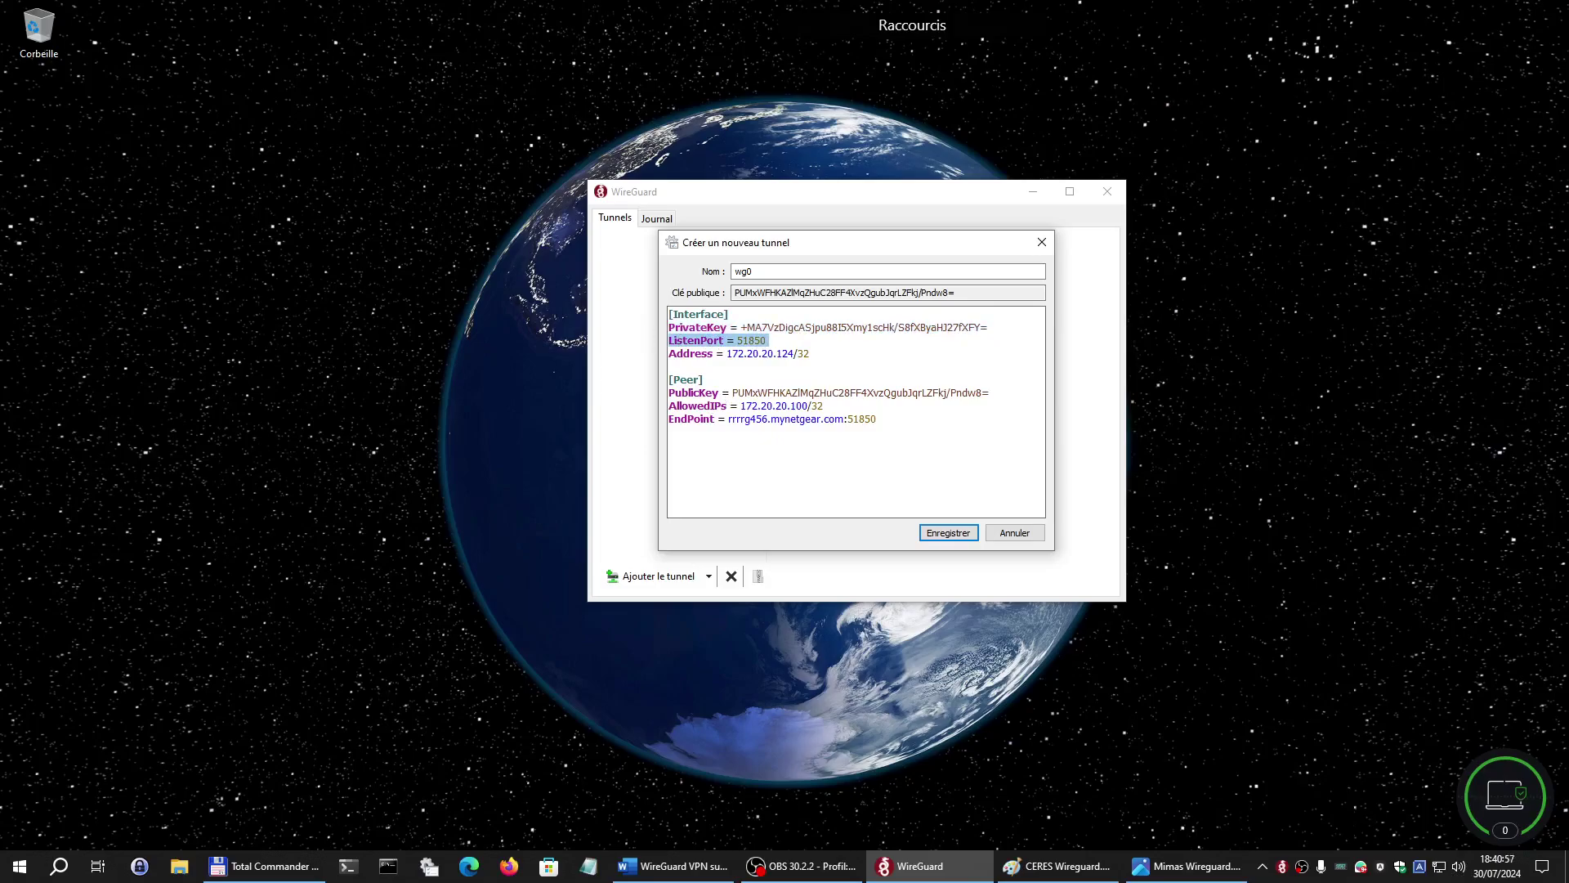
Add the line PersistentKeepalive = 20 below the endpoint in the [Peer] section and start a new line.
{"action": "left_click", "coordinate": [876, 418]}
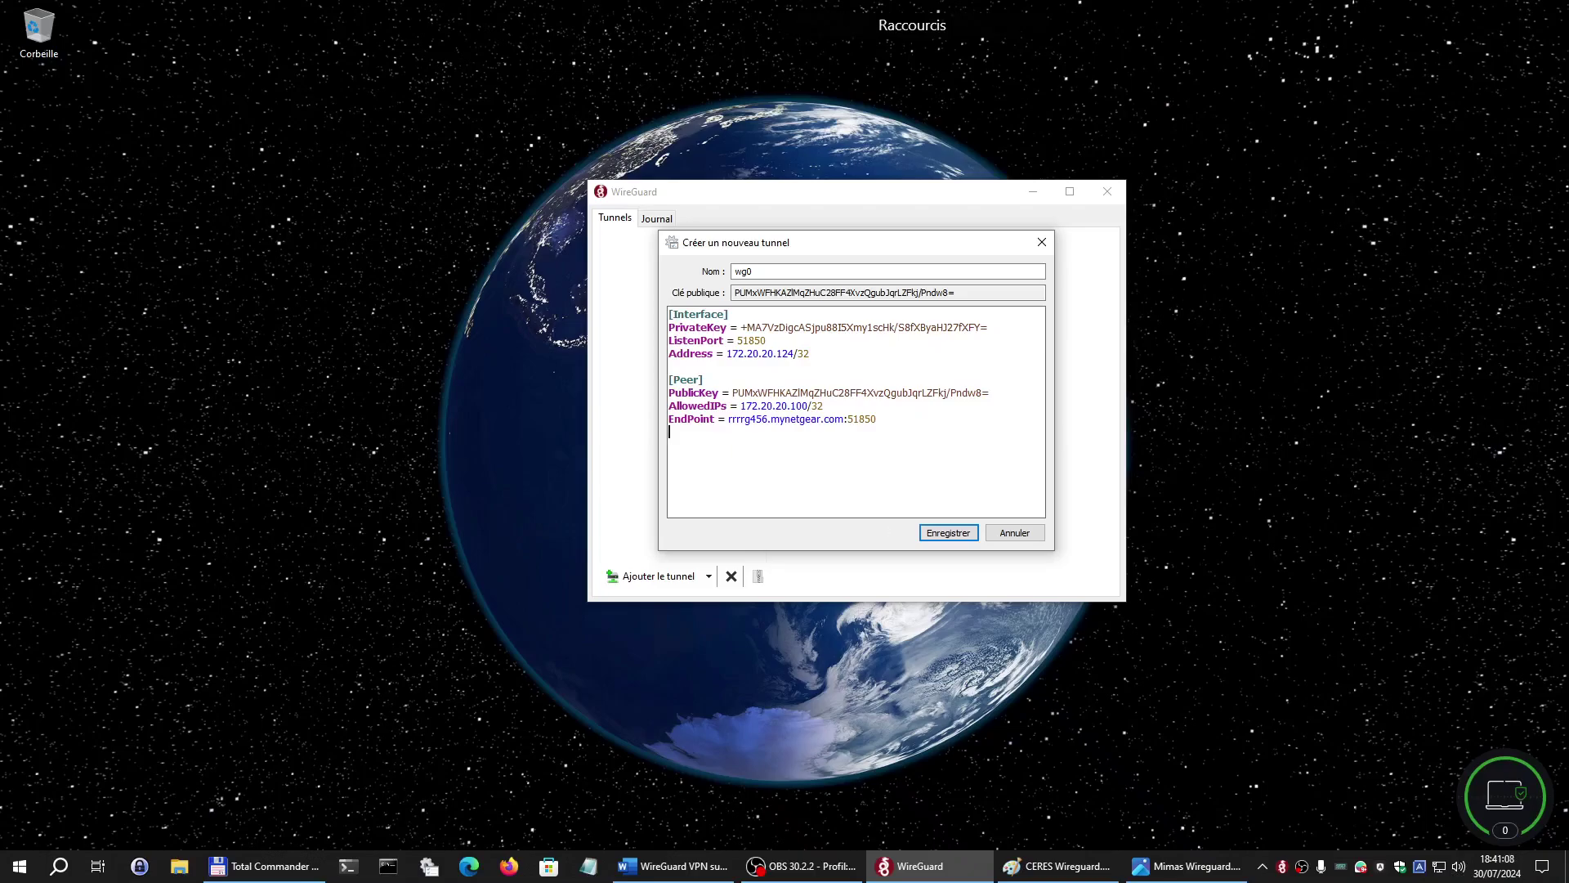
{"action": "type", "text": "Persist"}
{"action": "type", "text": "ent"}
{"action": "type", "text": "Keepalive = 20"}
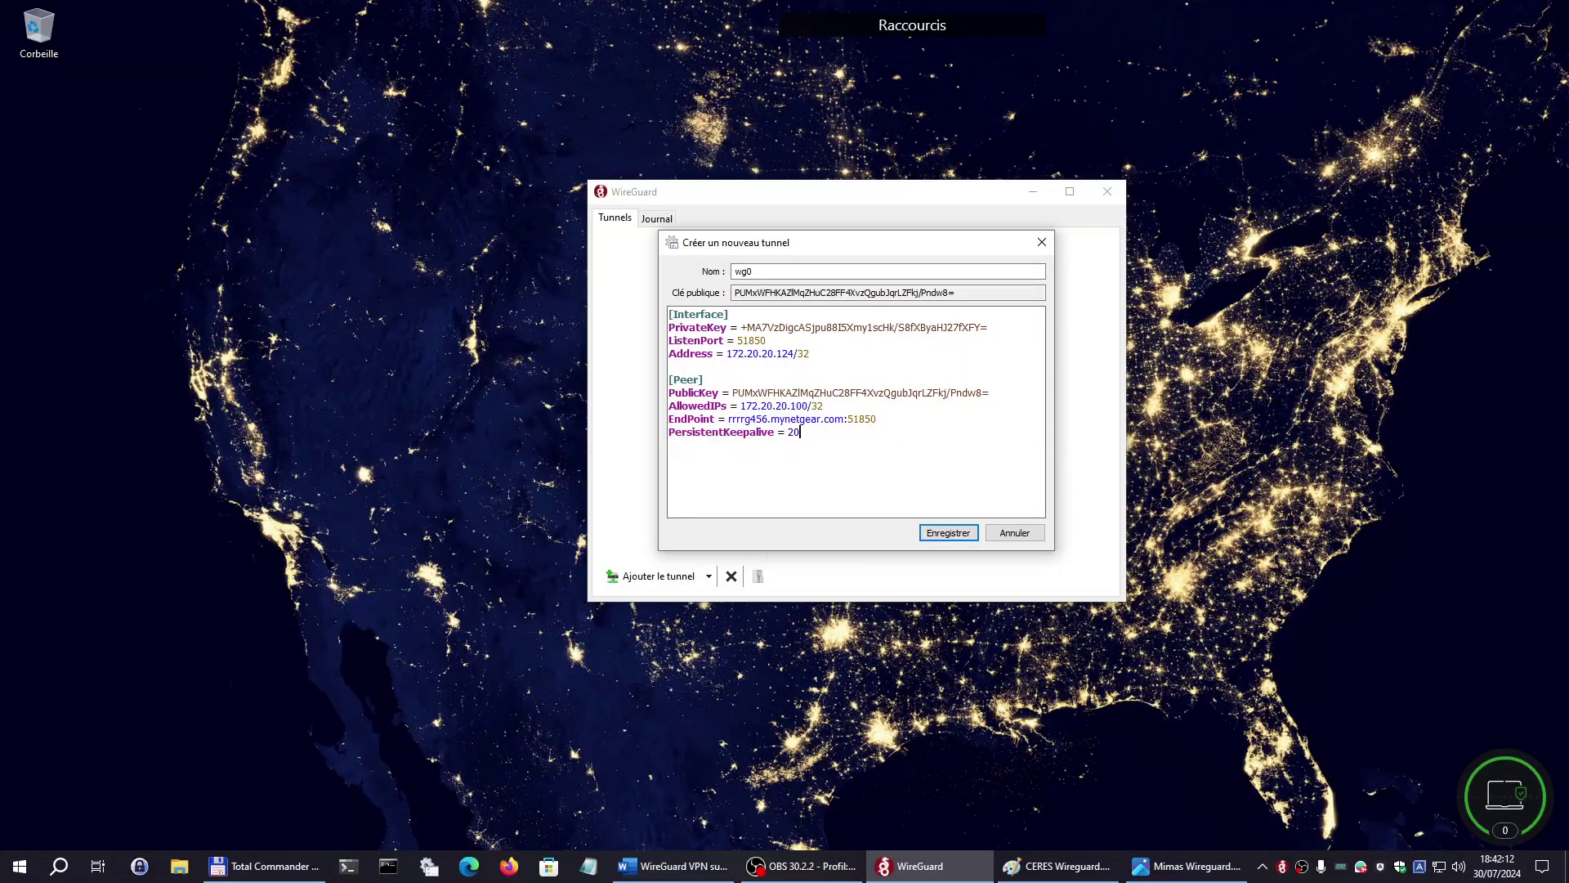
{"action": "key", "text": "Return"}
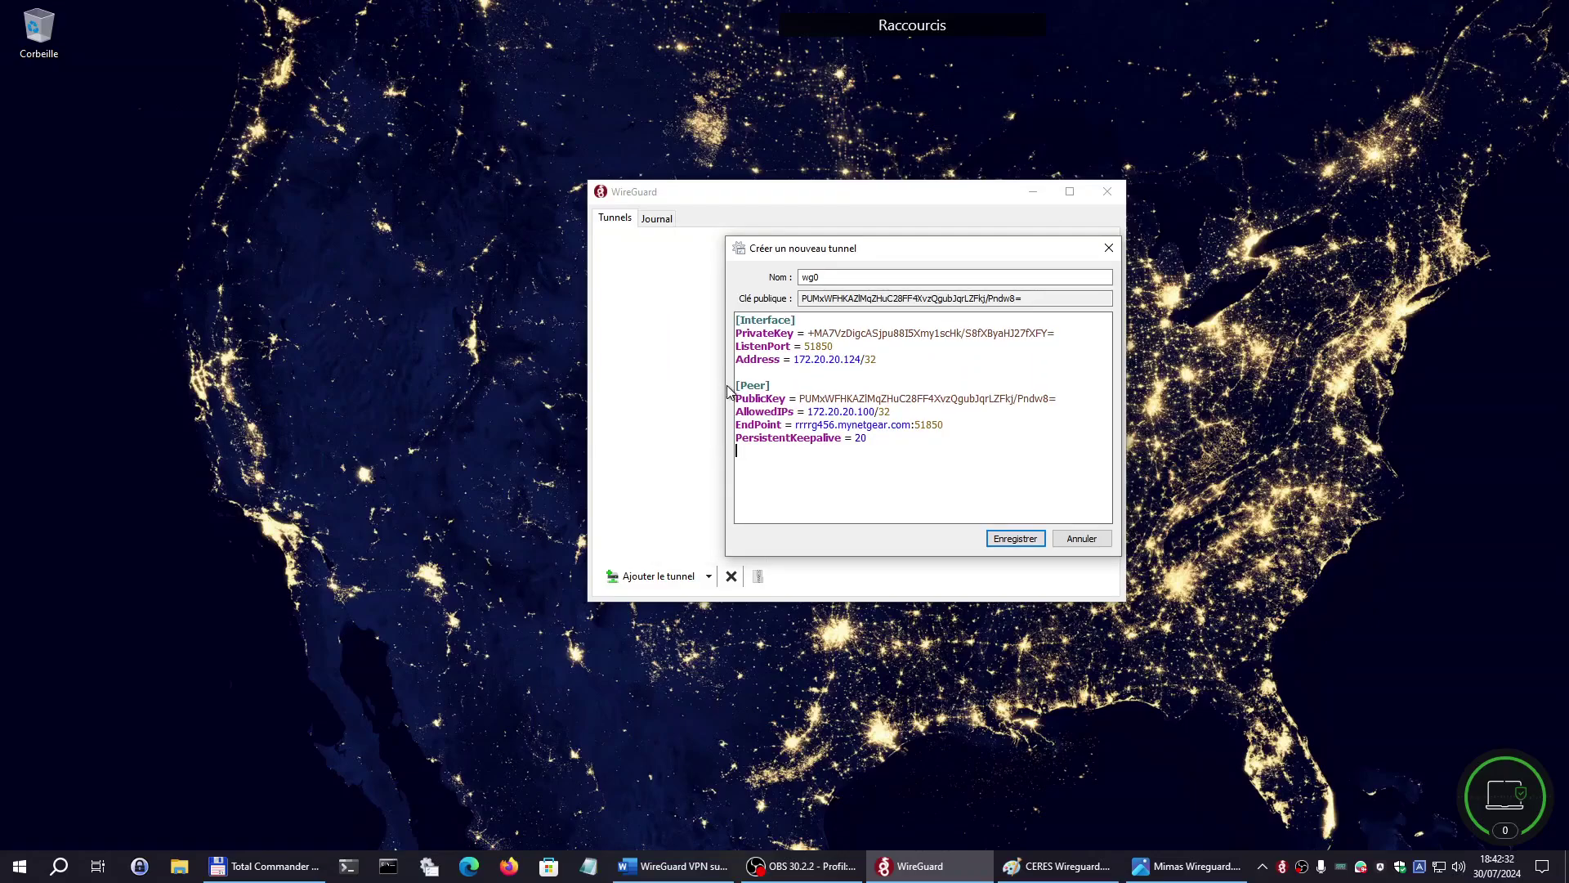
Try a second [Peer] header below the first peer's settings and delete it again.
{"action": "left_click_drag", "start_coordinate": [737, 385], "coordinate": [773, 385]}
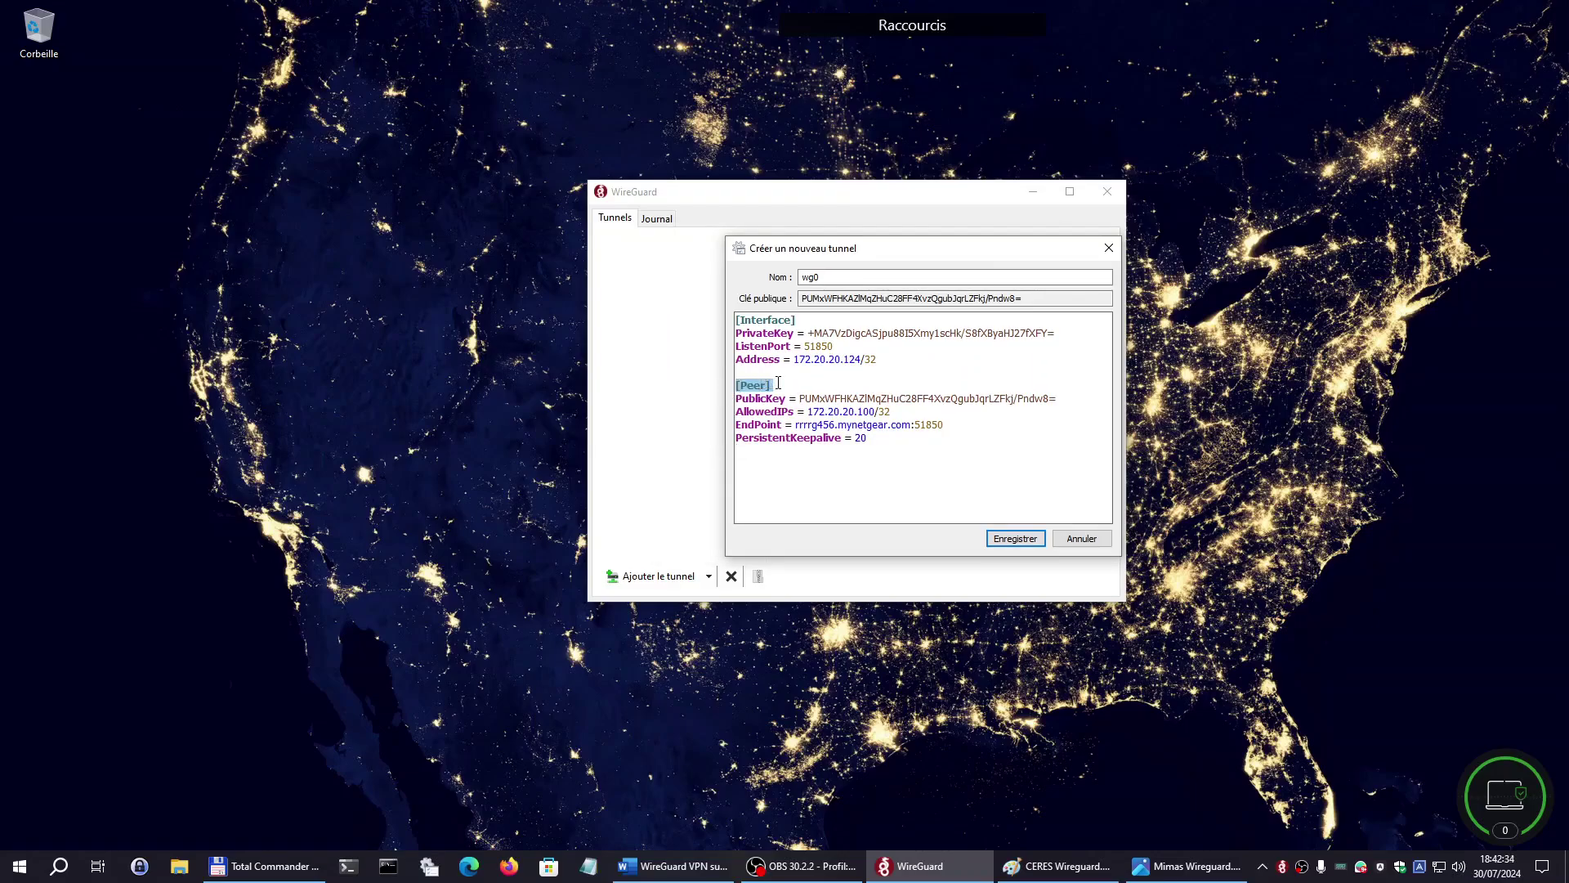
{"action": "left_click", "coordinate": [792, 461]}
{"action": "type", "text": "[Peer]"}
{"action": "left_click", "coordinate": [857, 499]}
{"action": "left_click_drag", "start_coordinate": [795, 463], "coordinate": [709, 464]}
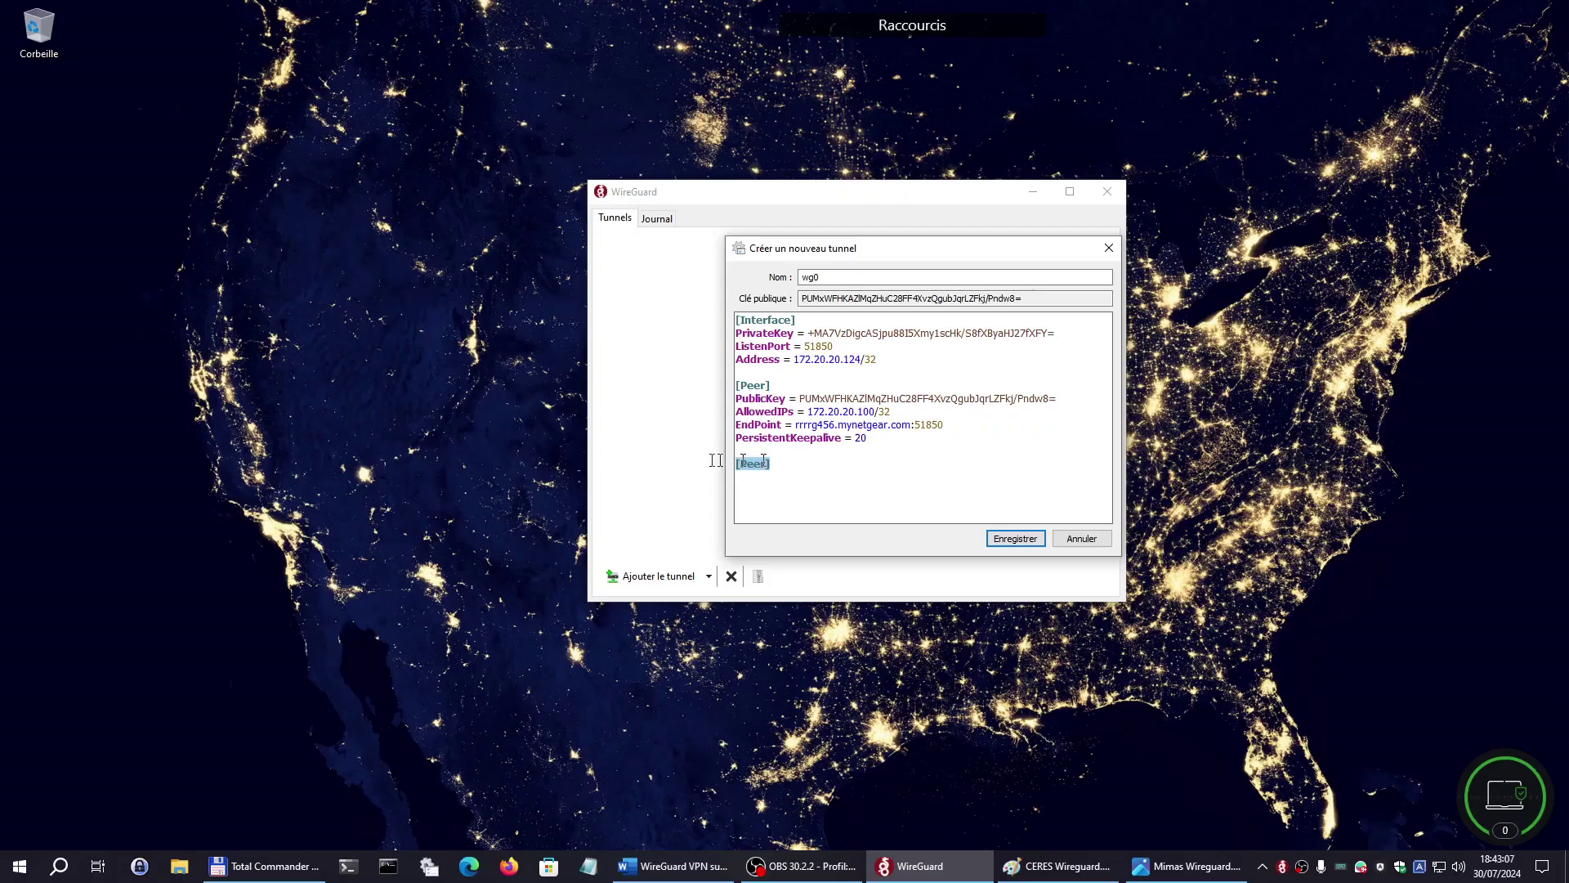
{"action": "key", "text": "Delete"}
Save the wg0 tunnel configuration and try to activate the tunnel, dismissing the dialog that follows.
{"action": "left_click", "coordinate": [1014, 539]}
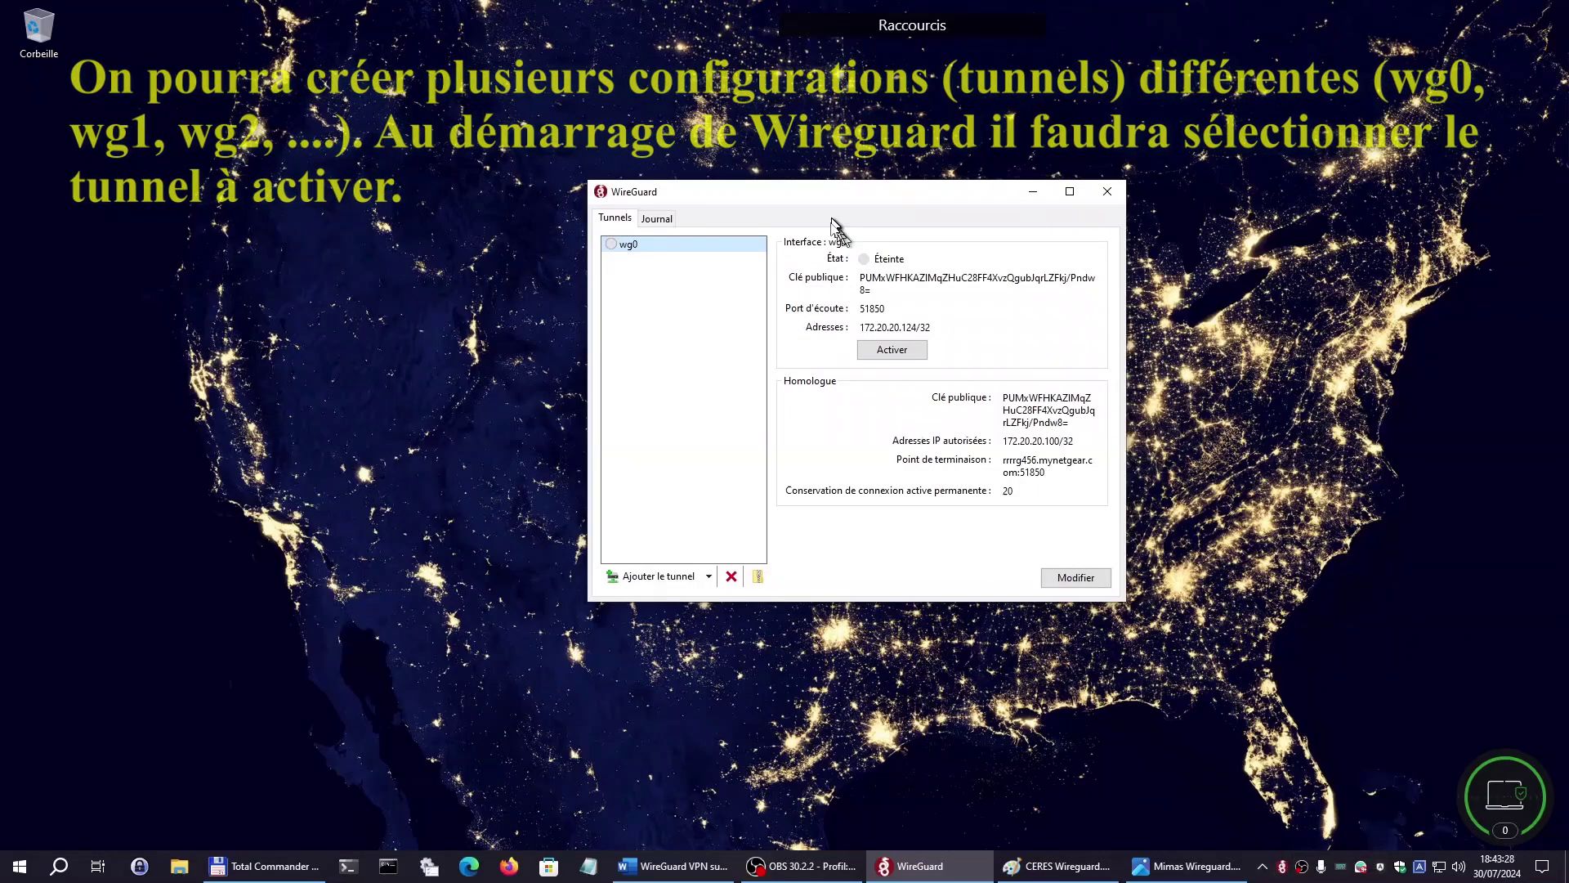
{"action": "left_click", "coordinate": [889, 355]}
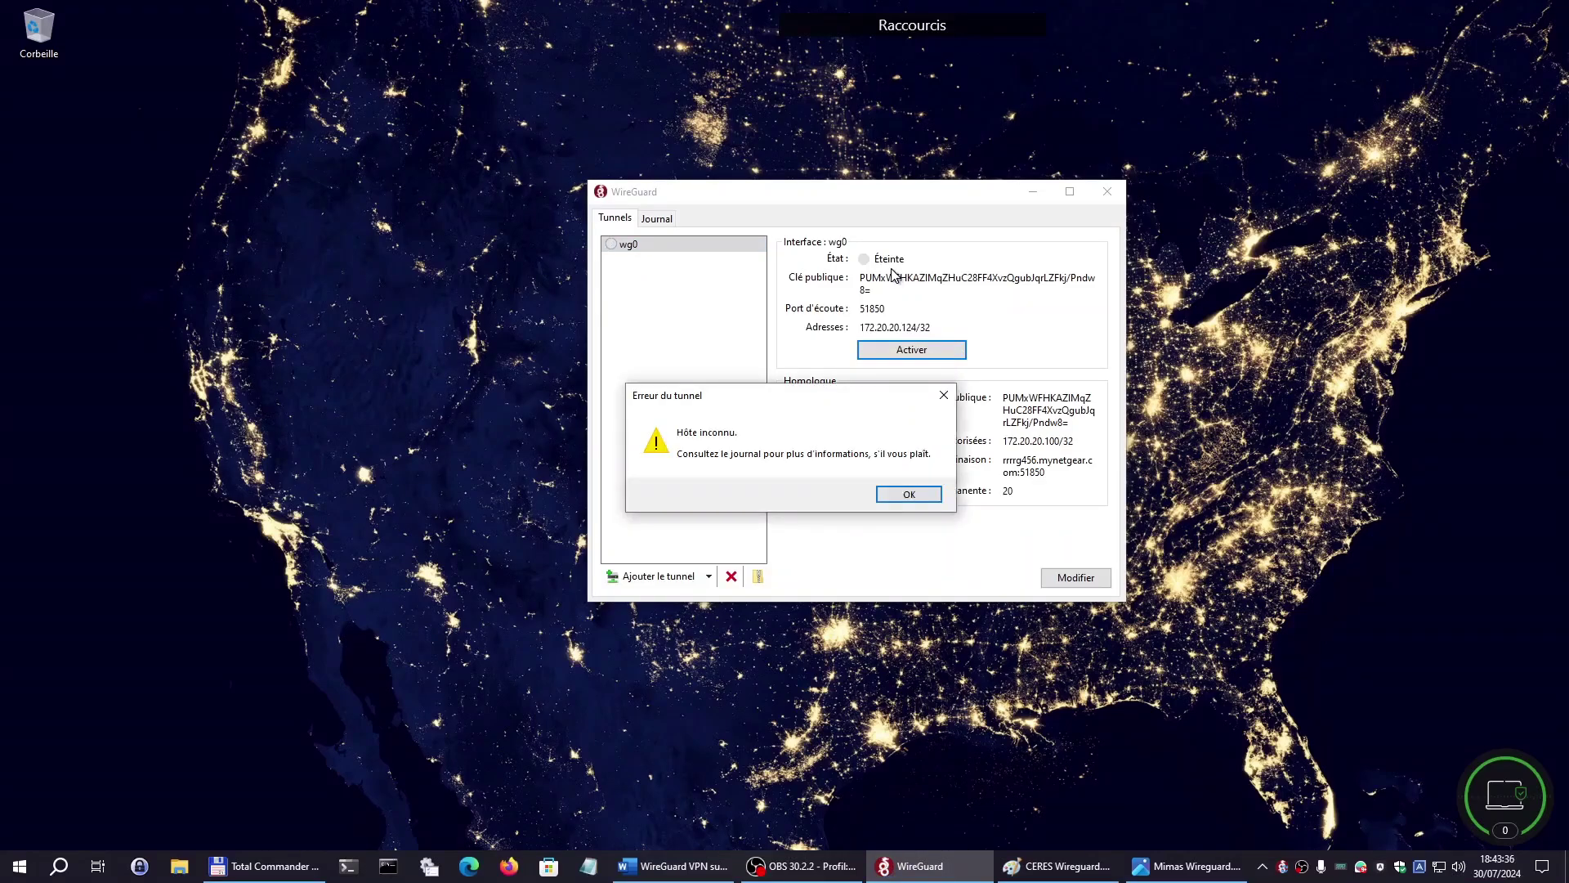
{"action": "key", "text": "Return"}
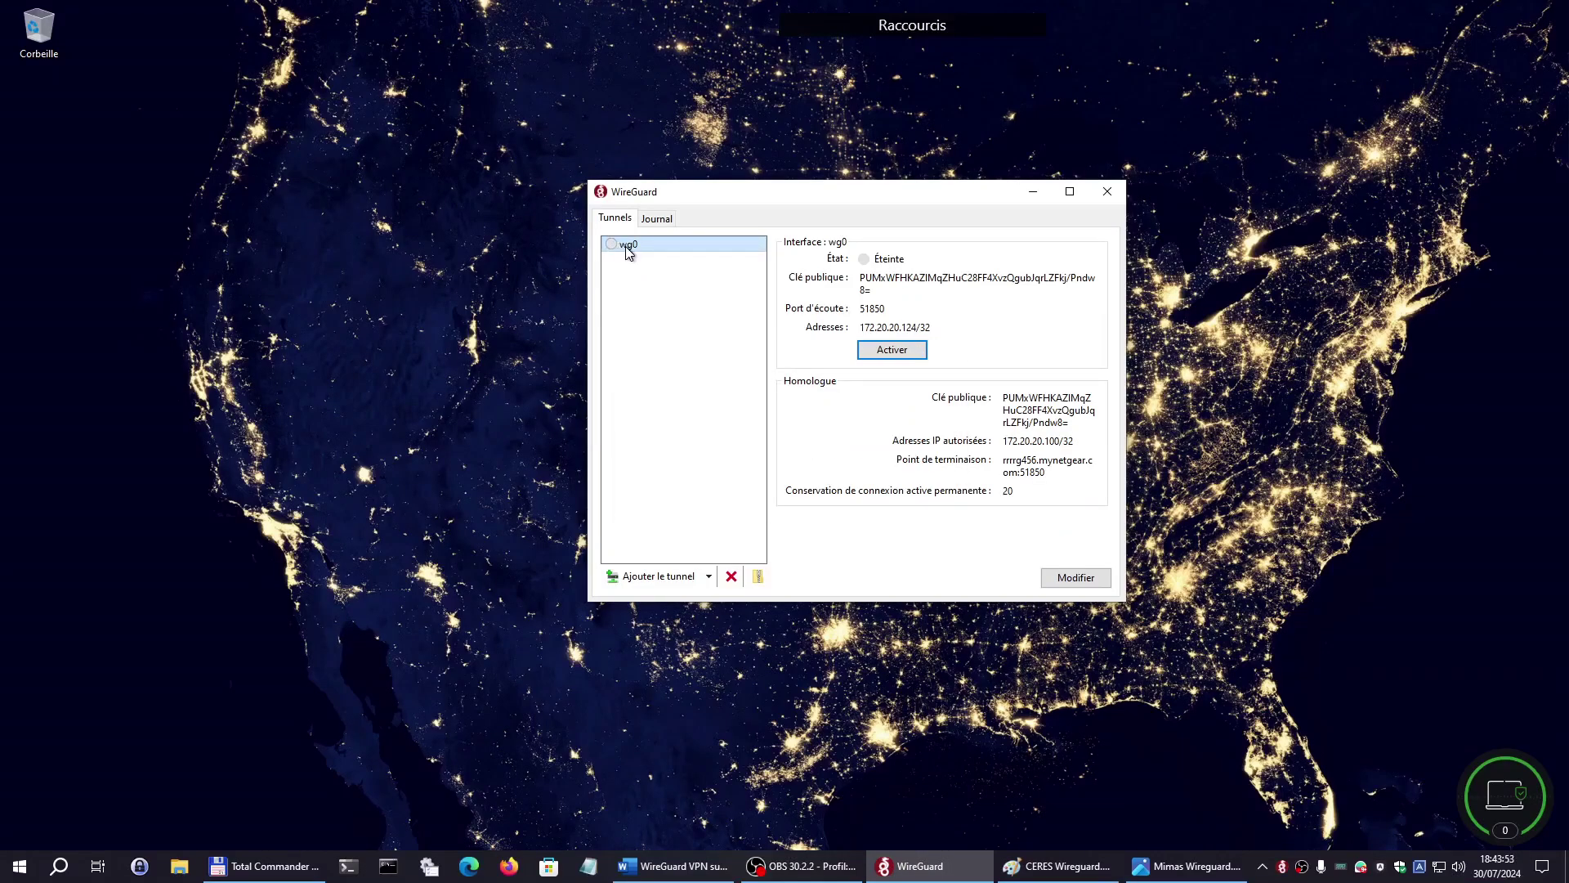
Examine the log messages about the wg0 activation and return to the tunnel list.
{"action": "left_click", "coordinate": [709, 576]}
{"action": "key", "text": "Escape"}
{"action": "left_click", "coordinate": [659, 219]}
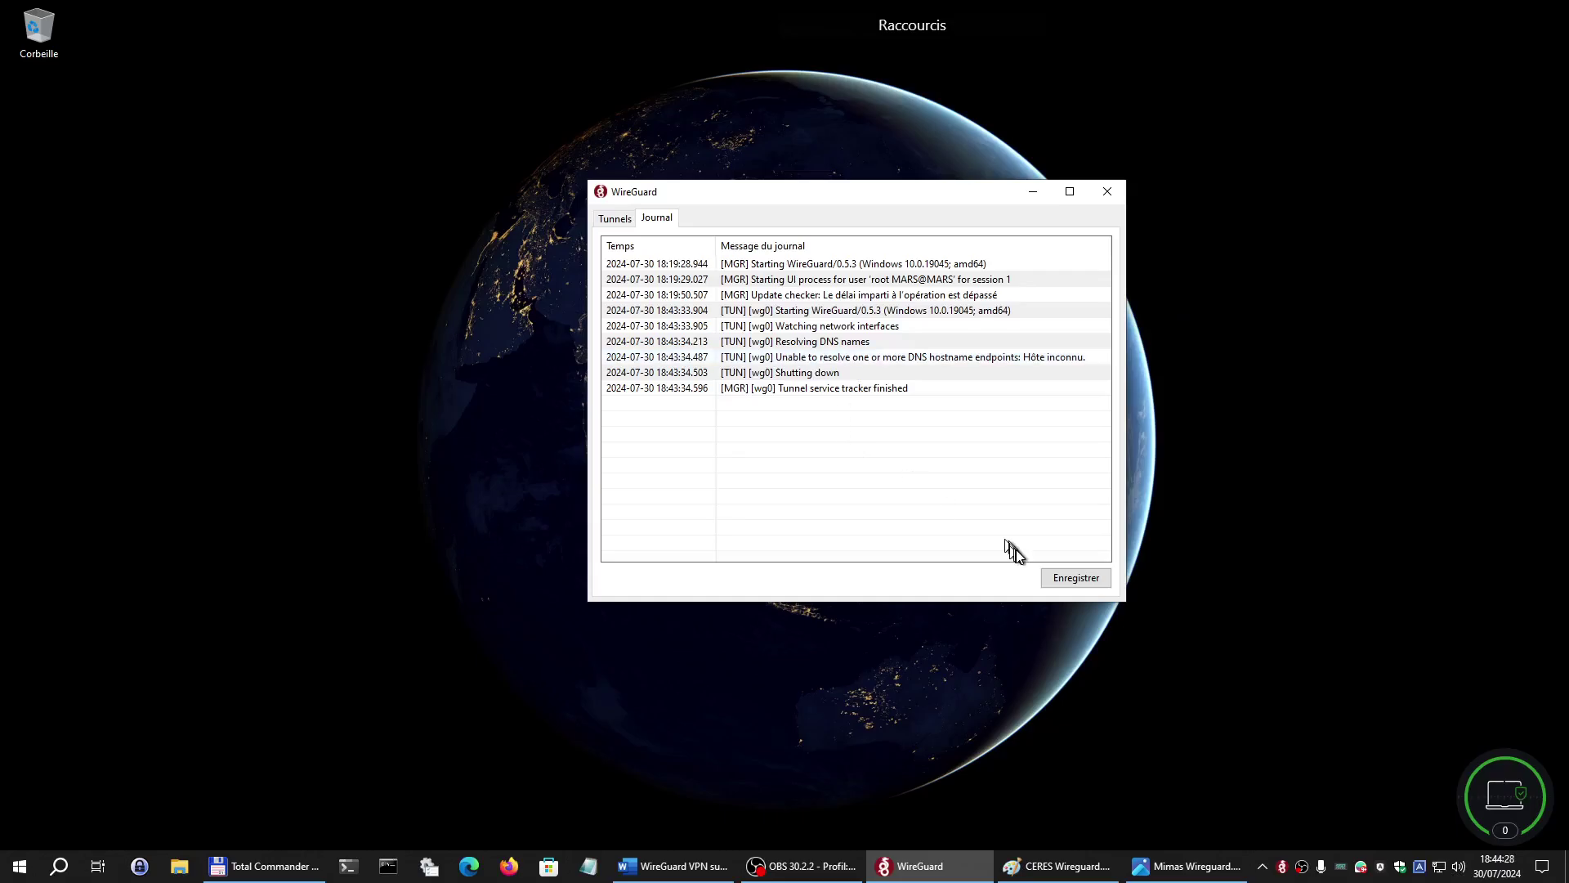
{"action": "left_click", "coordinate": [615, 219]}
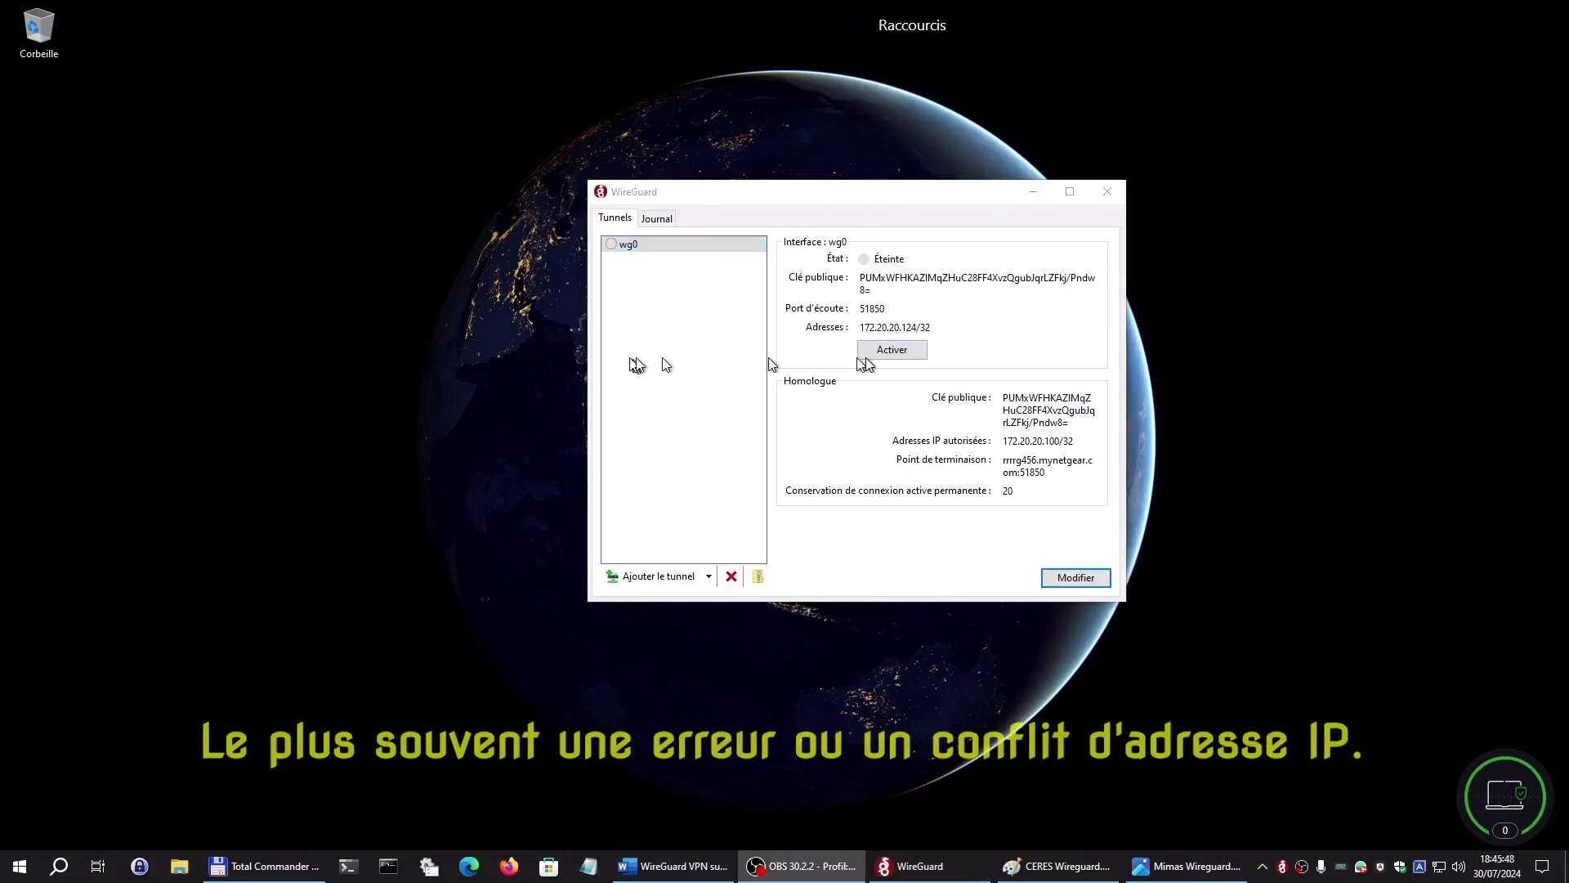
Review the Endpoint line in the saved wg0 configuration and leave the editor without saving.
{"action": "left_click", "coordinate": [1072, 578]}
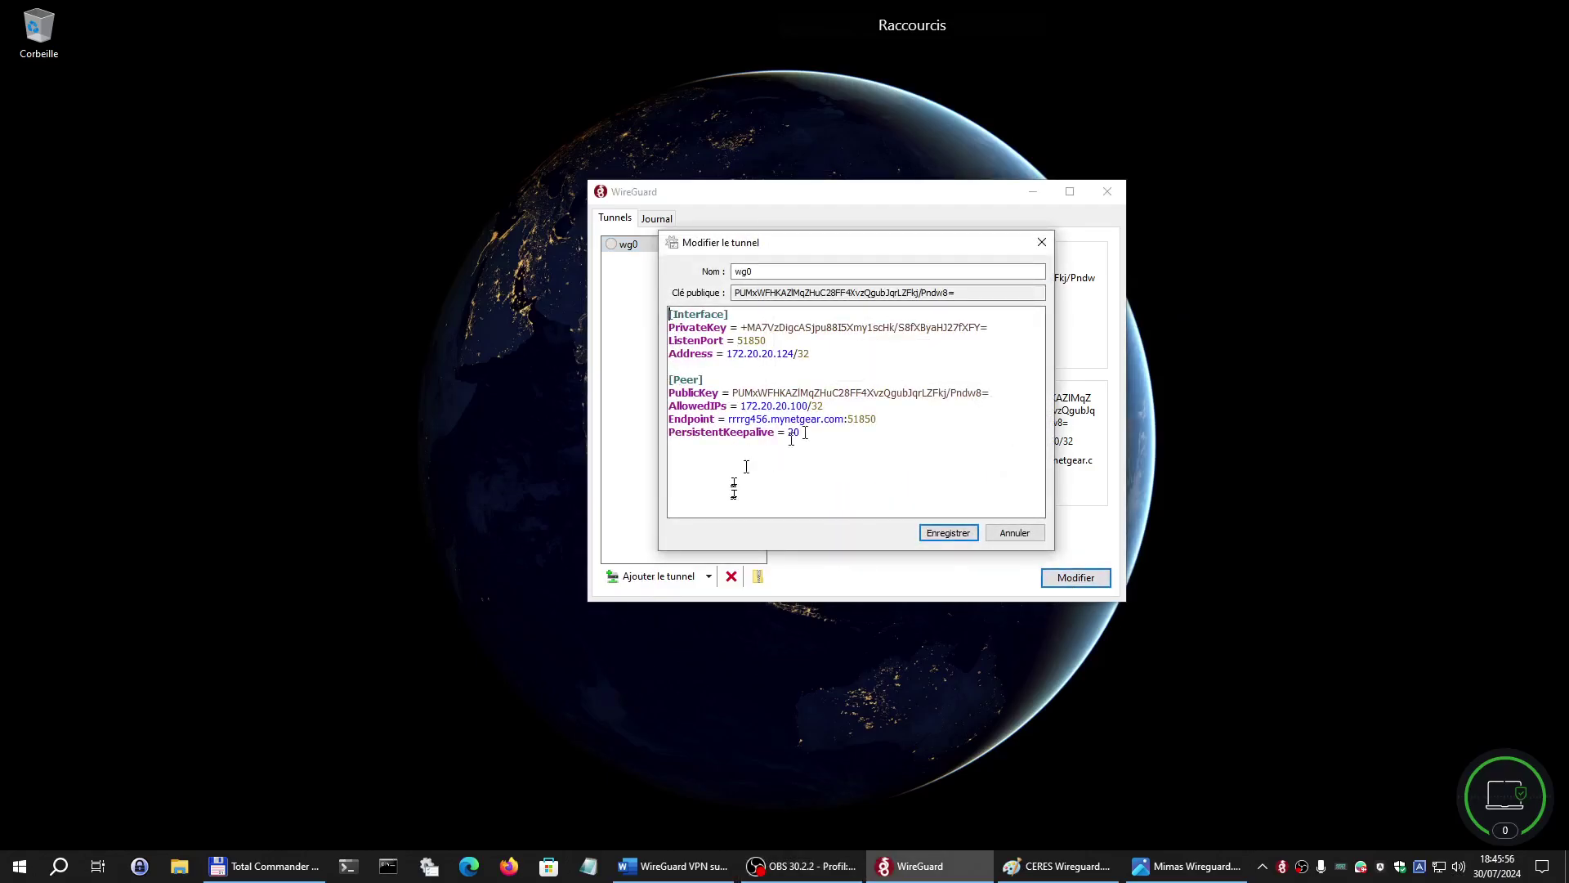
{"action": "left_click_drag", "start_coordinate": [893, 412], "coordinate": [669, 421]}
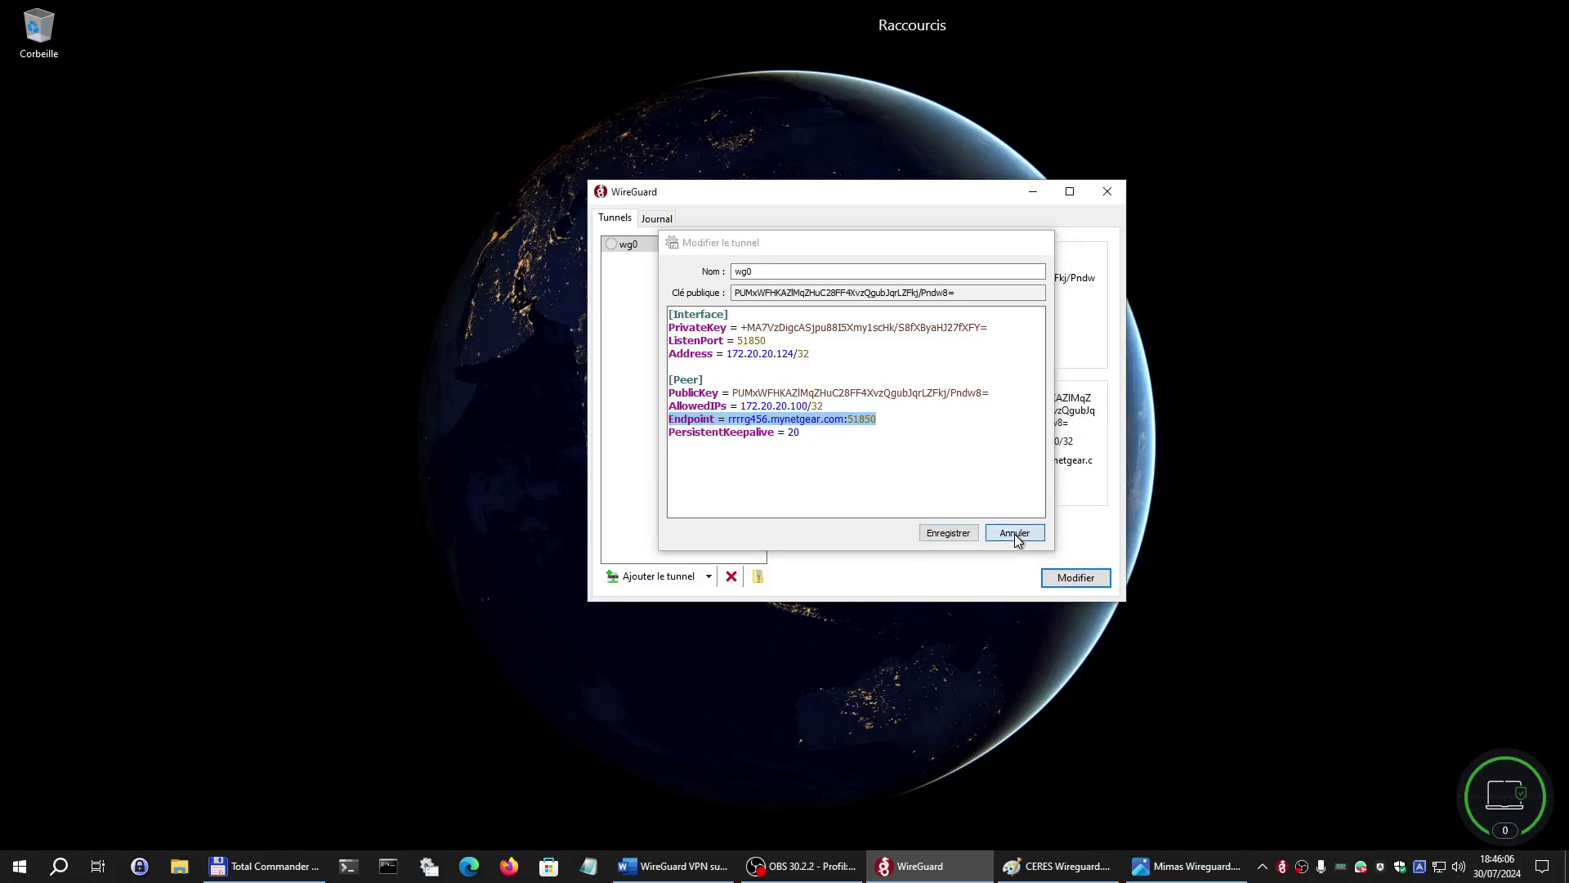
{"action": "left_click", "coordinate": [1014, 535]}
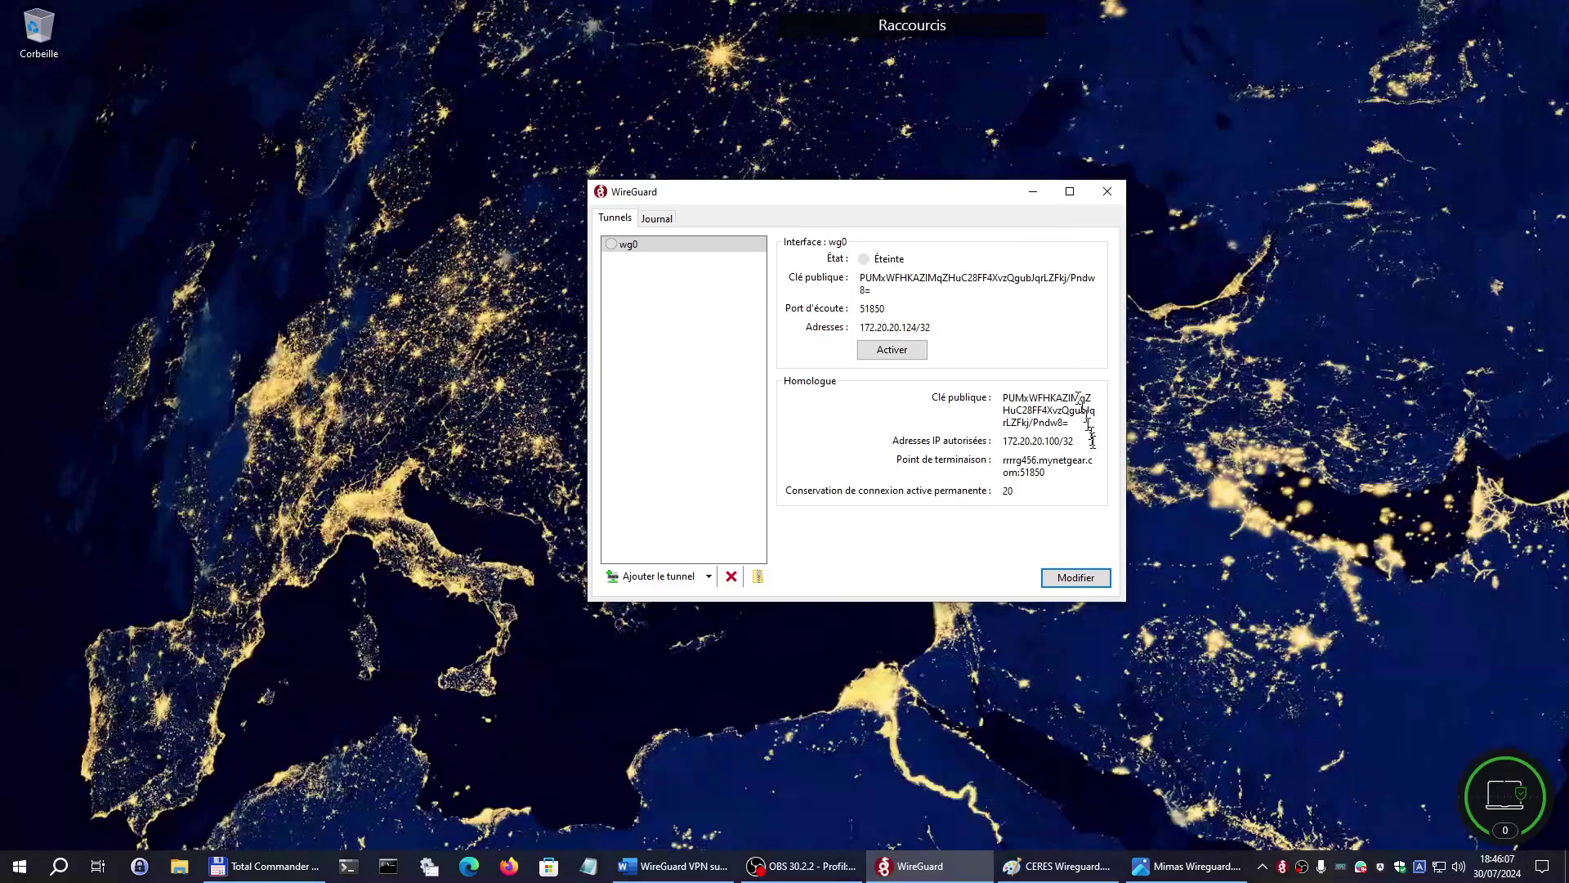
{"action": "left_click", "coordinate": [1144, 512]}
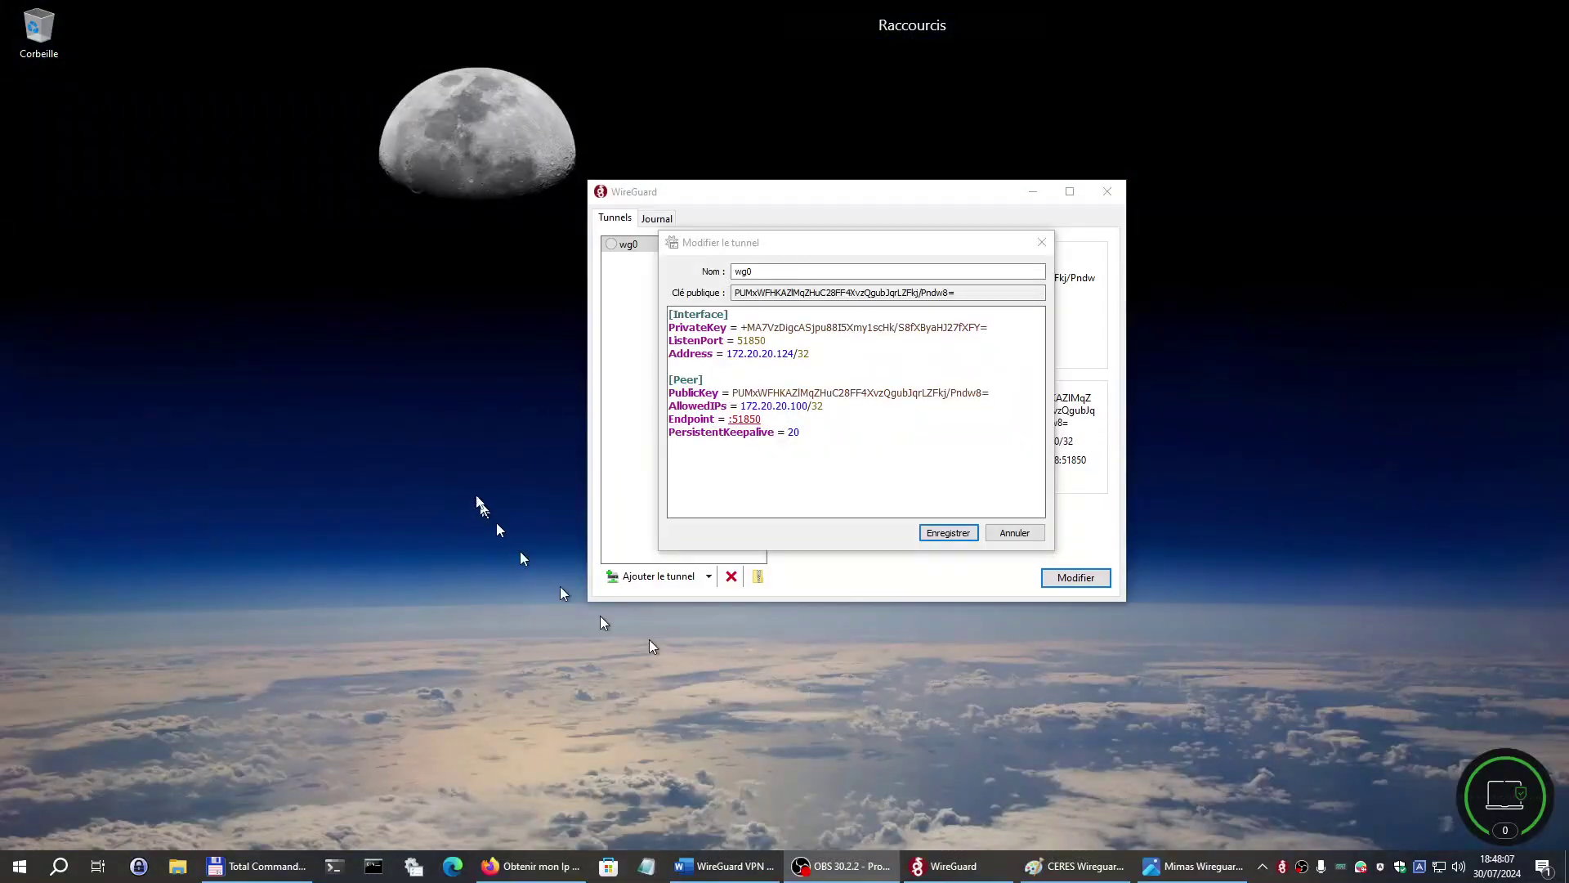
Enter the IP address 90.89.51.372 before the port in the wg0 Endpoint line.
{"action": "left_click", "coordinate": [730, 423]}
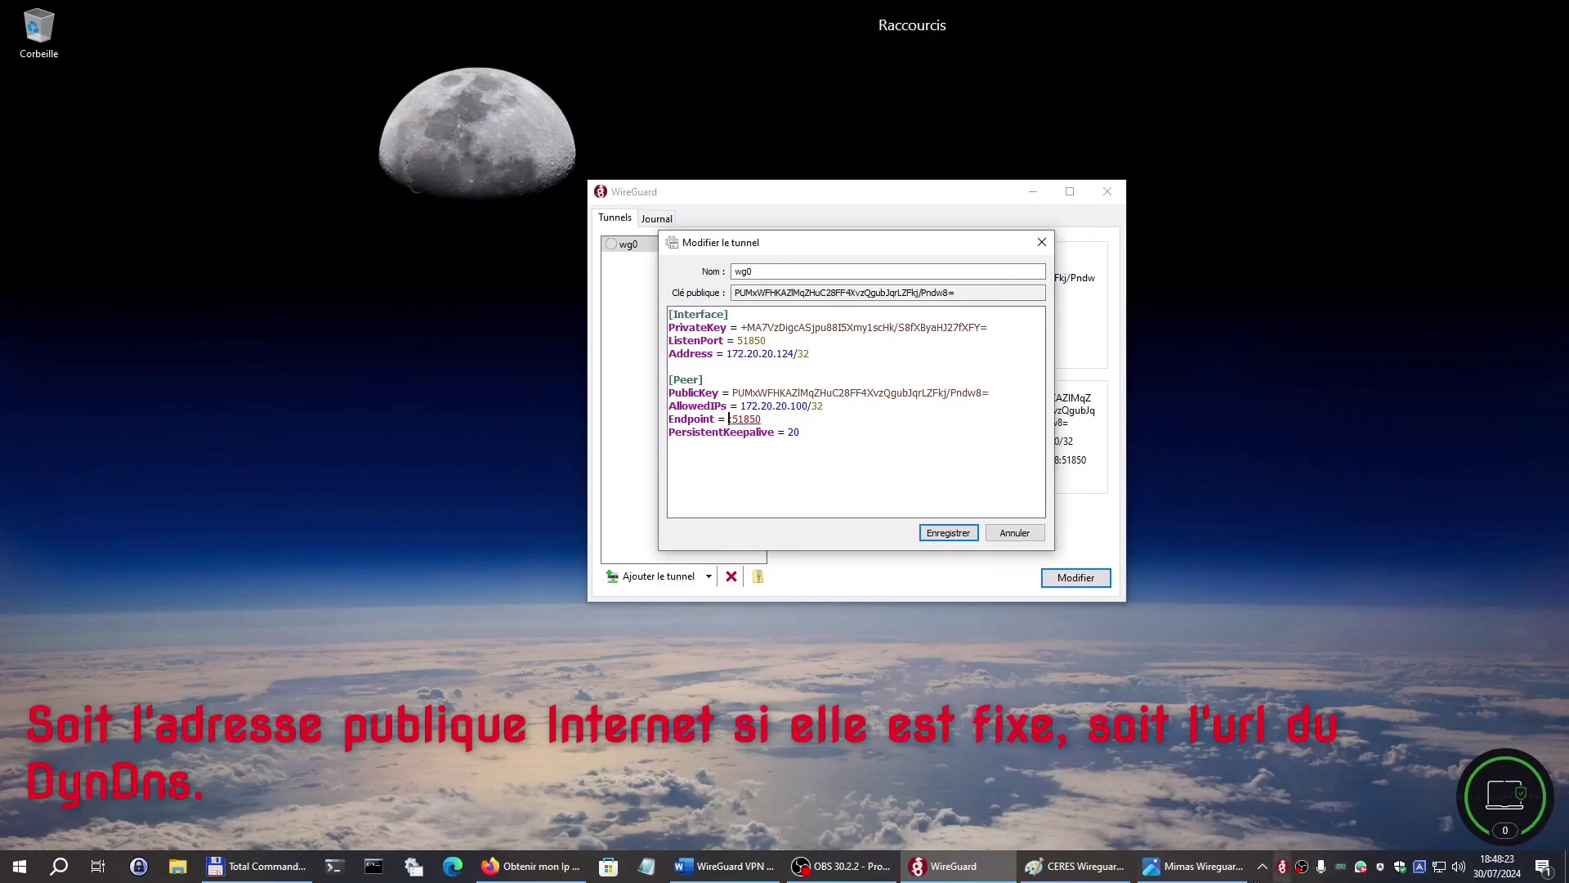
{"action": "mouse_move", "coordinate": [1083, 875]}
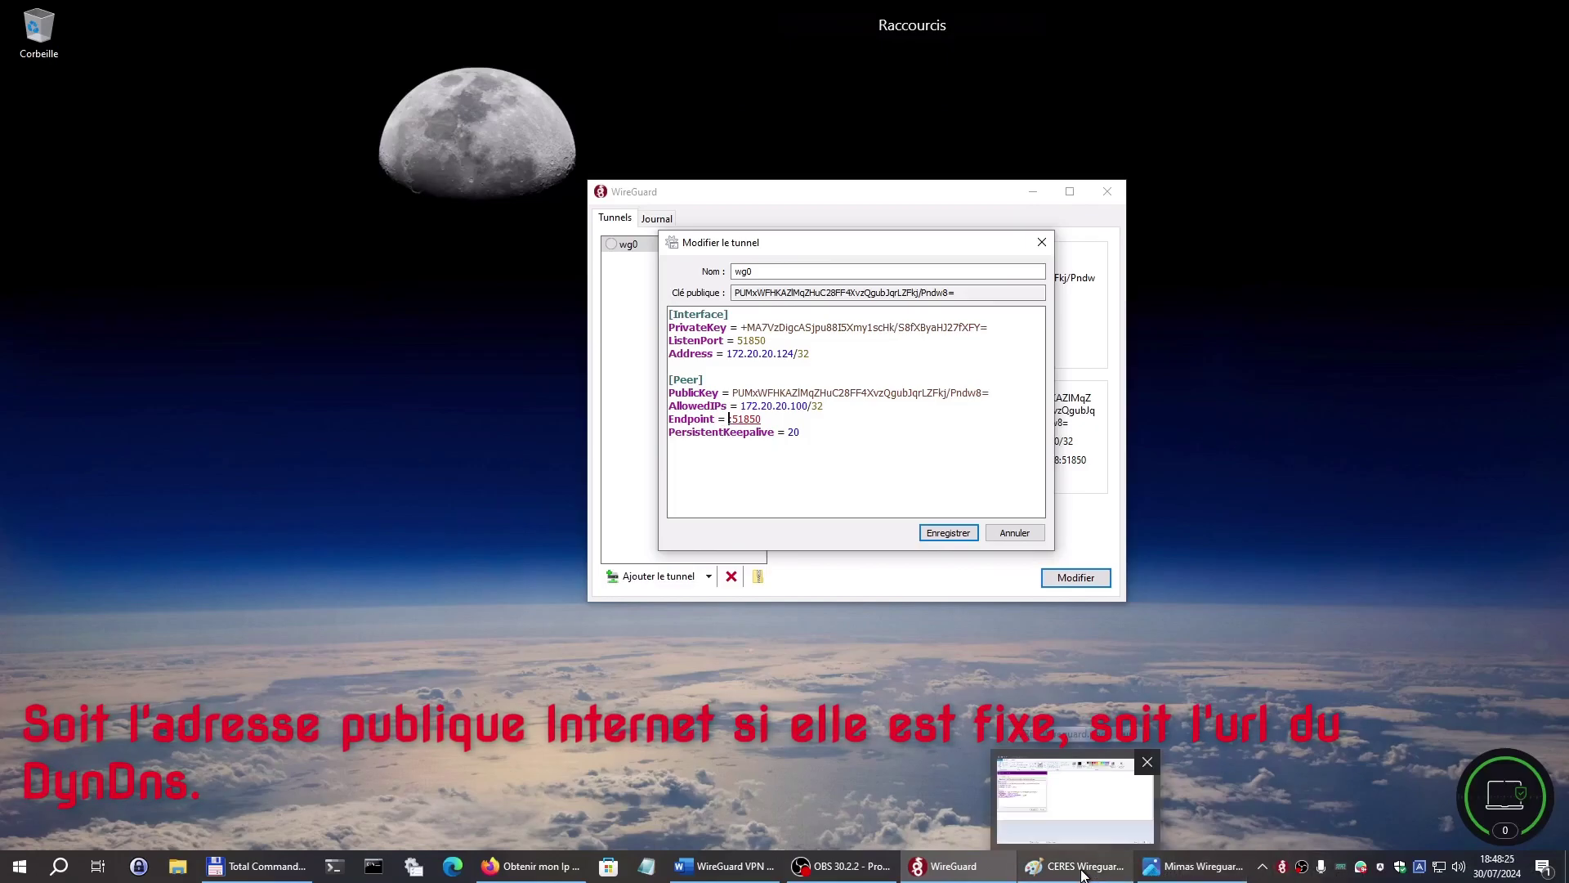
{"action": "mouse_move", "coordinate": [509, 872]}
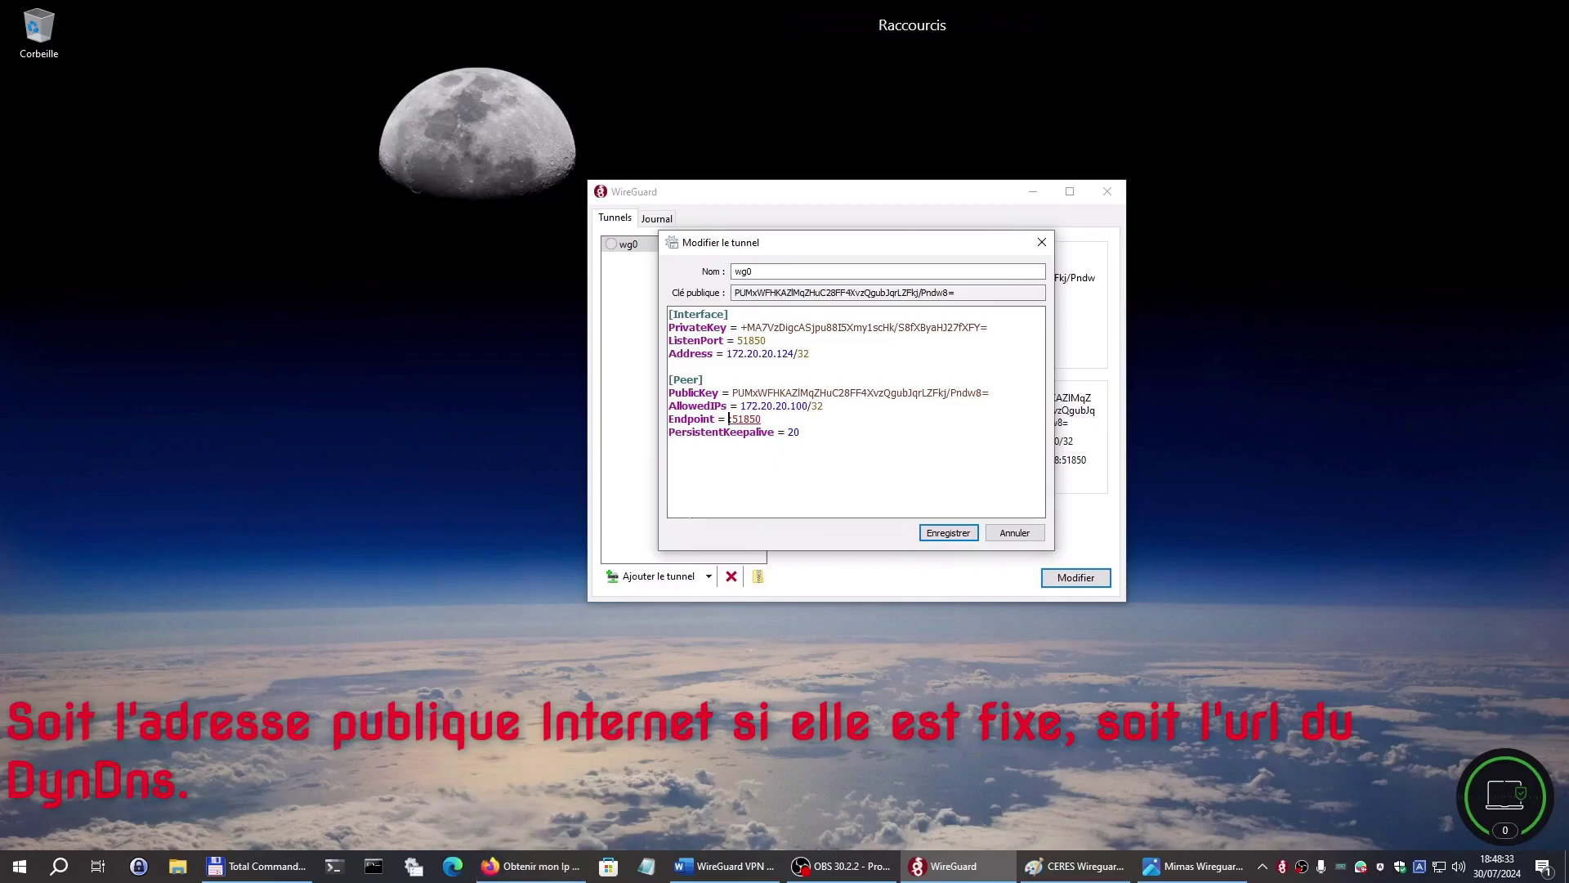
{"action": "type", "text": "90"}
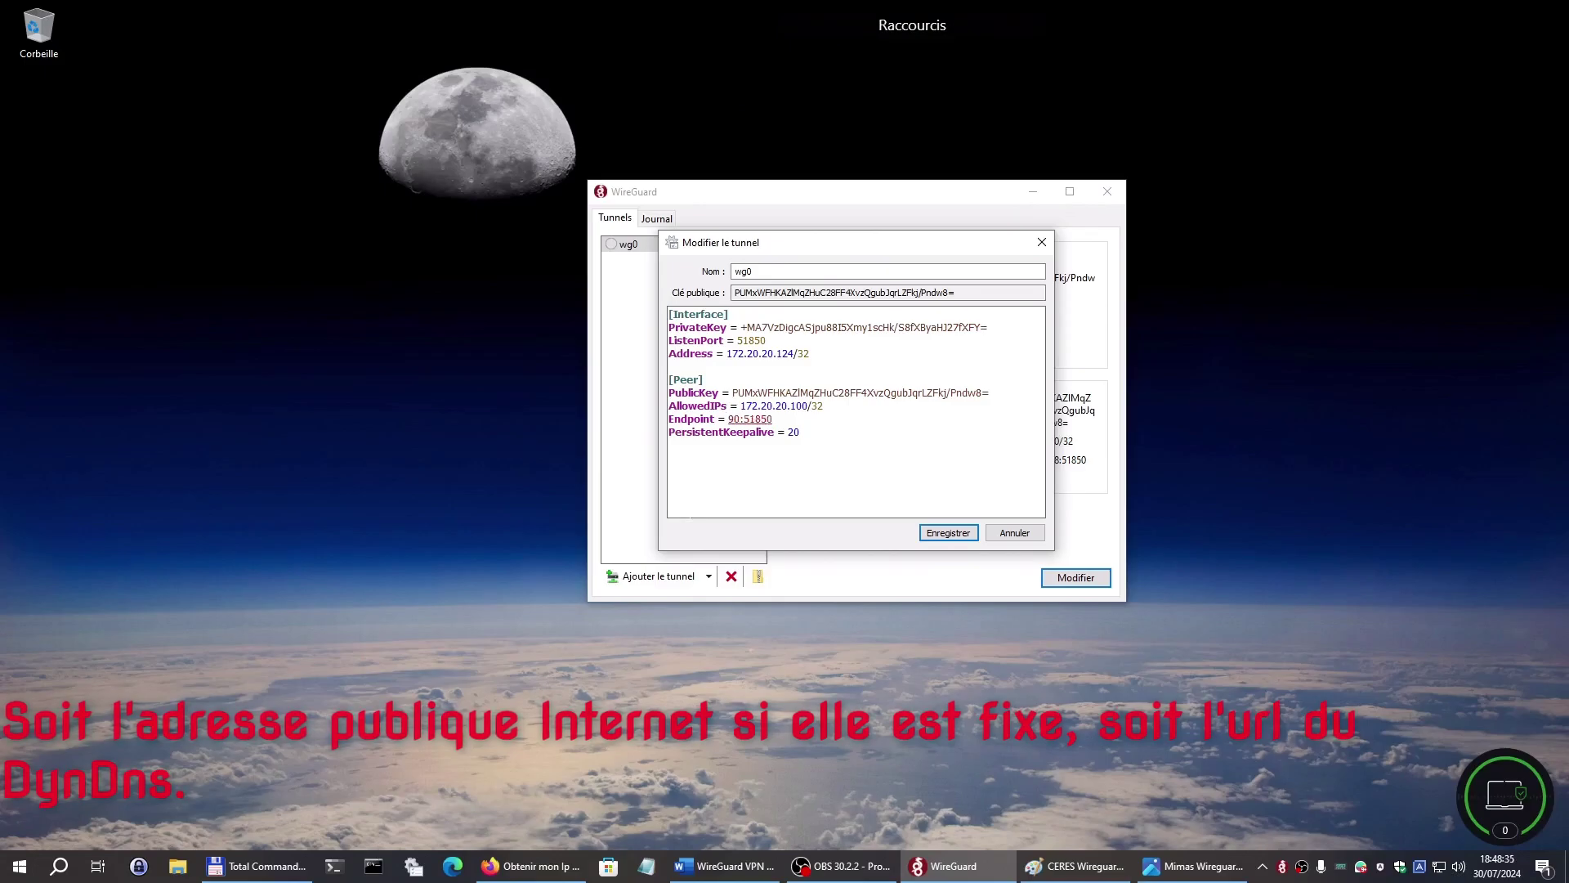
{"action": "type", "text": "."}
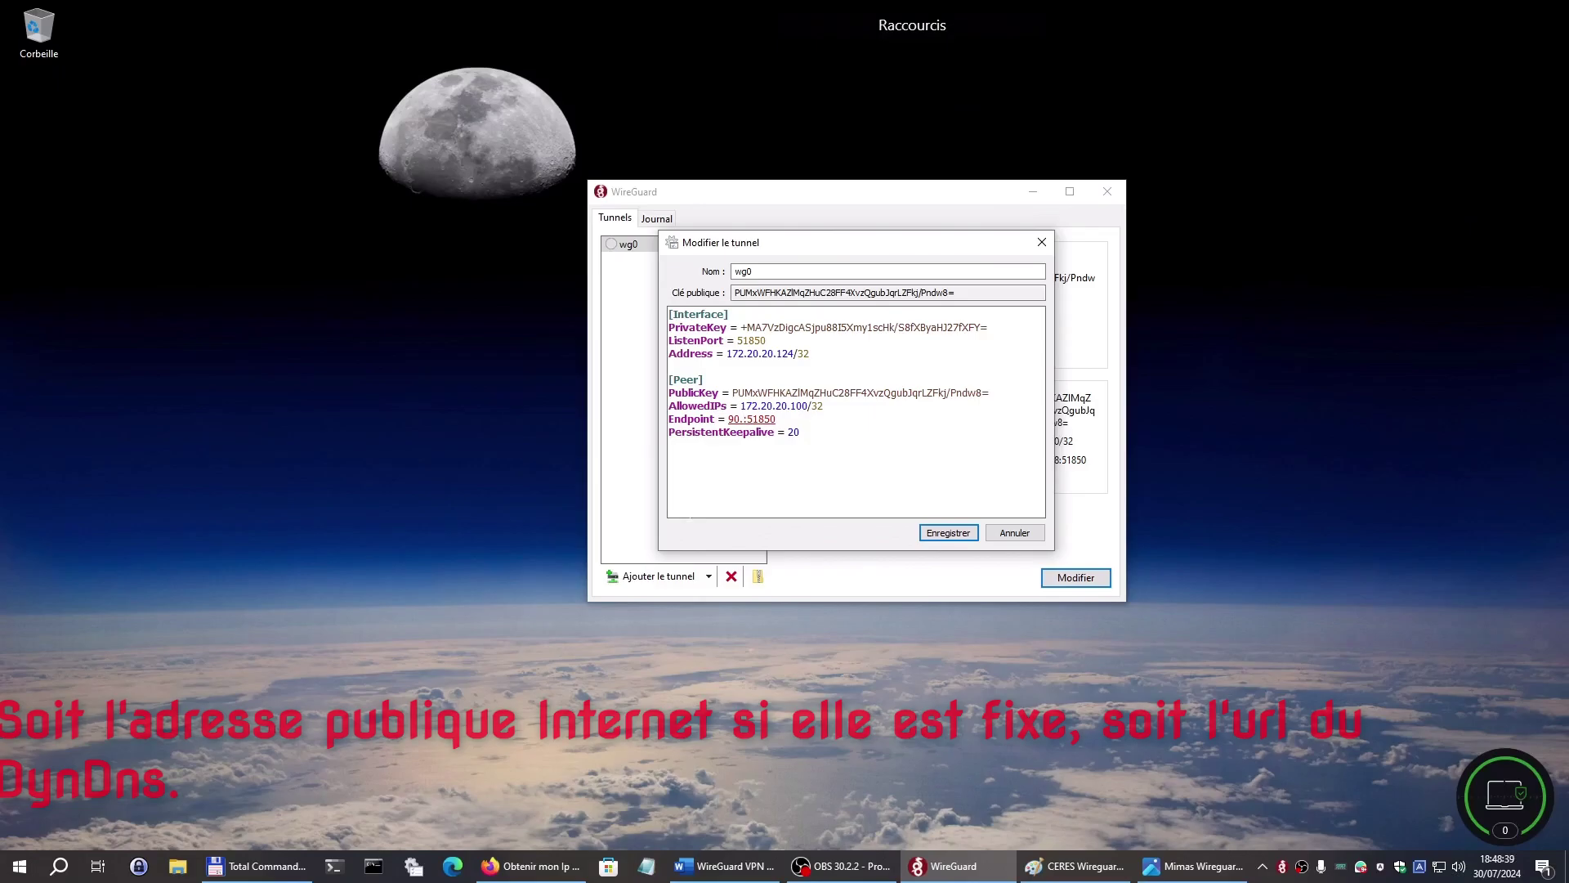
{"action": "type", "text": "89."}
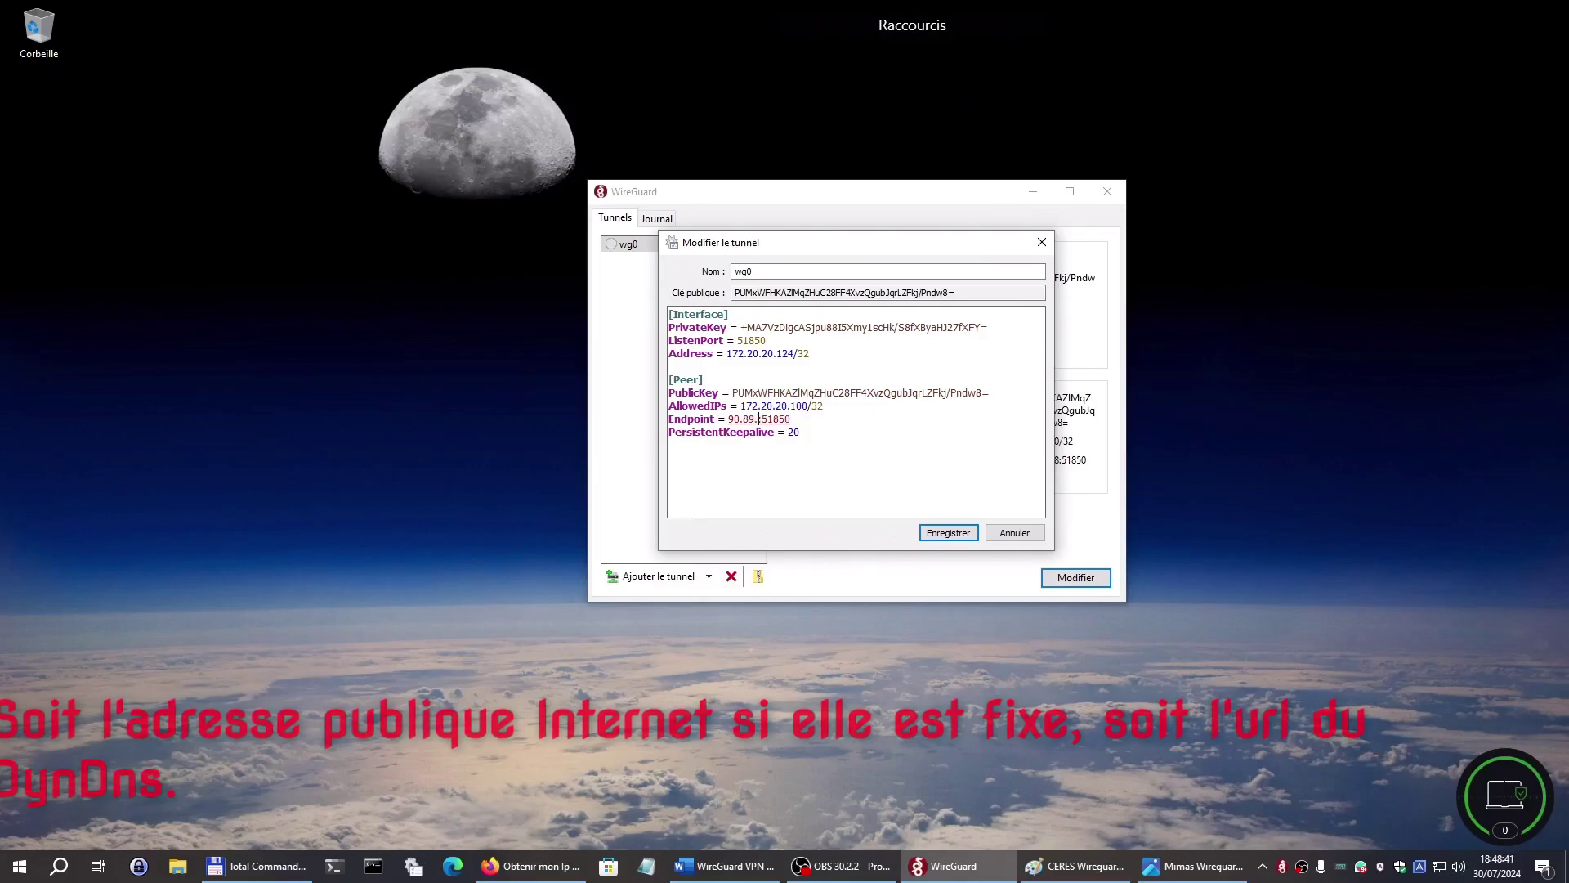
{"action": "type", "text": "1"}
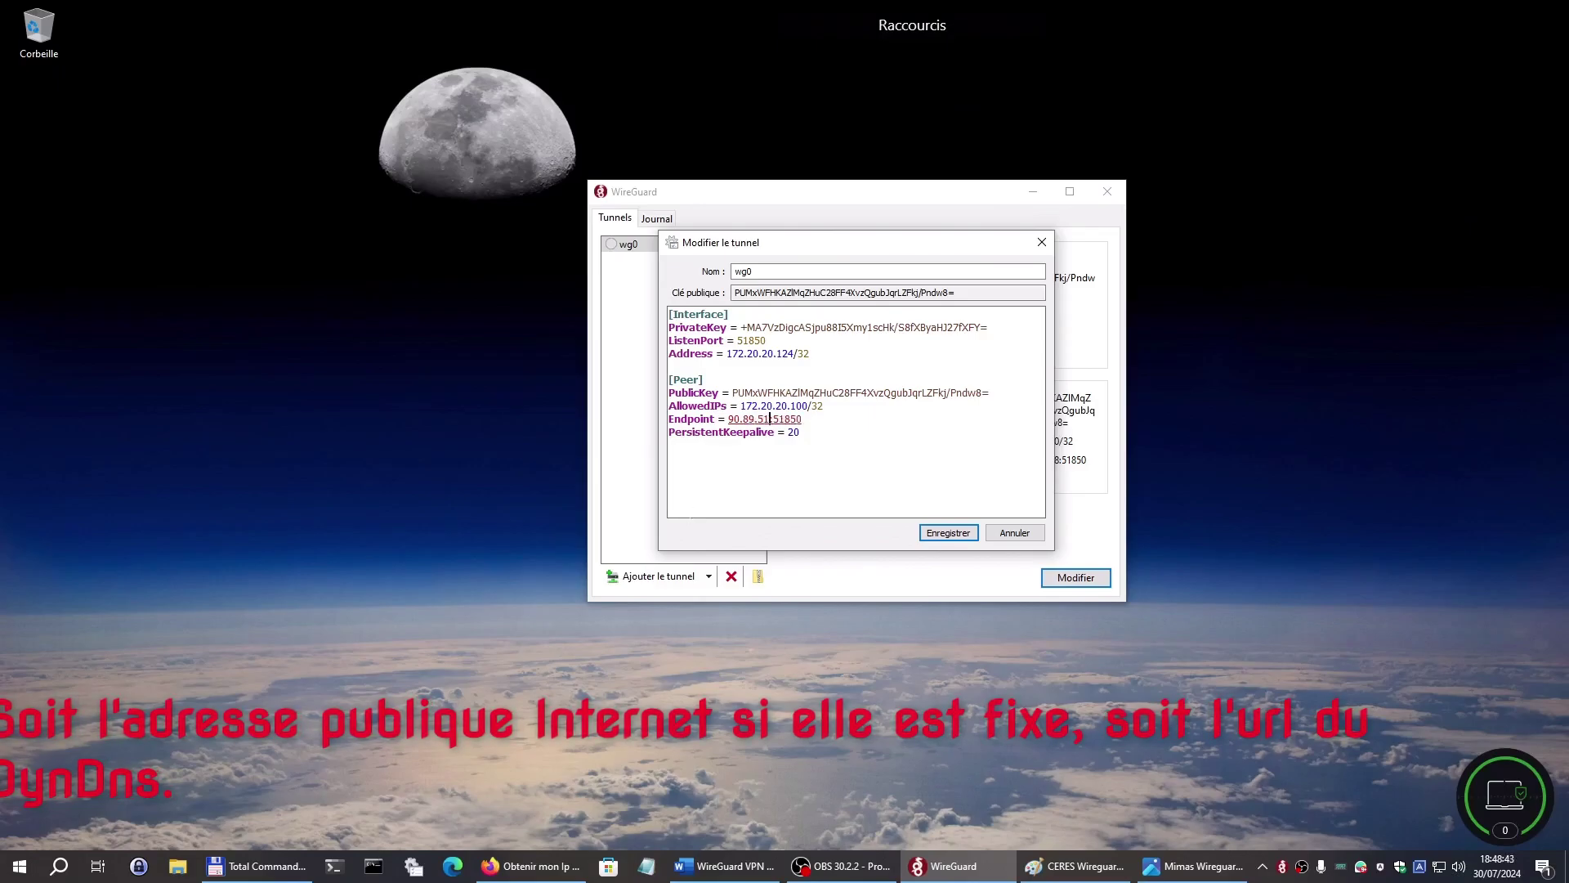
{"action": "type", "text": ".372"}
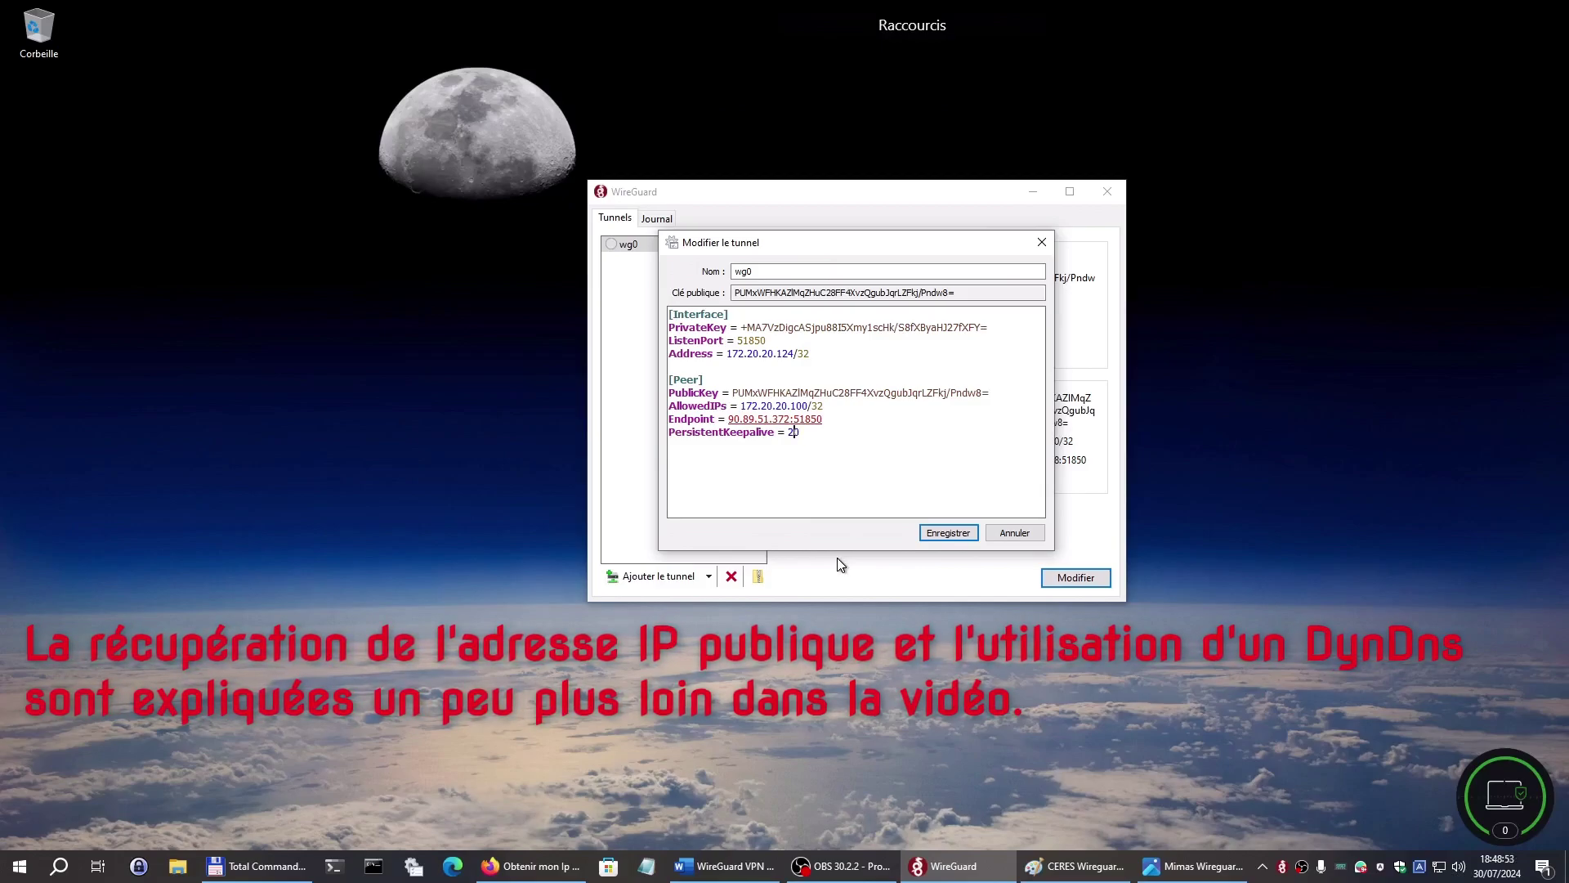
Delete the example IP address in front of the port in the Endpoint line.
{"action": "key", "text": "Left"}
{"action": "key", "text": "Left"}
{"action": "key", "text": "Left"}
{"action": "key", "text": "Left"}
{"action": "key", "text": "Left"}
{"action": "key", "text": "Up"}
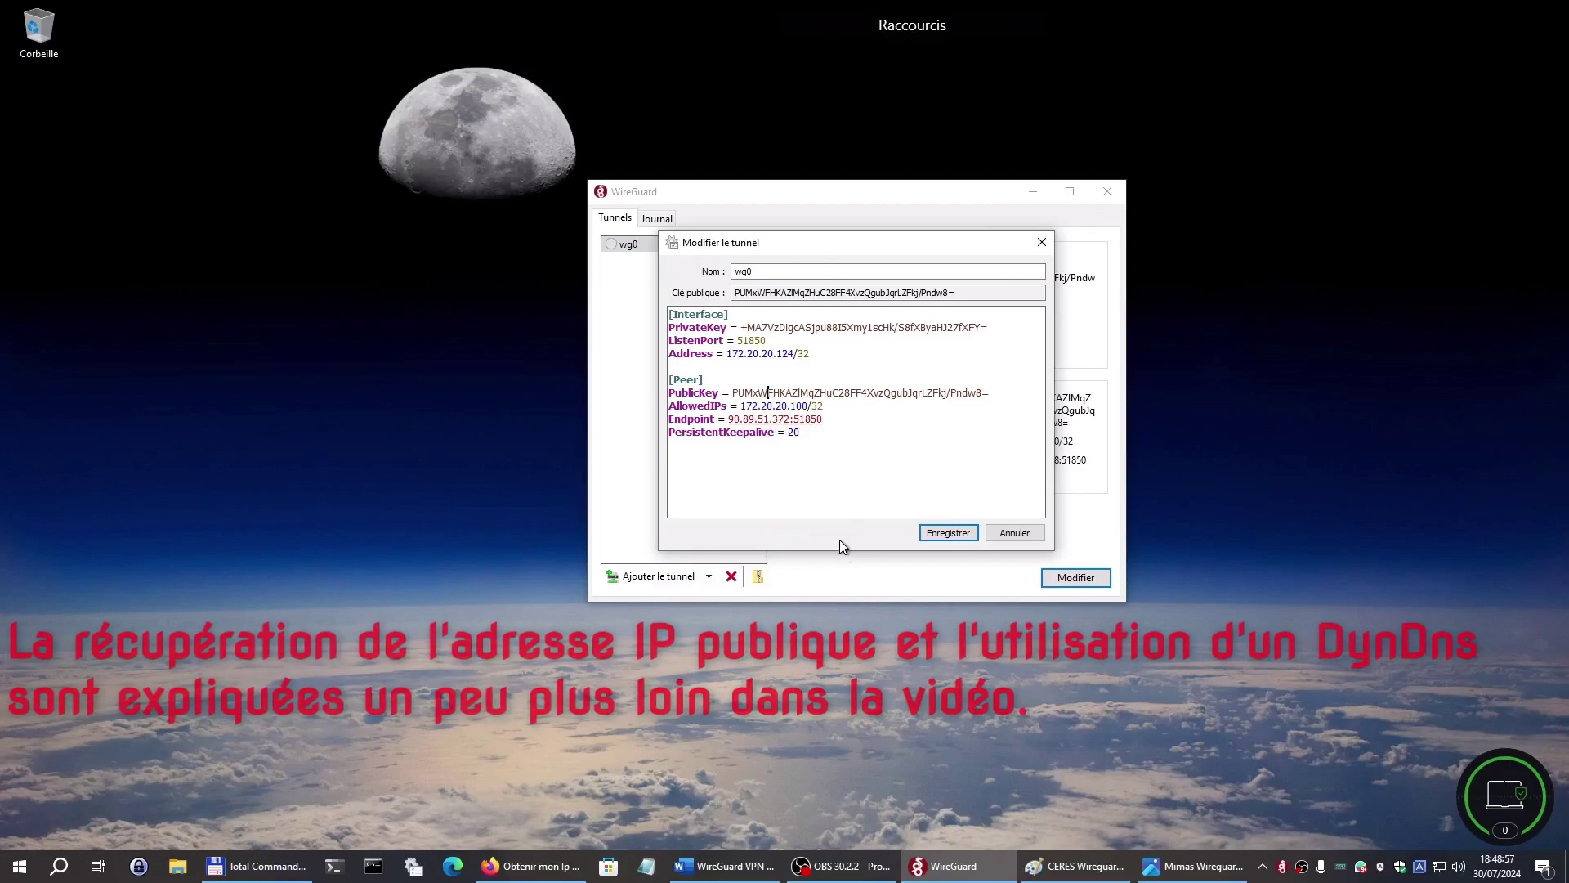
{"action": "key", "text": "Up"}
{"action": "key", "text": "Up"}
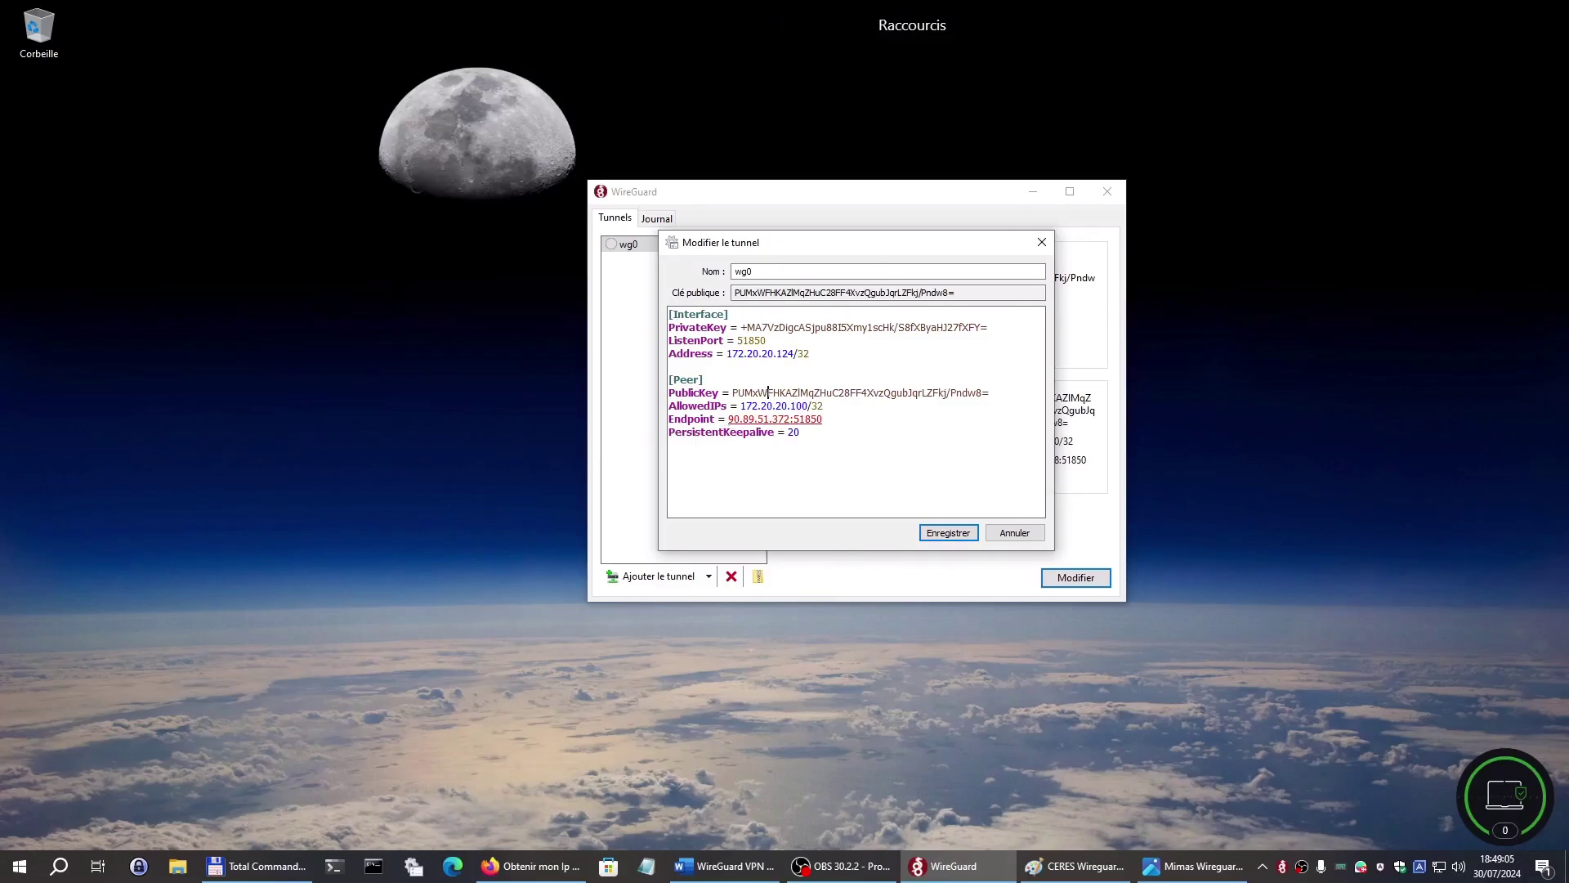
{"action": "left_click_drag", "start_coordinate": [728, 418], "coordinate": [790, 418]}
{"action": "key", "text": "Delete"}
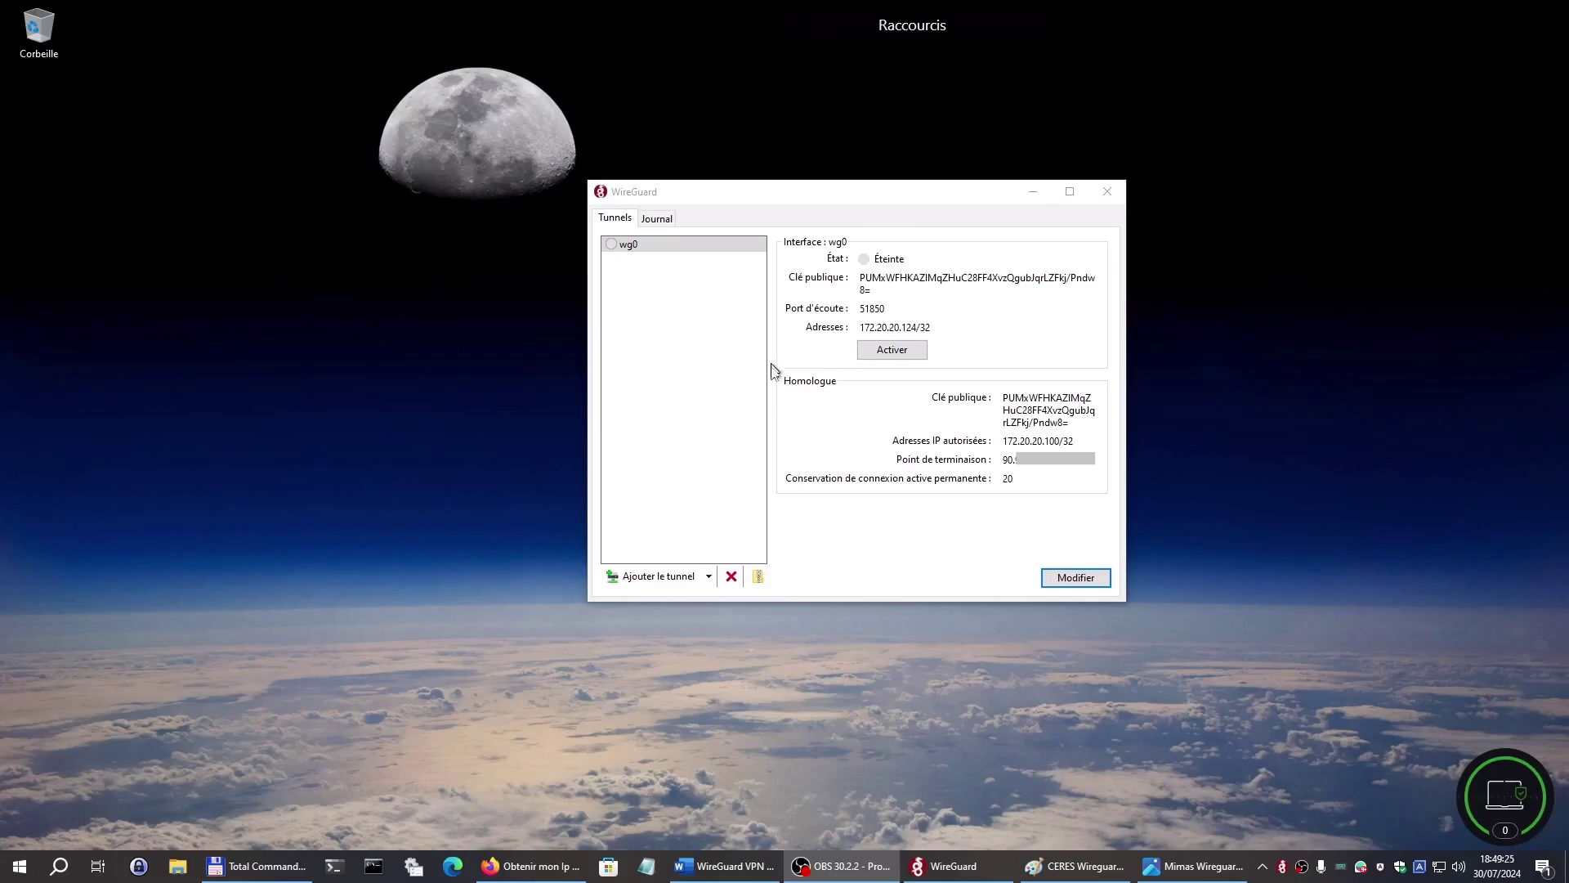
Activate the wg0 tunnel and deactivate it again.
{"action": "left_click", "coordinate": [890, 348]}
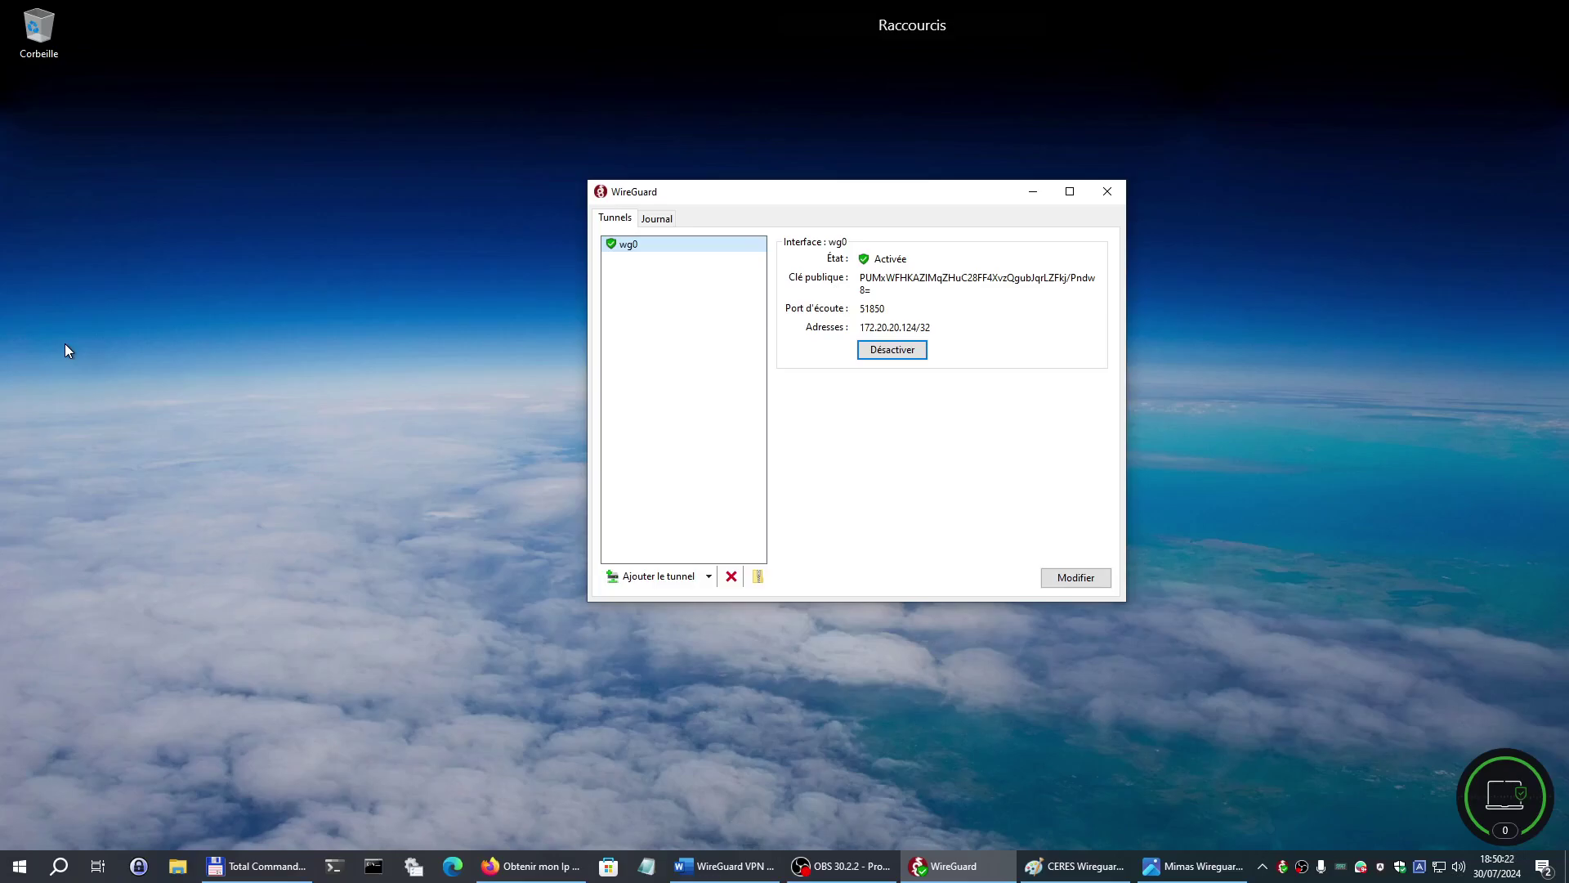
{"action": "left_click", "coordinate": [880, 351]}
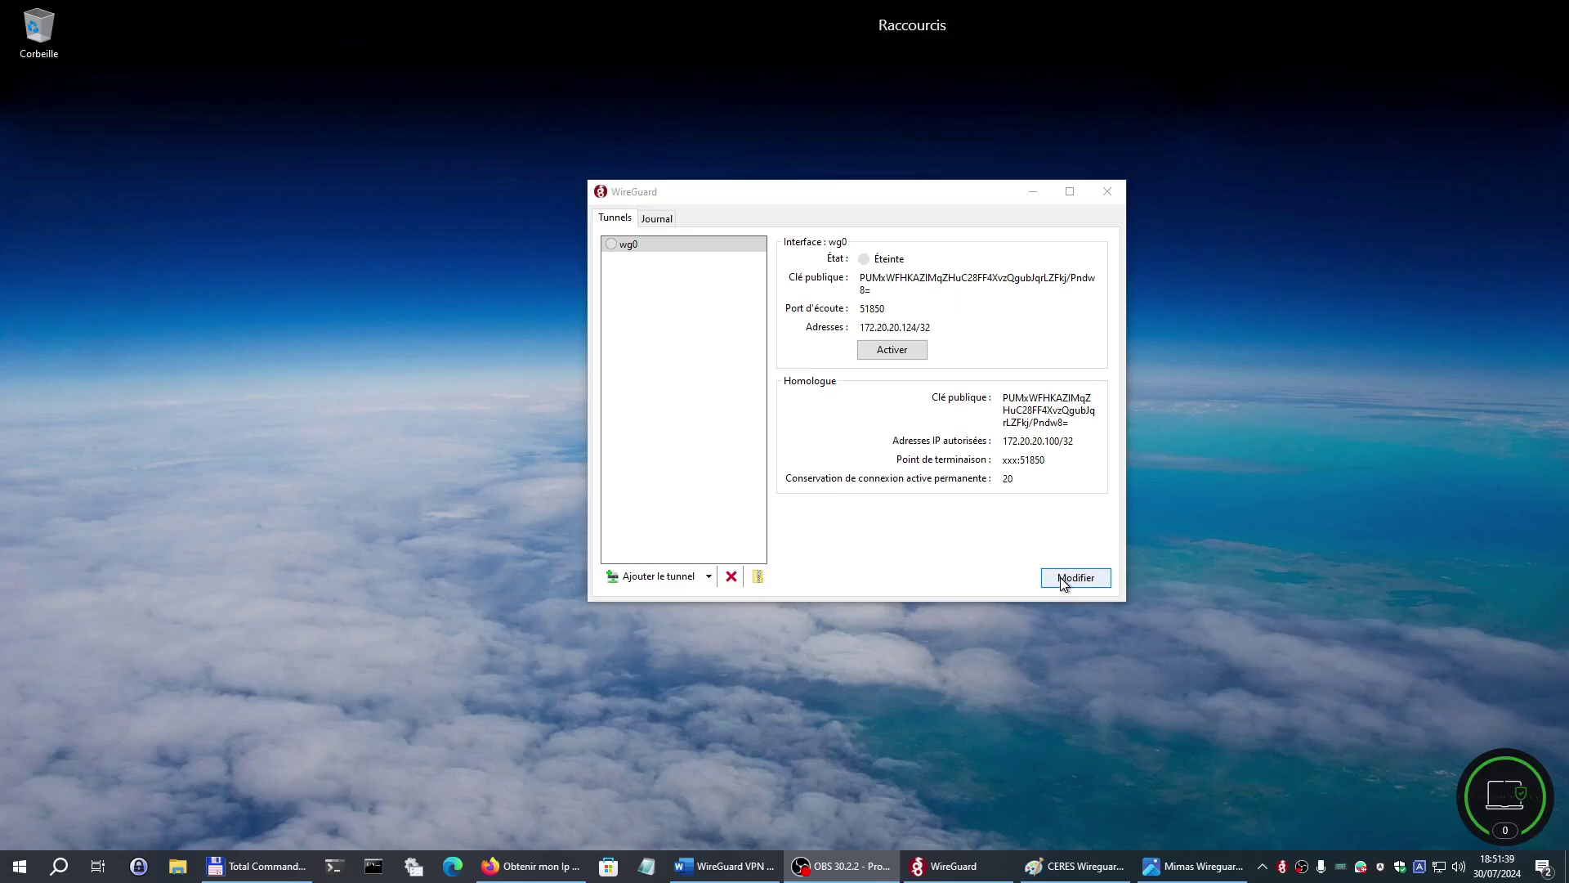
Open the wg0 configuration for editing and review its ListenPort, Address, public key and private key entries.
{"action": "left_click", "coordinate": [1064, 581]}
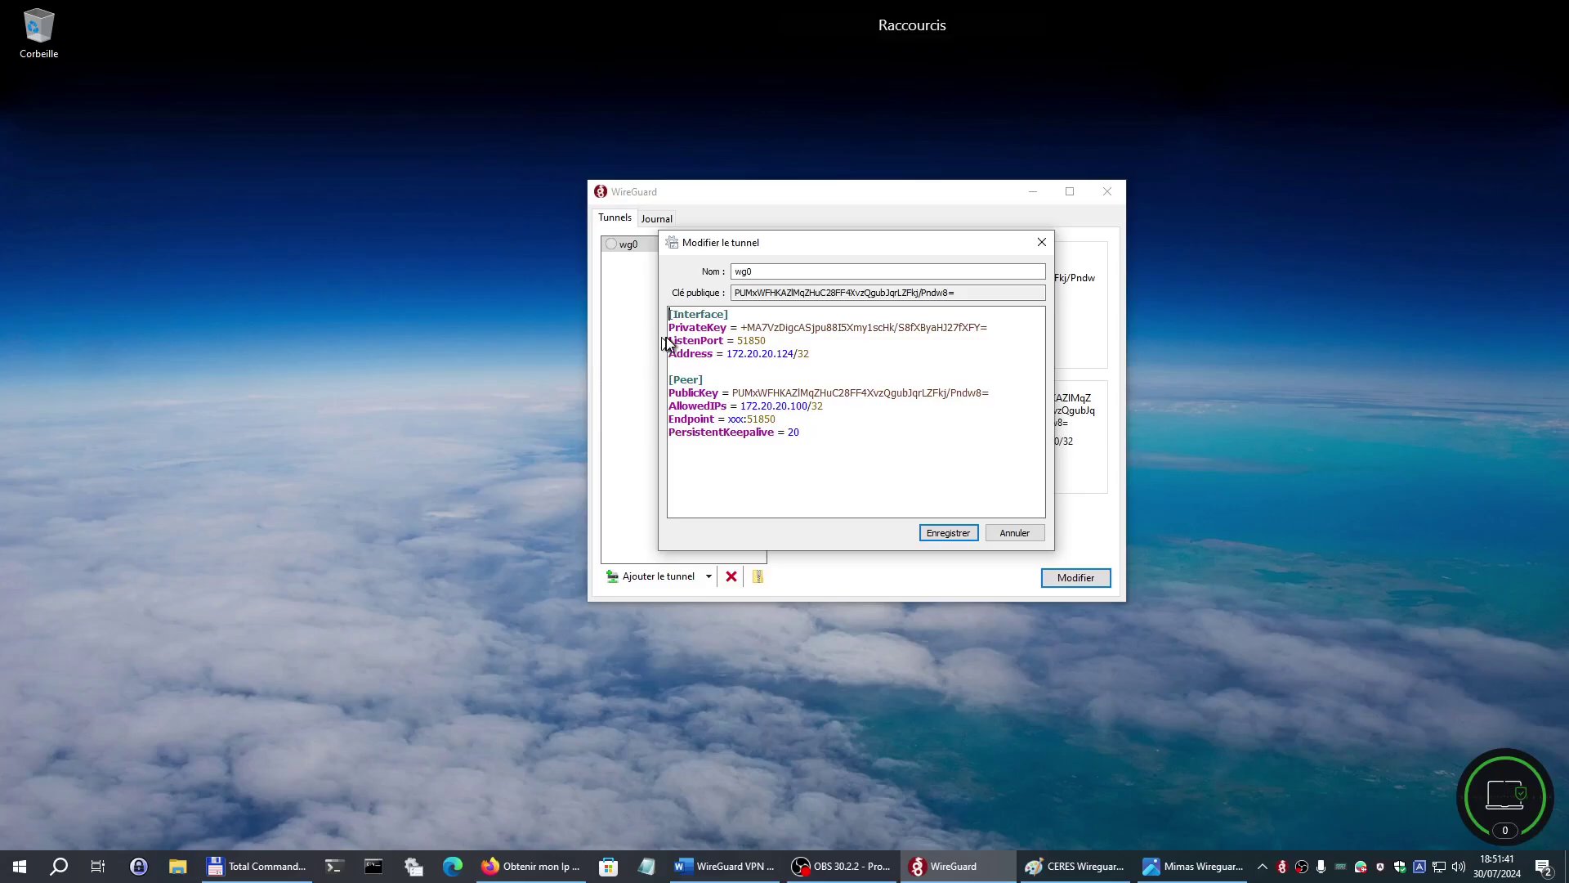
{"action": "left_click_drag", "start_coordinate": [668, 342], "coordinate": [813, 357]}
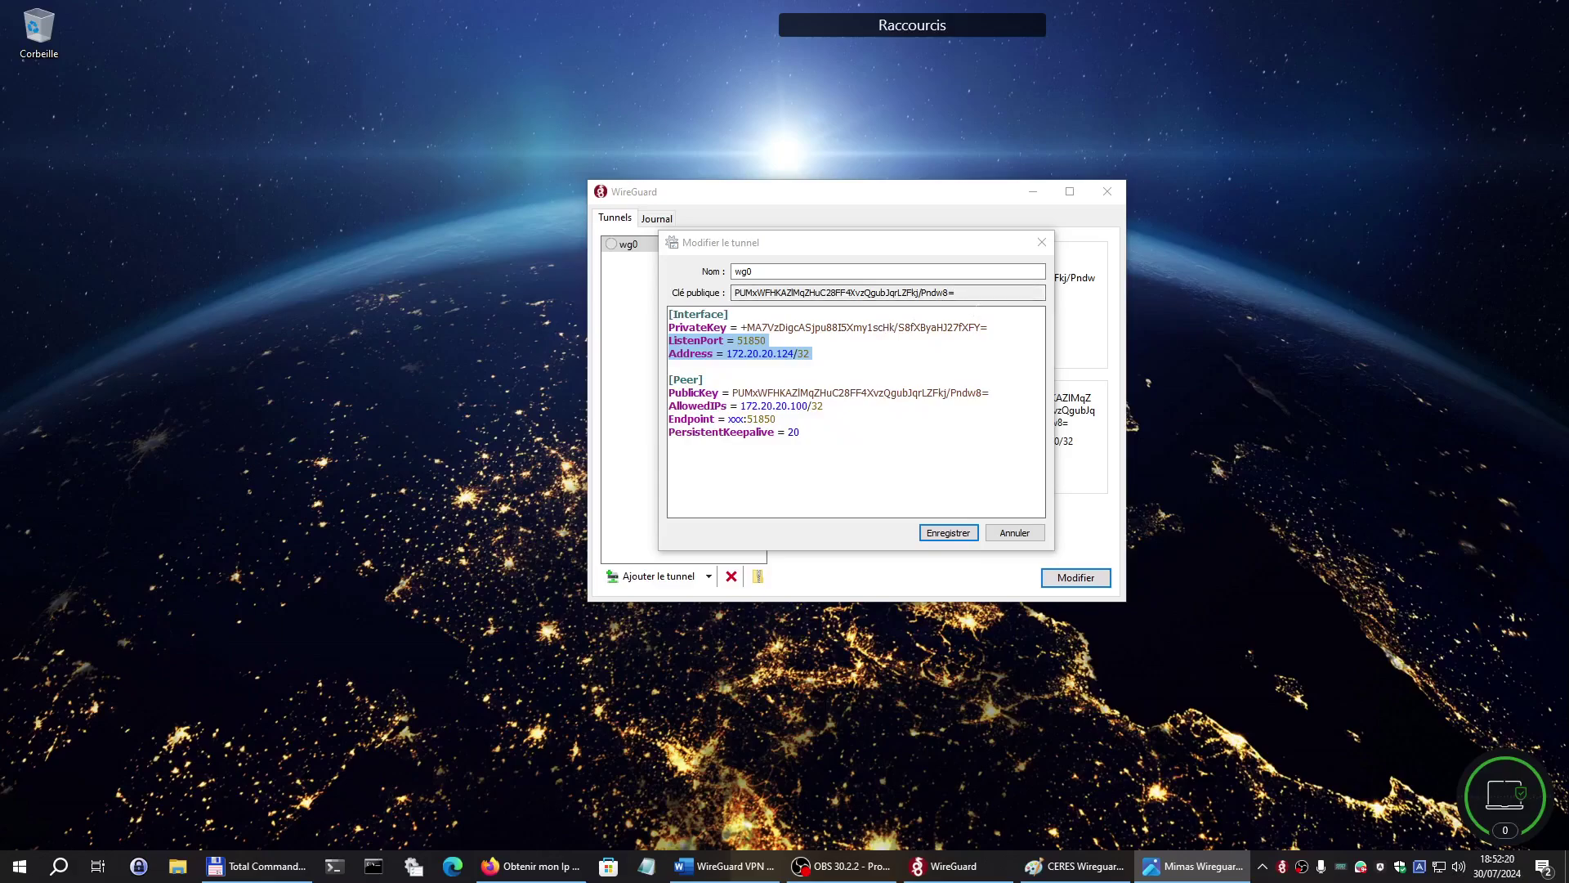
{"action": "left_click_drag", "start_coordinate": [950, 292], "coordinate": [532, 305]}
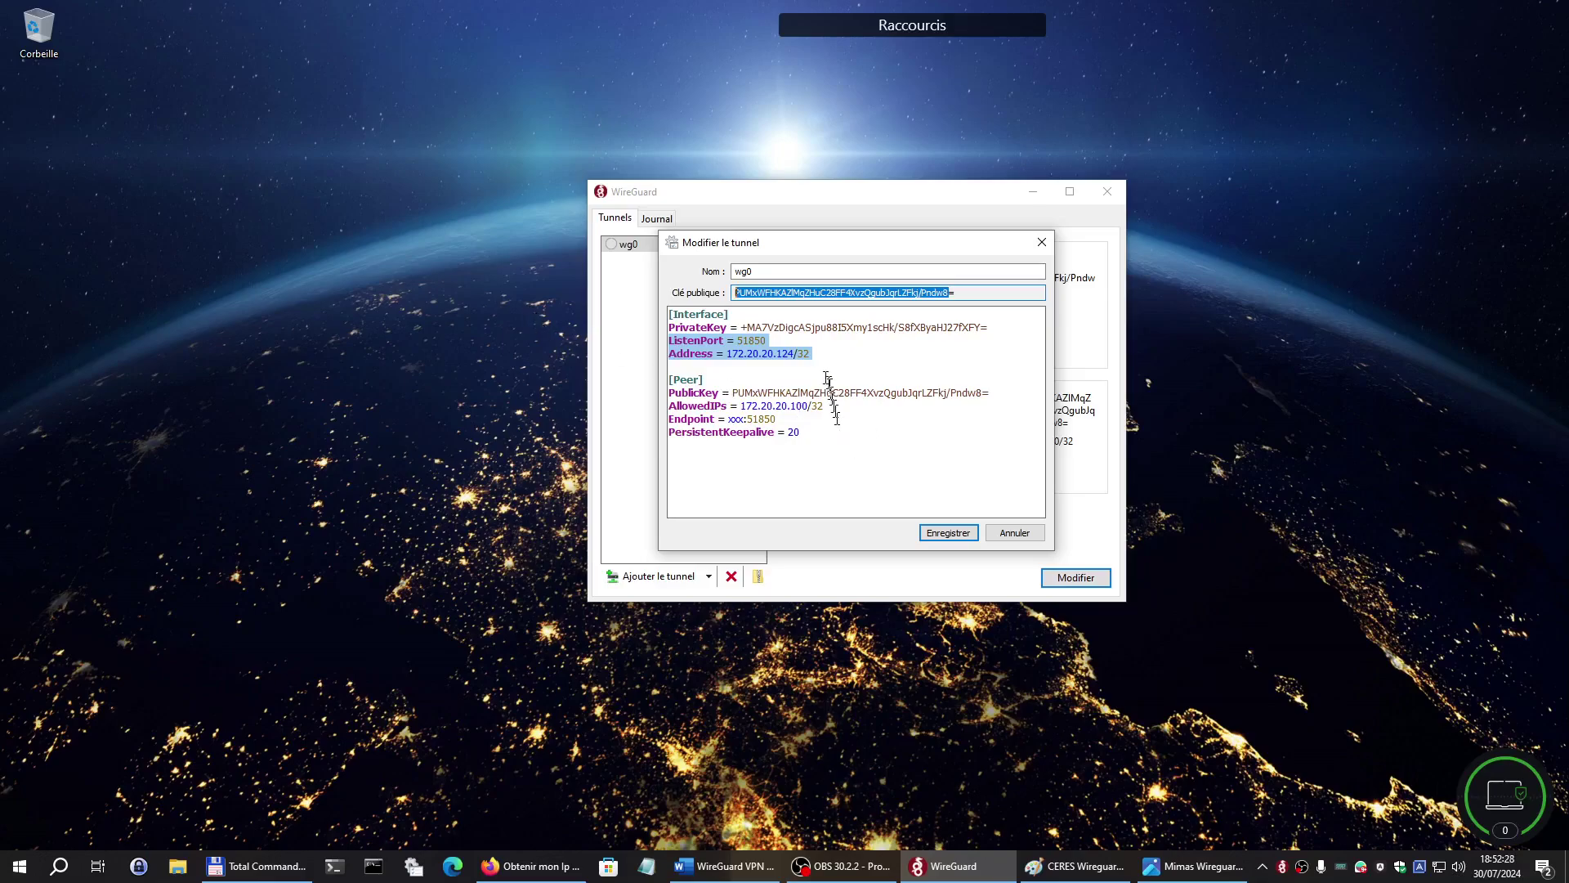
{"action": "left_click", "coordinate": [740, 327]}
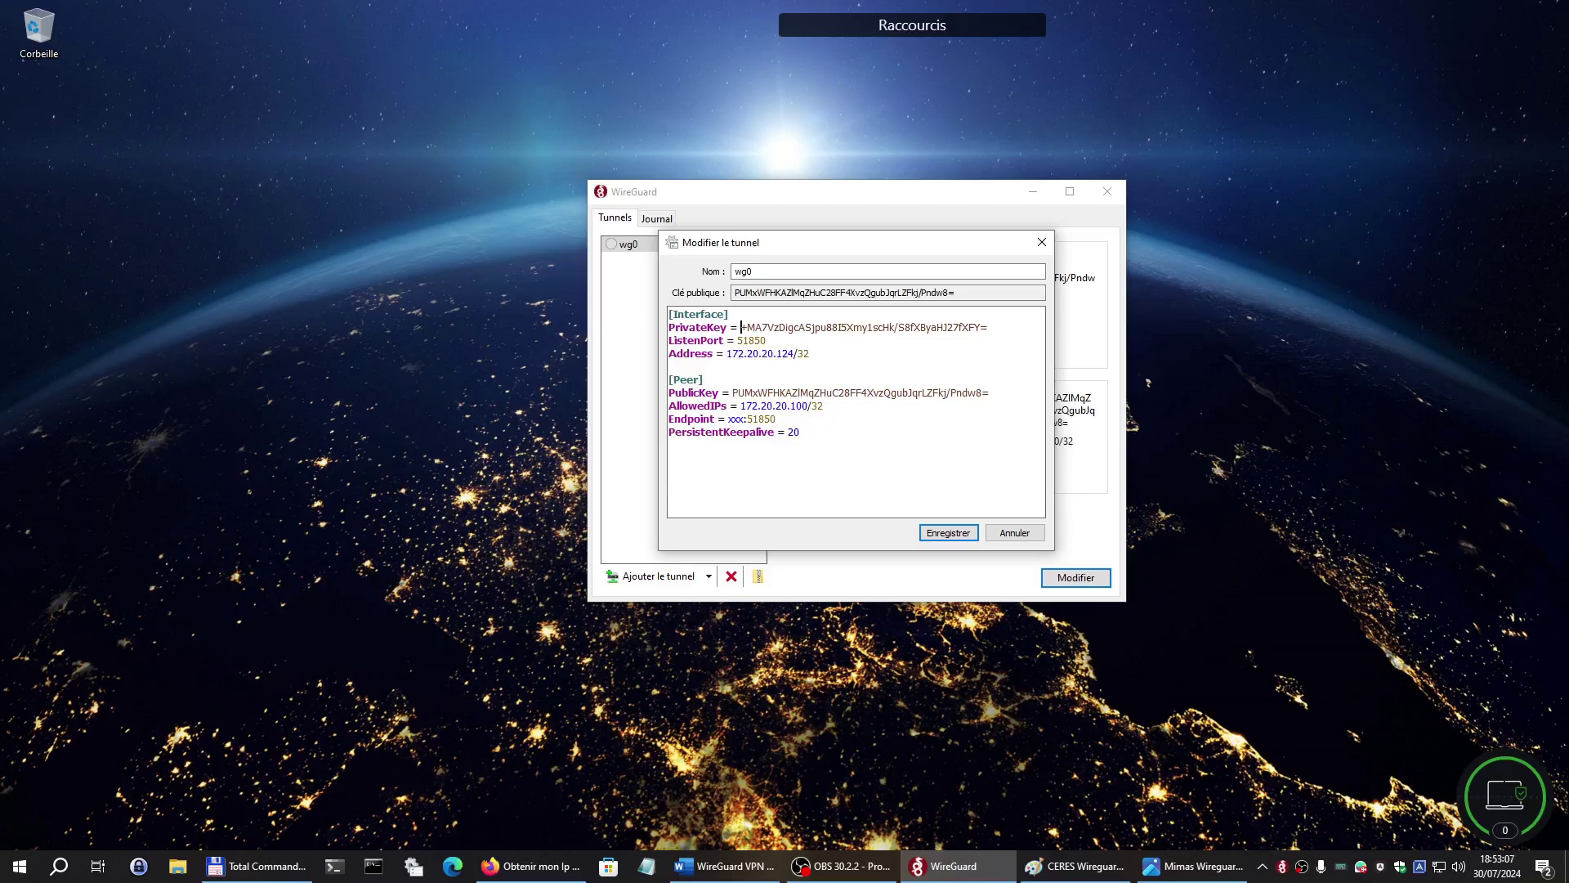
Set the Address in the Interface section to 172.20.20.100/32.
{"action": "left_click", "coordinate": [781, 354]}
{"action": "type", "text": "00"}
{"action": "key", "text": "Delete"}
{"action": "key", "text": "Delete"}
Review the peer's public key and set the AllowedIPs in the Peer section to 172.20.20.124/32.
{"action": "left_click_drag", "start_coordinate": [730, 392], "coordinate": [1011, 400]}
{"action": "left_click", "coordinate": [989, 398]}
{"action": "type", "text": "24"}
{"action": "key", "text": "Delete"}
{"action": "key", "text": "Delete"}
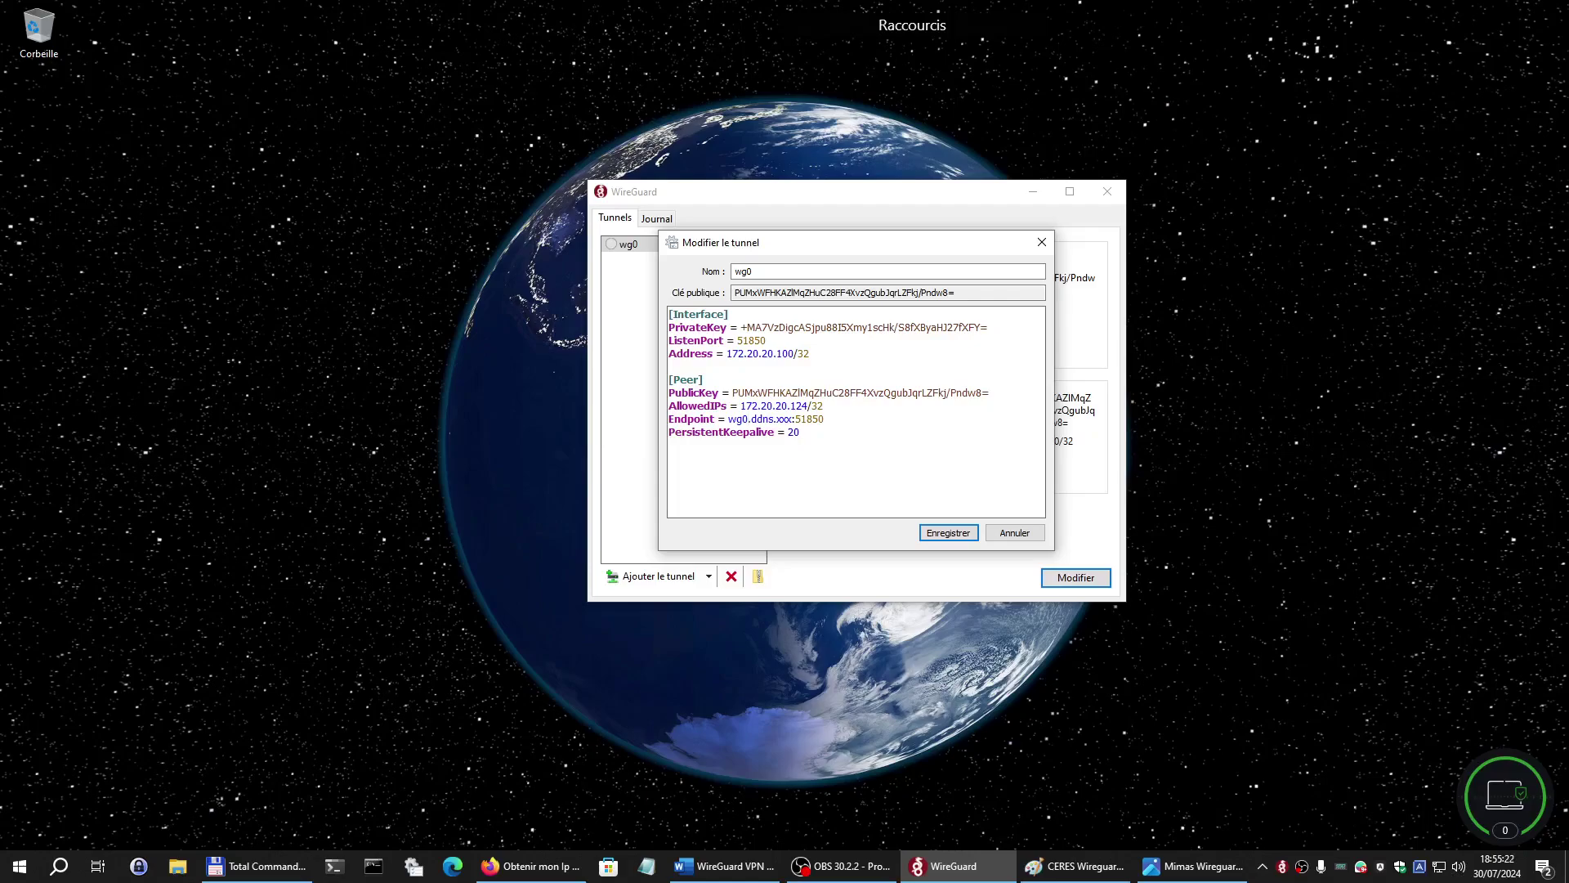
Change the host name in the peer's Endpoint line to wg0PCportable.ddns, in front of the port.
{"action": "type", "text": "PC"}
{"action": "type", "text": "portalble"}
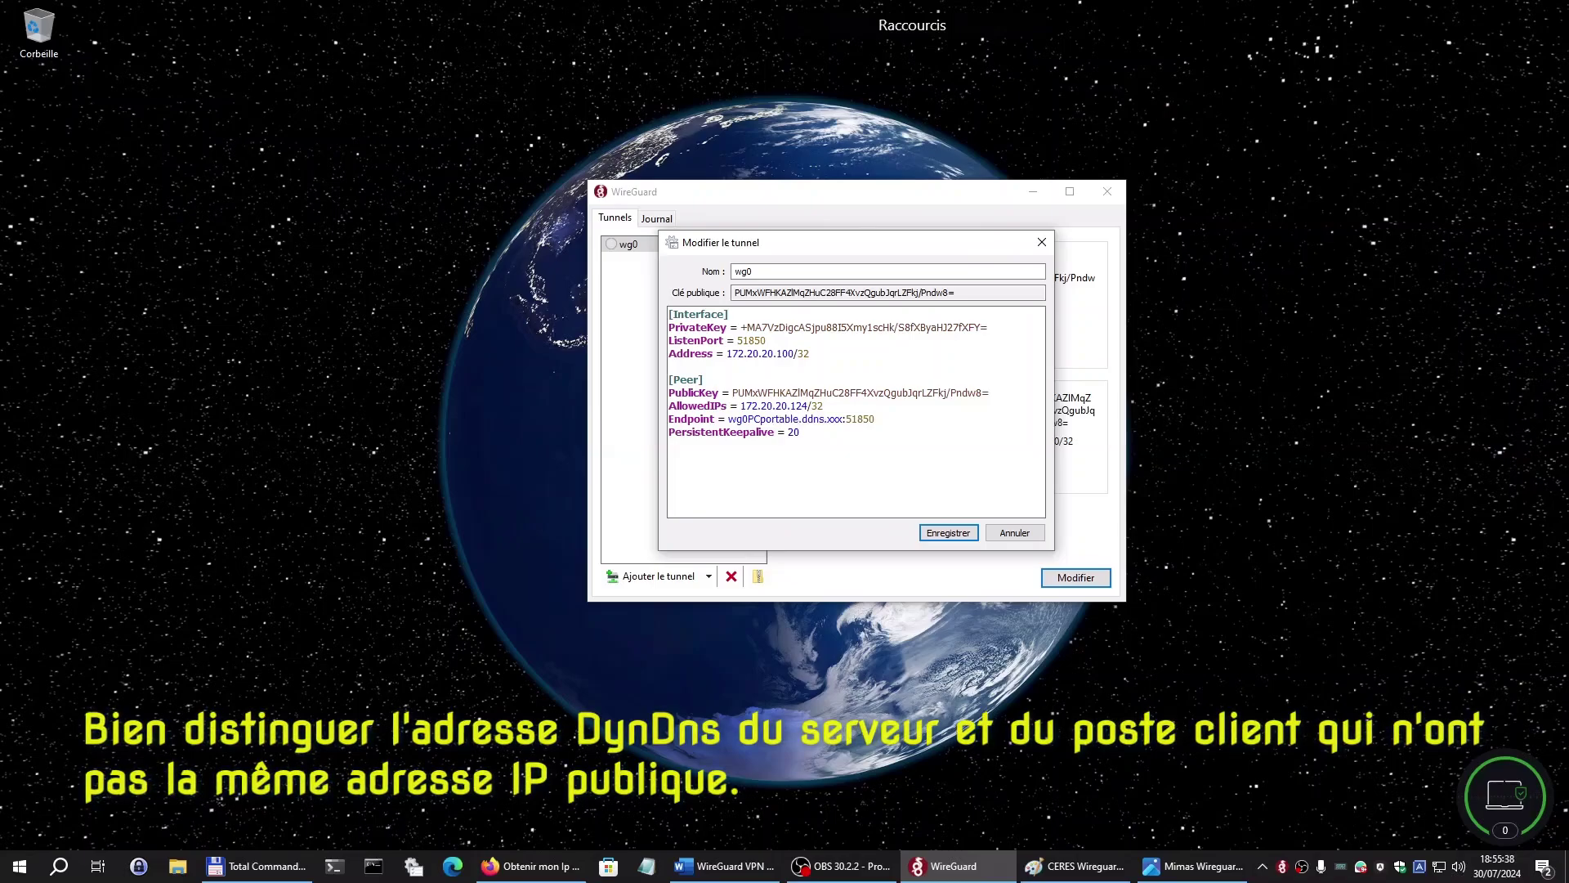
{"action": "left_click", "coordinate": [829, 419]}
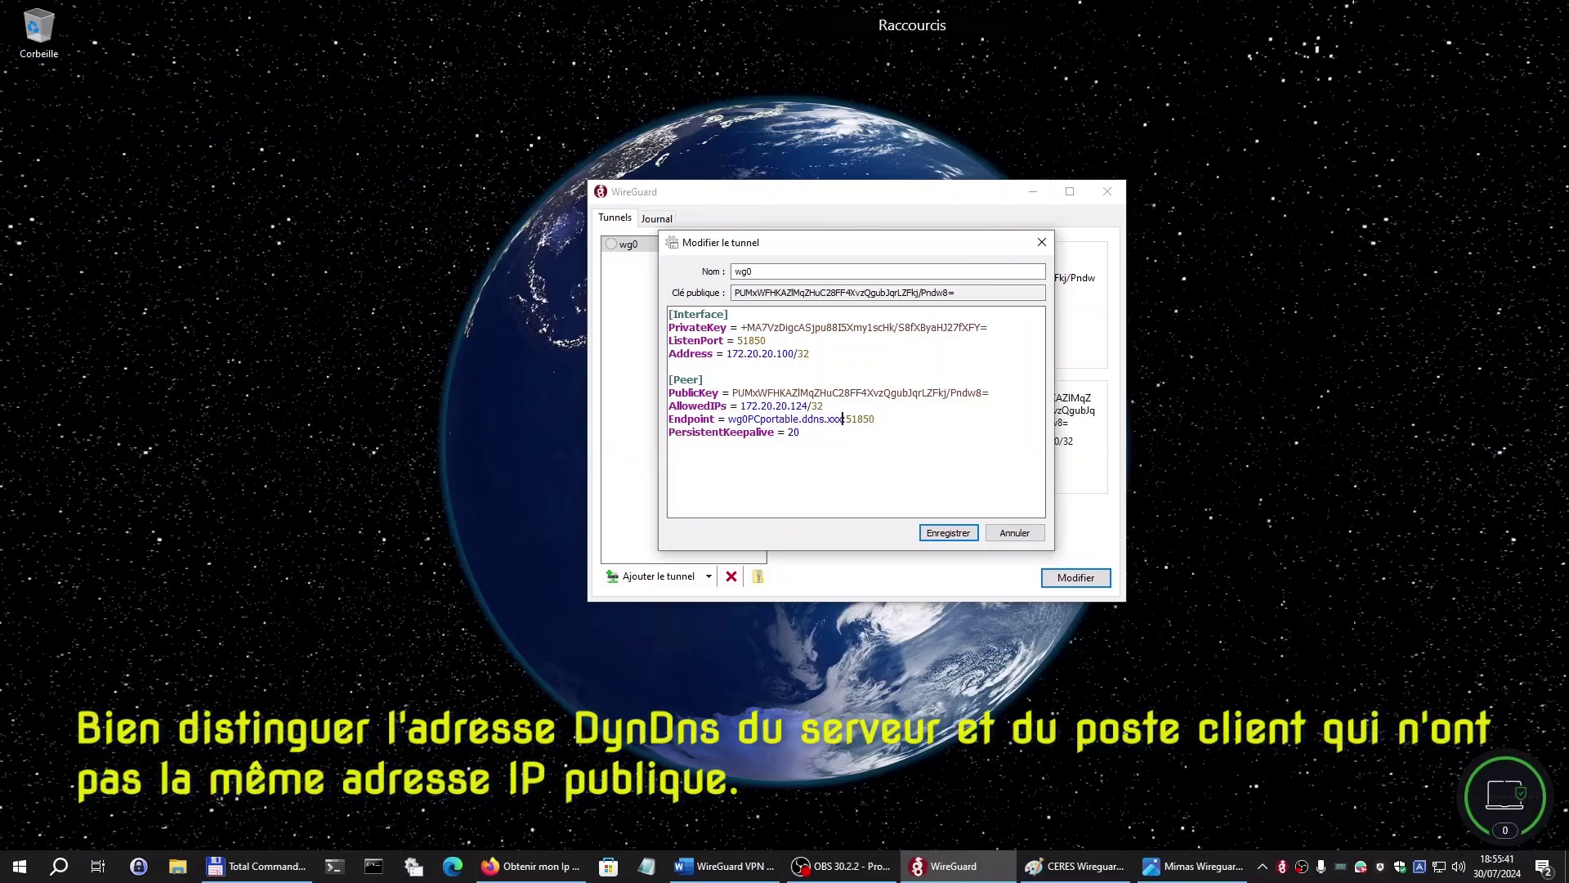
{"action": "key", "text": "BackSpace"}
{"action": "key", "text": "BackSpace"}
{"action": "key", "text": "BackSpace"}
{"action": "key", "text": "BackSpace"}
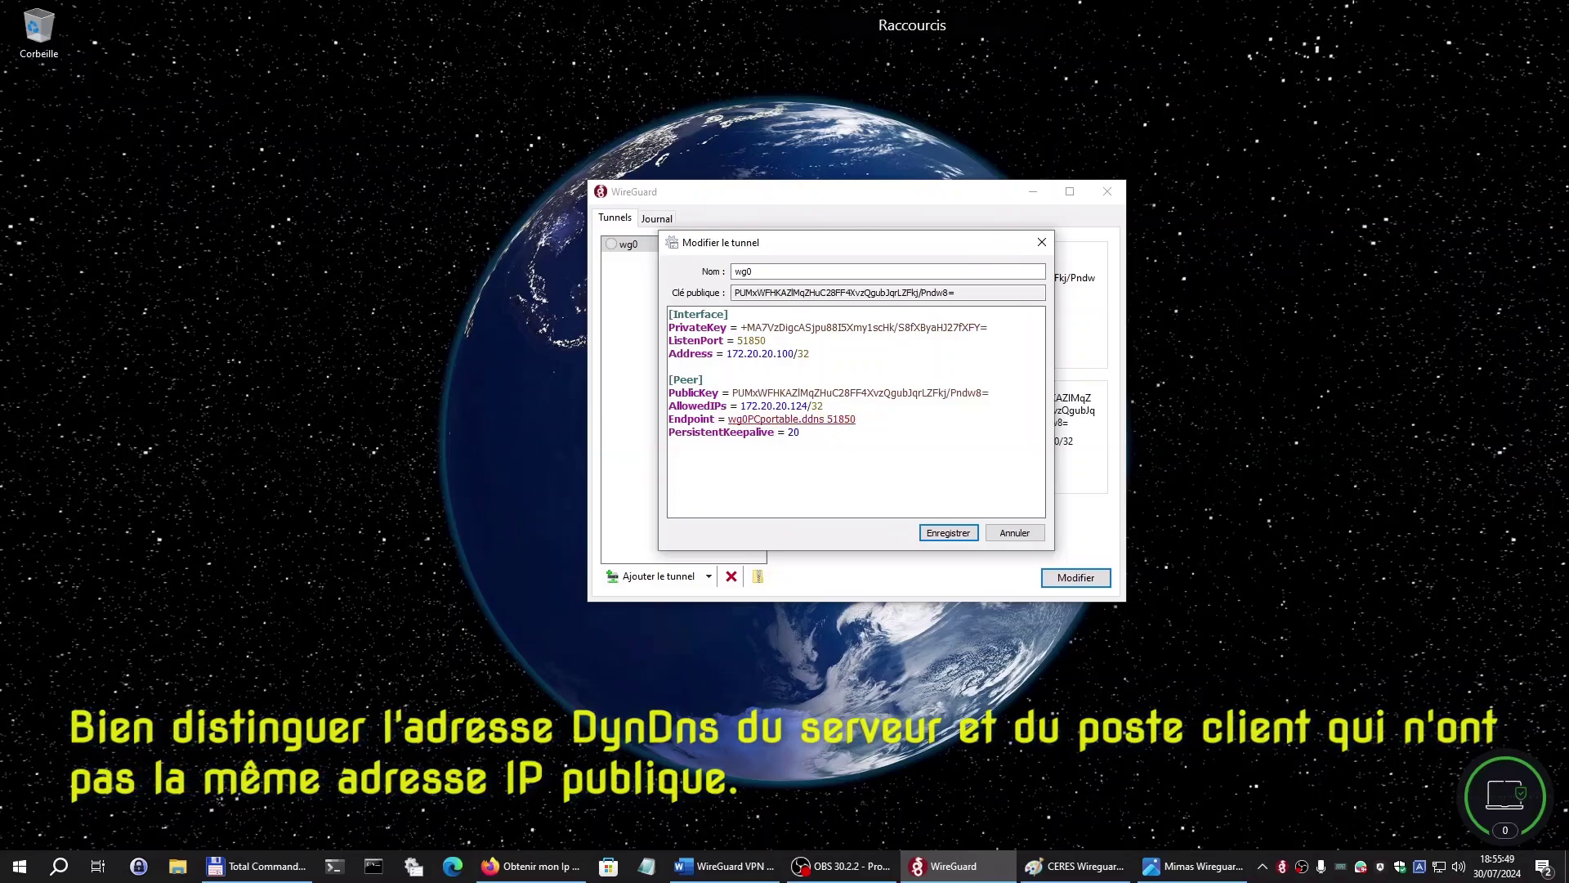
Examine the Peer section and compare the interface Address, AllowedIPs and Endpoint host in the edited configuration.
{"action": "left_click", "coordinate": [668, 444]}
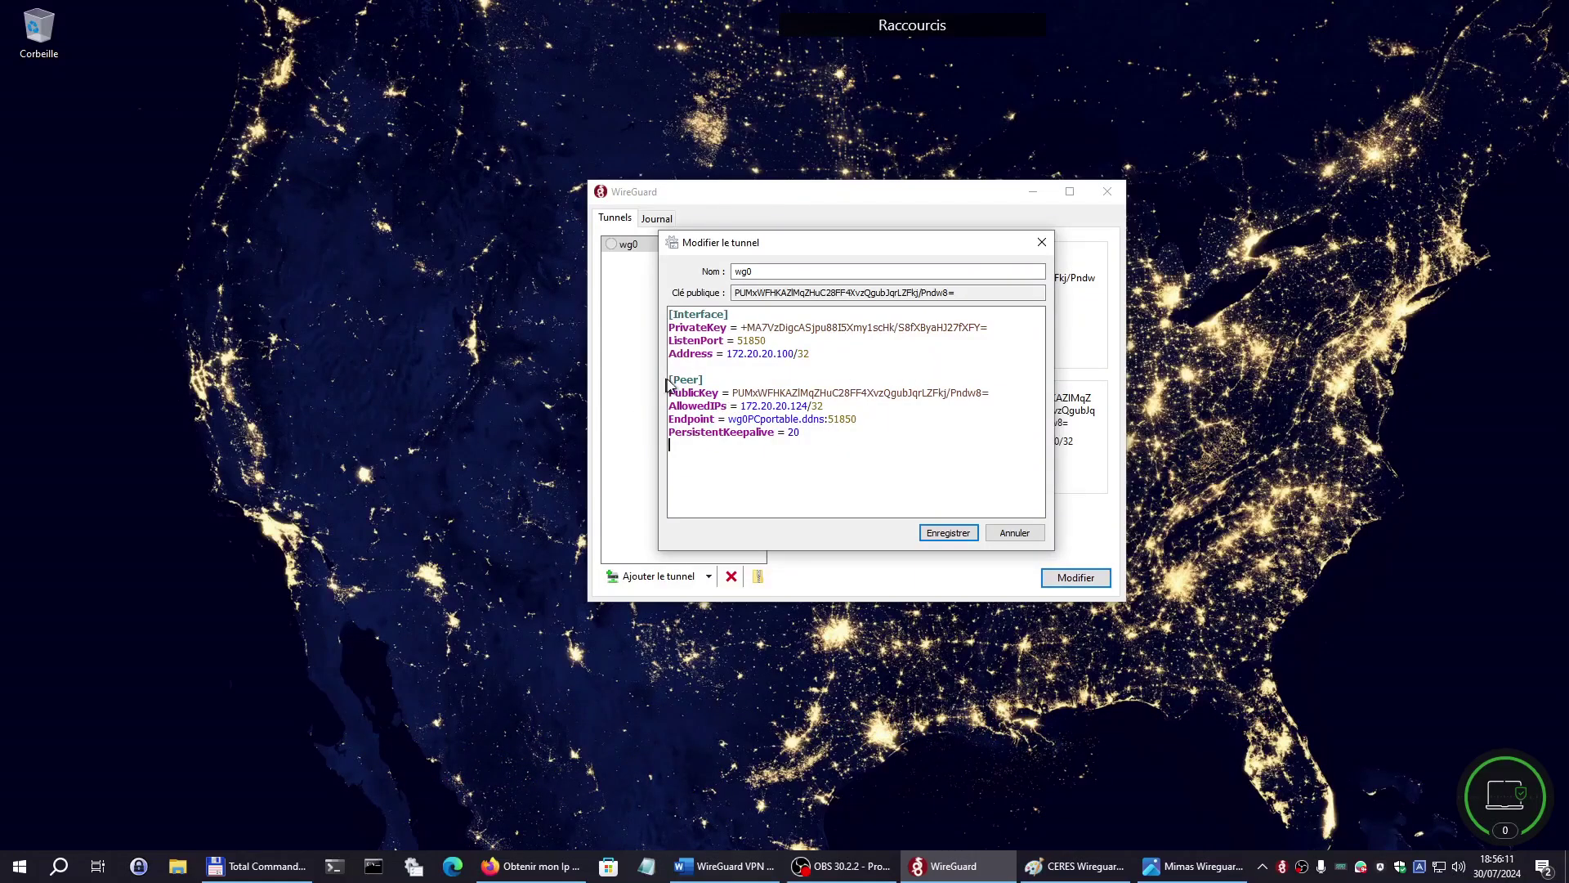
{"action": "left_click_drag", "start_coordinate": [672, 379], "coordinate": [850, 442]}
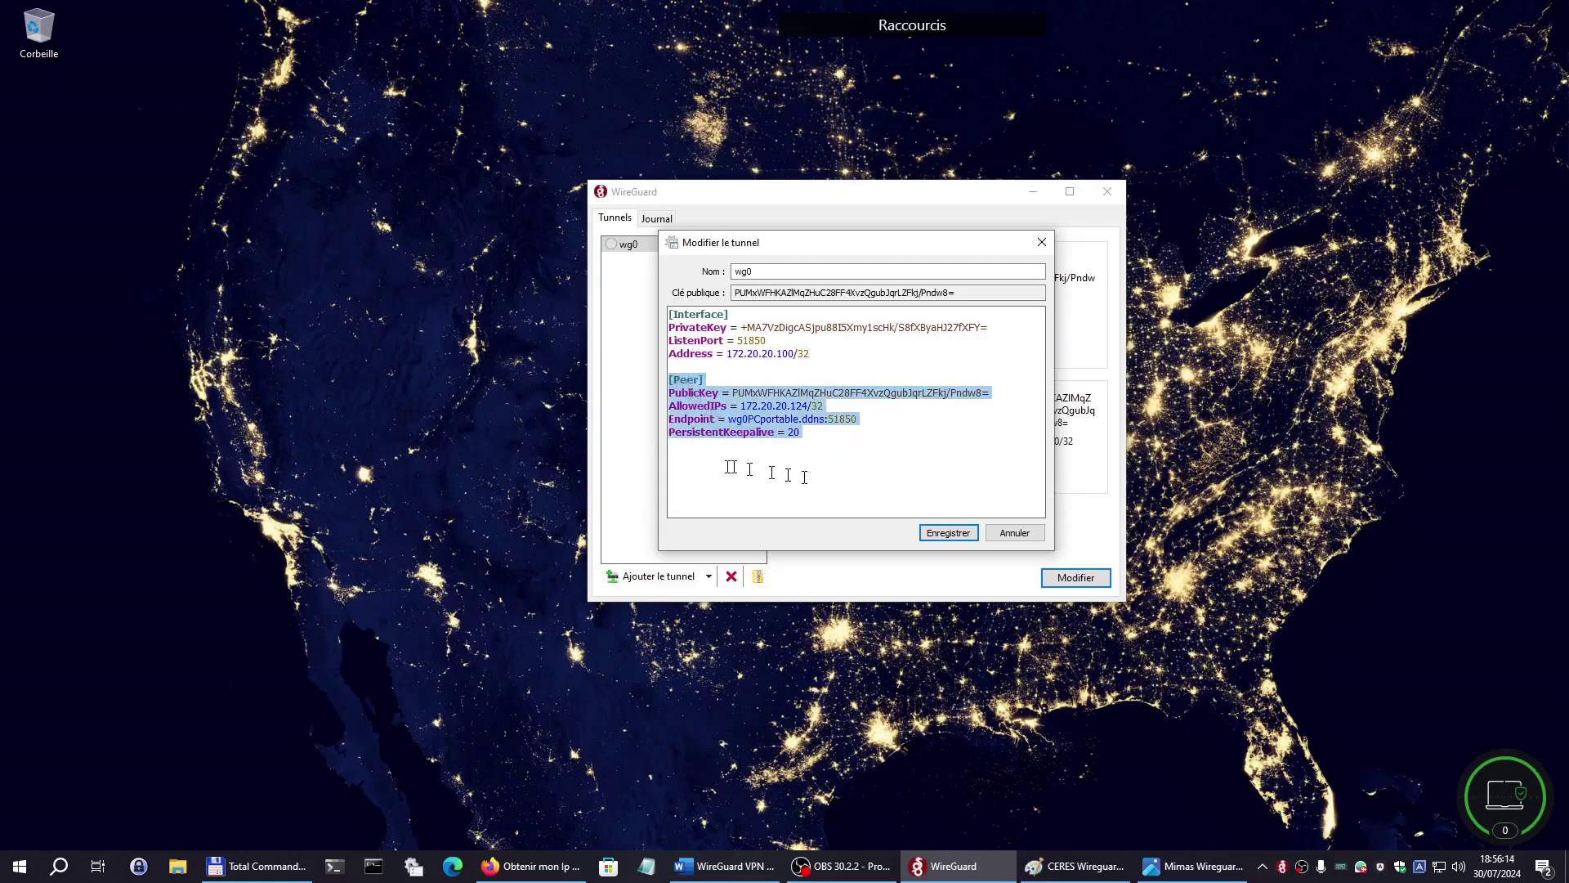
{"action": "left_click", "coordinate": [727, 466]}
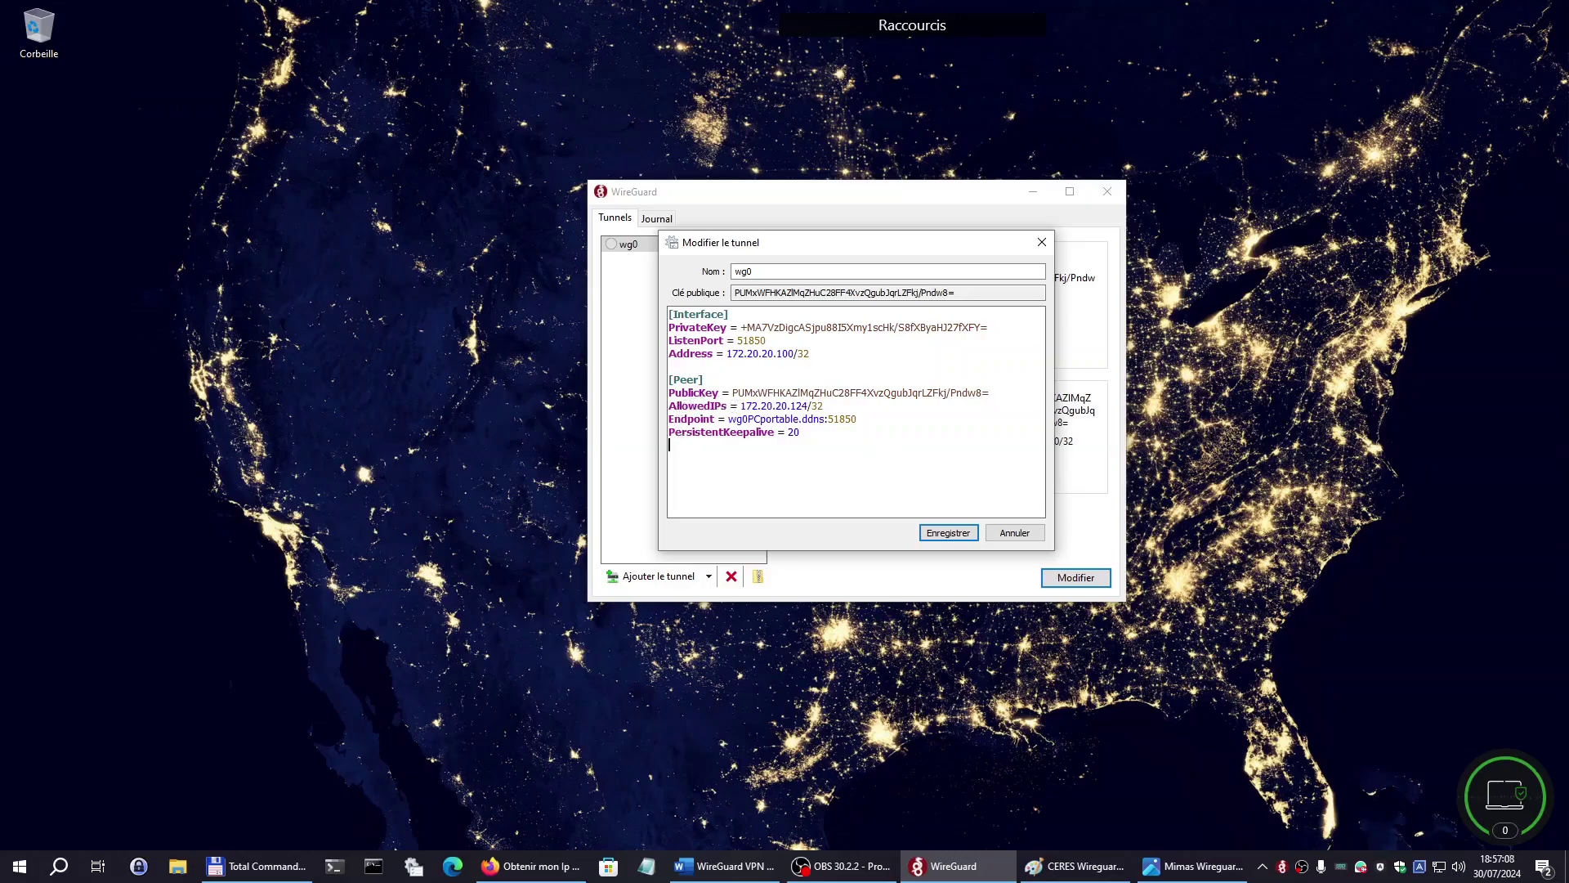
{"action": "left_click_drag", "start_coordinate": [740, 406], "coordinate": [807, 405]}
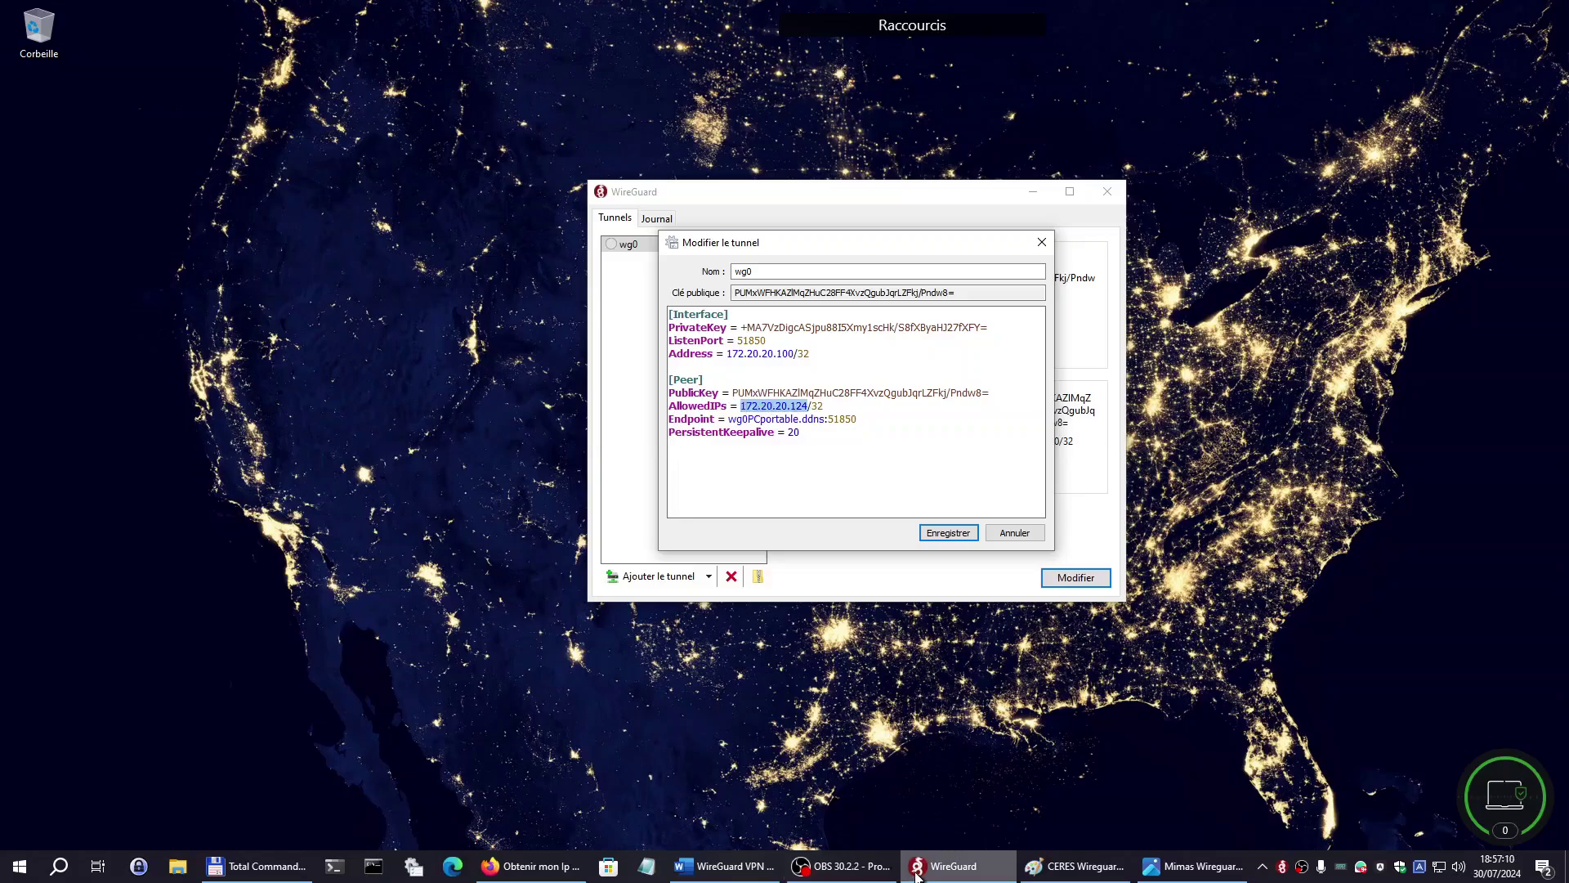
{"action": "mouse_move", "coordinate": [917, 875]}
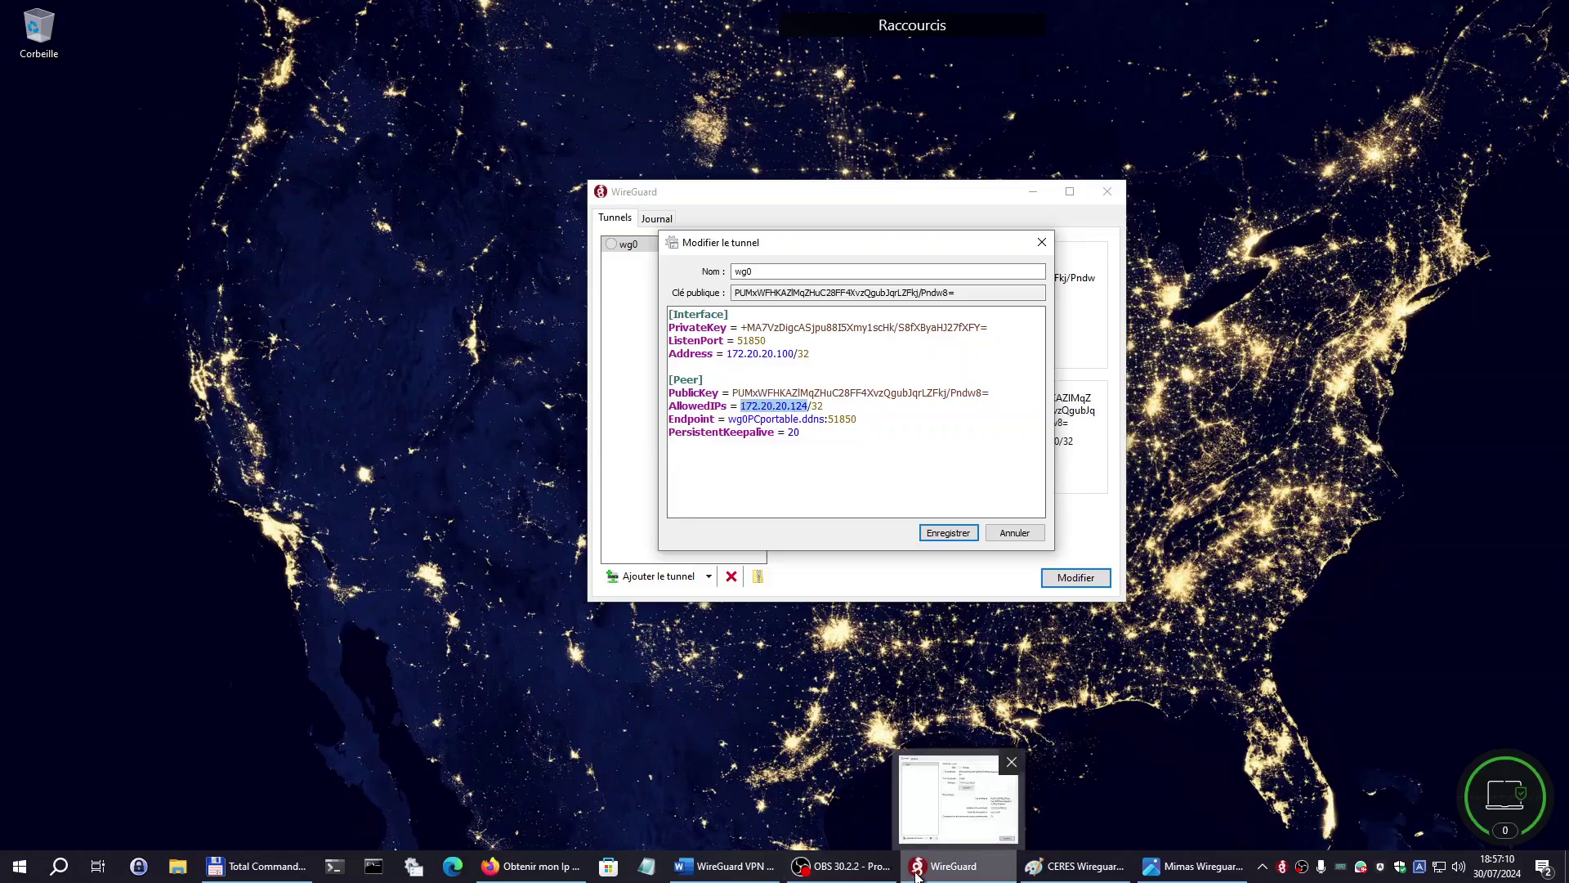
{"action": "left_click", "coordinate": [797, 406]}
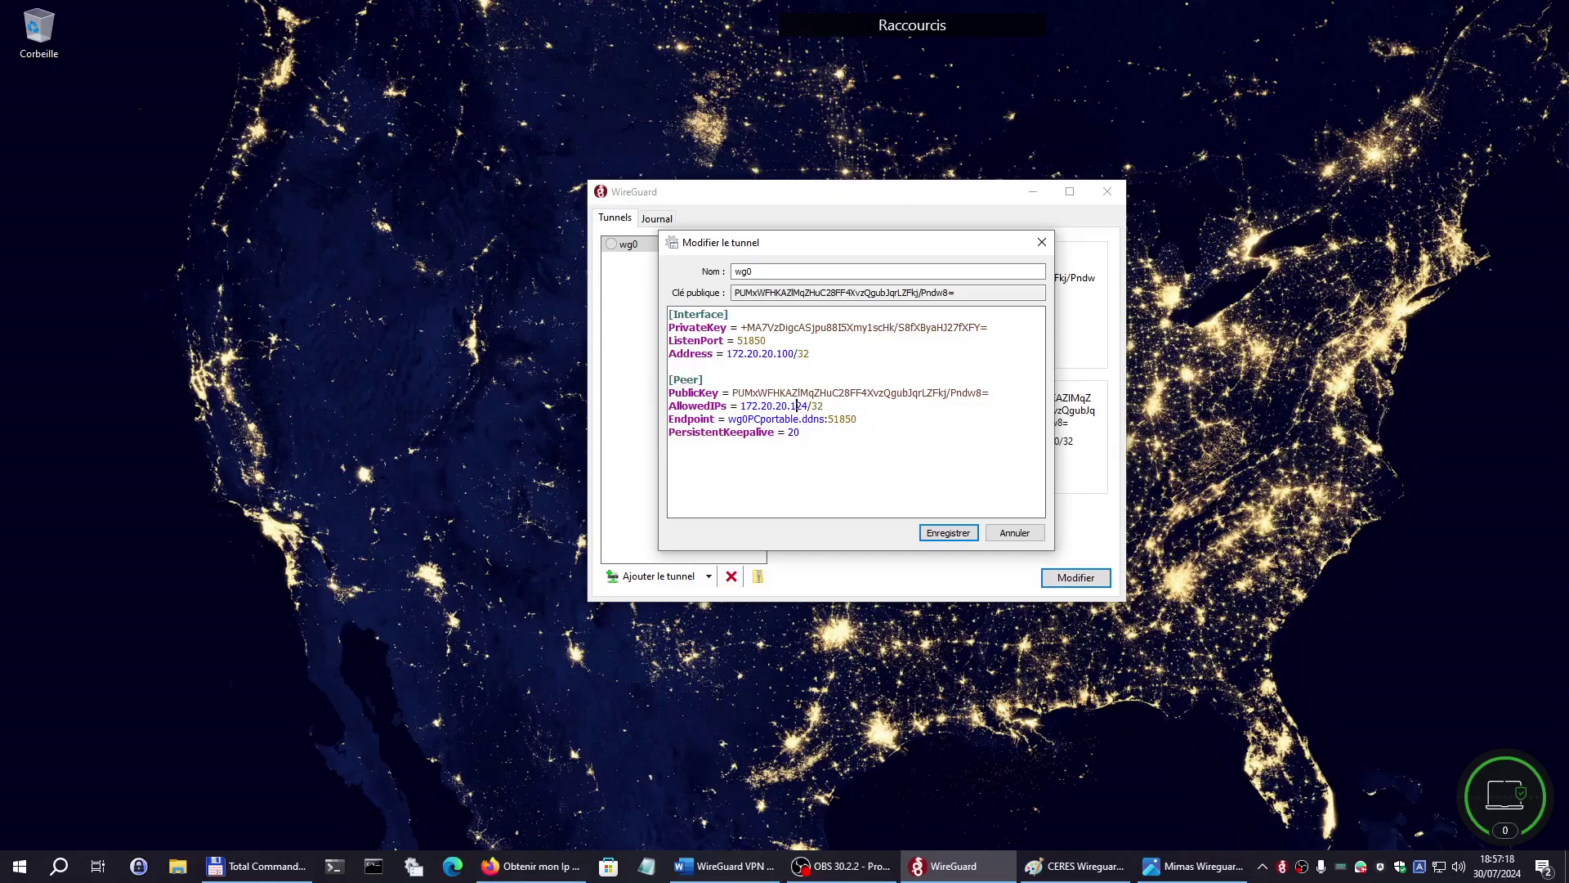
{"action": "left_click", "coordinate": [728, 354]}
{"action": "left_click_drag", "start_coordinate": [728, 354], "coordinate": [773, 353]}
{"action": "left_click_drag", "start_coordinate": [740, 405], "coordinate": [779, 406]}
{"action": "left_click_drag", "start_coordinate": [725, 418], "coordinate": [824, 418]}
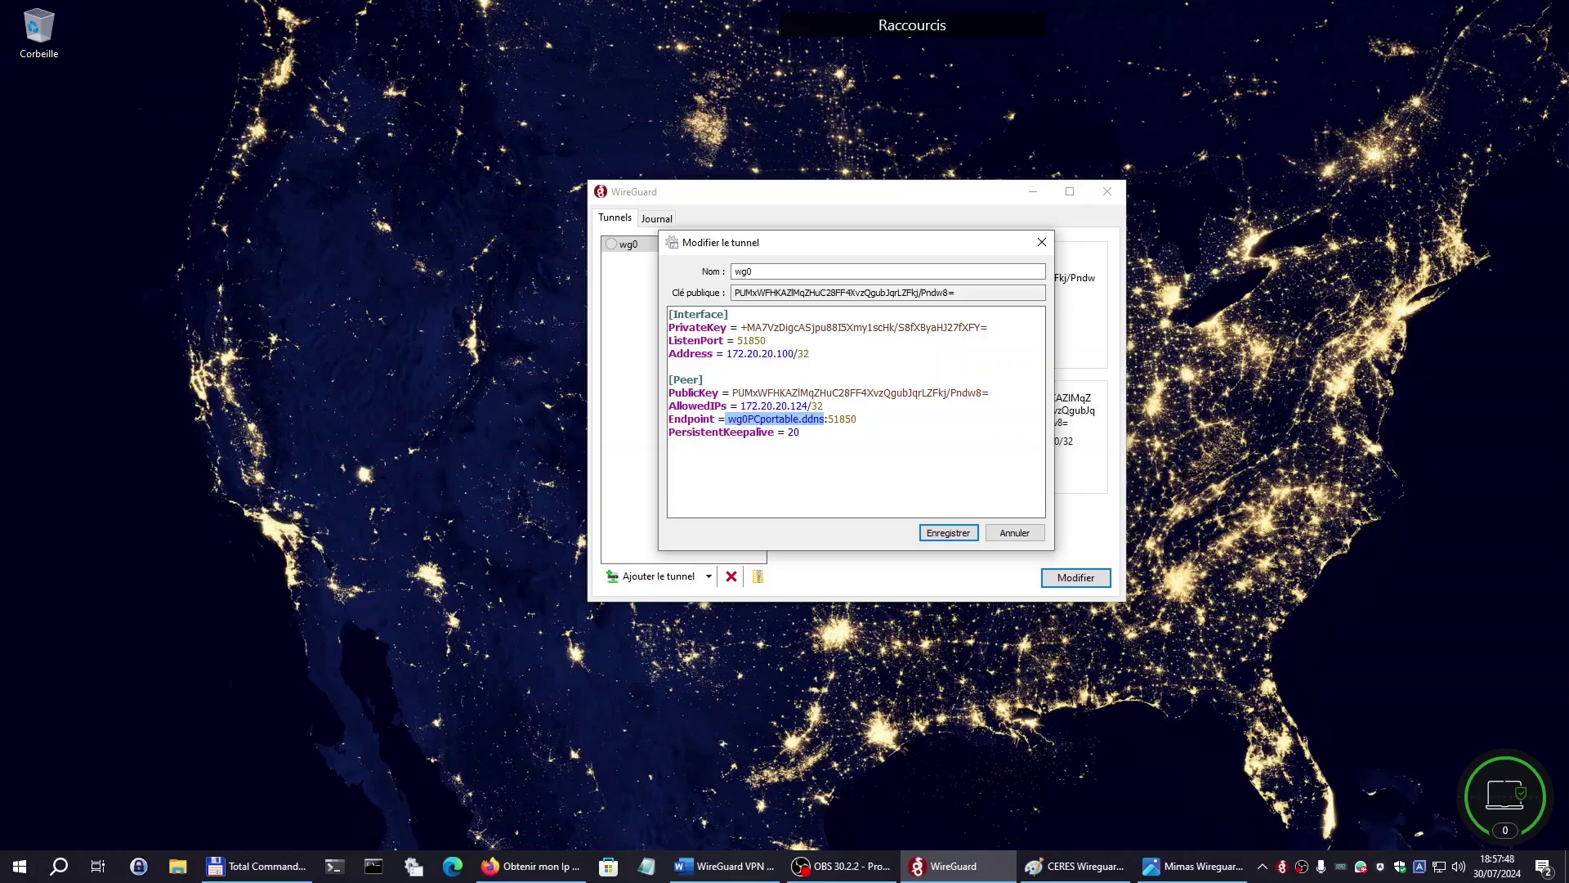
Save the edited wg0 configuration and check the interface address in the tunnel details.
{"action": "left_click", "coordinate": [953, 533]}
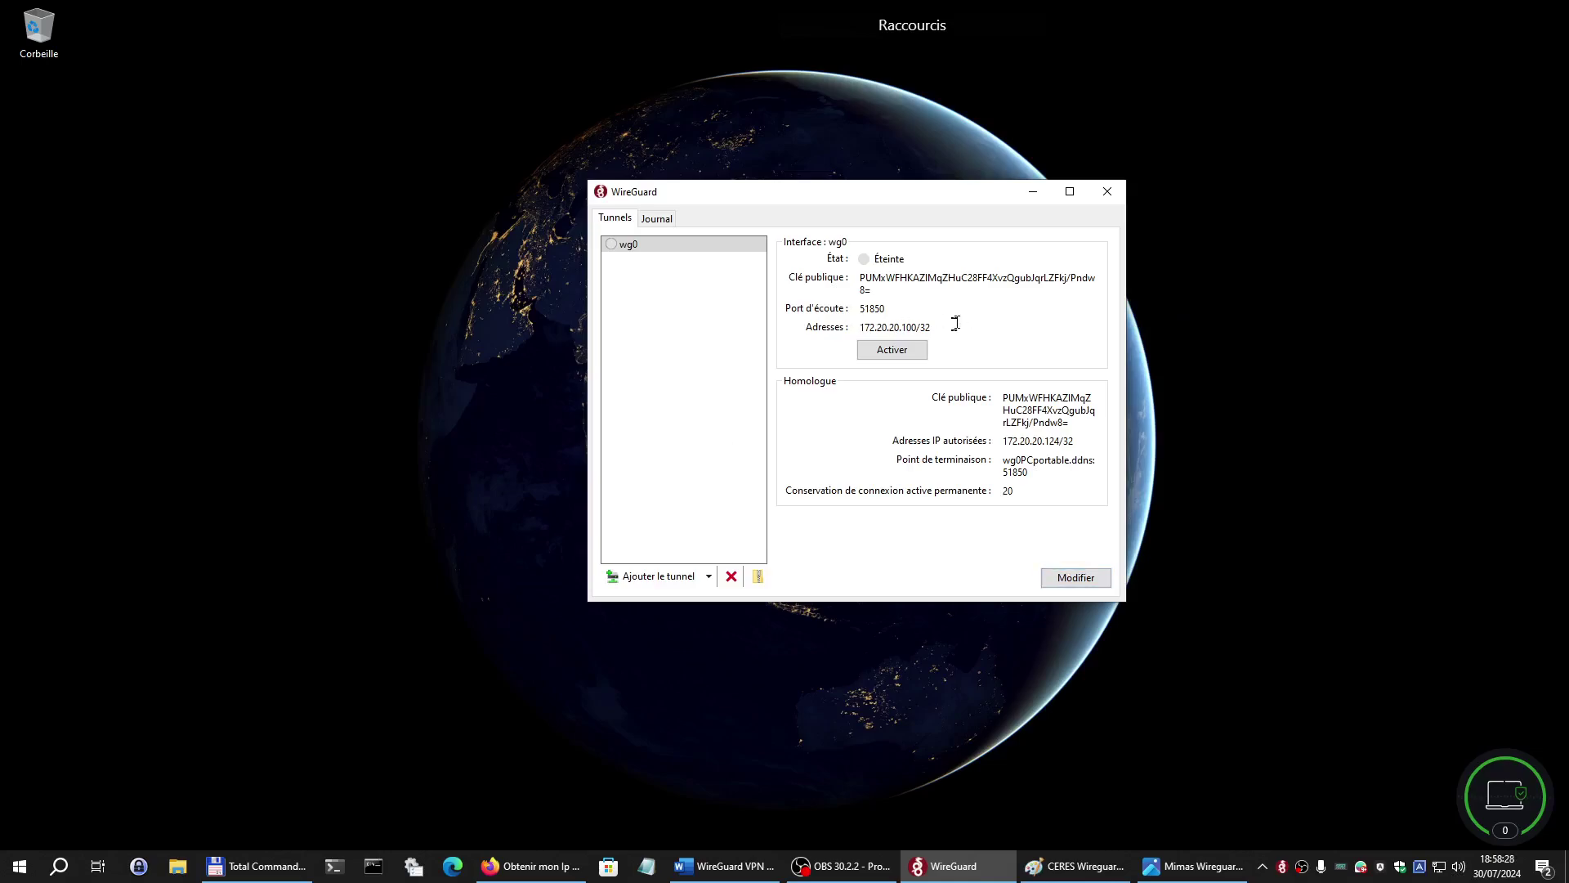
{"action": "left_click_drag", "start_coordinate": [958, 327], "coordinate": [850, 328]}
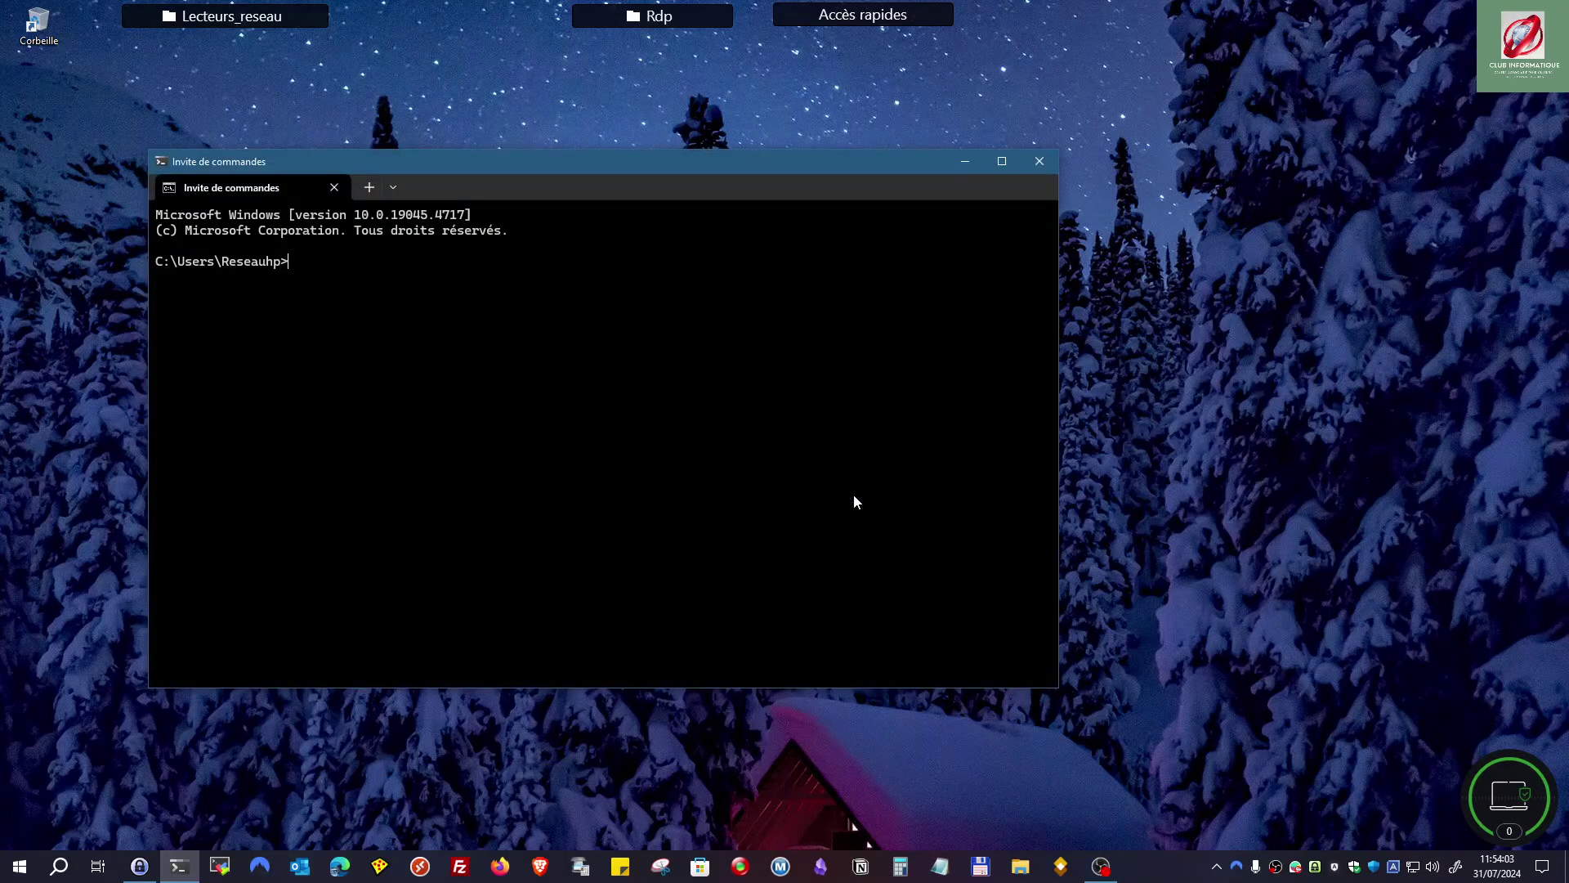
In the Windows command prompt, run ipconfig, inspect the NordLynx adapter's IPv4 address and exit the prompt.
{"action": "type", "text": "ipconfig"}
{"action": "key", "text": "Return"}
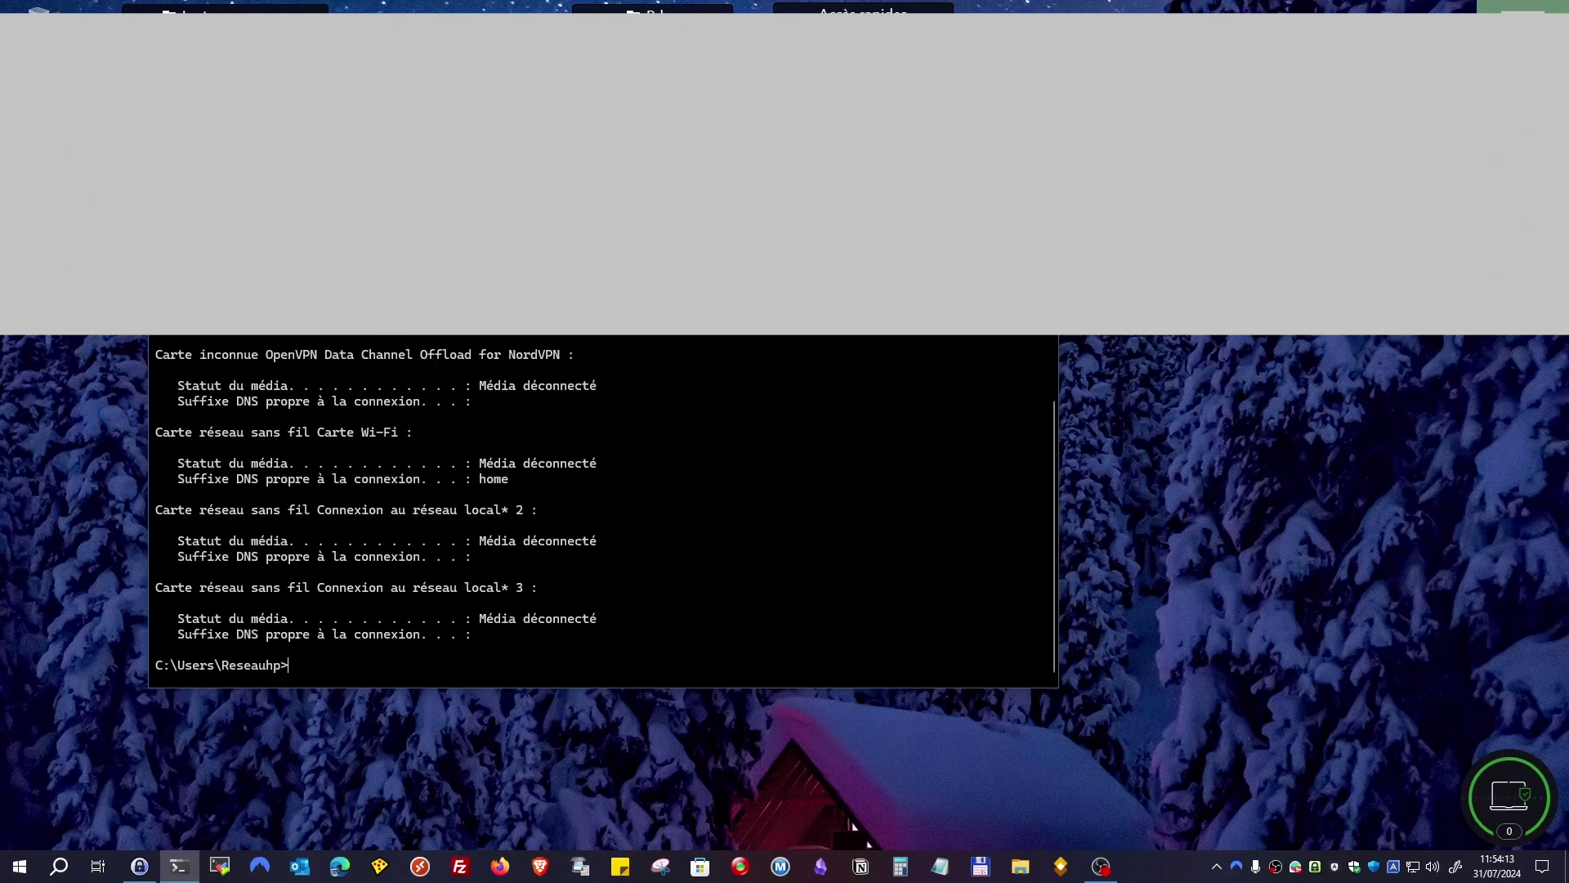
{"action": "scroll", "coordinate": [634, 309], "scroll_direction": "up", "scroll_amount": 15}
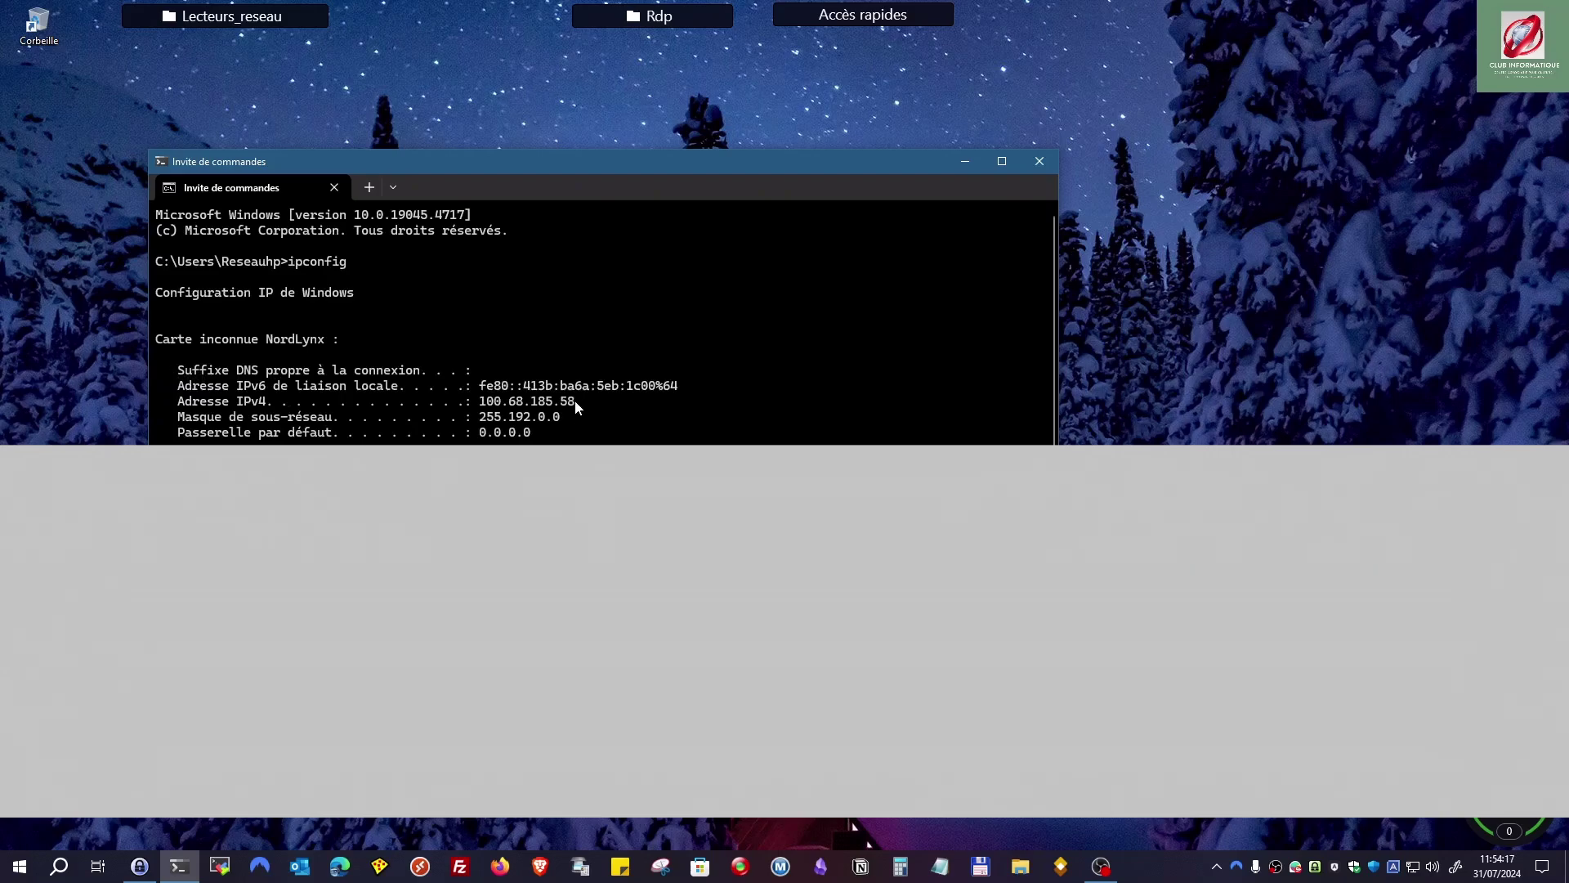
{"action": "left_click_drag", "start_coordinate": [573, 399], "coordinate": [479, 404]}
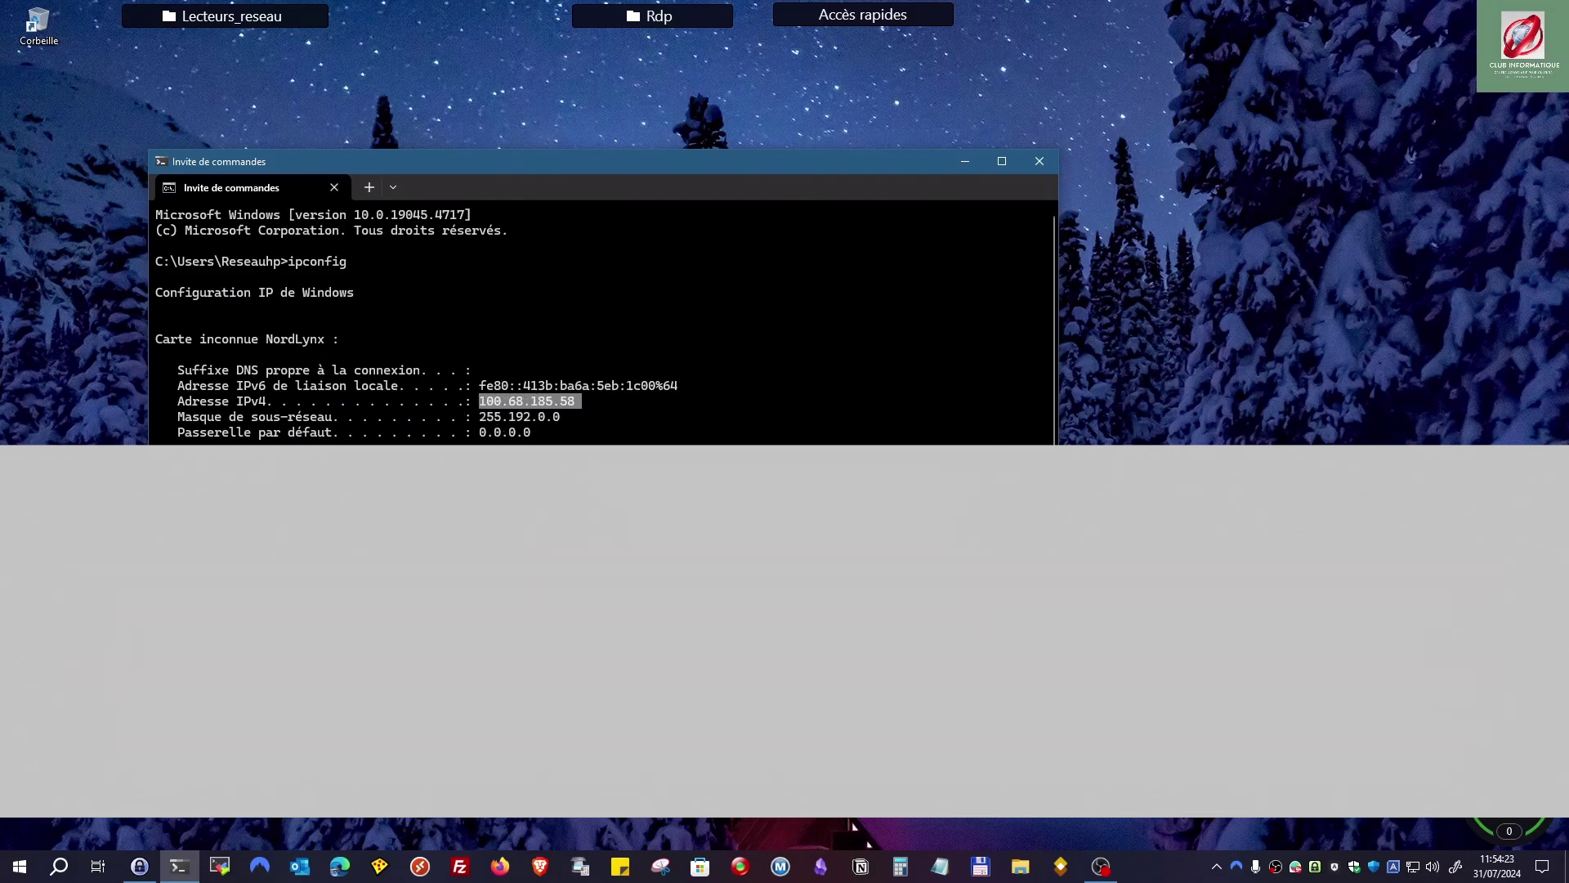
{"action": "scroll", "coordinate": [727, 544], "scroll_direction": "down", "scroll_amount": 7}
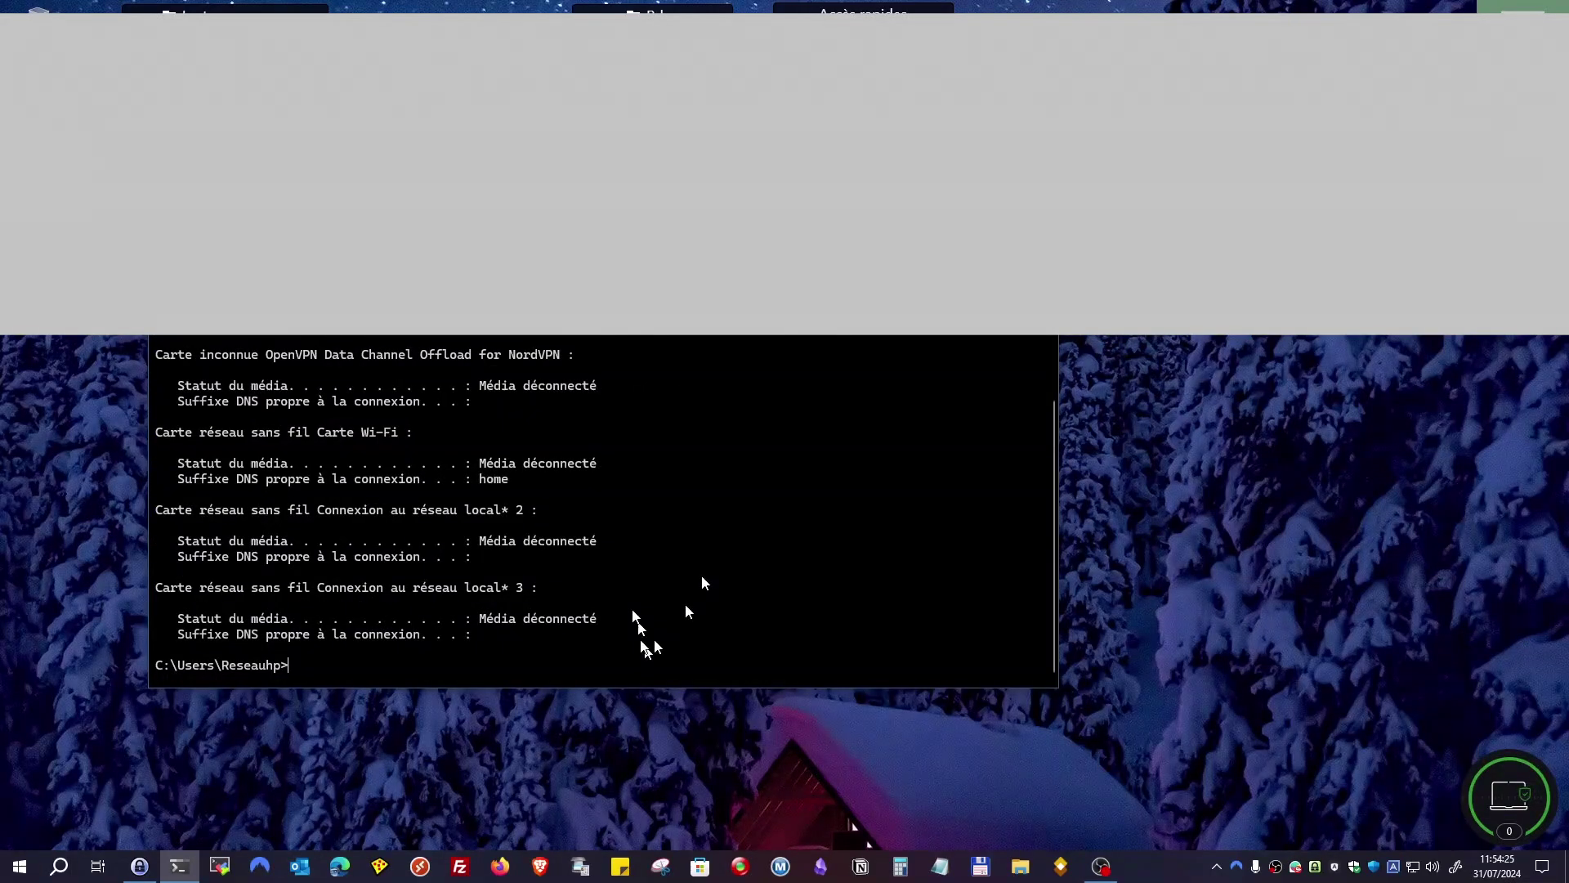
{"action": "type", "text": "exit"}
{"action": "key", "text": "Return"}
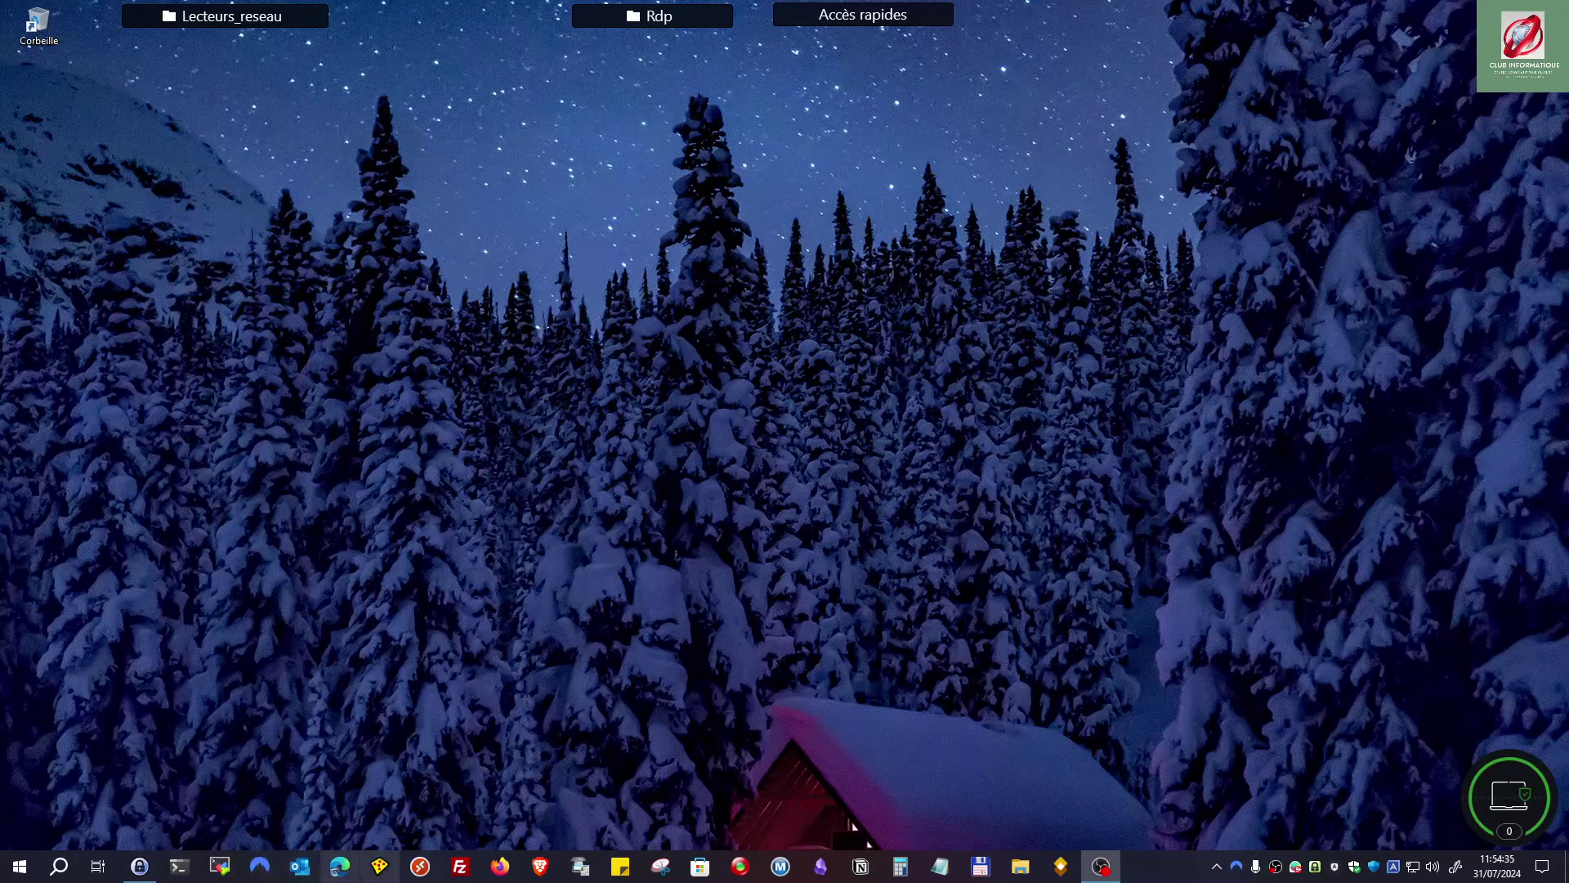
In Firefox, search Startpage for "quelle est mon ip" and open the mon-ip.com result.
{"action": "left_click", "coordinate": [500, 867]}
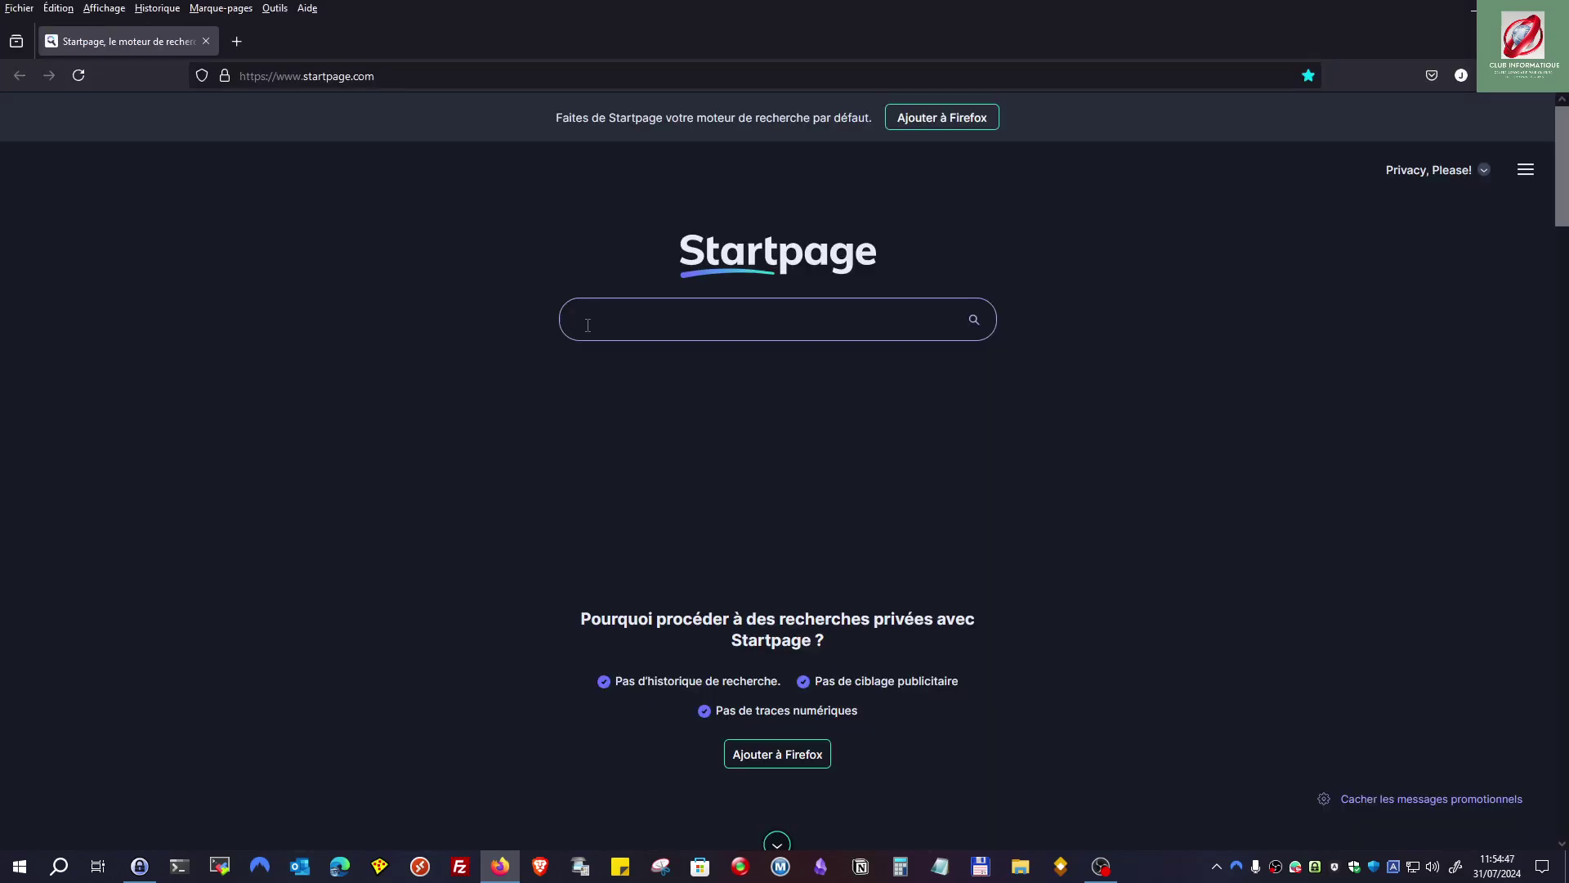
{"action": "type", "text": "quelle est mon ip"}
{"action": "key", "text": "Return"}
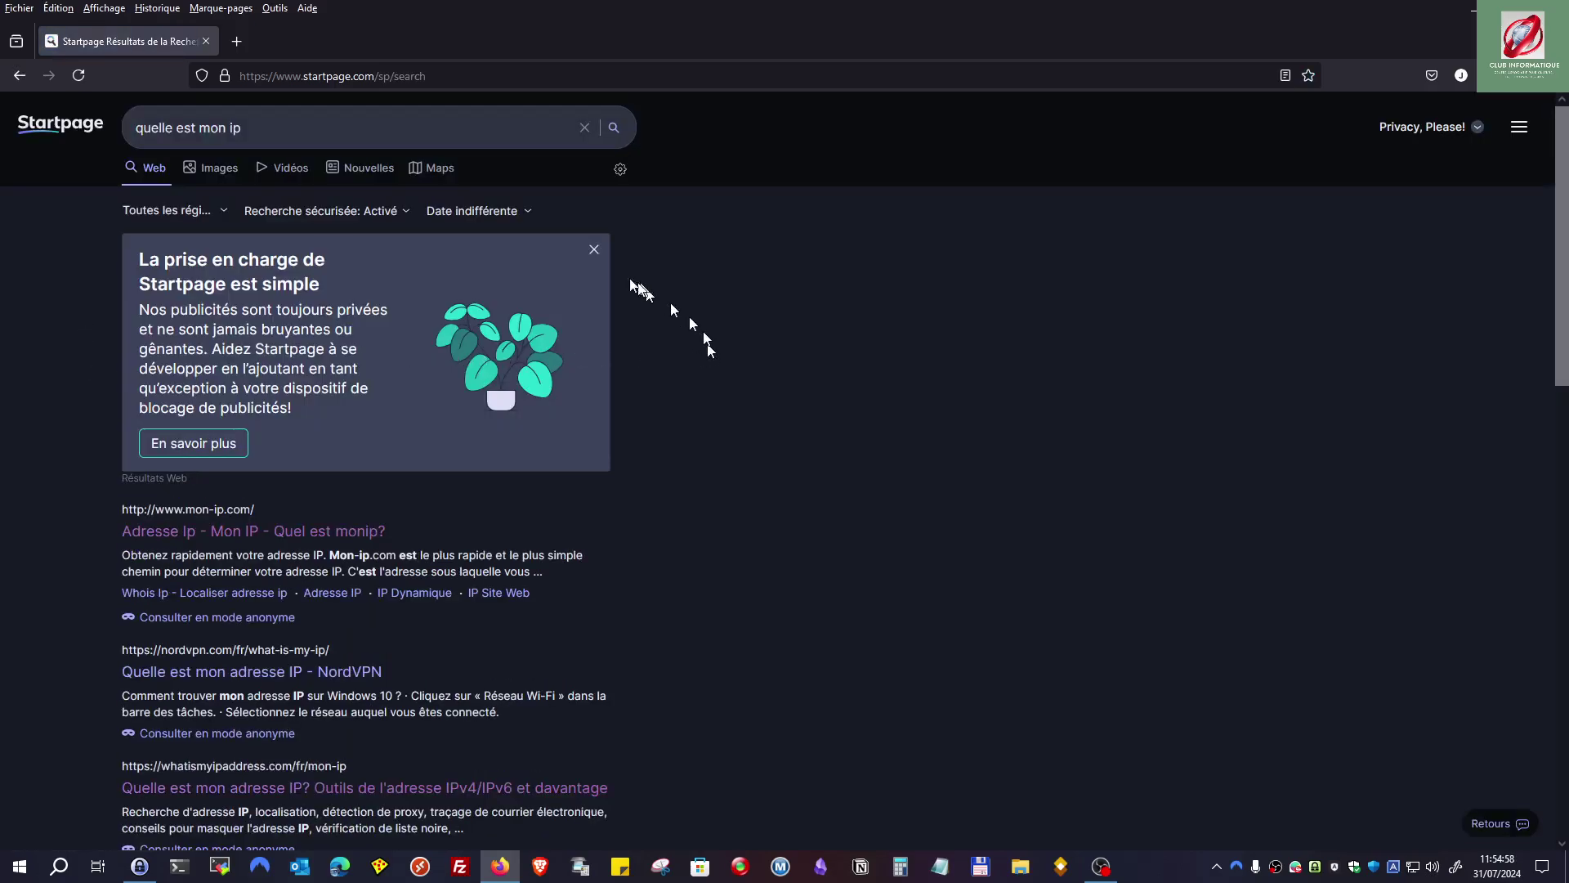
{"action": "left_click", "coordinate": [594, 249]}
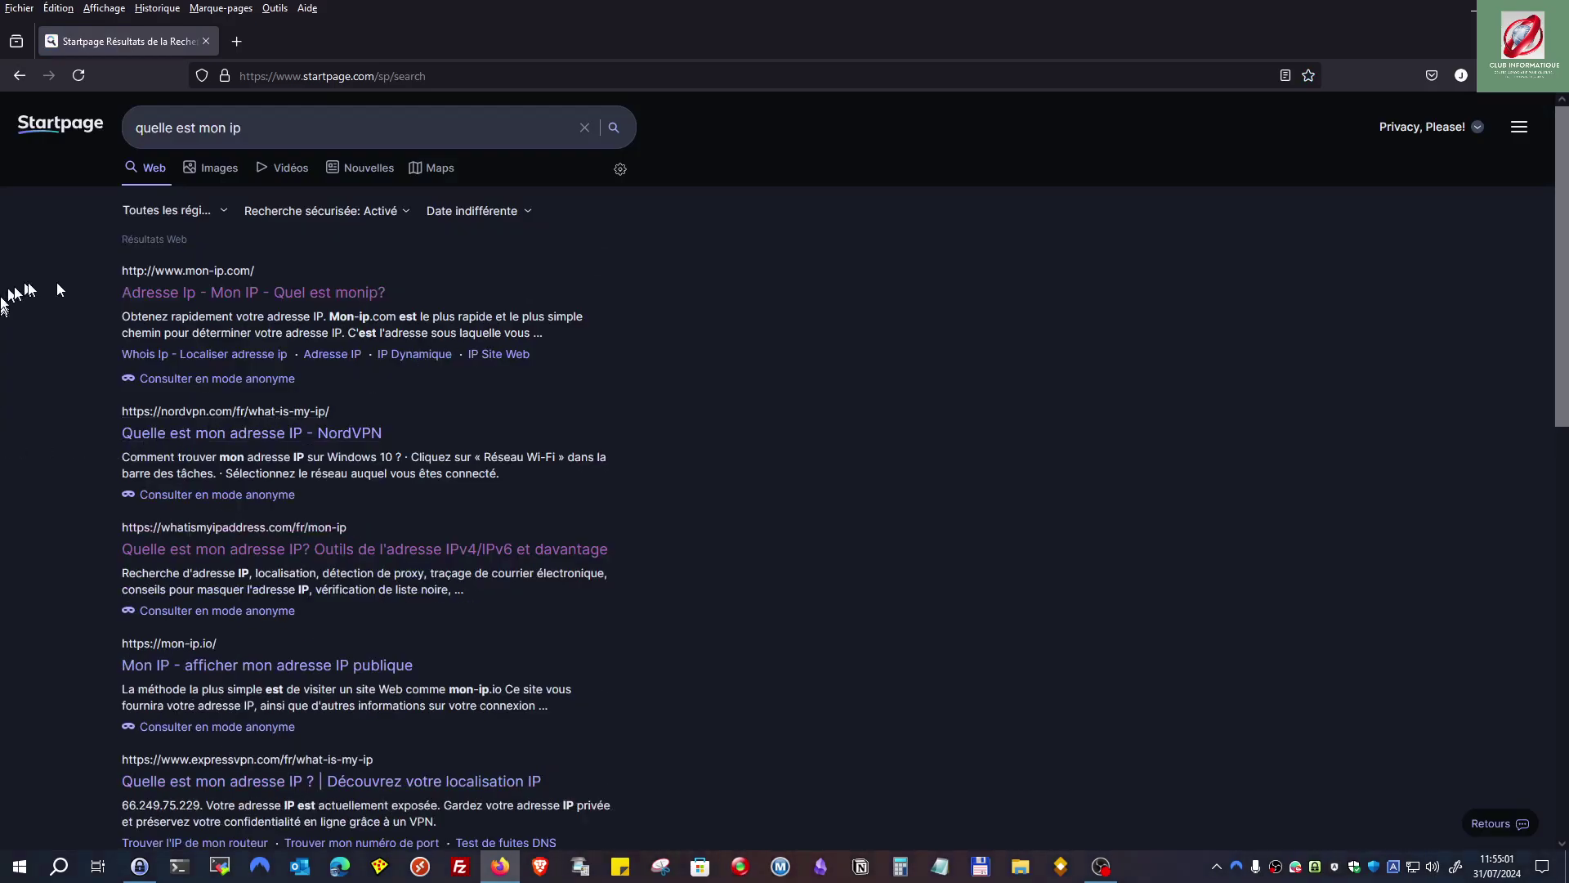
{"action": "left_click", "coordinate": [204, 295]}
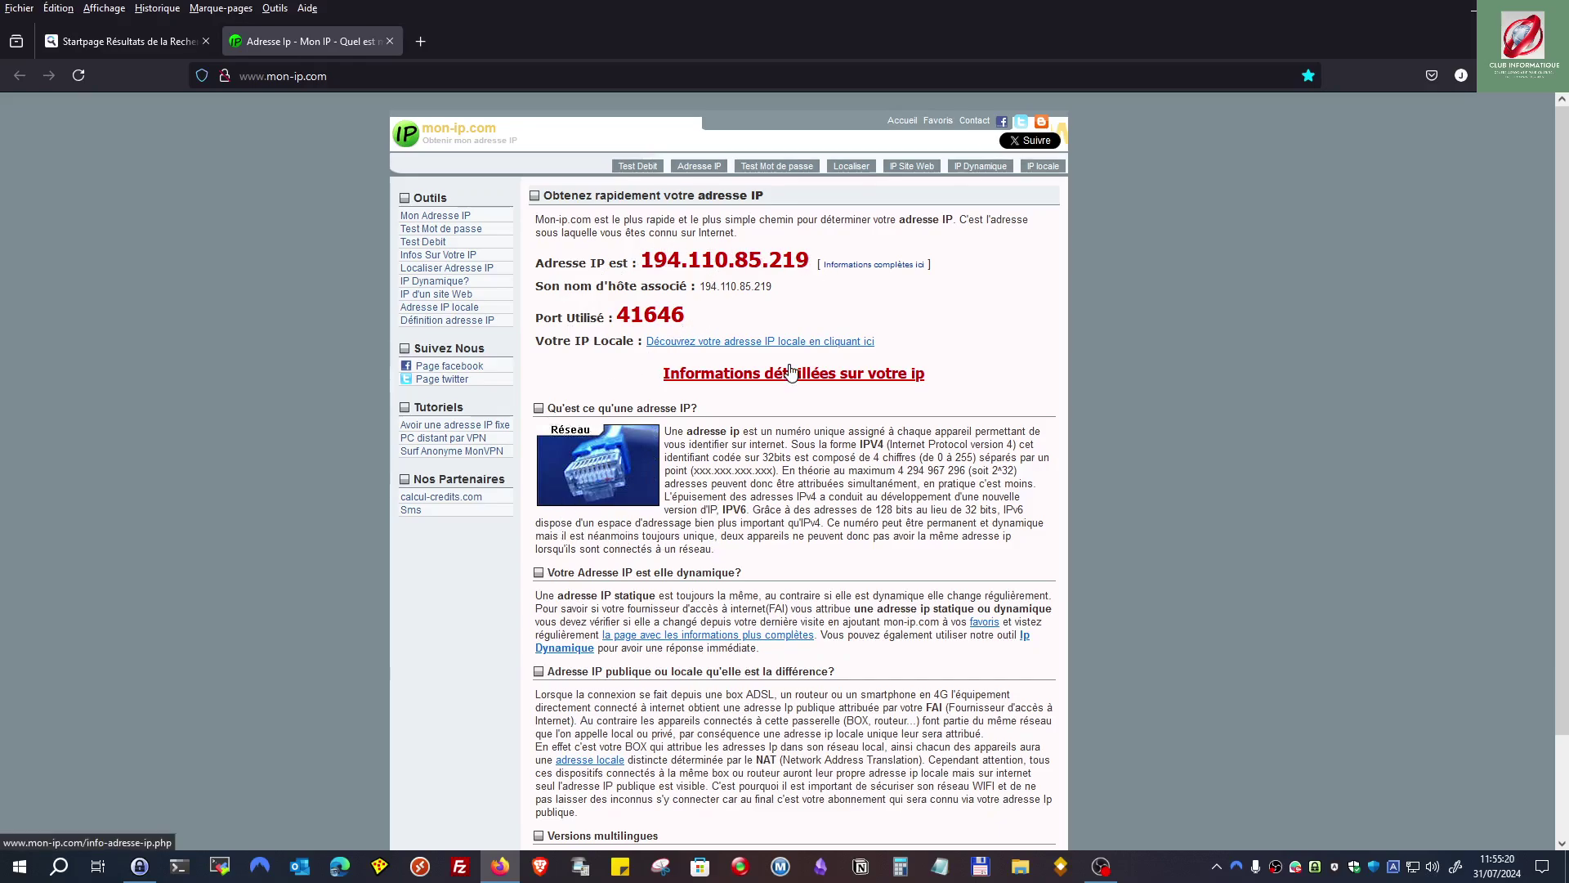
Open the complete information on the public IP address, examine it and close the browser.
{"action": "left_click", "coordinate": [850, 270]}
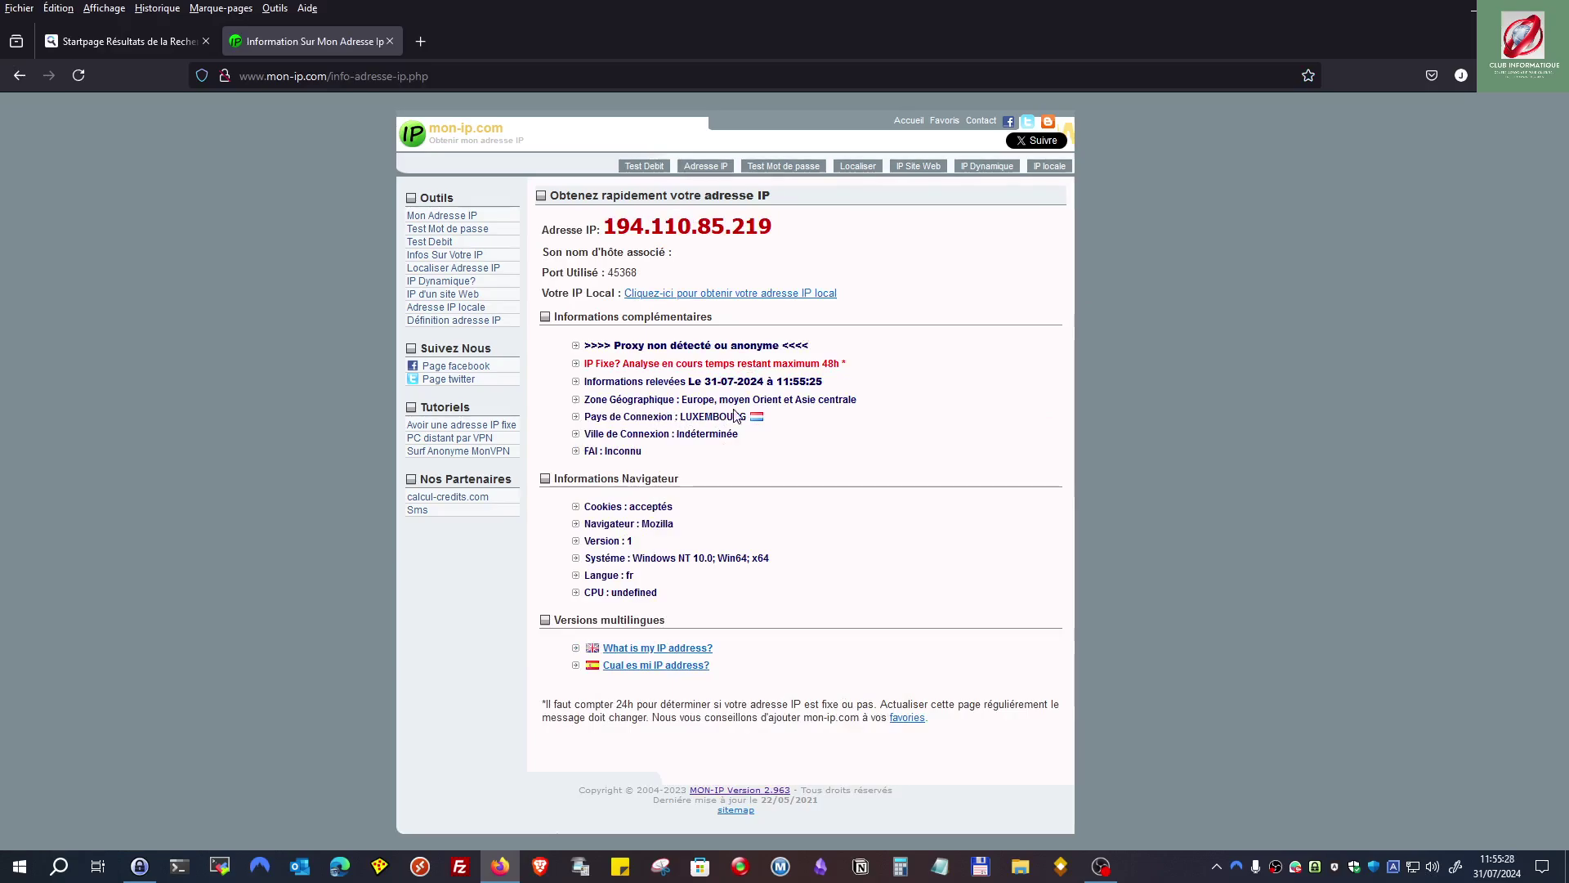
{"action": "left_click_drag", "start_coordinate": [603, 226], "coordinate": [839, 233]}
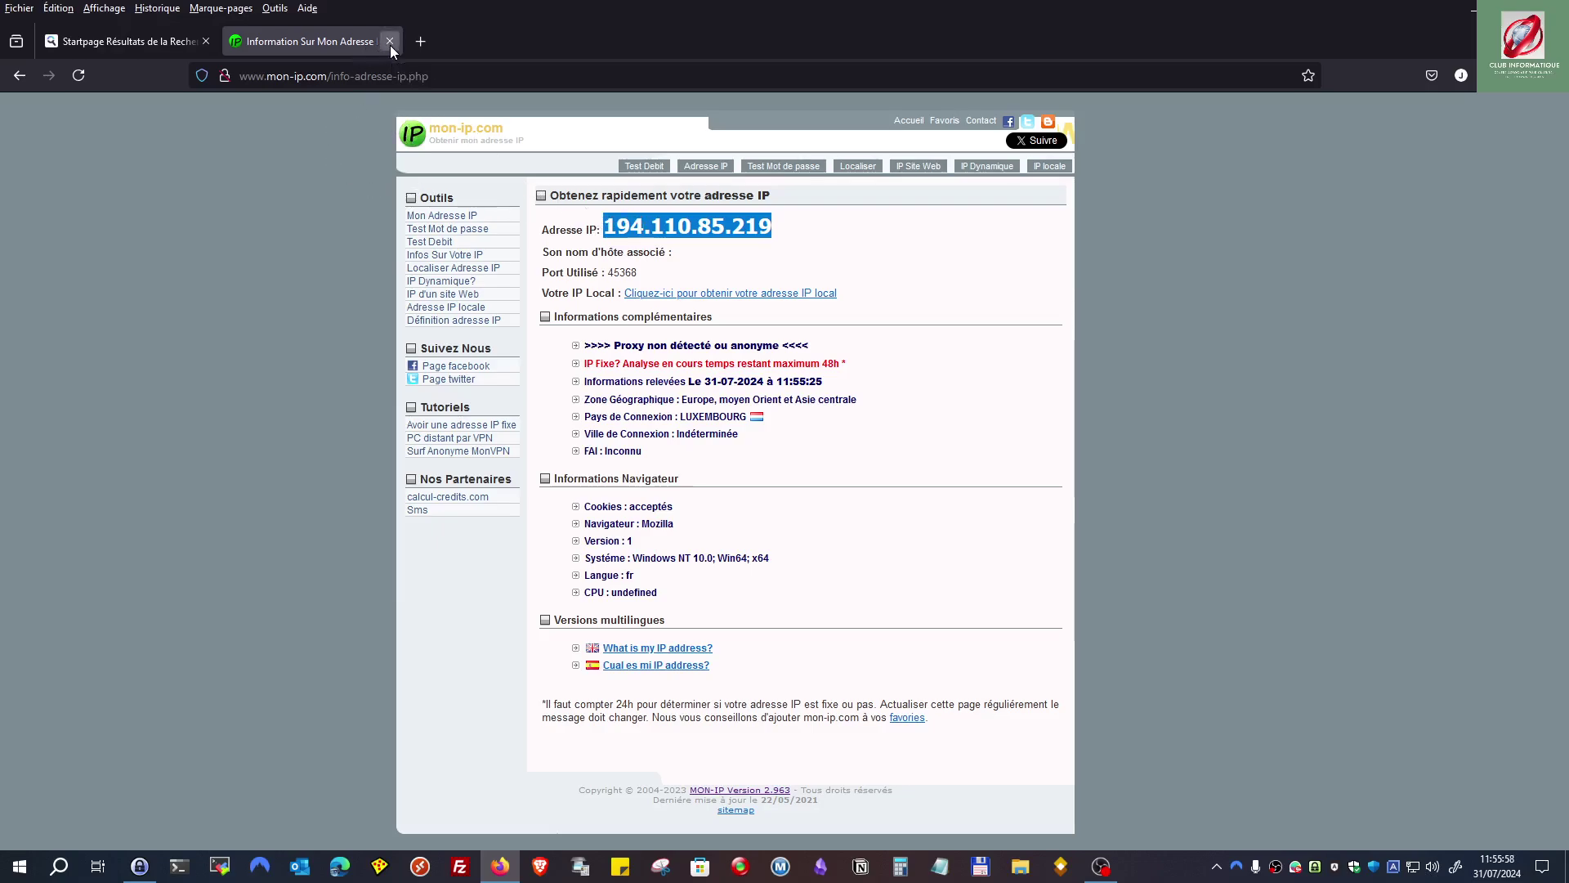
{"action": "left_click", "coordinate": [390, 45]}
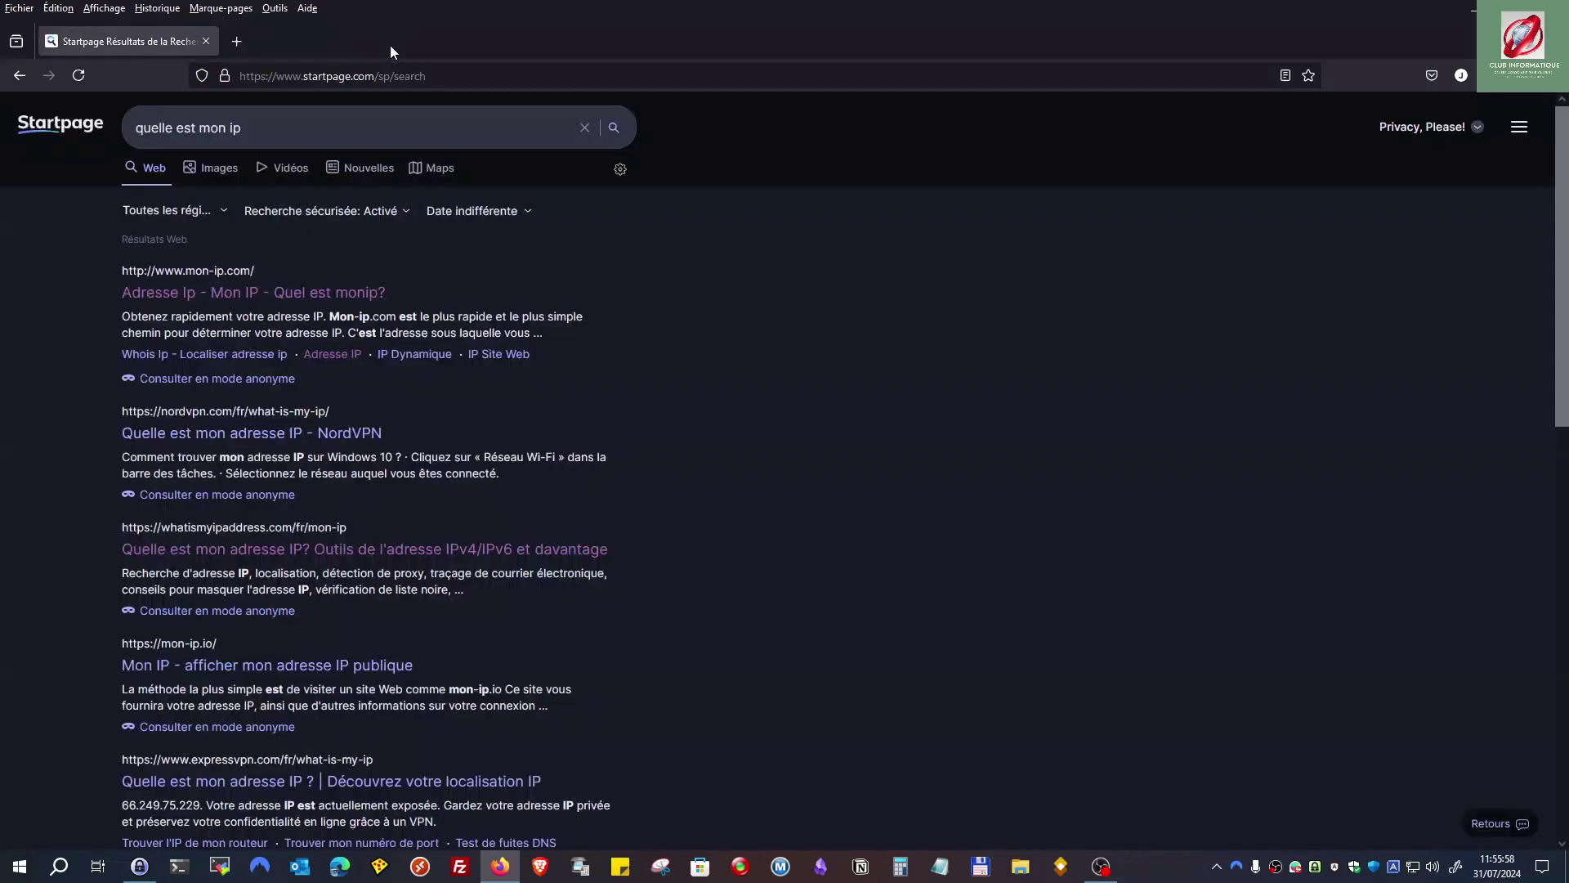
{"action": "left_click", "coordinate": [207, 41]}
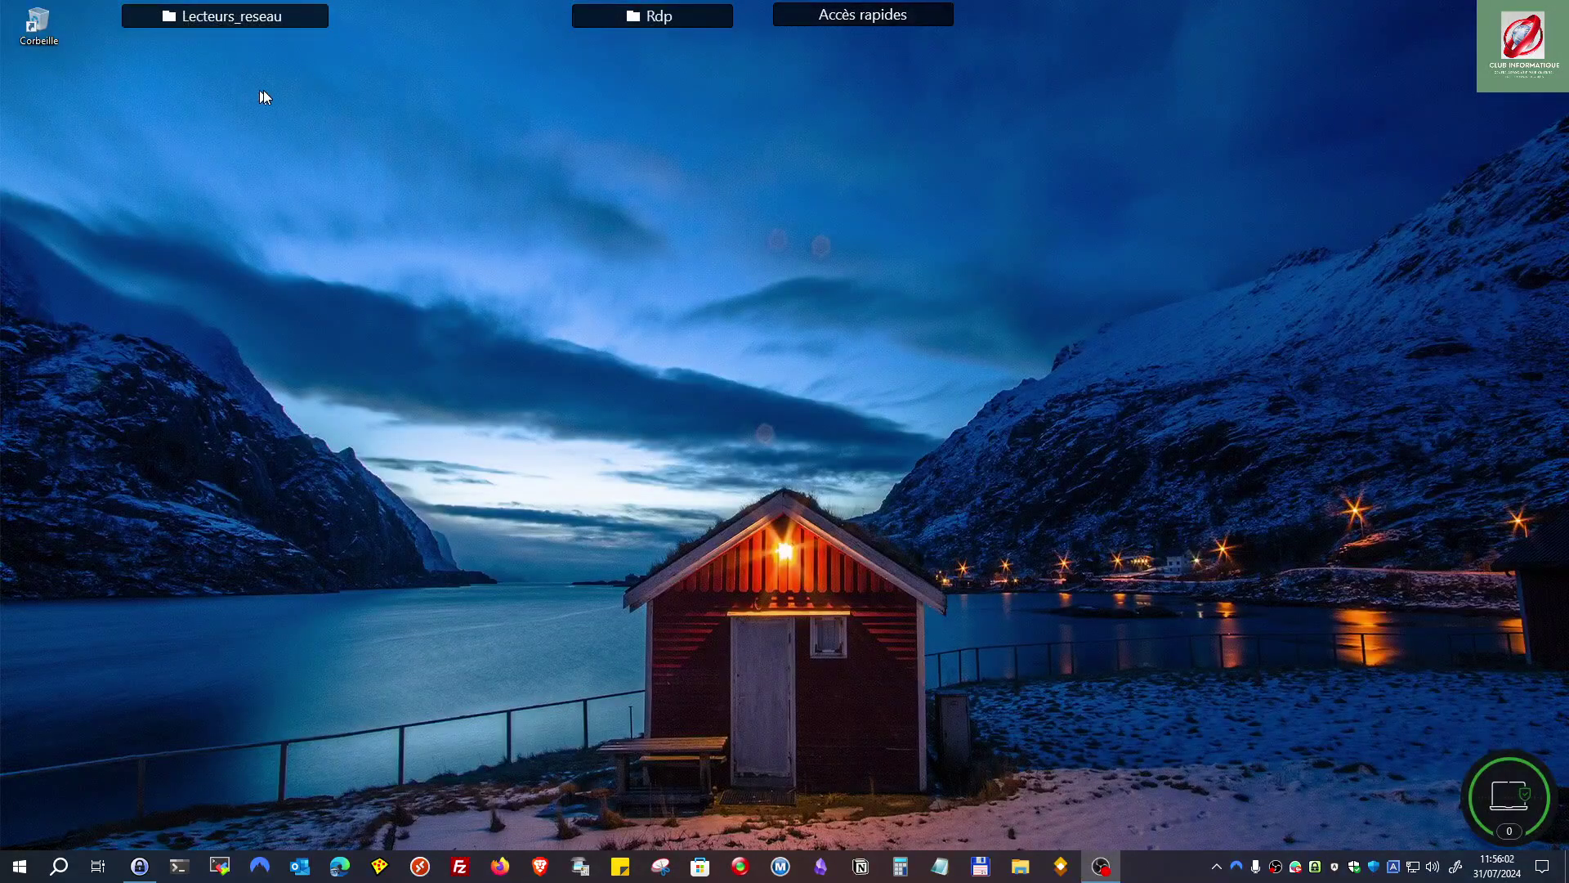
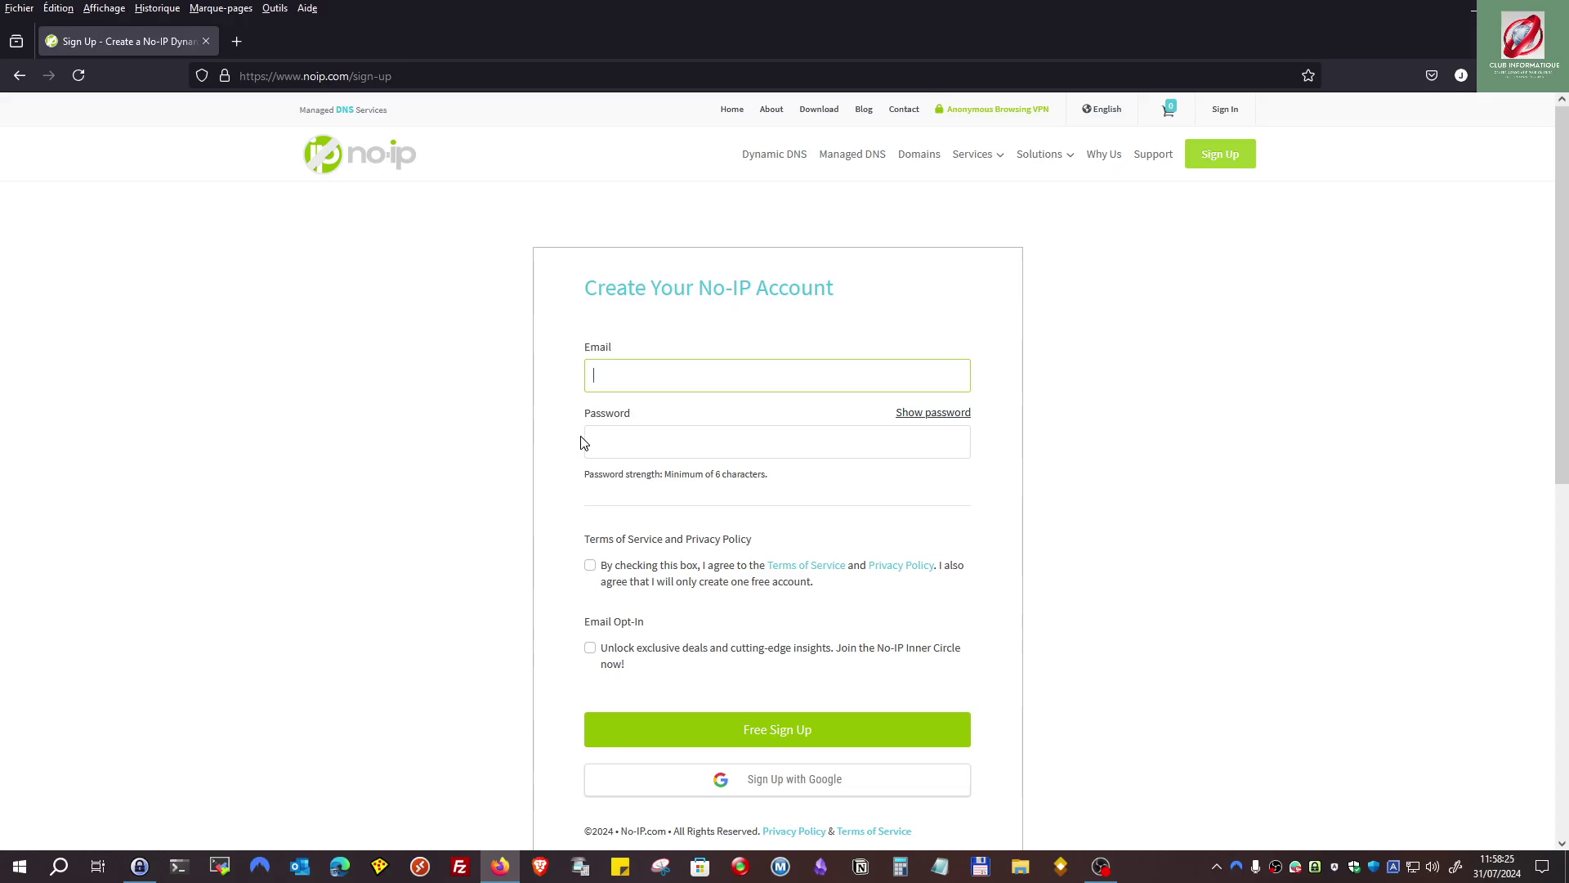
Switch from account creation to the No-IP sign-in form and sign in to the existing account.
{"action": "left_click", "coordinate": [1222, 121]}
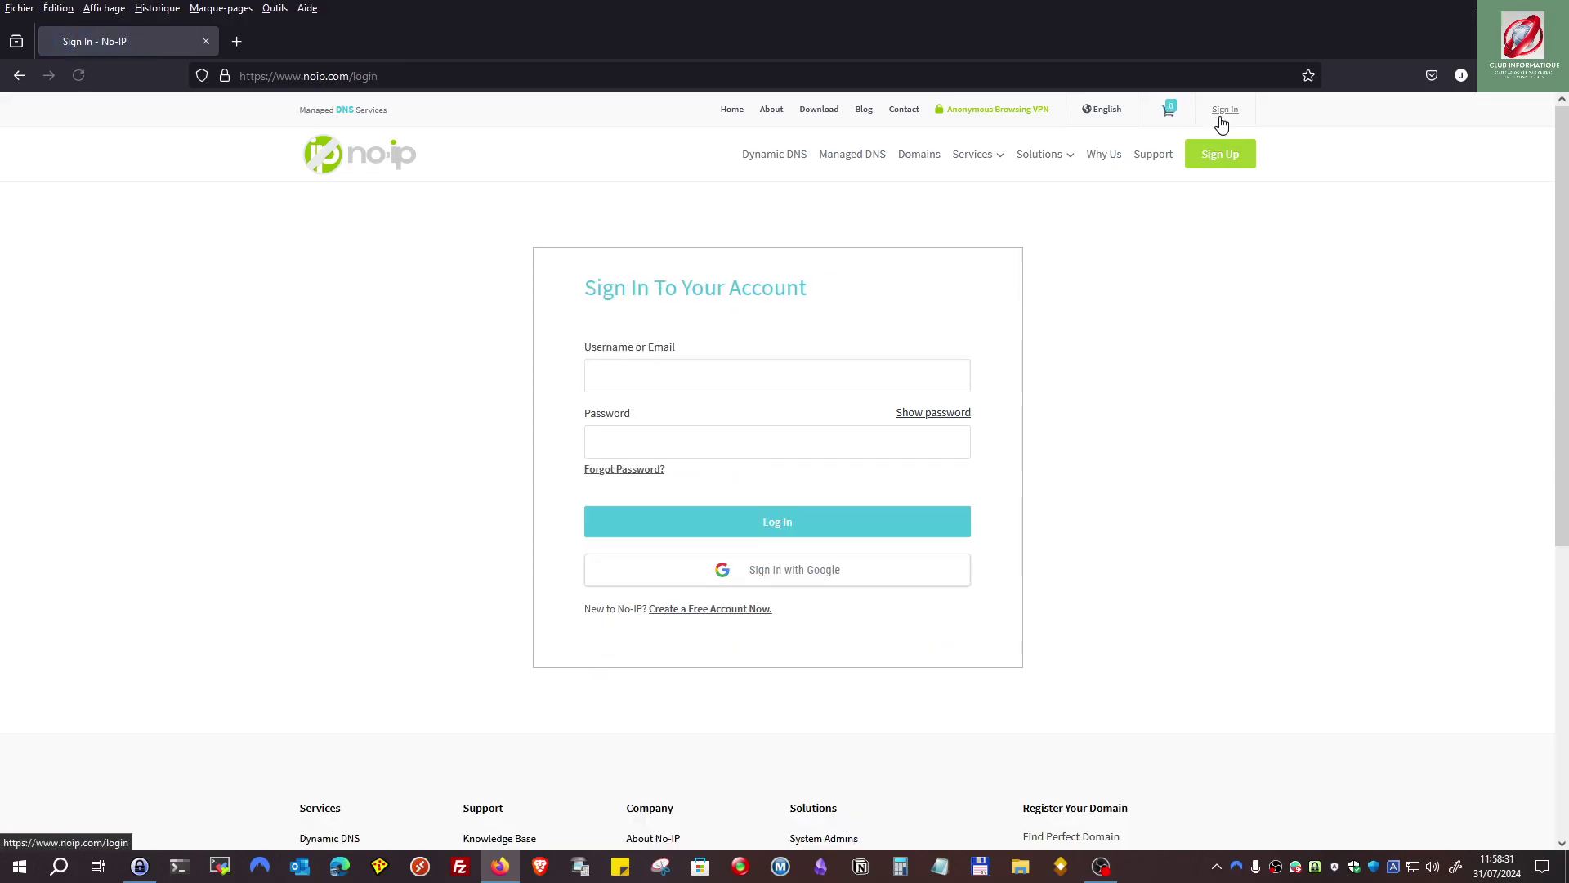
{"action": "left_click", "coordinate": [654, 377]}
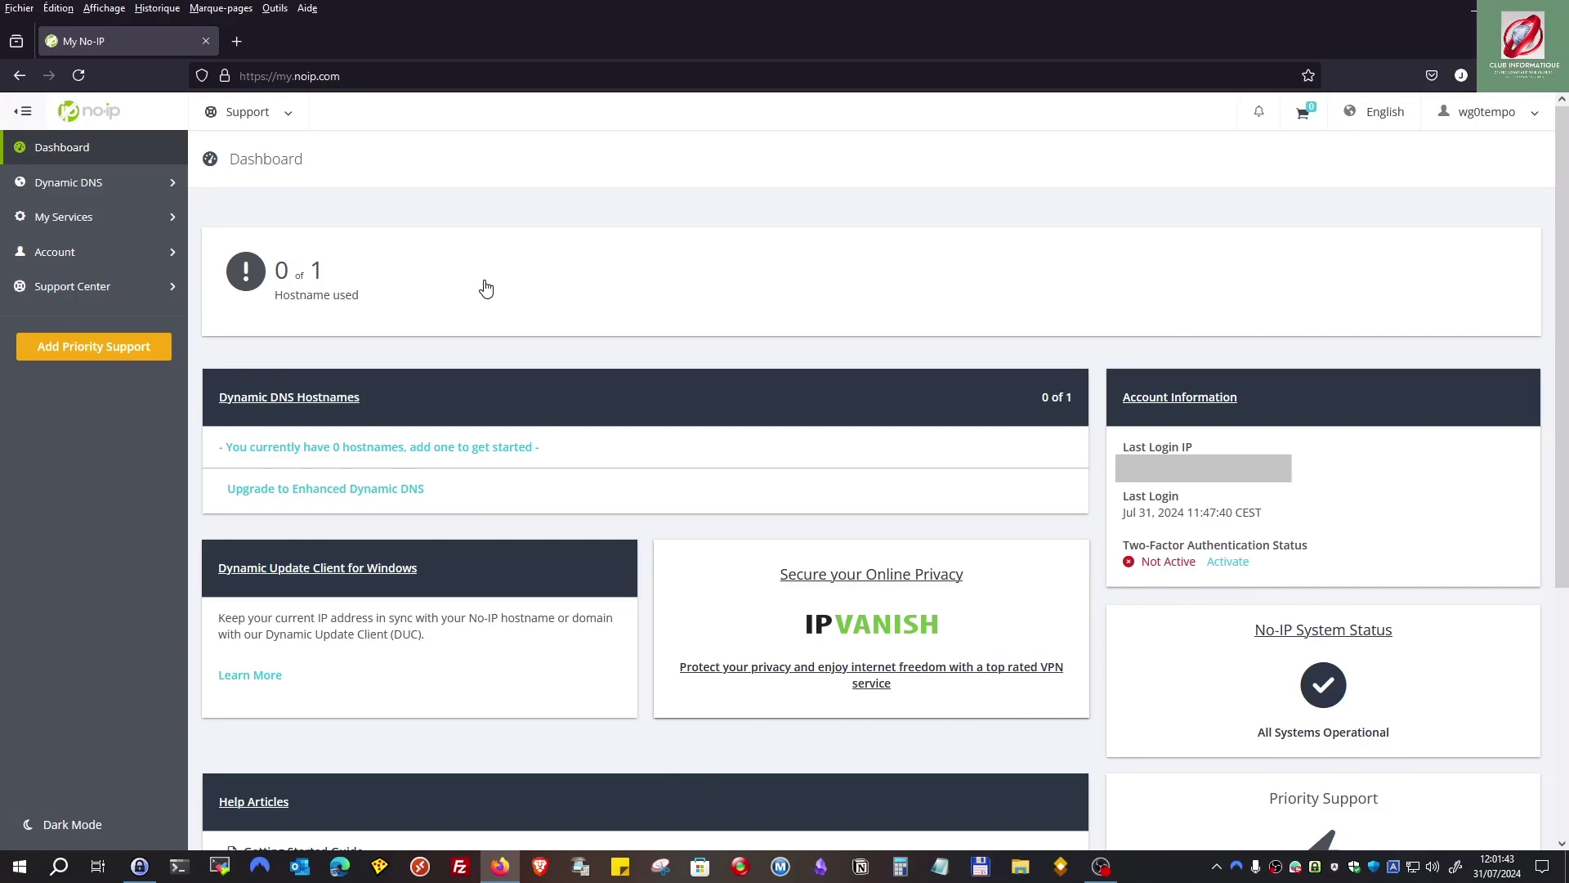
Start a new hostname among the No-IP dynamic DNS hostnames and name it connexionvpnwg0.
{"action": "left_click", "coordinate": [67, 185]}
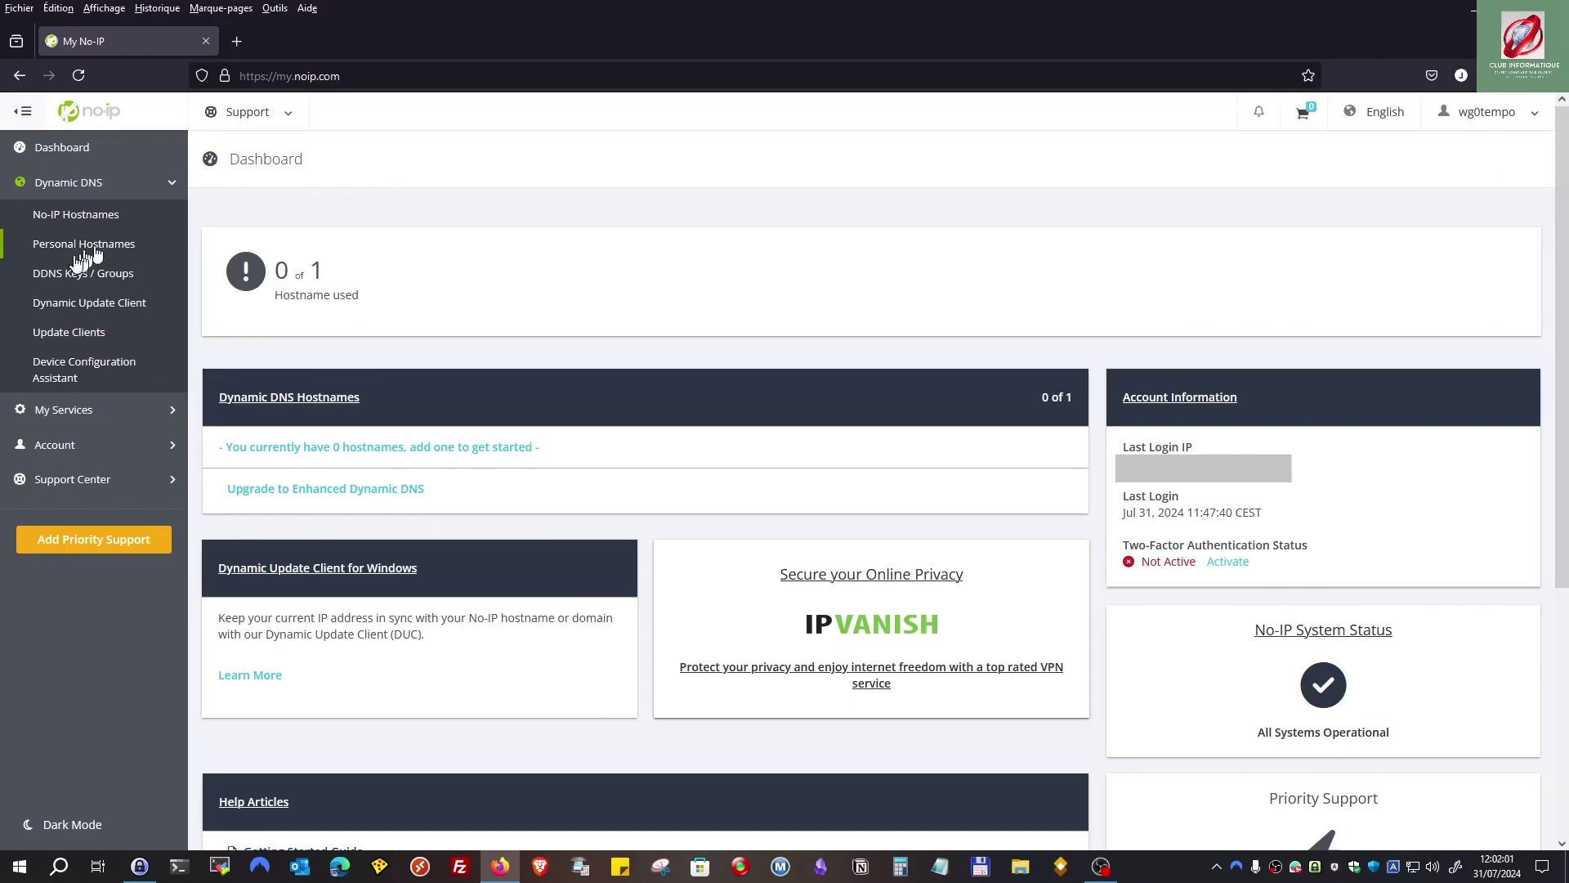
{"action": "left_click", "coordinate": [63, 217]}
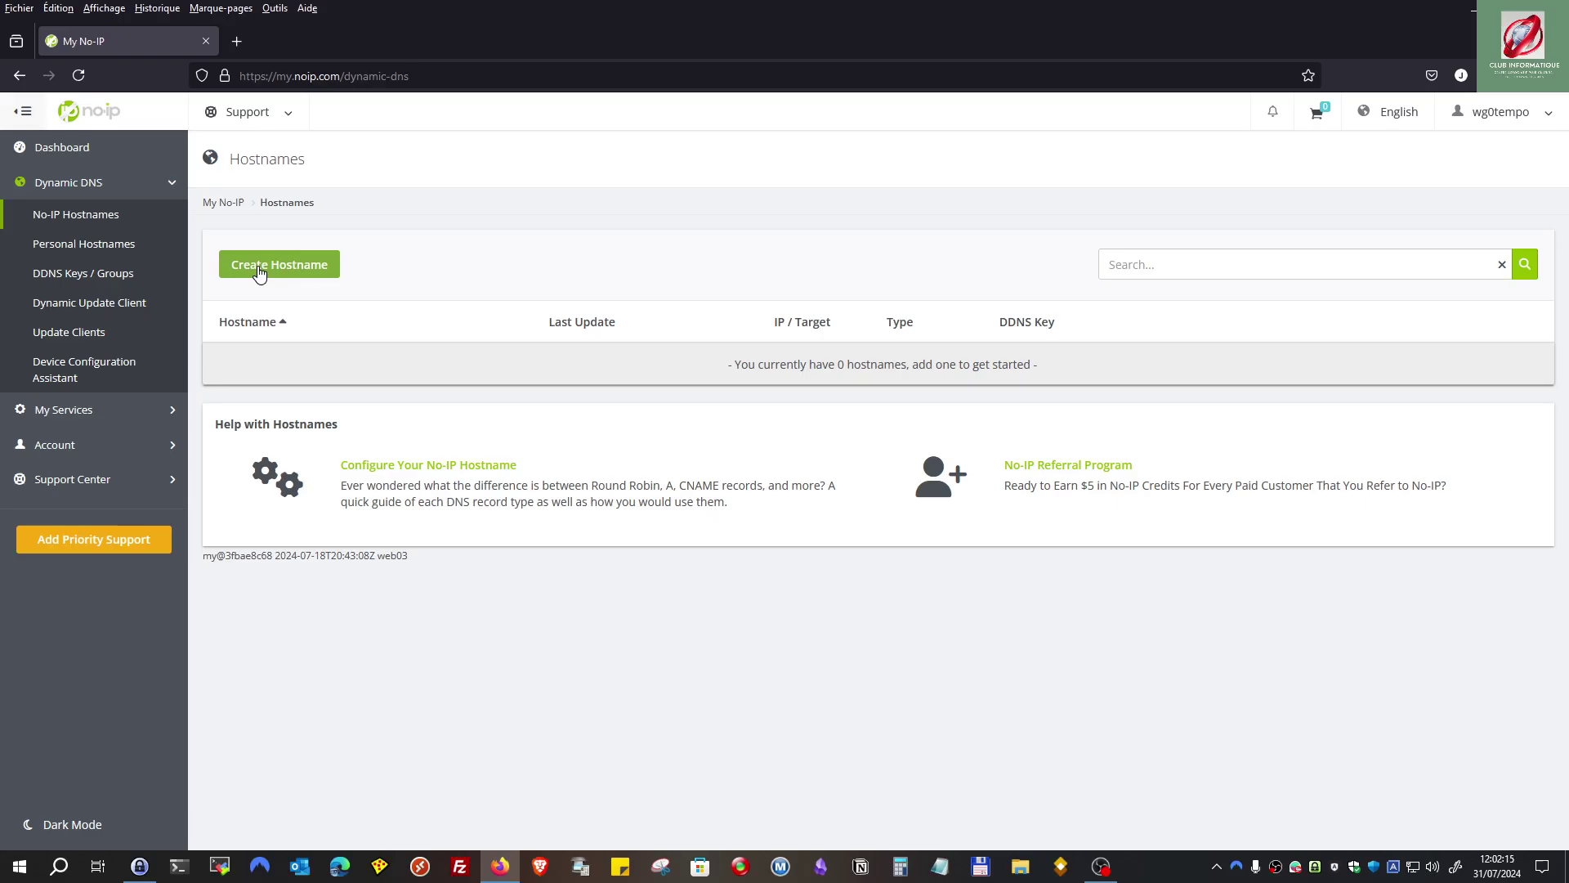
{"action": "left_click", "coordinate": [260, 270]}
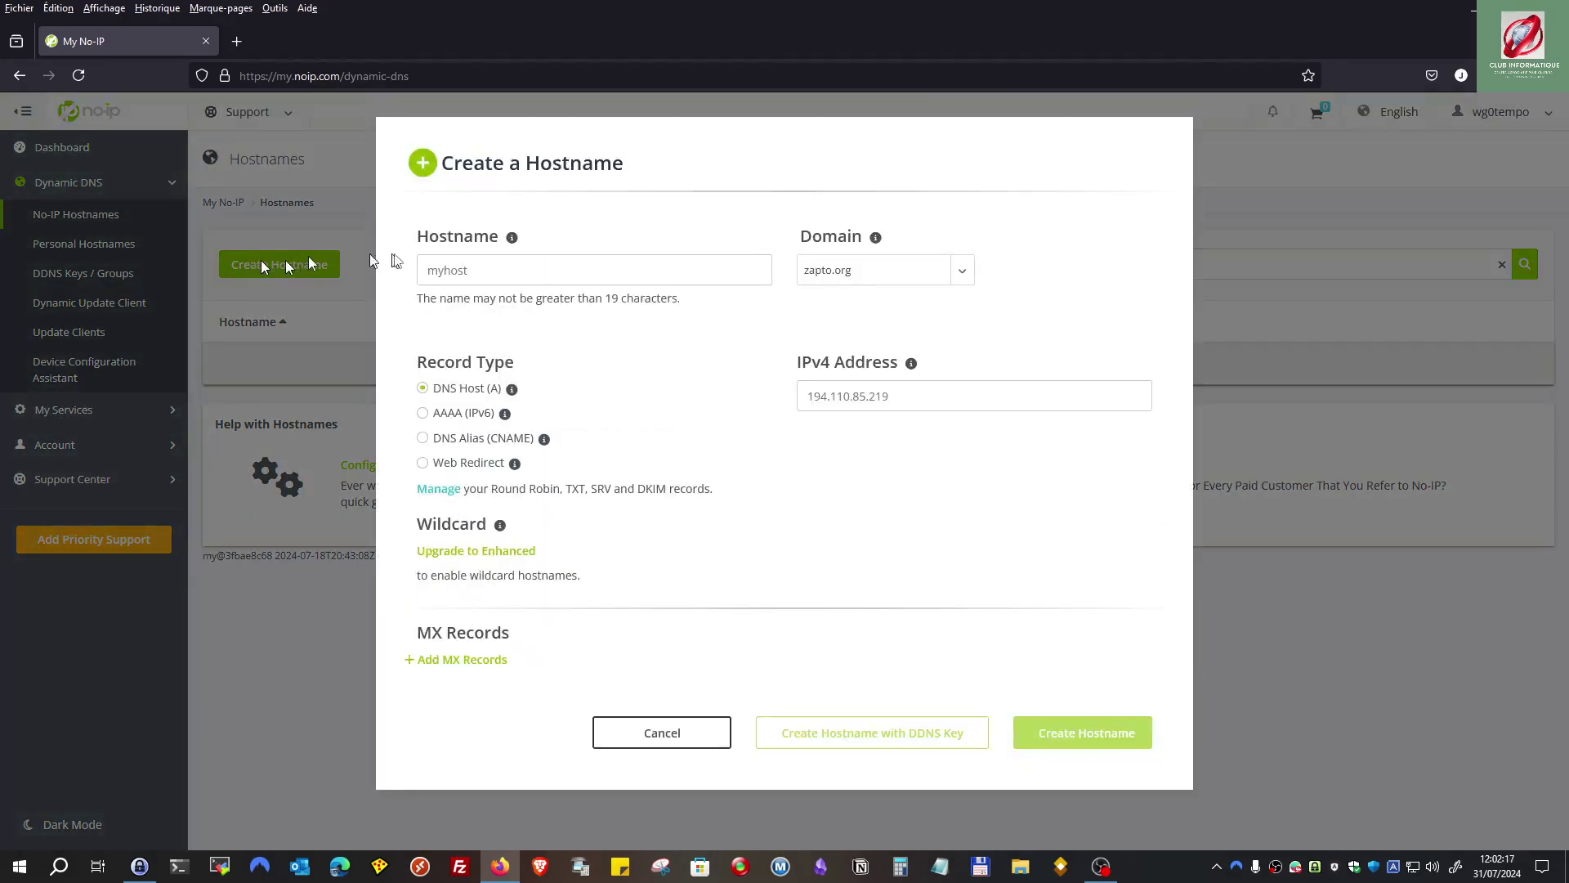
{"action": "left_click", "coordinate": [492, 278]}
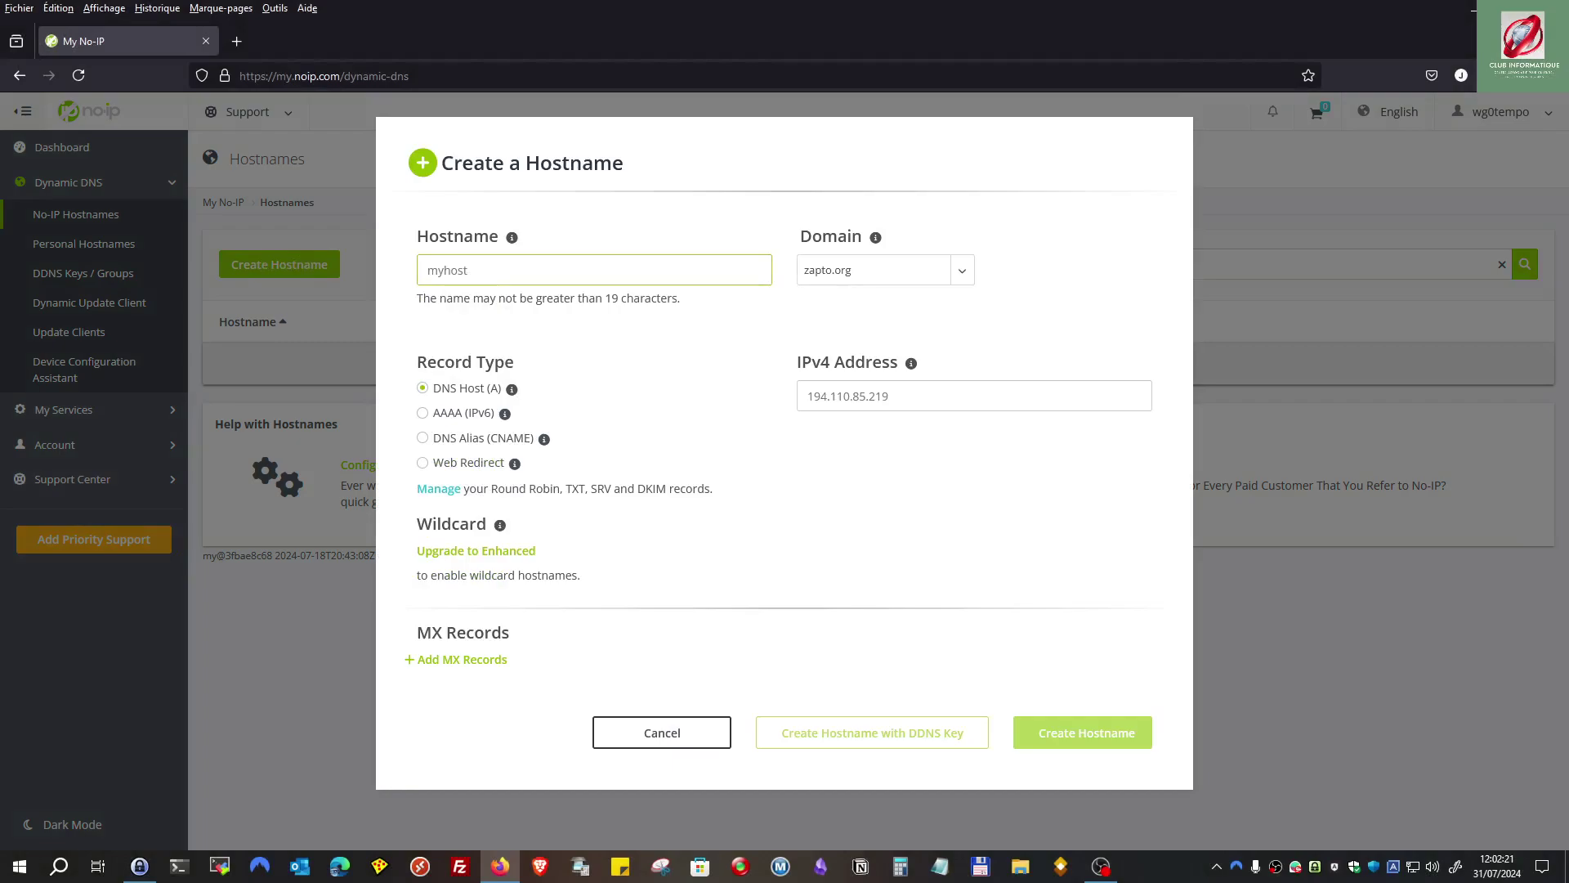
{"action": "key", "text": "alt+Tab"}
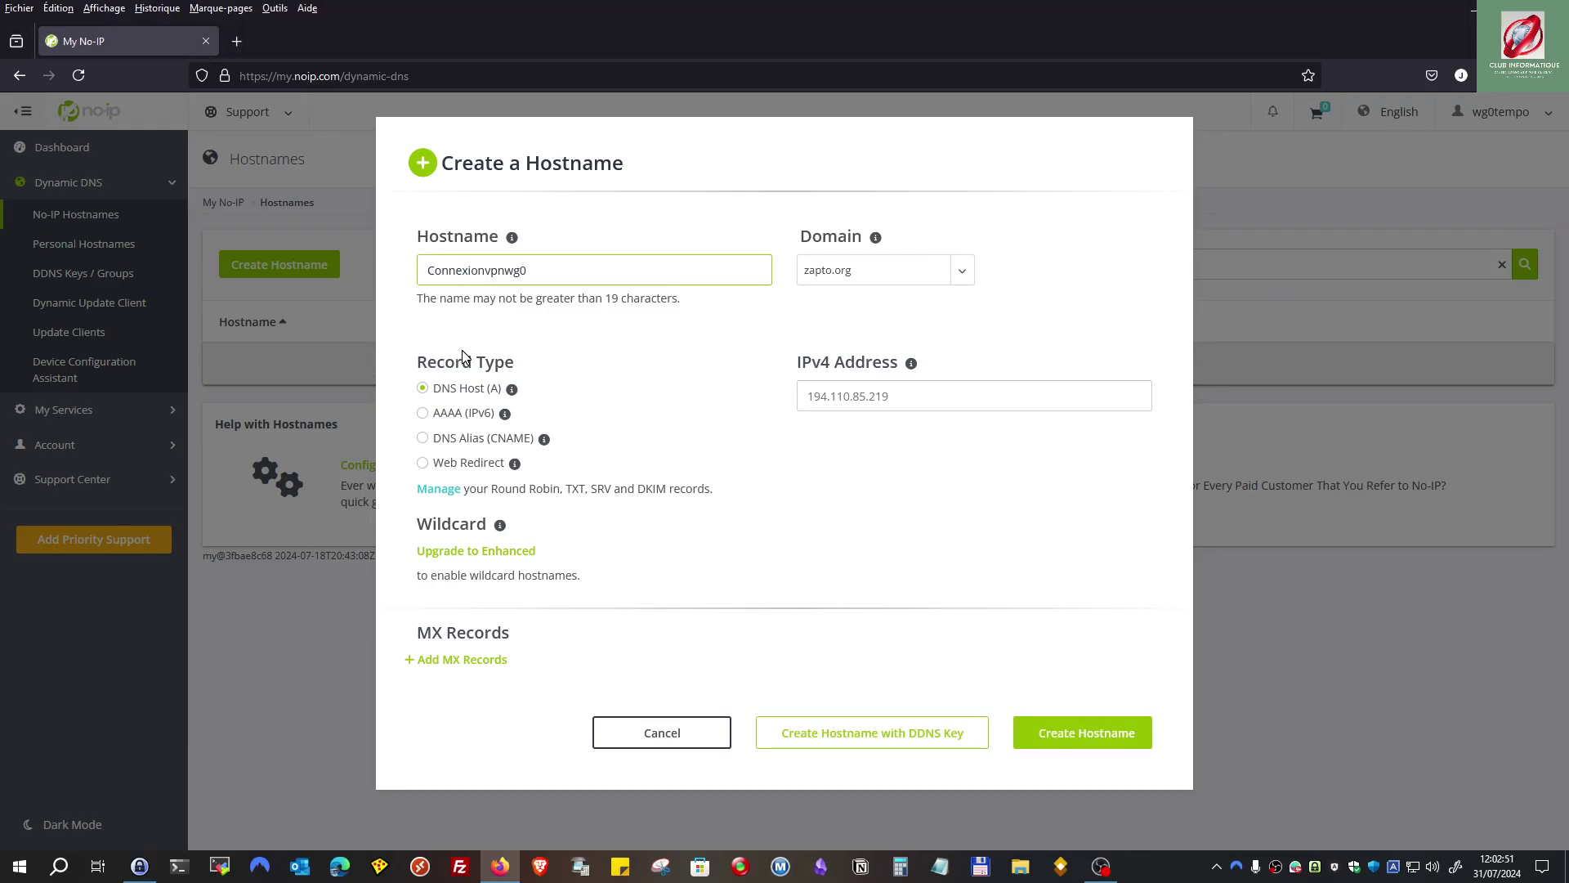
{"action": "type", "text": "c"}
{"action": "key", "text": "Delete"}
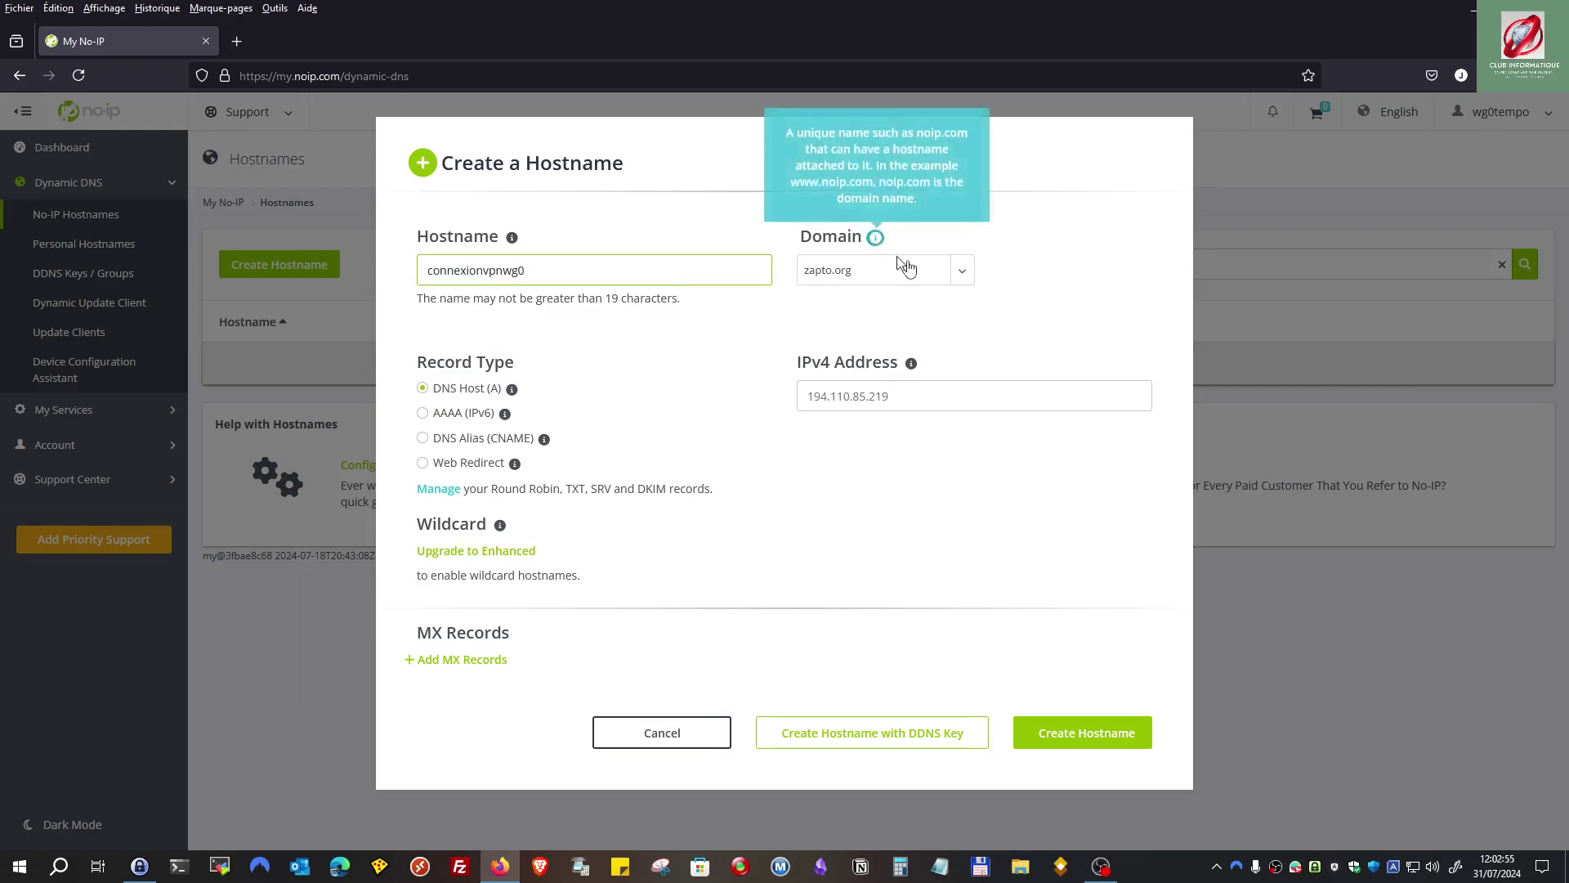
Set the hostname's domain to ddns.net and create the hostname with the DNS Host (A) record type.
{"action": "left_click", "coordinate": [965, 278]}
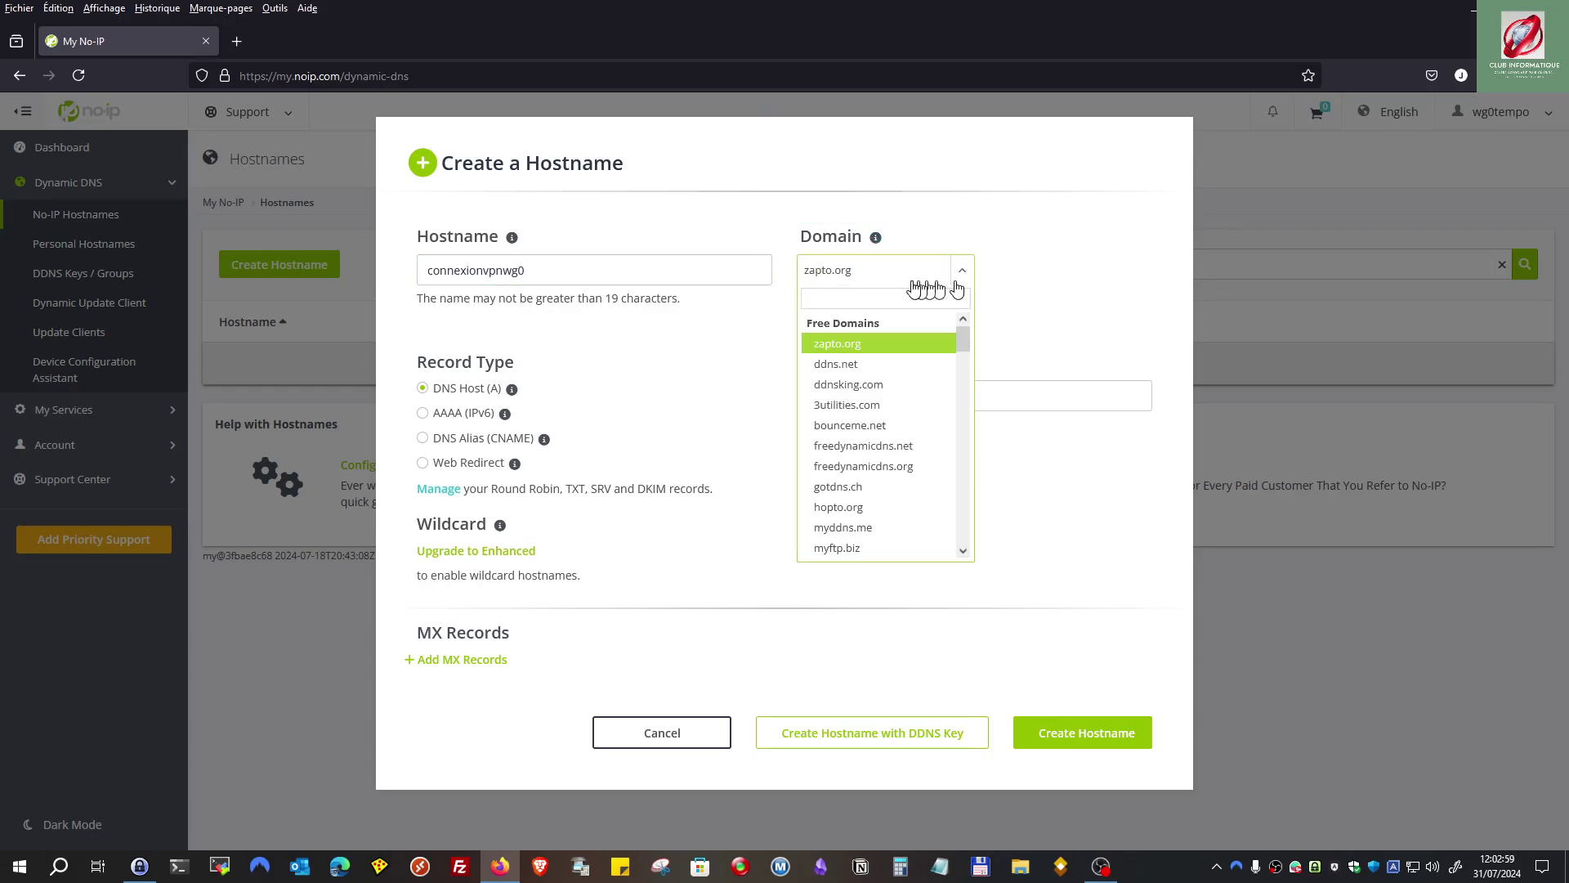
{"action": "left_click", "coordinate": [851, 364]}
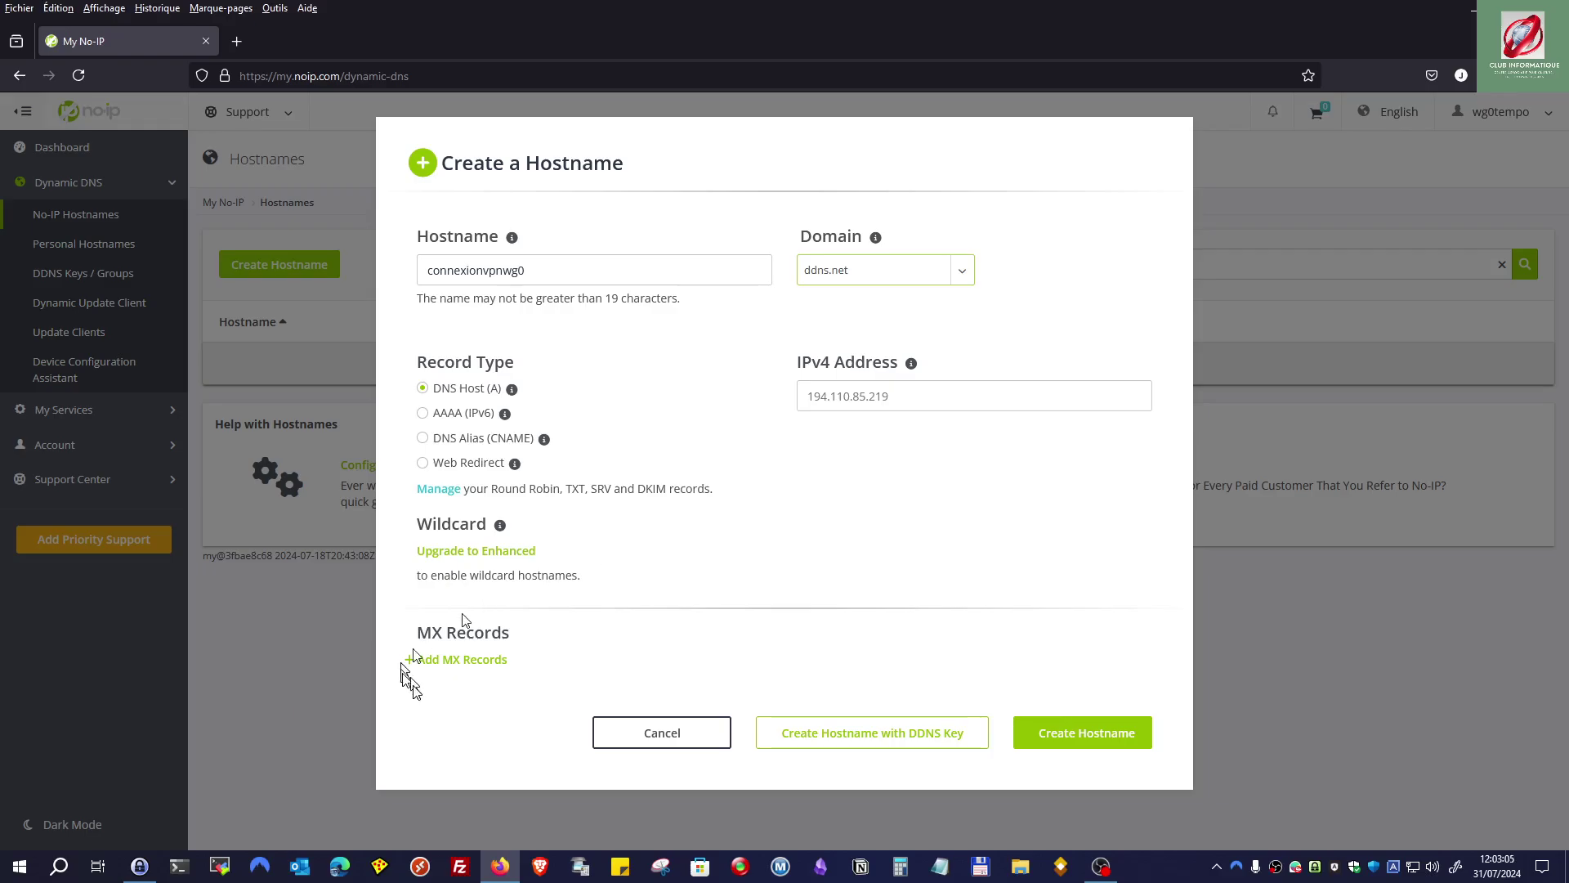
{"action": "left_click", "coordinate": [1092, 738]}
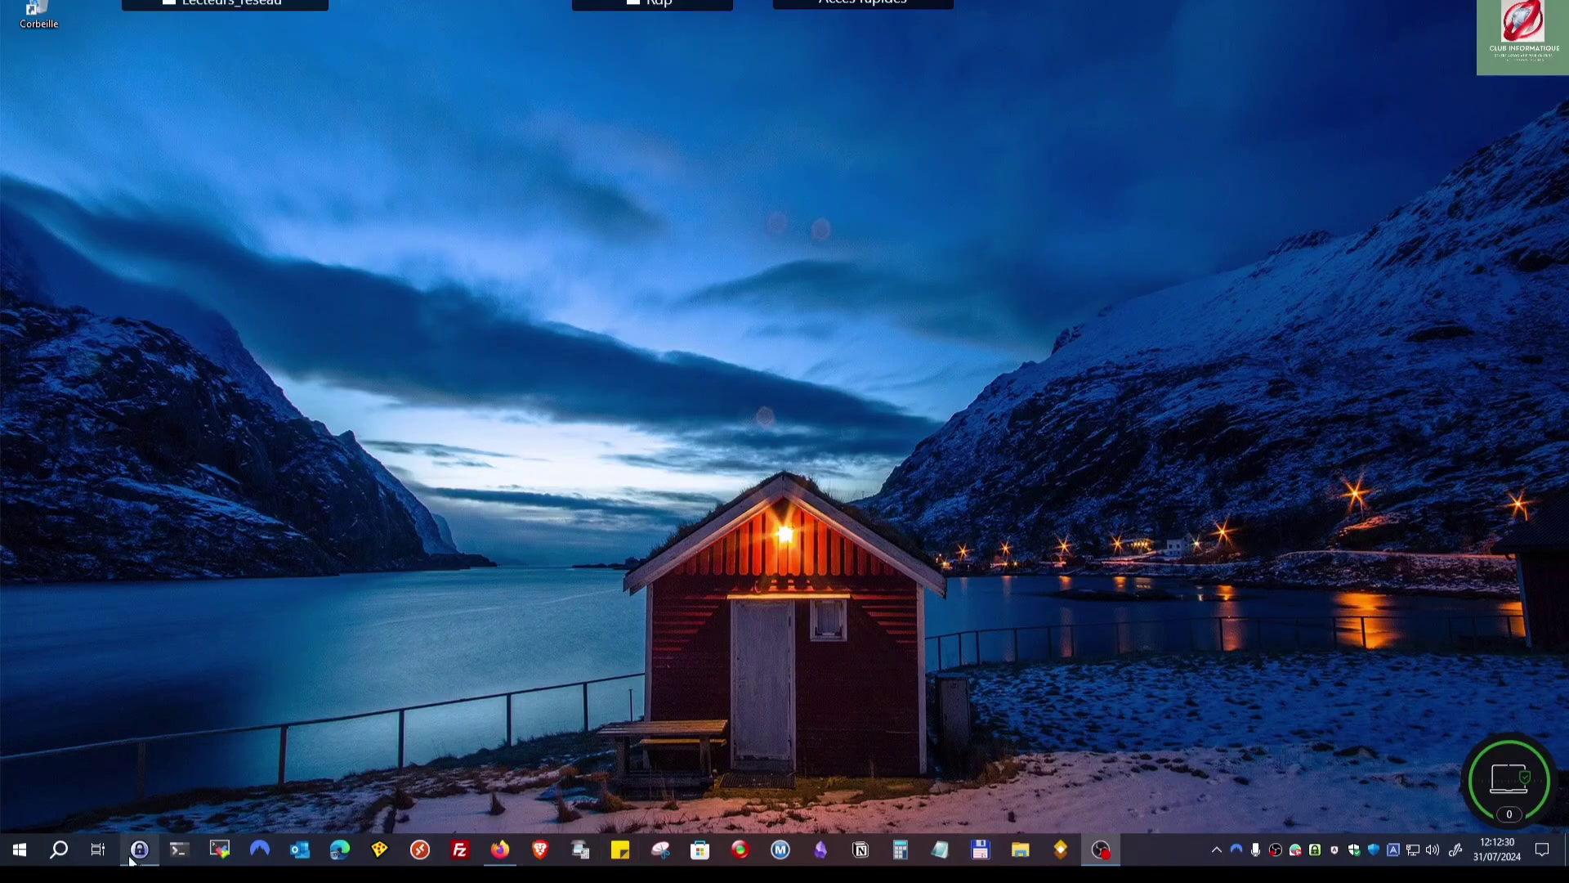
Switch to the TP-Link router administration in Firefox and open the dynamic DNS settings of its advanced configuration.
{"action": "left_click", "coordinate": [501, 850]}
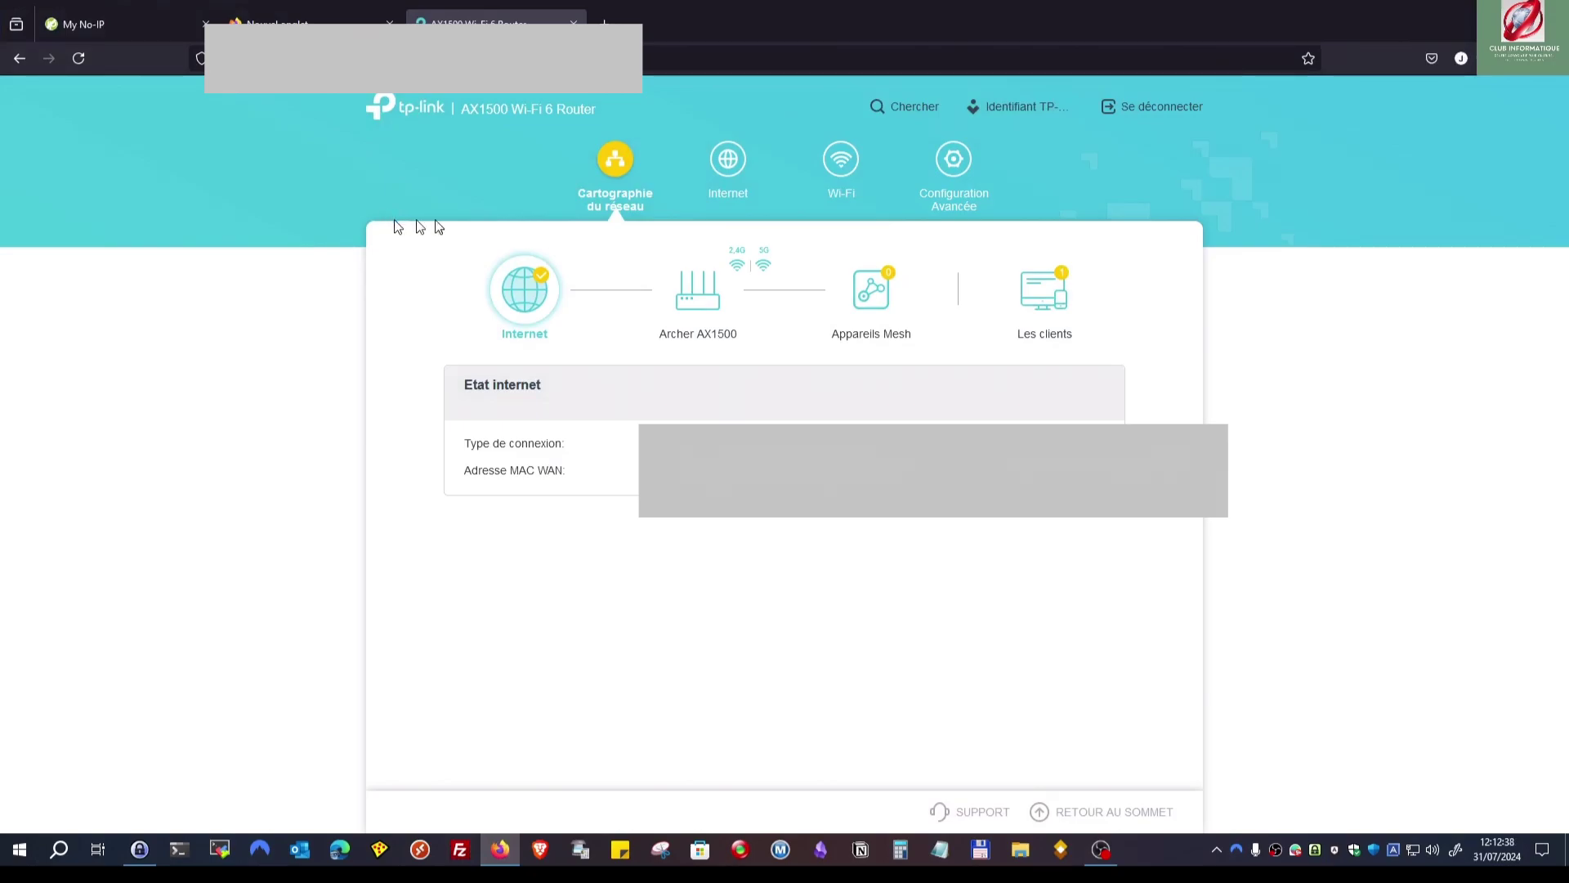
{"action": "left_click", "coordinate": [950, 176]}
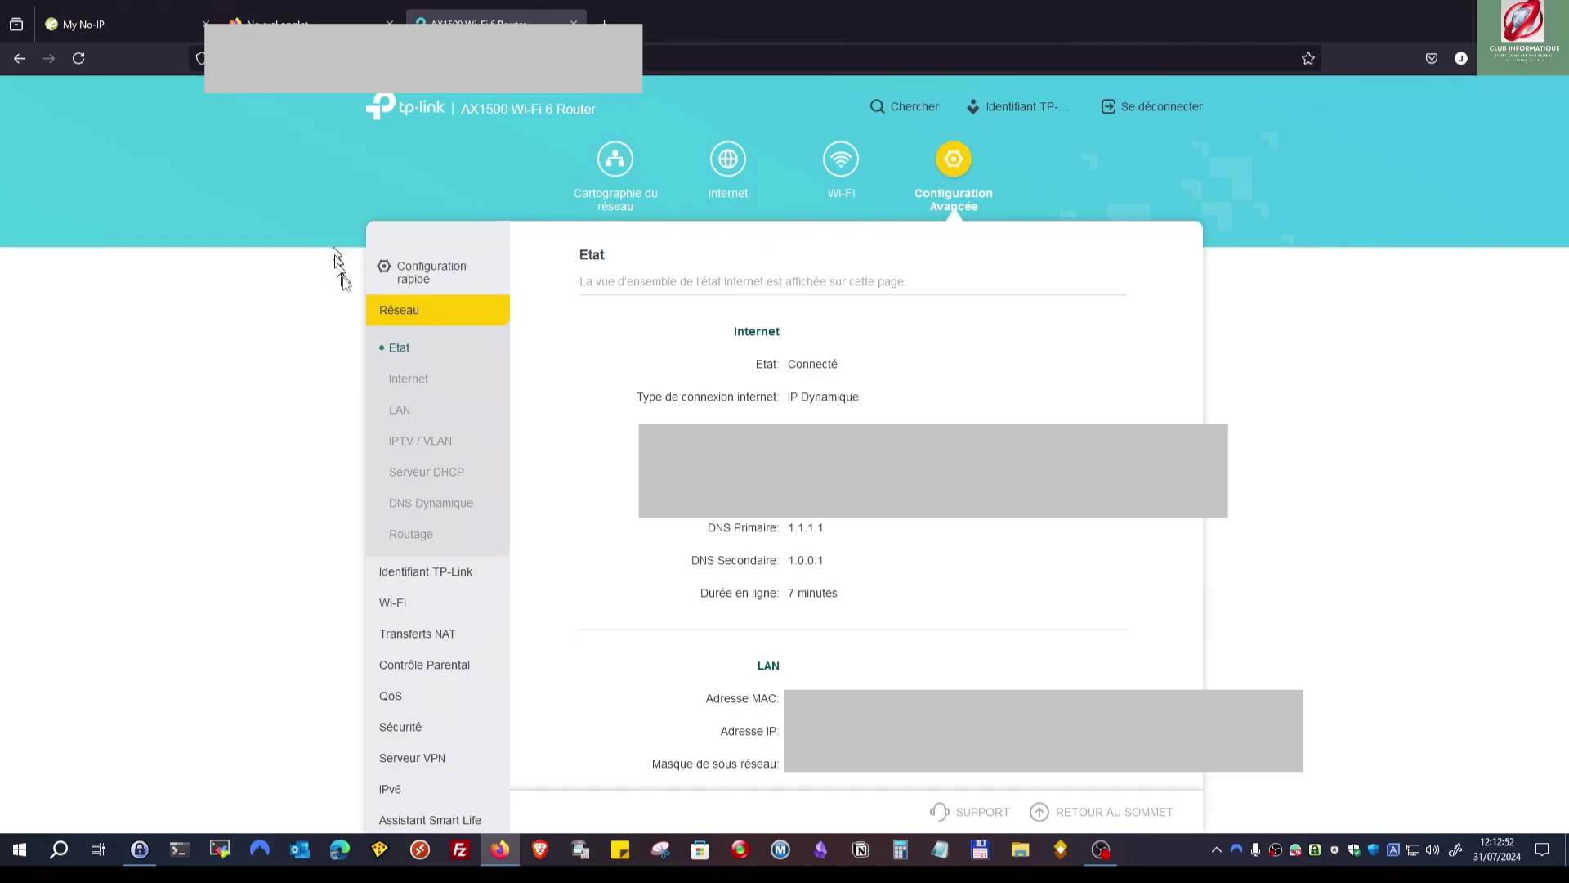
{"action": "left_click", "coordinate": [409, 510]}
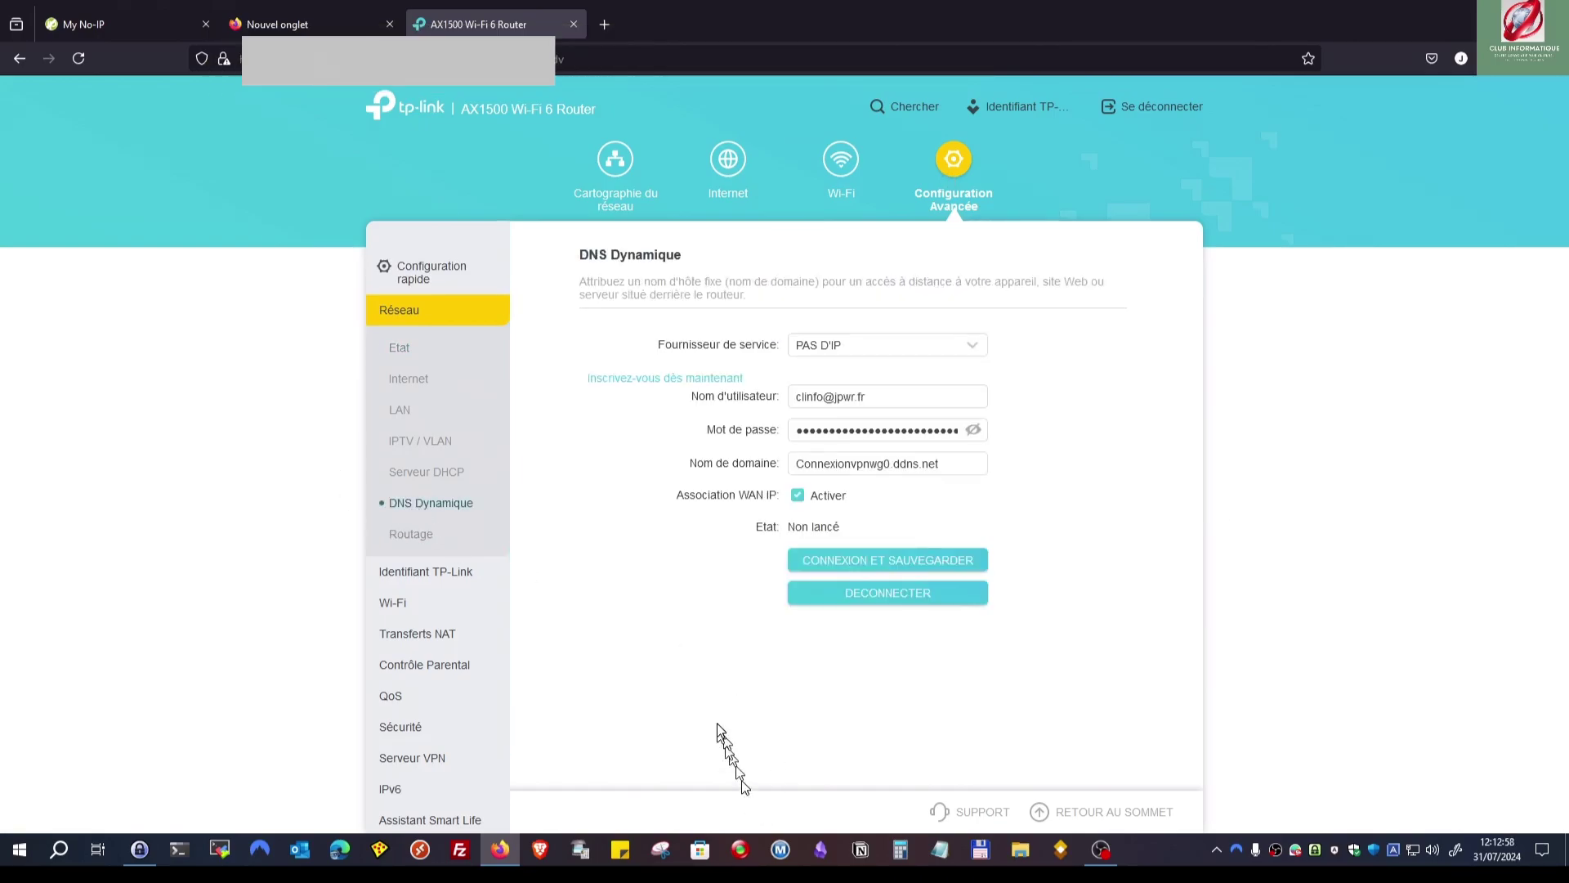
Choose PAS D'IP as the dynamic DNS provider and connect and save the settings for Connexionvpnwg0.ddns.net.
{"action": "left_click", "coordinate": [976, 347]}
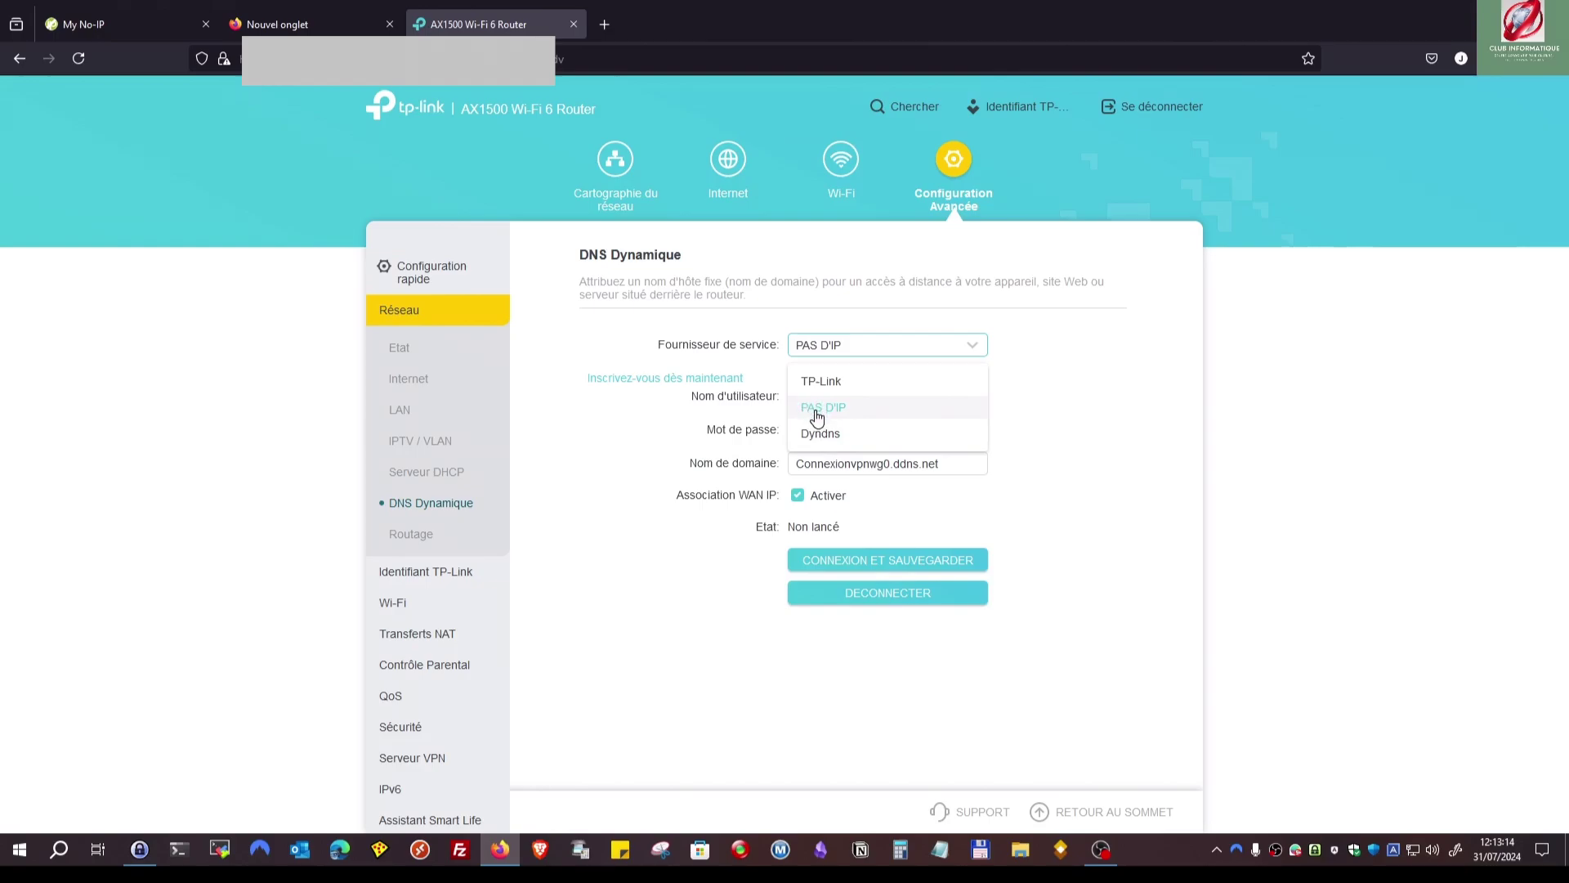
{"action": "left_click", "coordinate": [818, 408]}
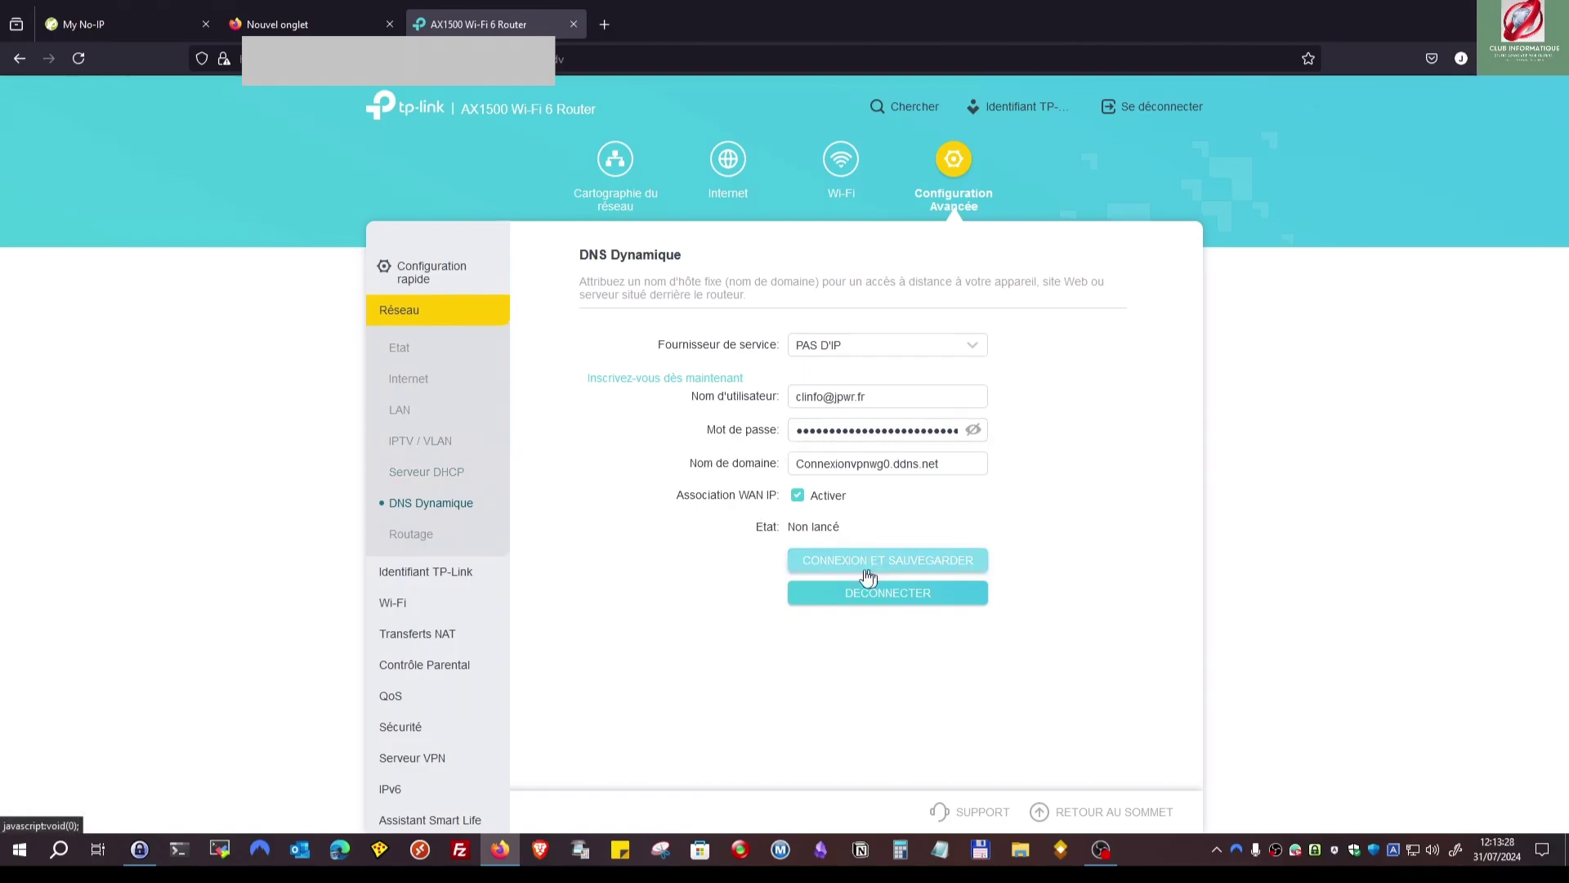
{"action": "left_click", "coordinate": [791, 463]}
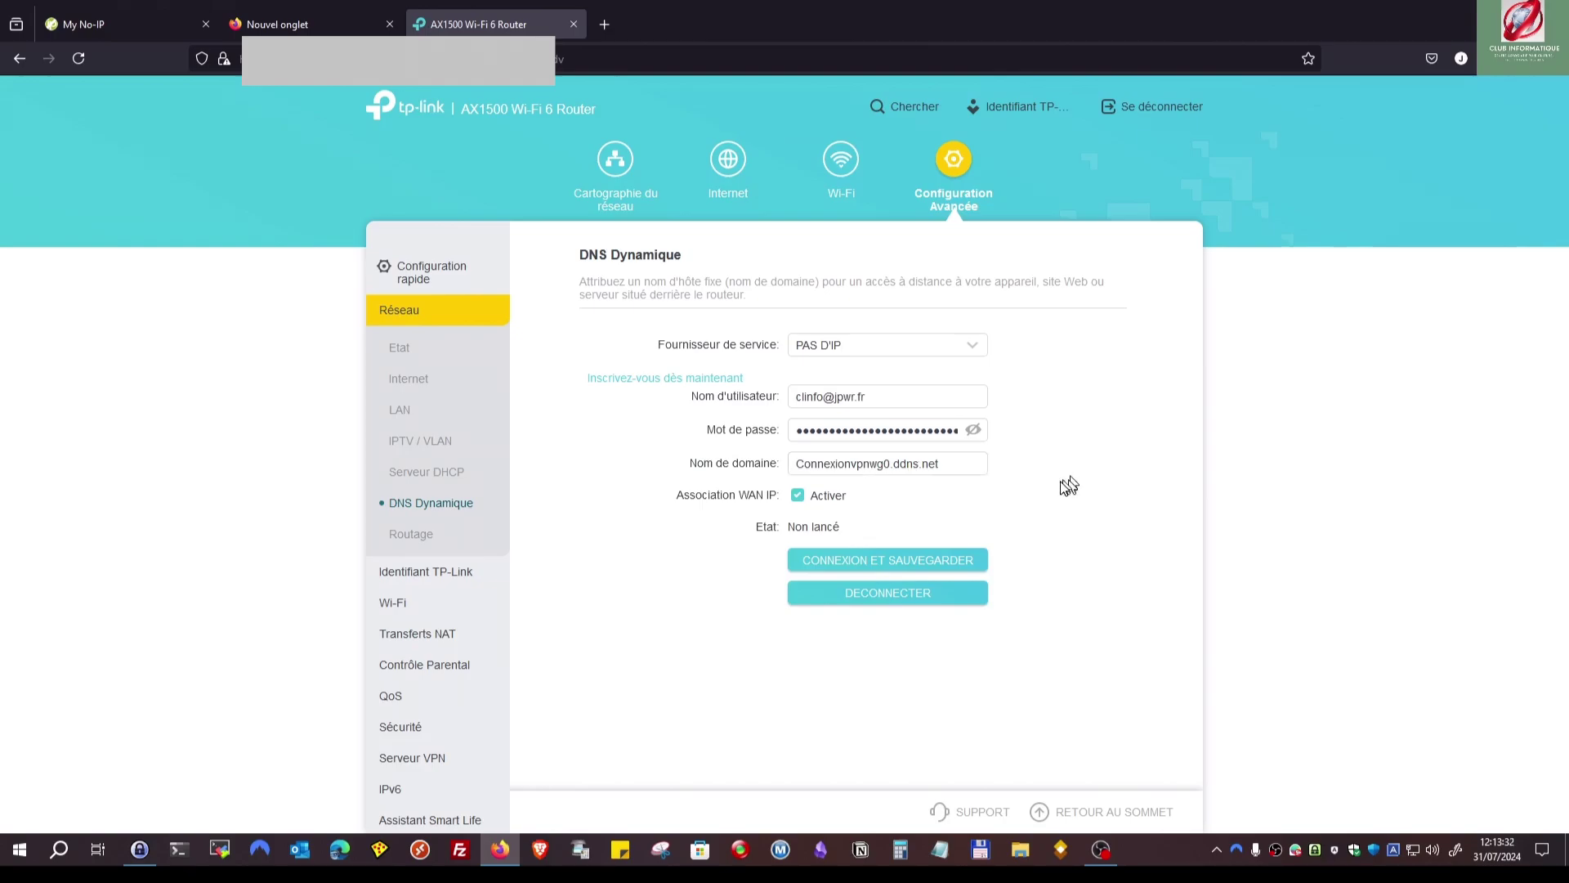
{"action": "left_click", "coordinate": [860, 463]}
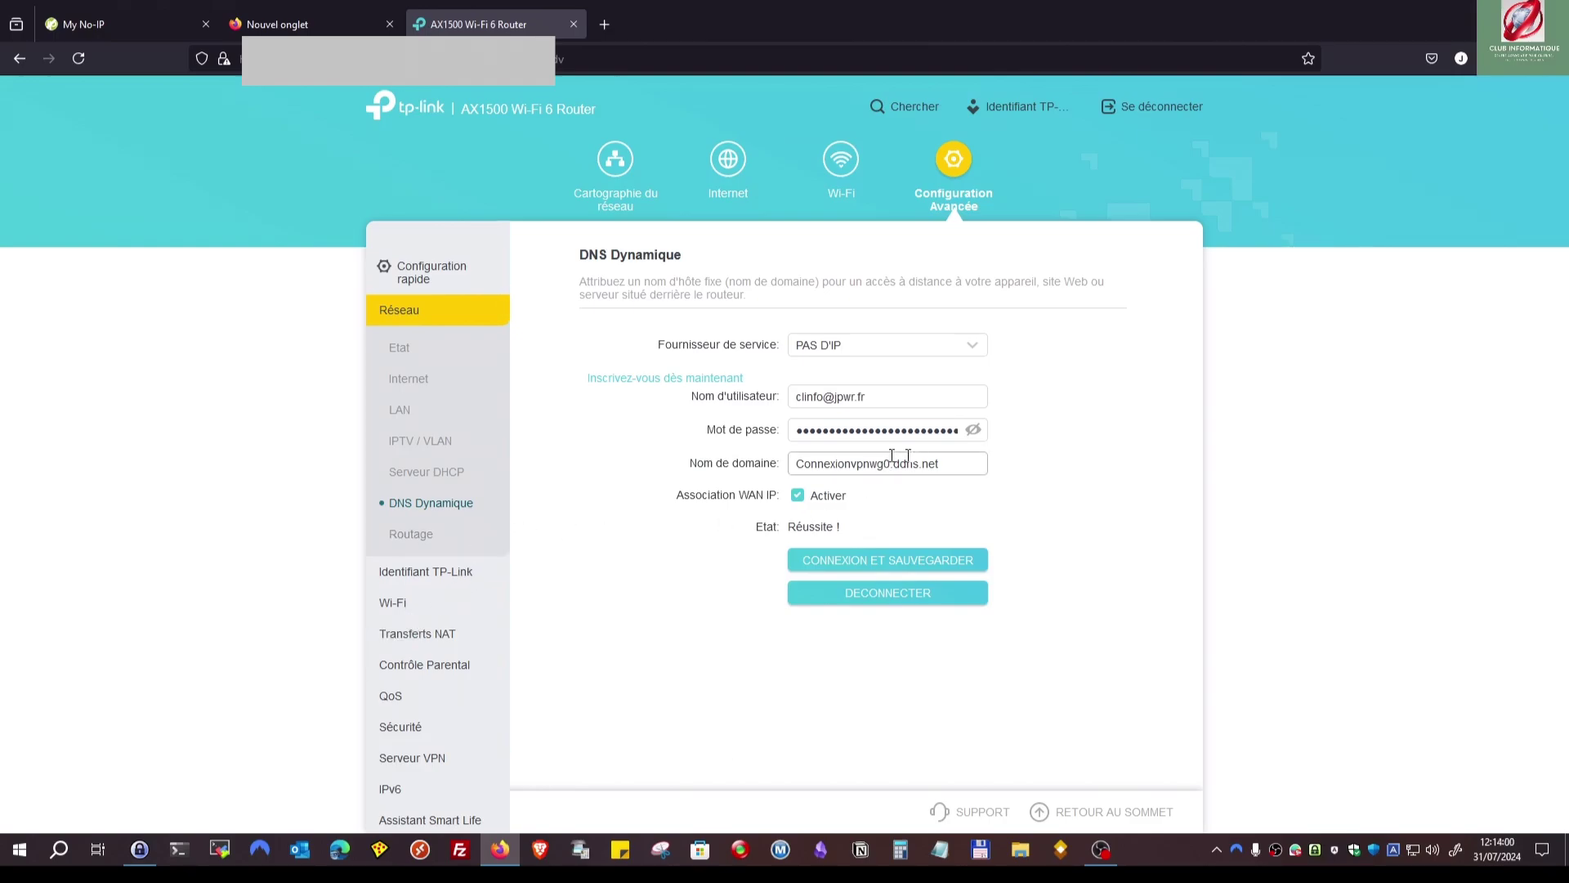
Highlight the domain name in the dynamic DNS settings and log out of the router administration.
{"action": "left_click_drag", "start_coordinate": [939, 465], "coordinate": [786, 479]}
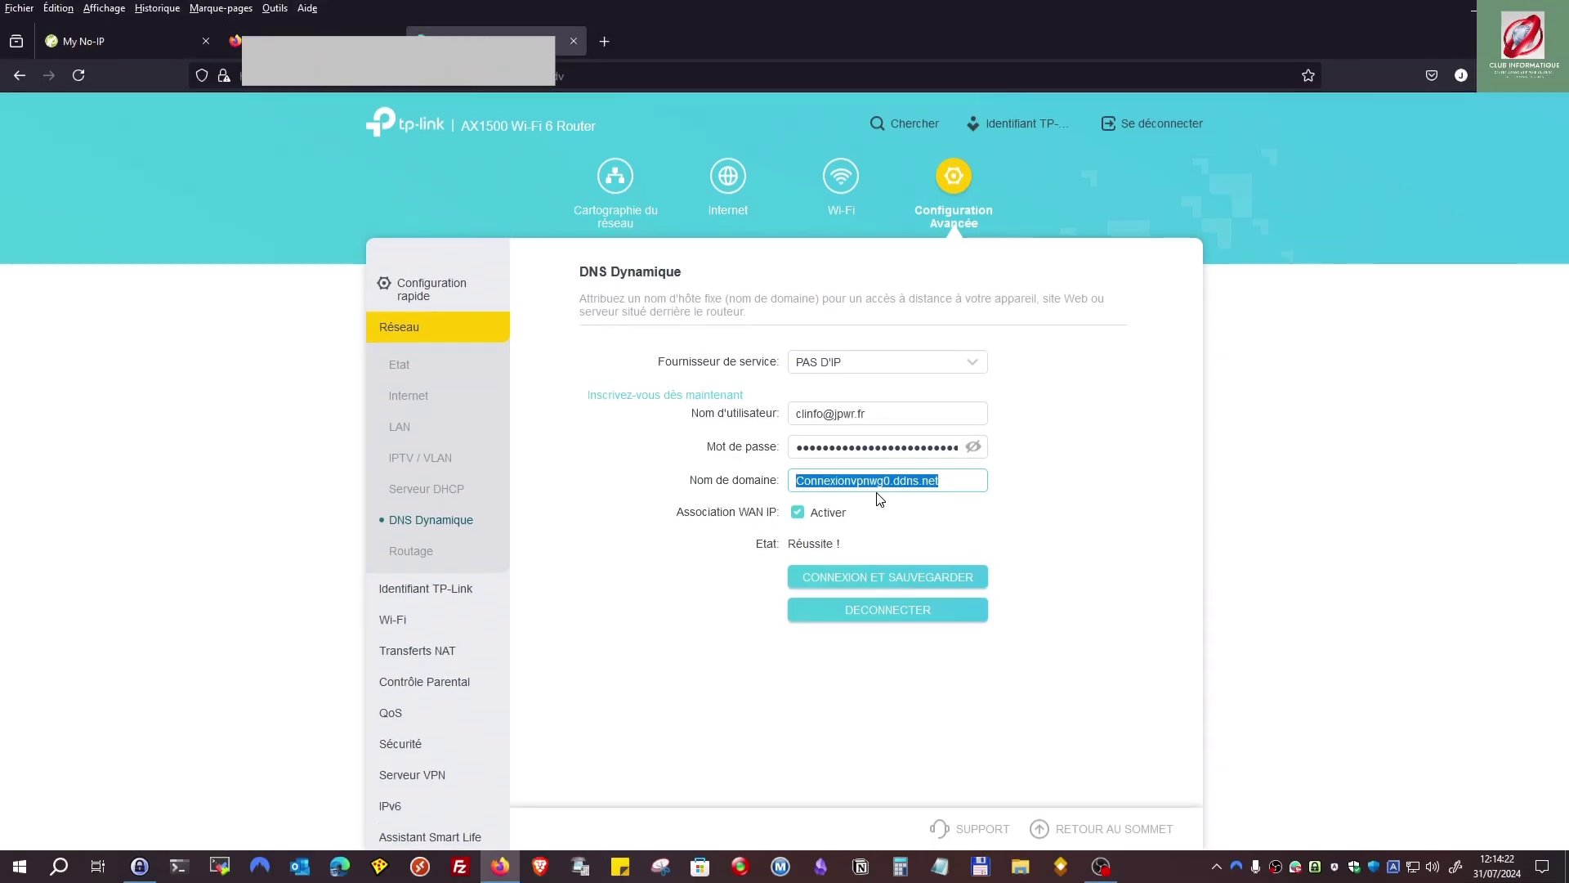
{"action": "left_click", "coordinate": [1165, 132]}
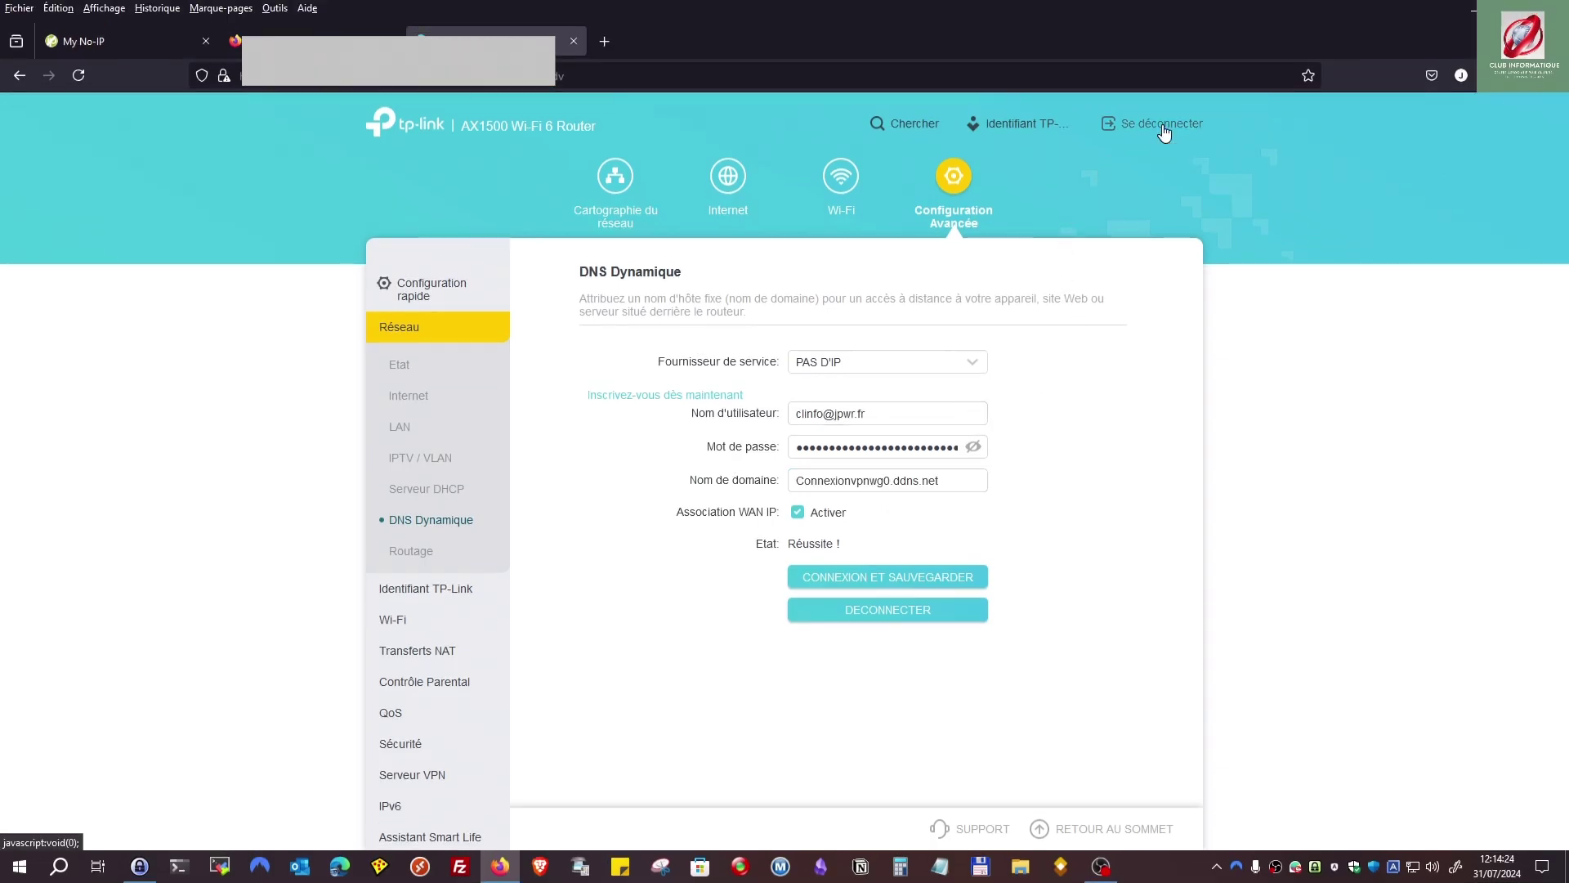
{"action": "left_click", "coordinate": [1165, 131]}
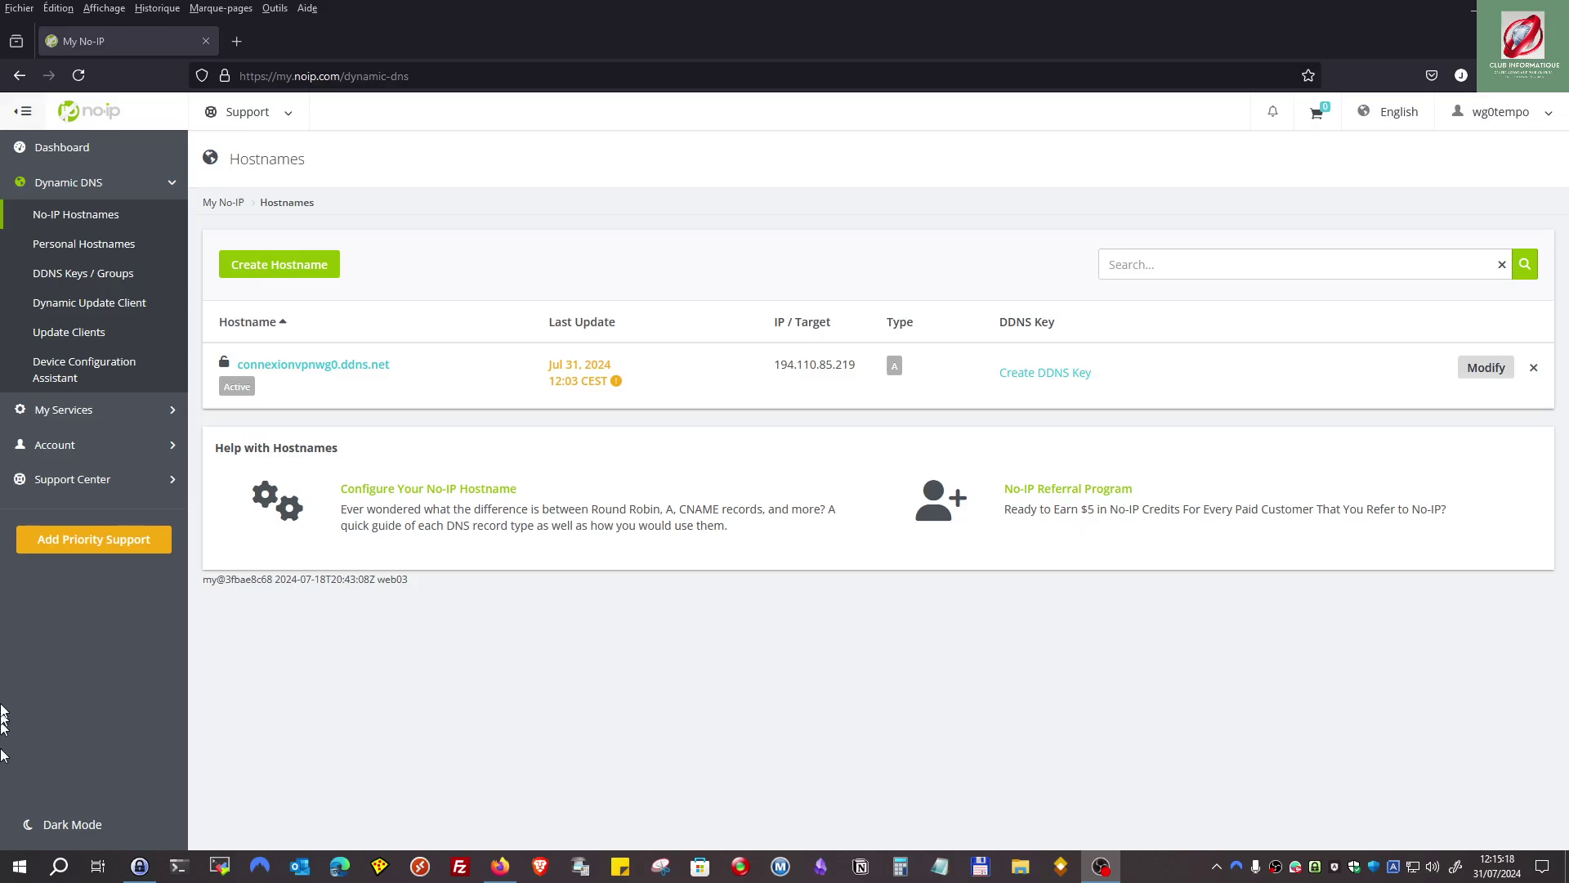
Download No-IP's Dynamic Update Client for Windows, declining the account language change, and close the browser.
{"action": "left_click", "coordinate": [86, 311]}
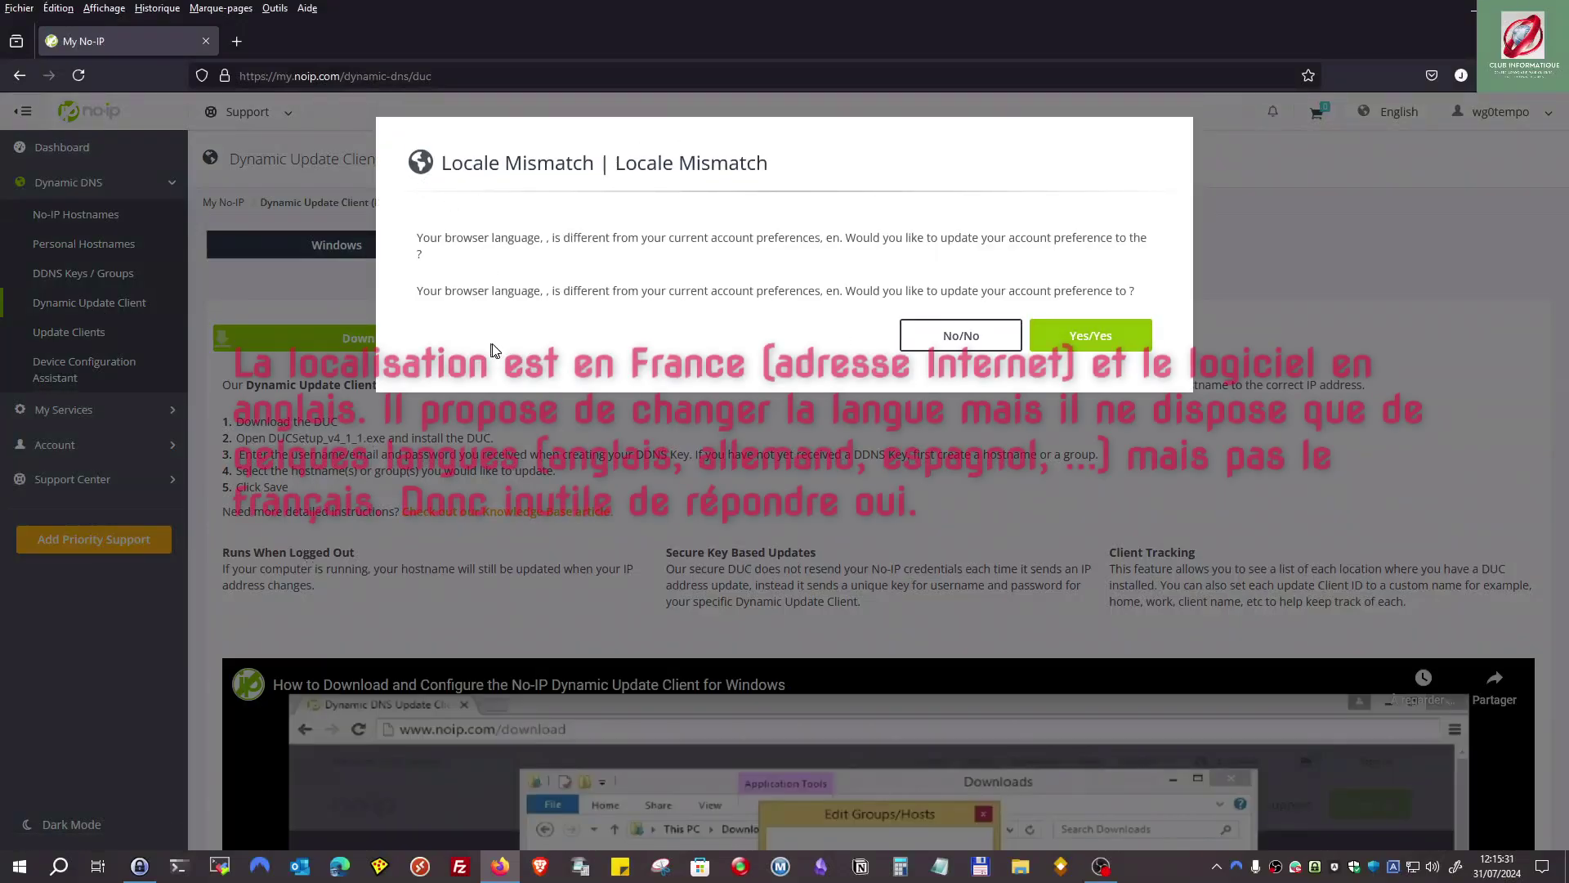
{"action": "left_click", "coordinate": [956, 348]}
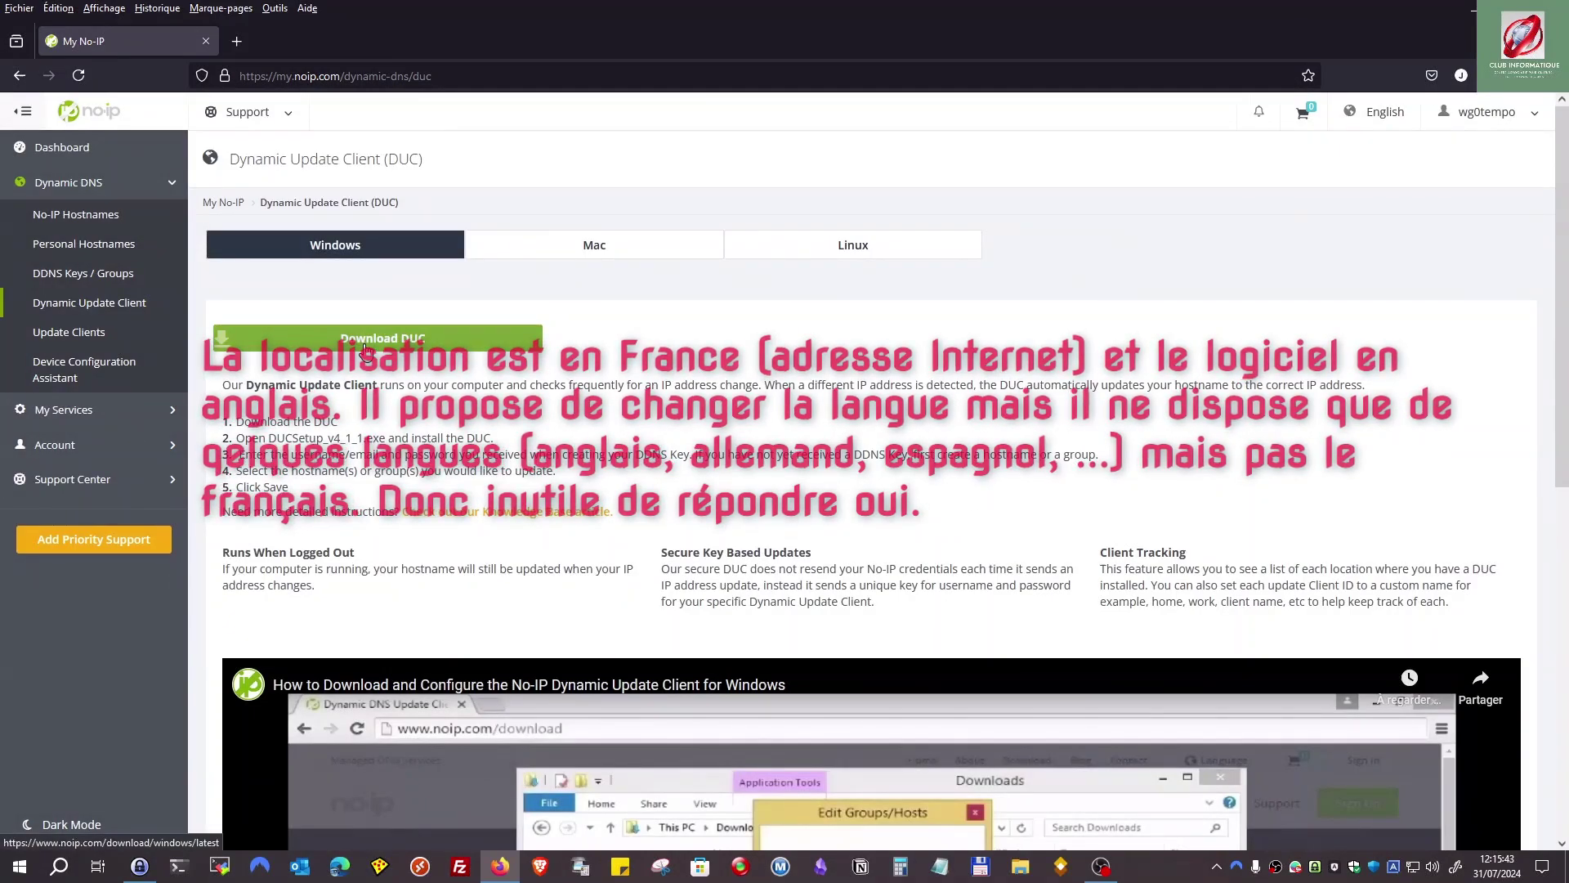
{"action": "scroll", "coordinate": [383, 409], "scroll_direction": "down", "scroll_amount": 5}
{"action": "scroll", "coordinate": [382, 409], "scroll_direction": "up", "scroll_amount": 5}
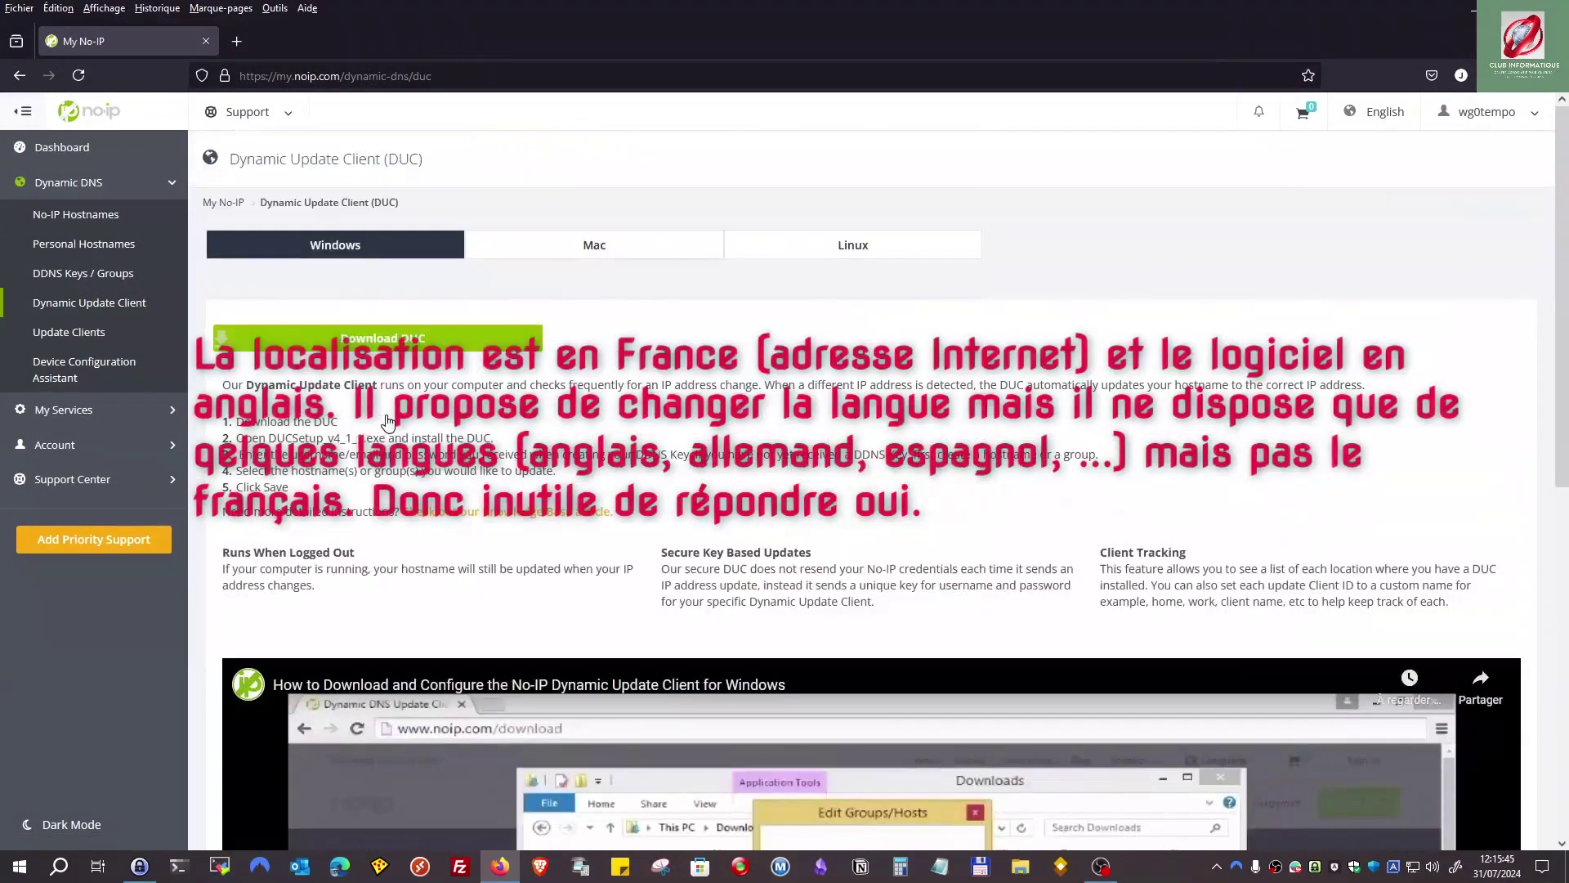
{"action": "left_click", "coordinate": [381, 357]}
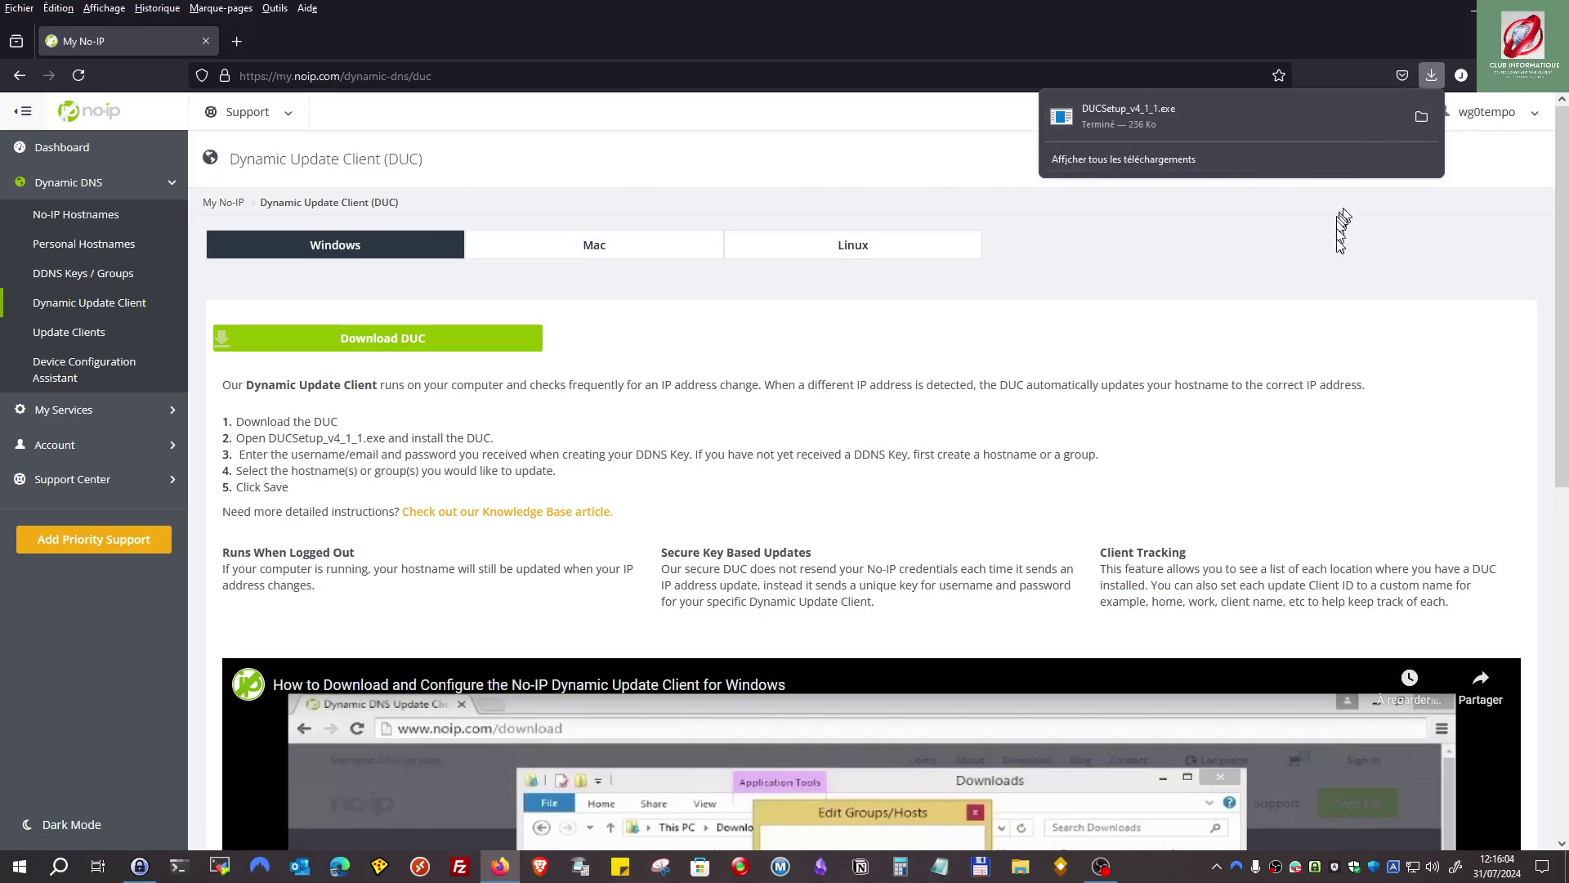
{"action": "left_click", "coordinate": [1336, 262]}
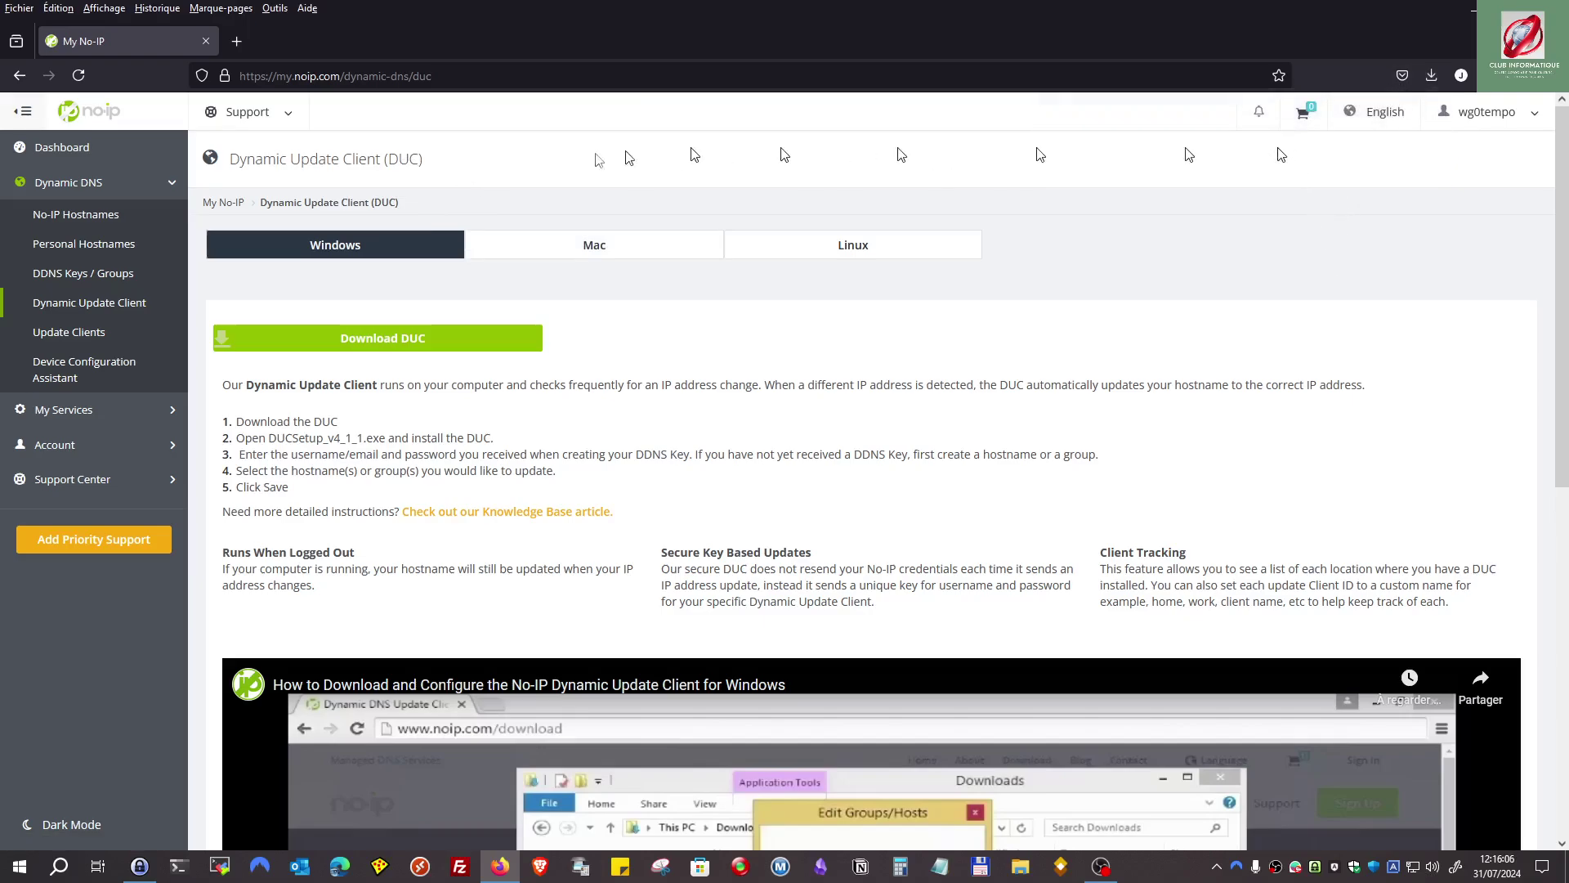
{"action": "left_click", "coordinate": [1471, 27]}
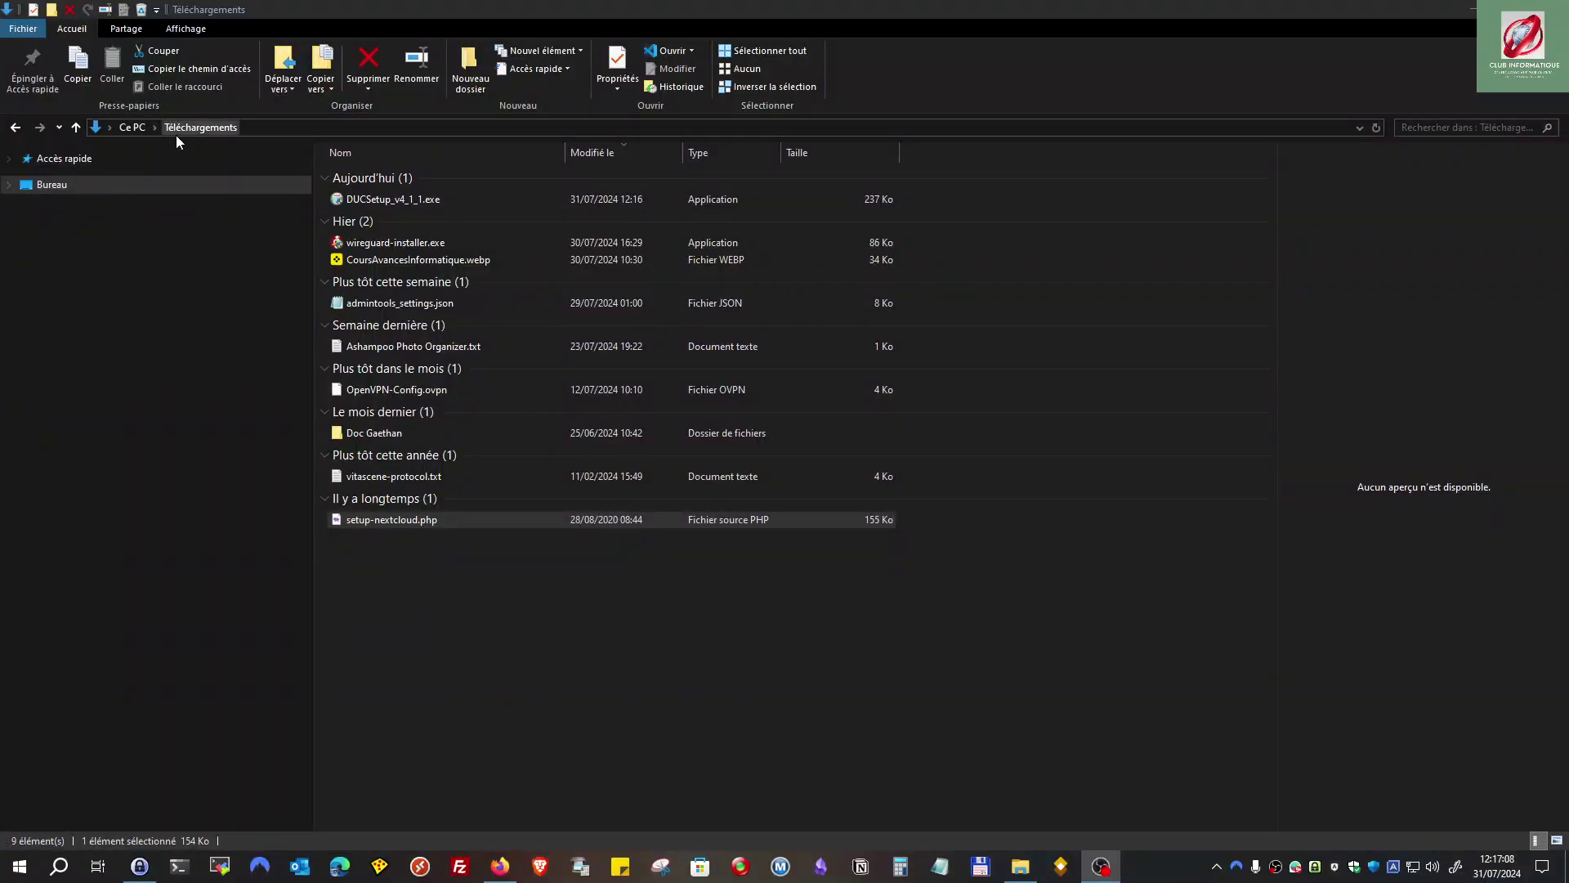
Run DUCSetup_v4_1_1.exe, associate the host connexionvpnwg0.ddns.net with the update client, save and close the client window.
{"action": "double_click", "coordinate": [374, 202]}
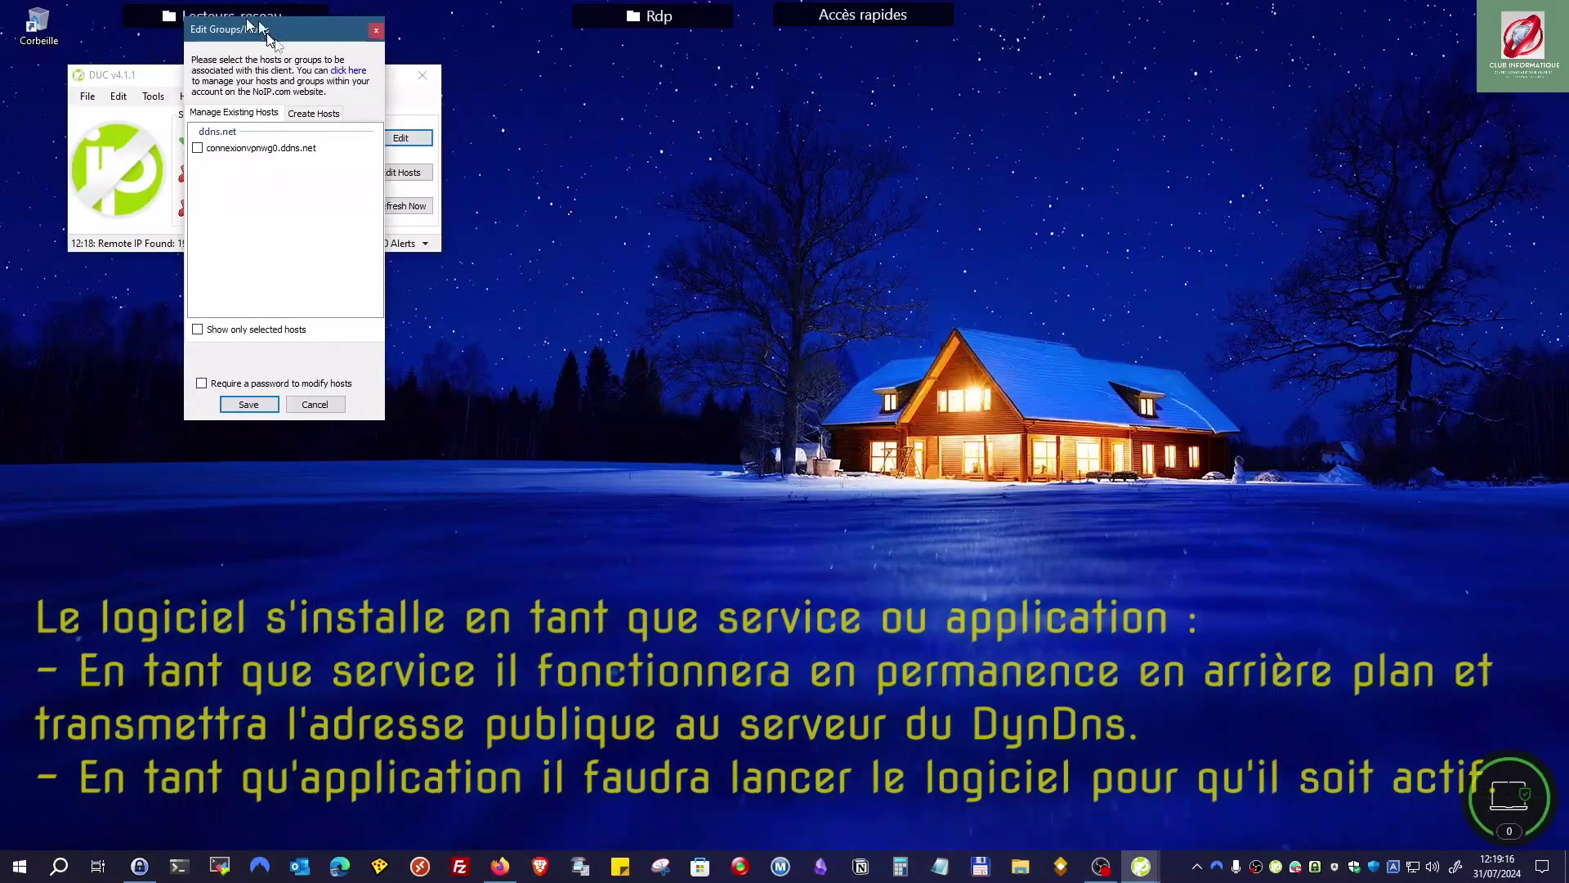
{"action": "left_click_drag", "start_coordinate": [267, 40], "coordinate": [249, 106]}
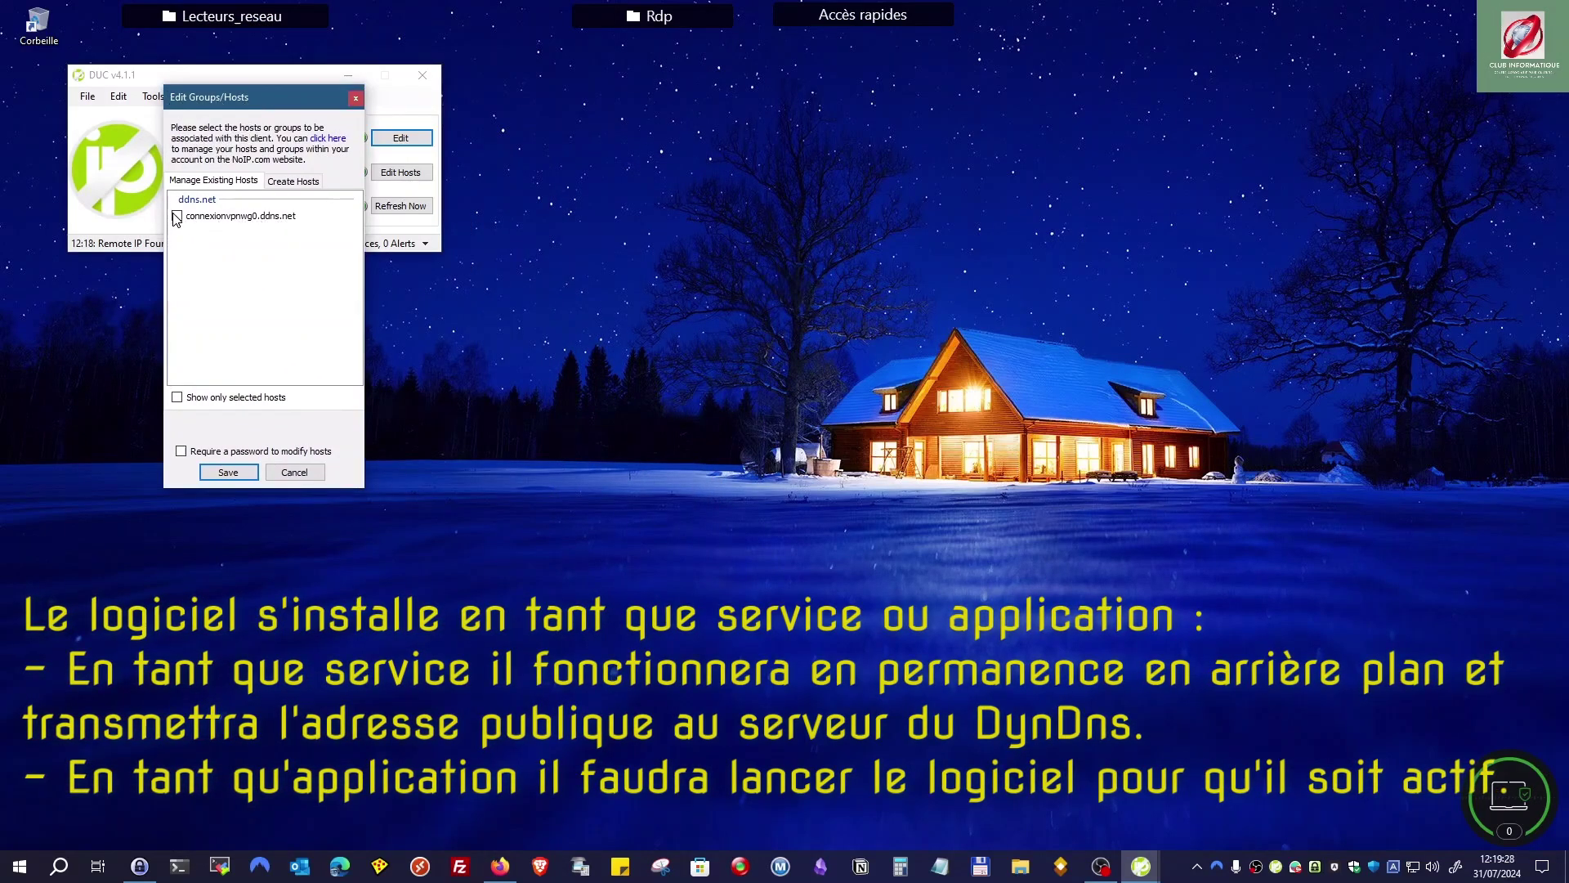
{"action": "left_click", "coordinate": [177, 216]}
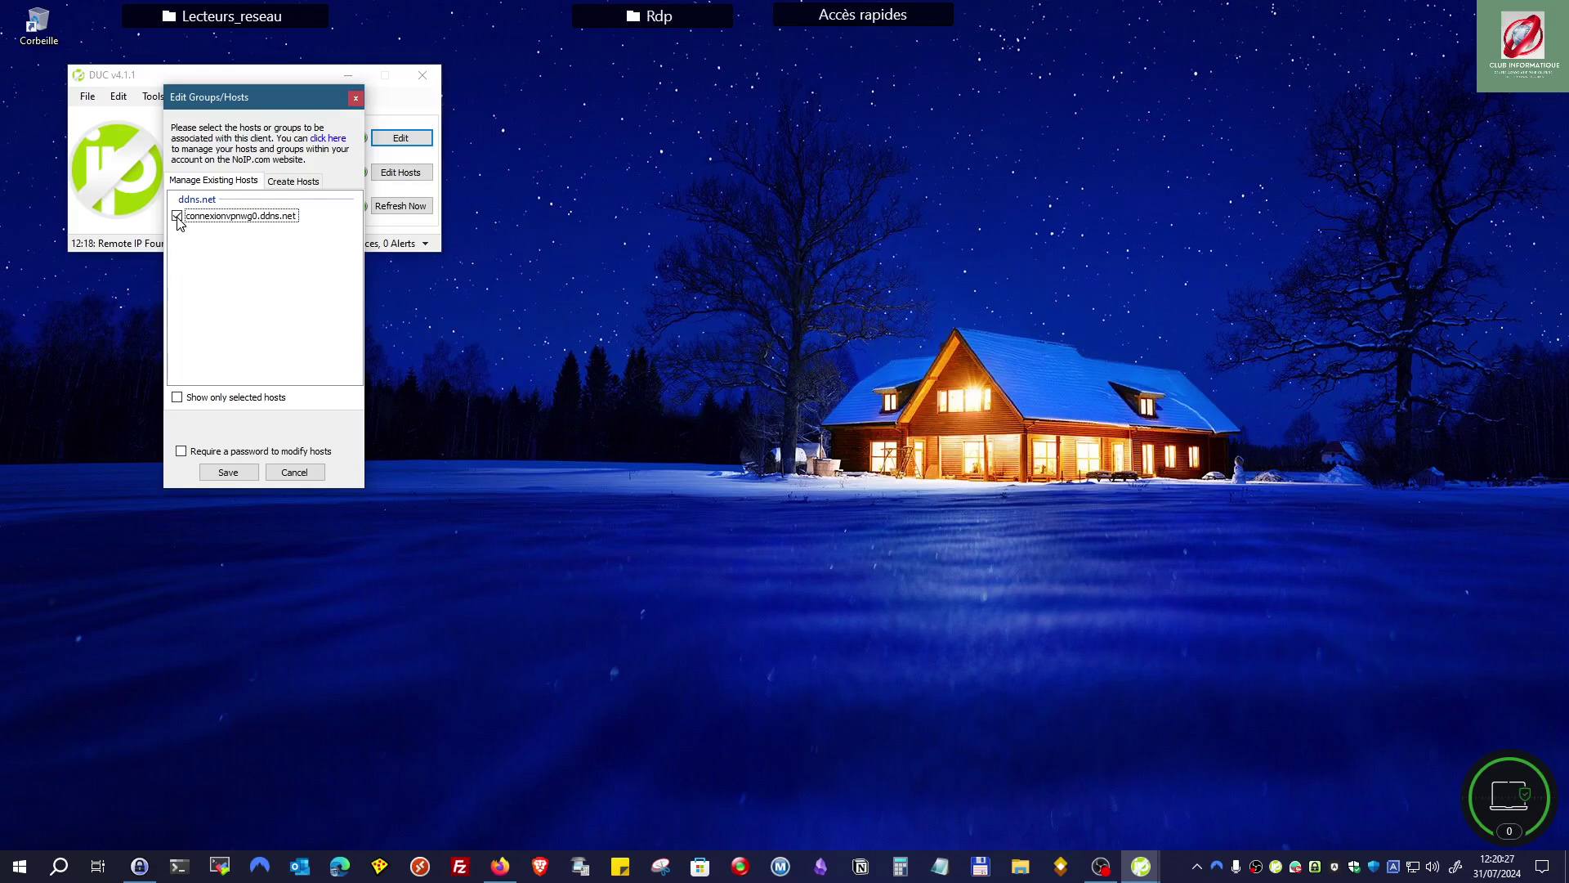
{"action": "left_click", "coordinate": [237, 473]}
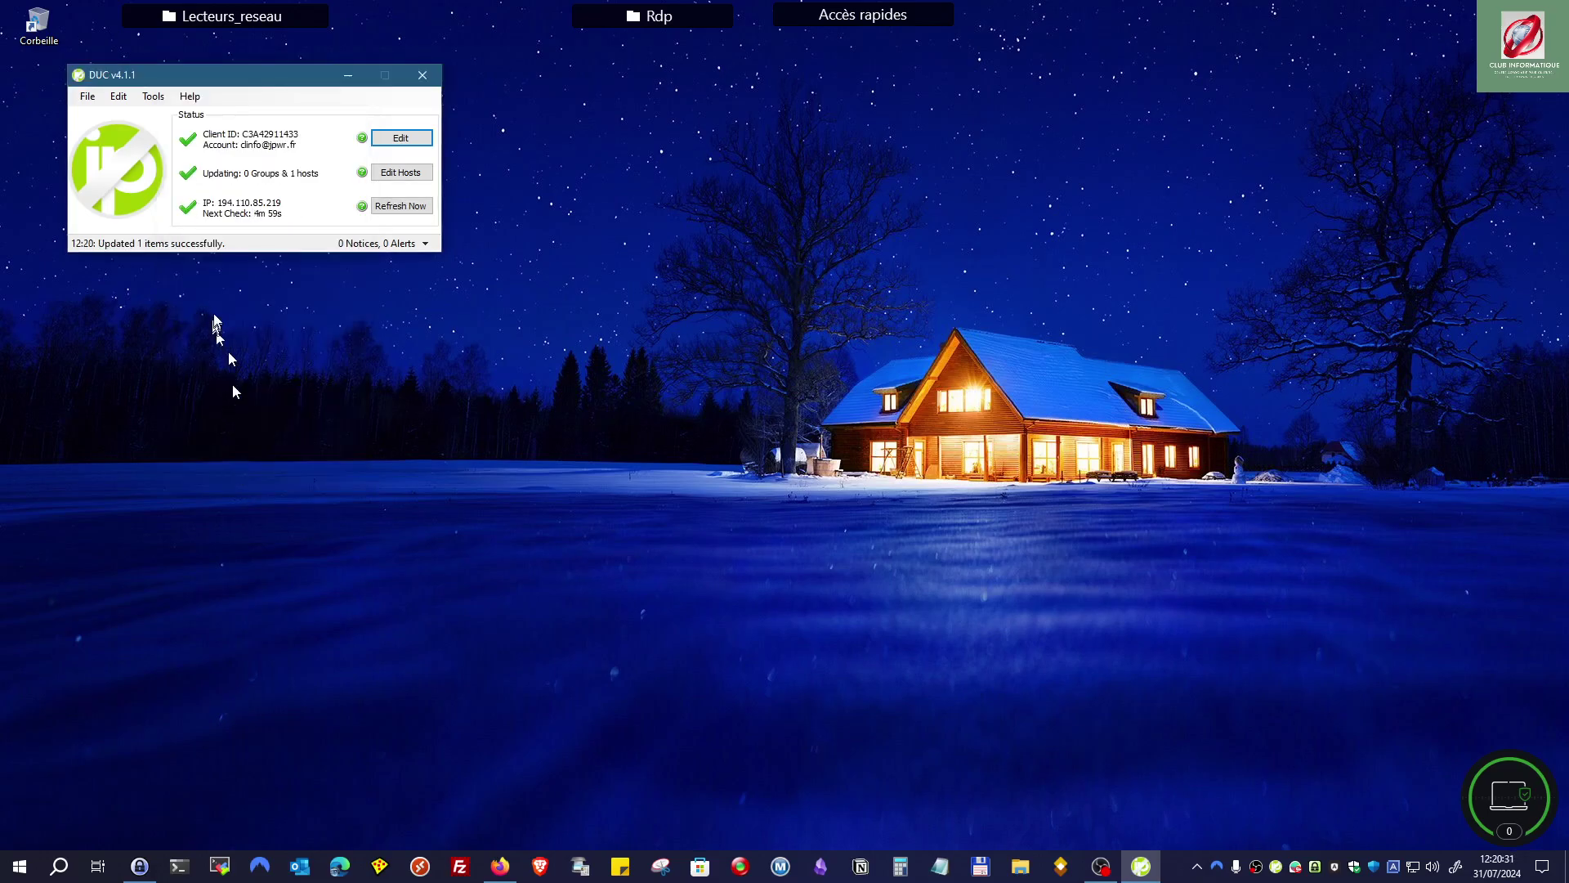
{"action": "left_click_drag", "start_coordinate": [221, 75], "coordinate": [219, 252]}
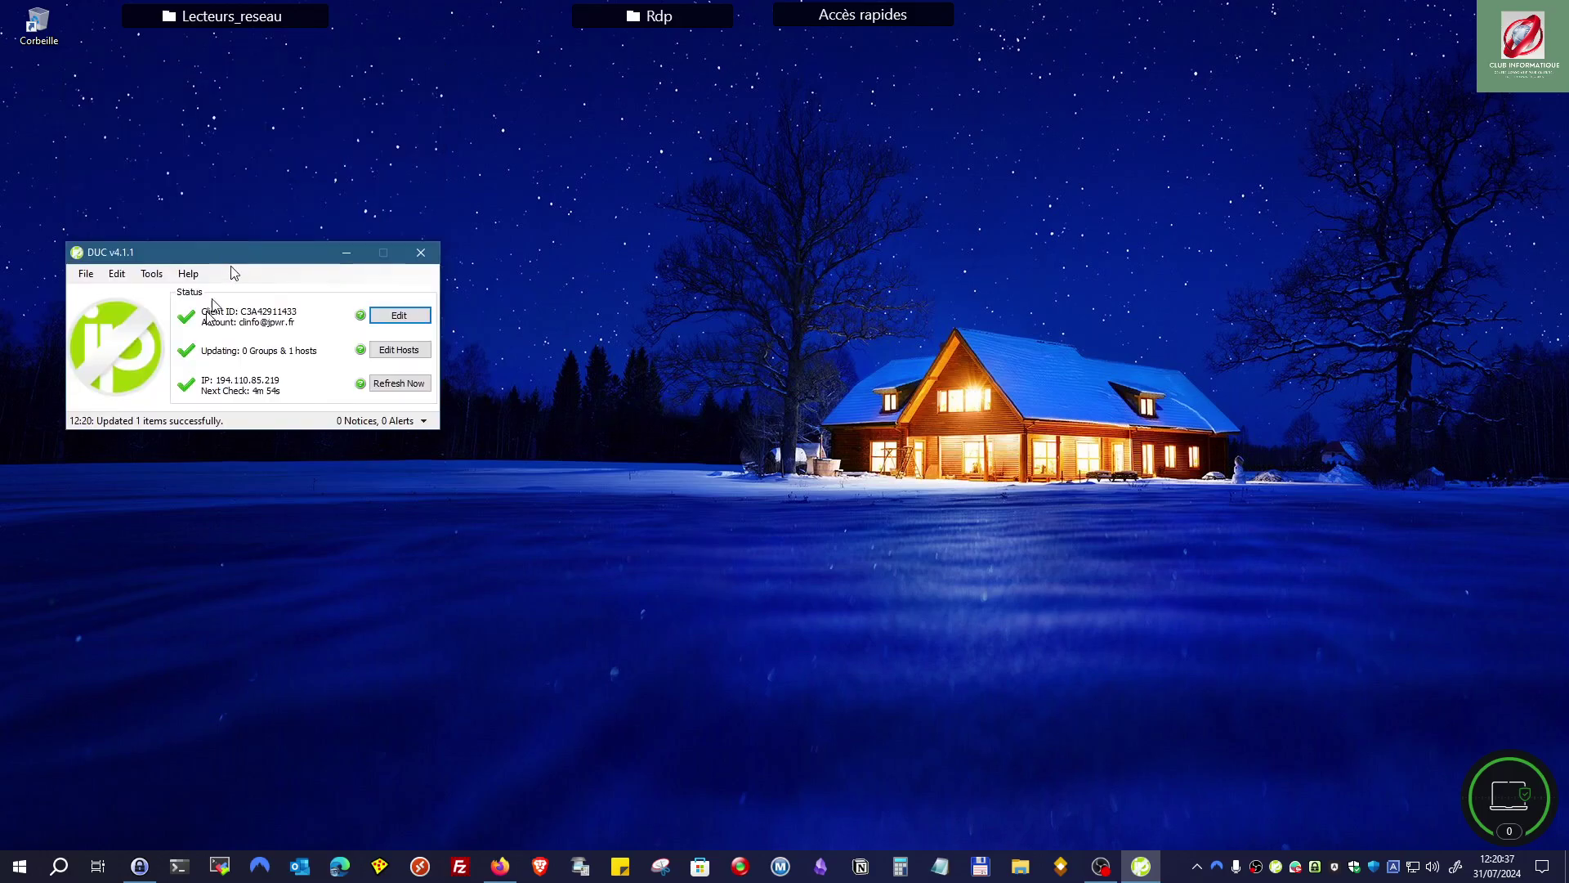
{"action": "left_click", "coordinate": [423, 254]}
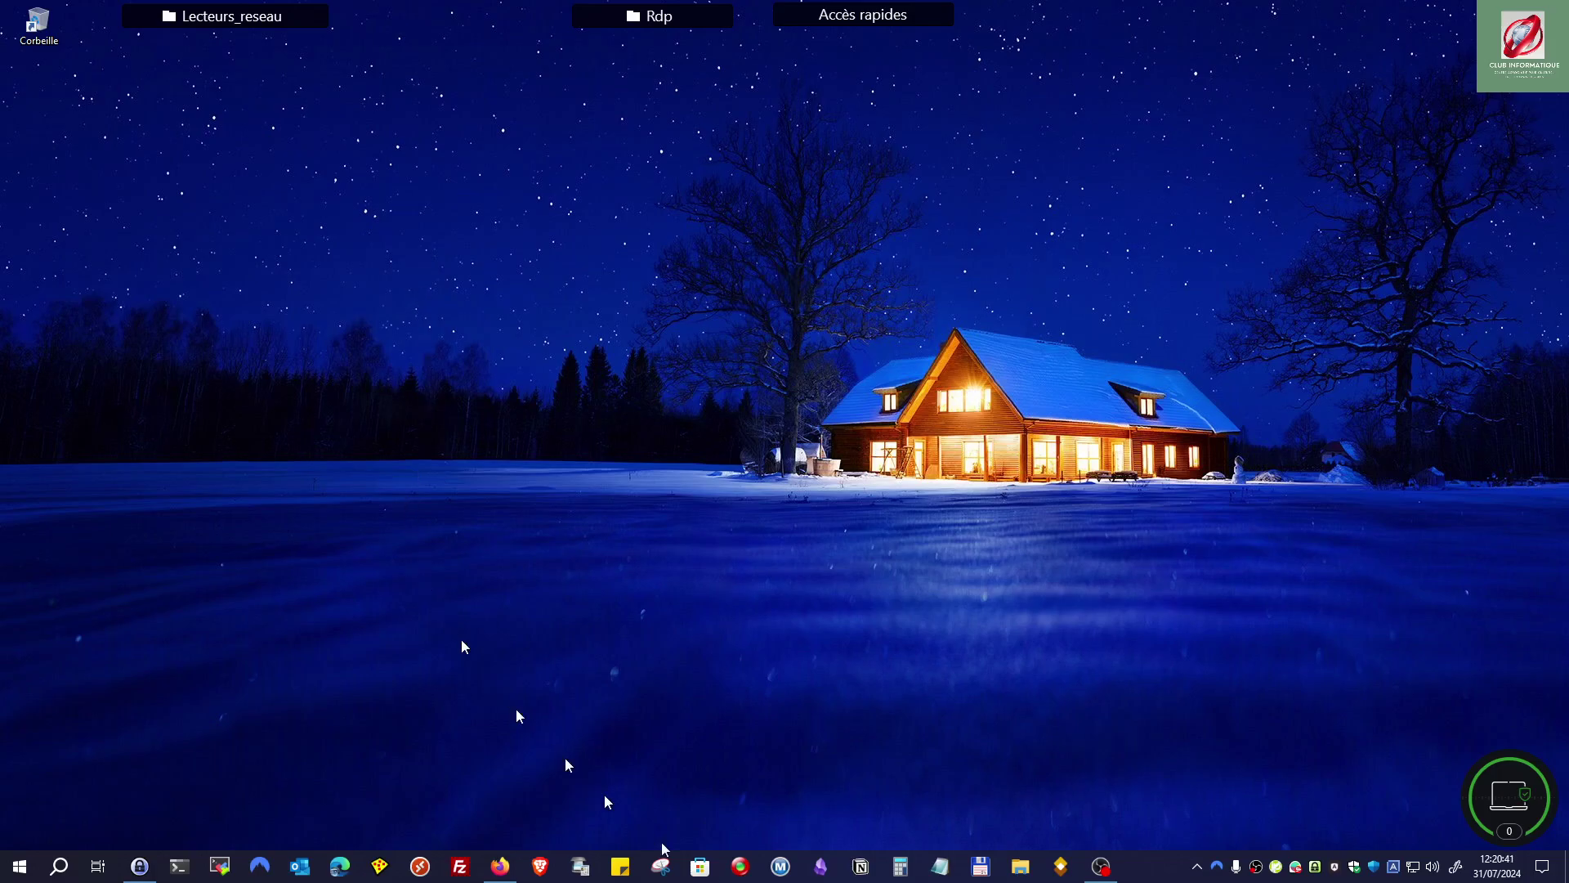
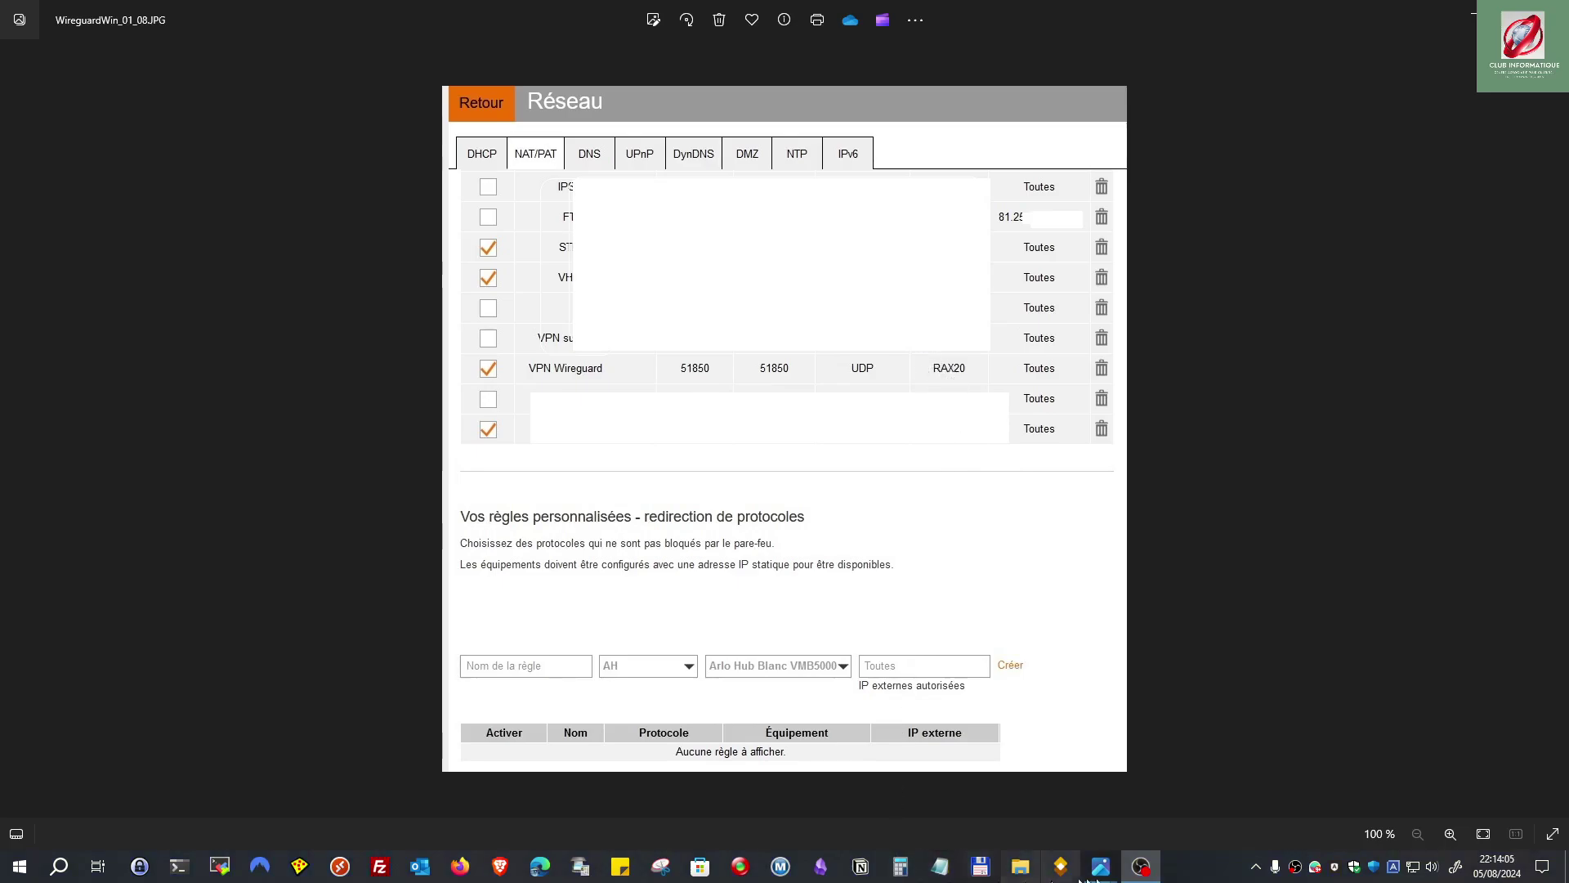
Bring up the network diagram WireguardWin_01_05.JPG, examine the local and public IP addresses, and minimize it.
{"action": "mouse_move", "coordinate": [1112, 870]}
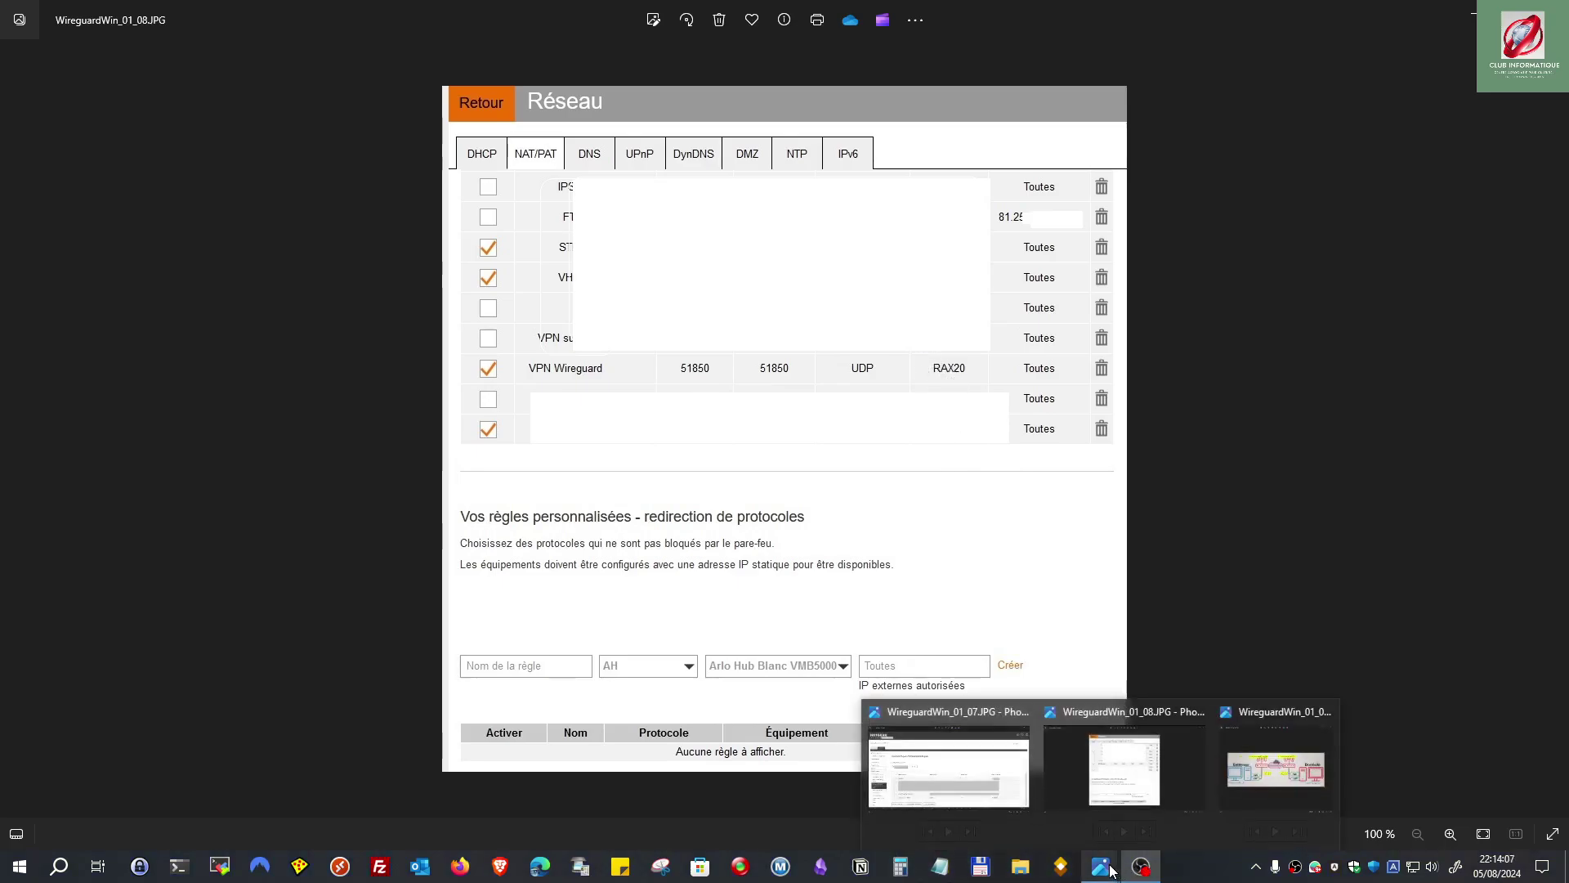
{"action": "left_click", "coordinate": [1243, 764]}
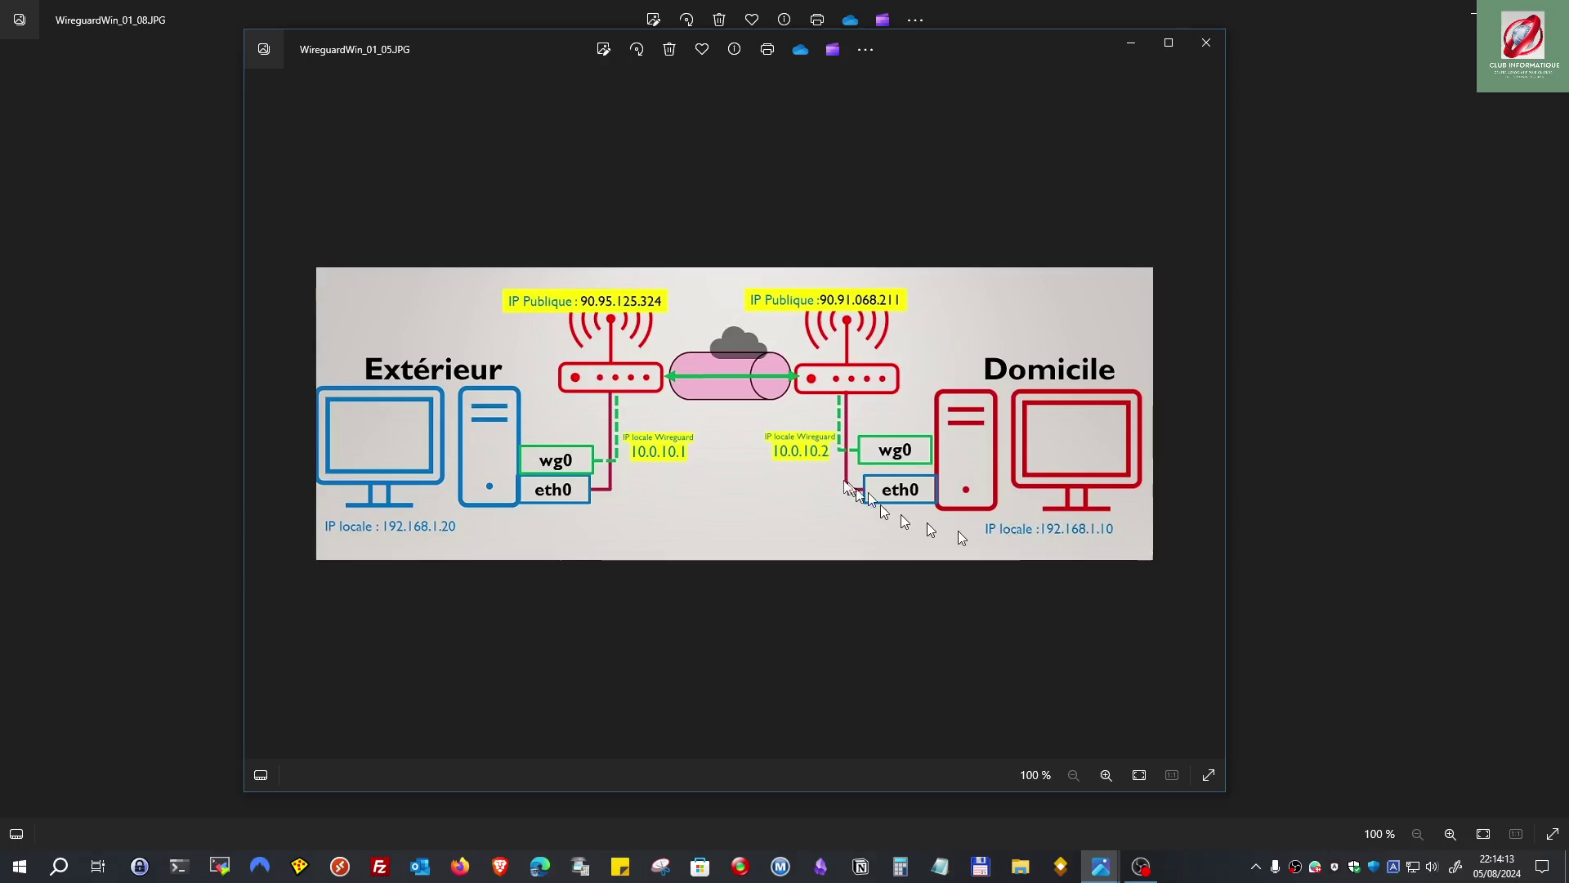
{"action": "left_click", "coordinate": [1130, 43]}
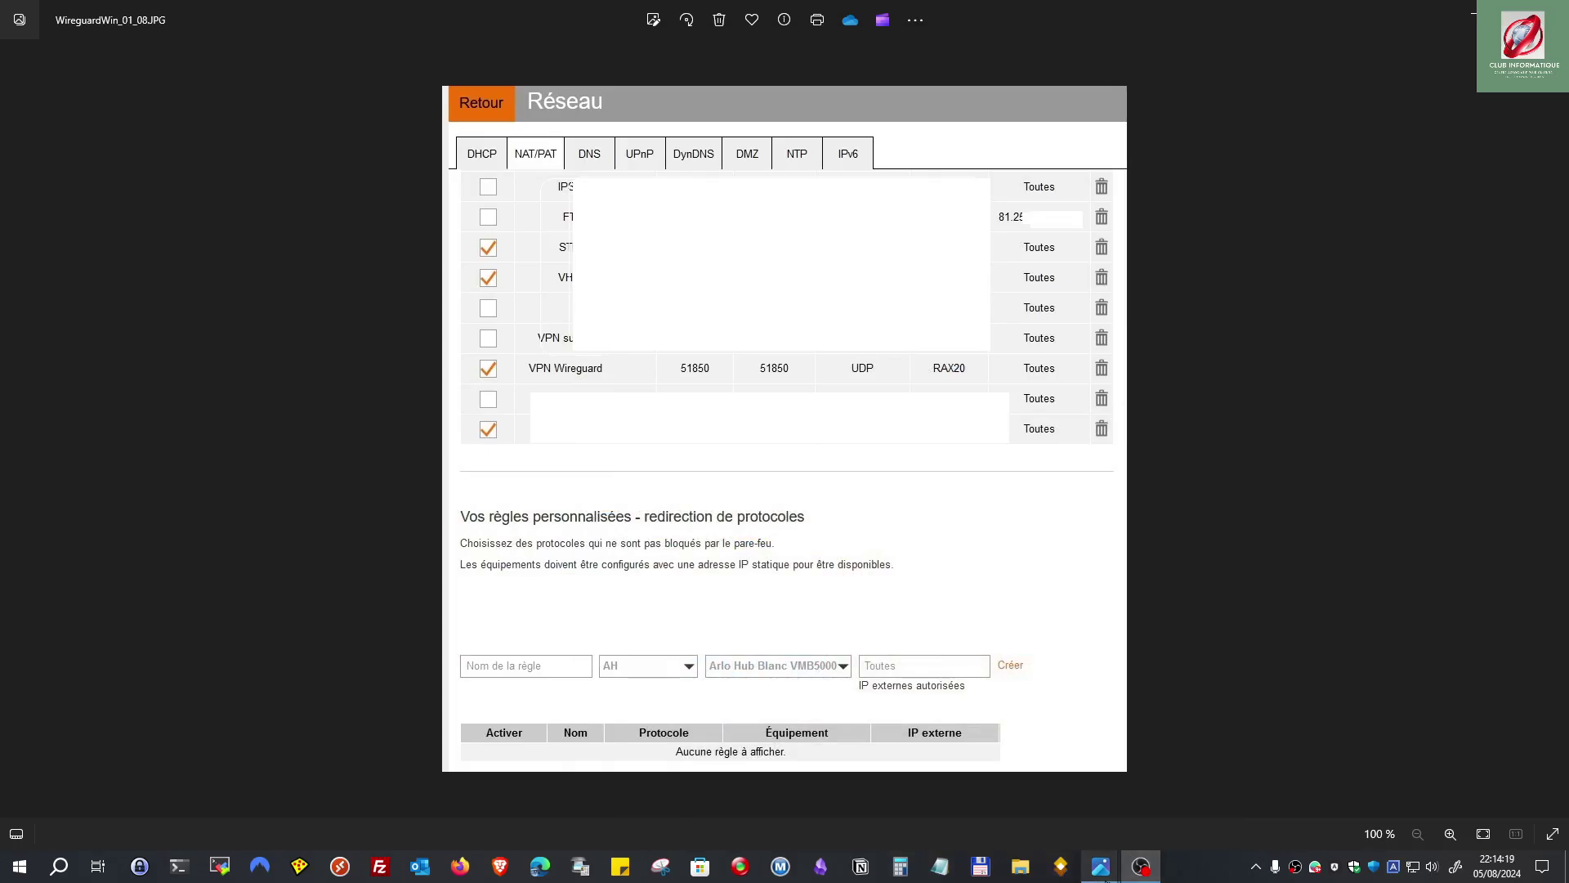
Bring up the capture WireguardWin_01_07.JPG and examine the Netgear router's port forwarding entry for the WireGuard server.
{"action": "mouse_move", "coordinate": [1102, 878]}
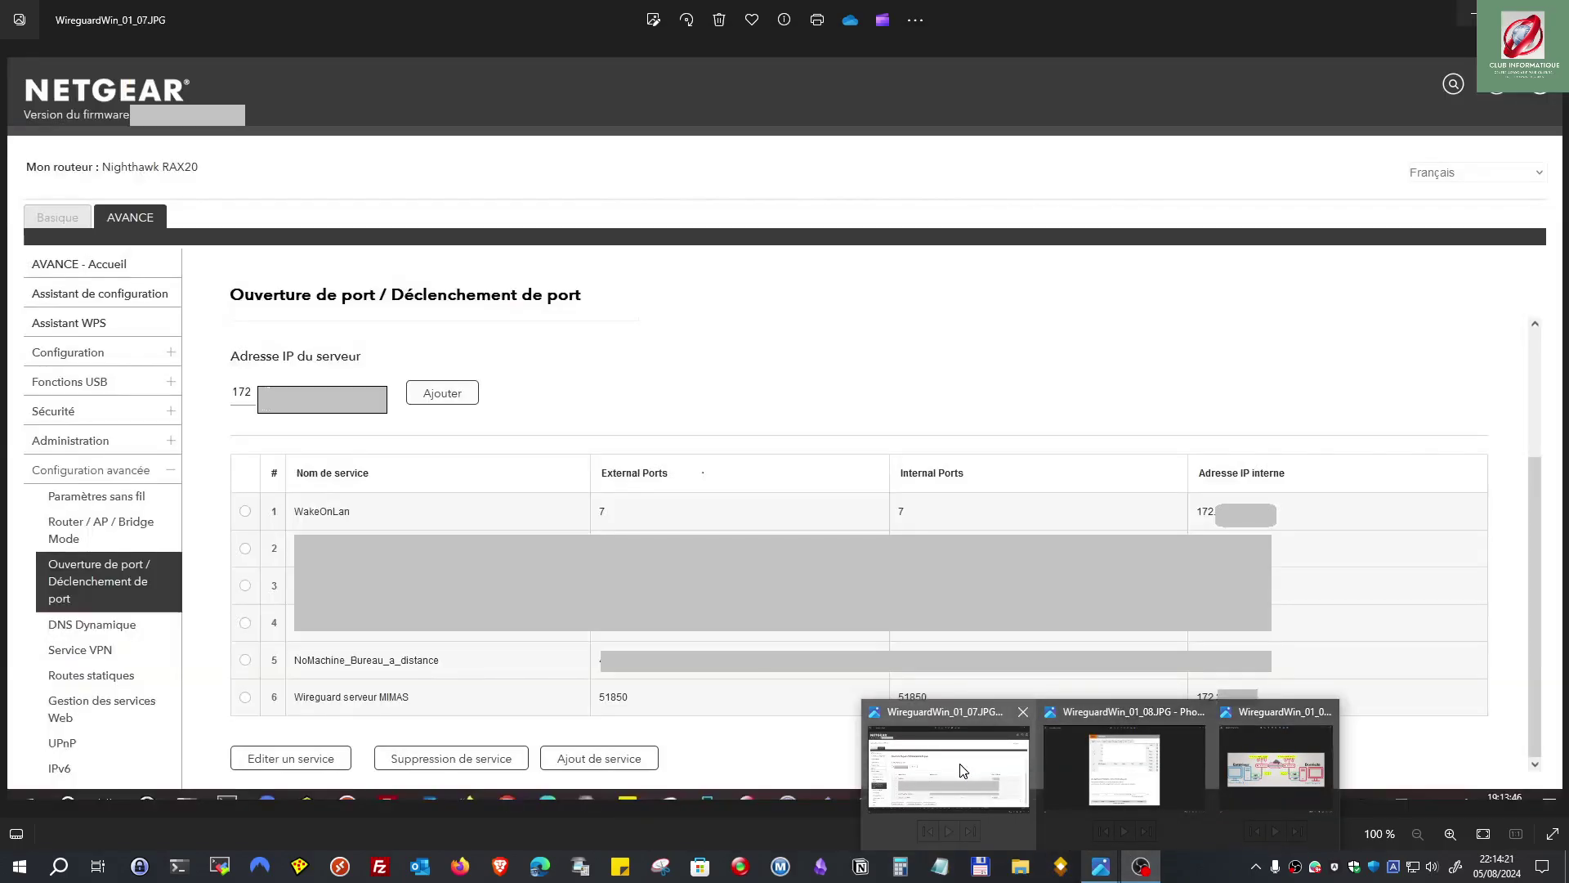
{"action": "left_click", "coordinate": [963, 770]}
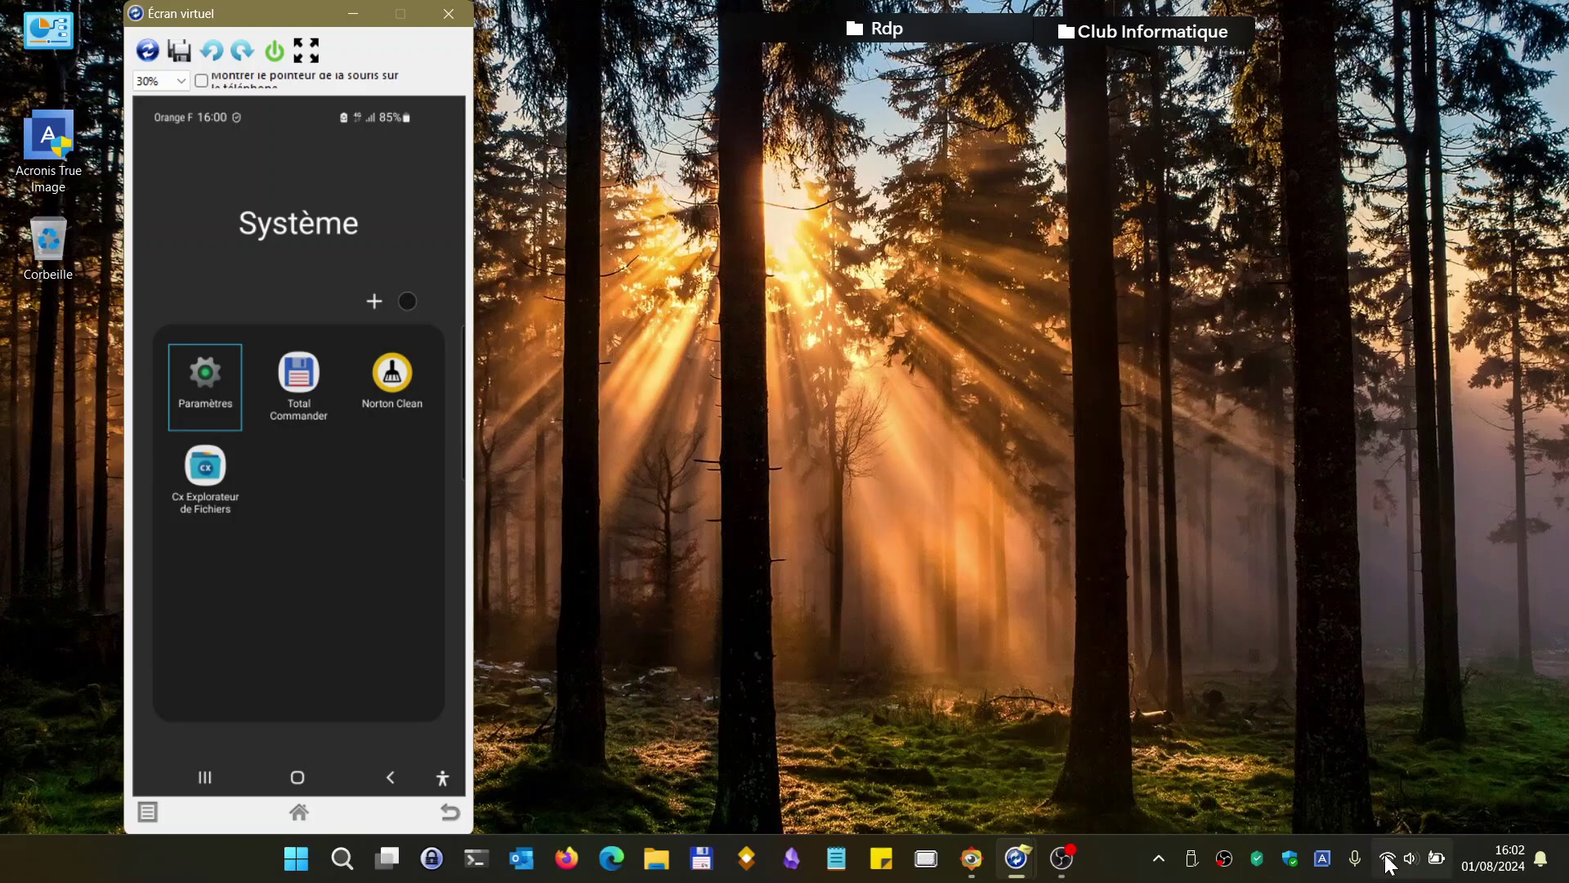
Turn off the laptop's Wi-Fi to disconnect it from the Bagherra2 network.
{"action": "mouse_move", "coordinate": [1387, 863]}
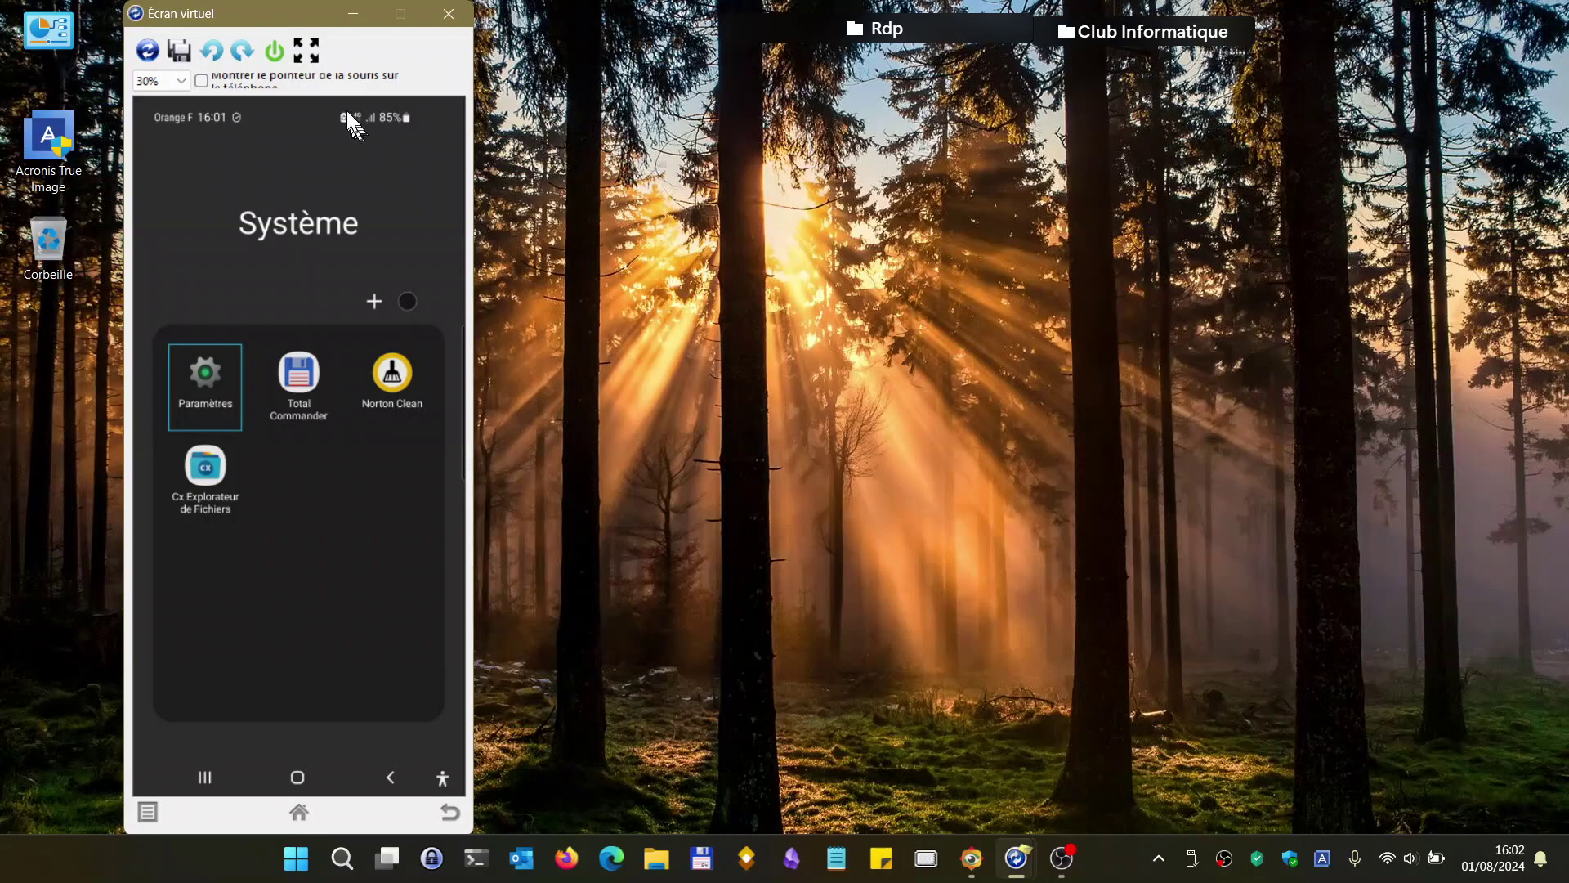
{"action": "left_click", "coordinate": [1389, 863]}
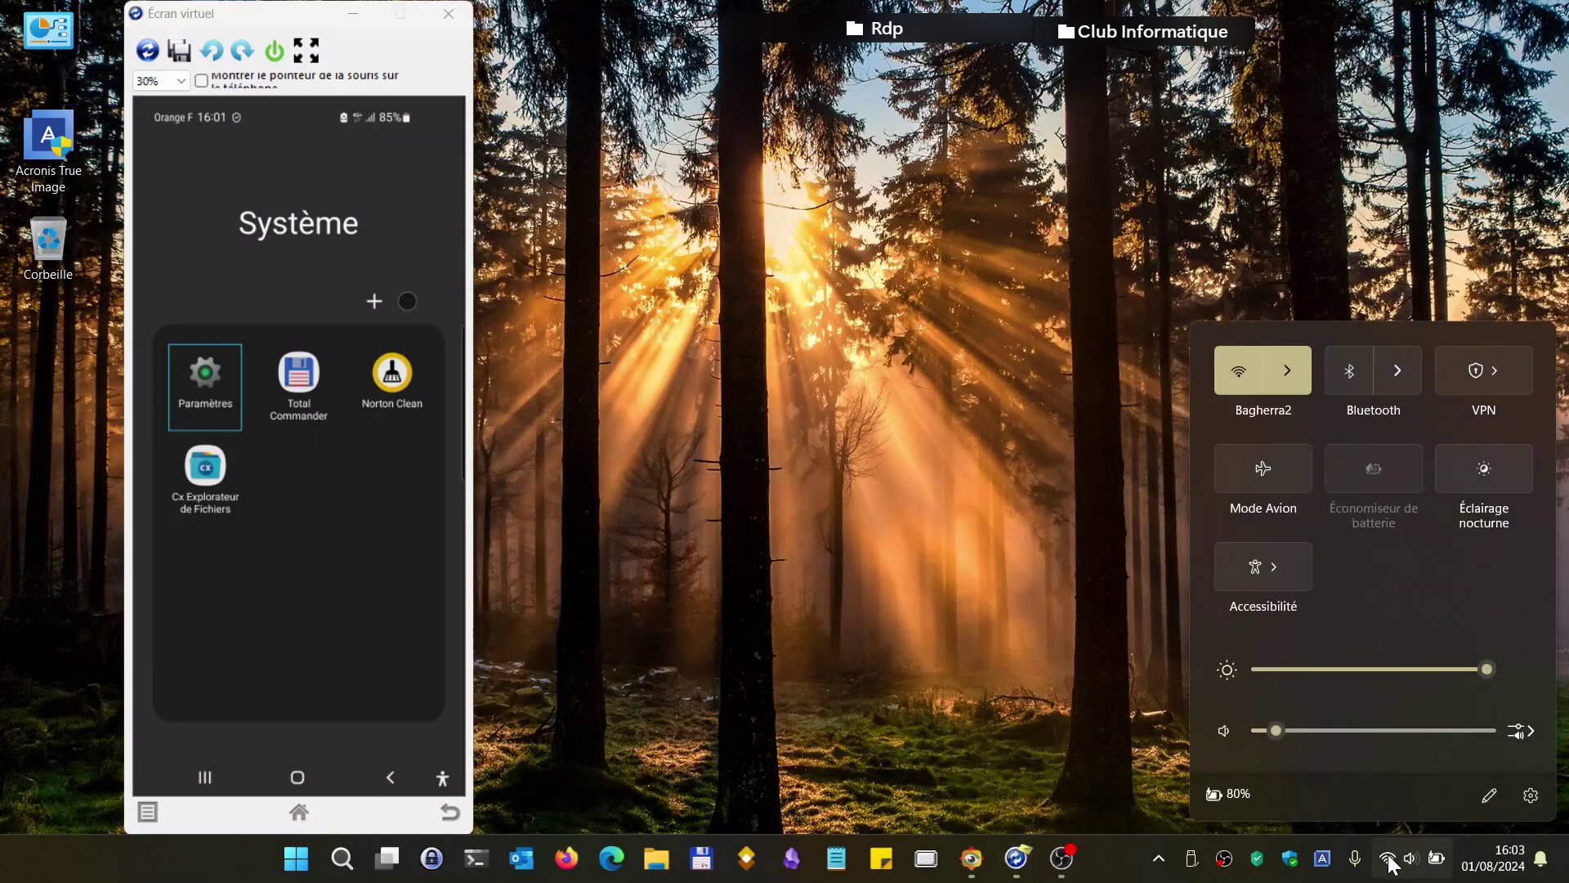
{"action": "left_click", "coordinate": [1283, 381]}
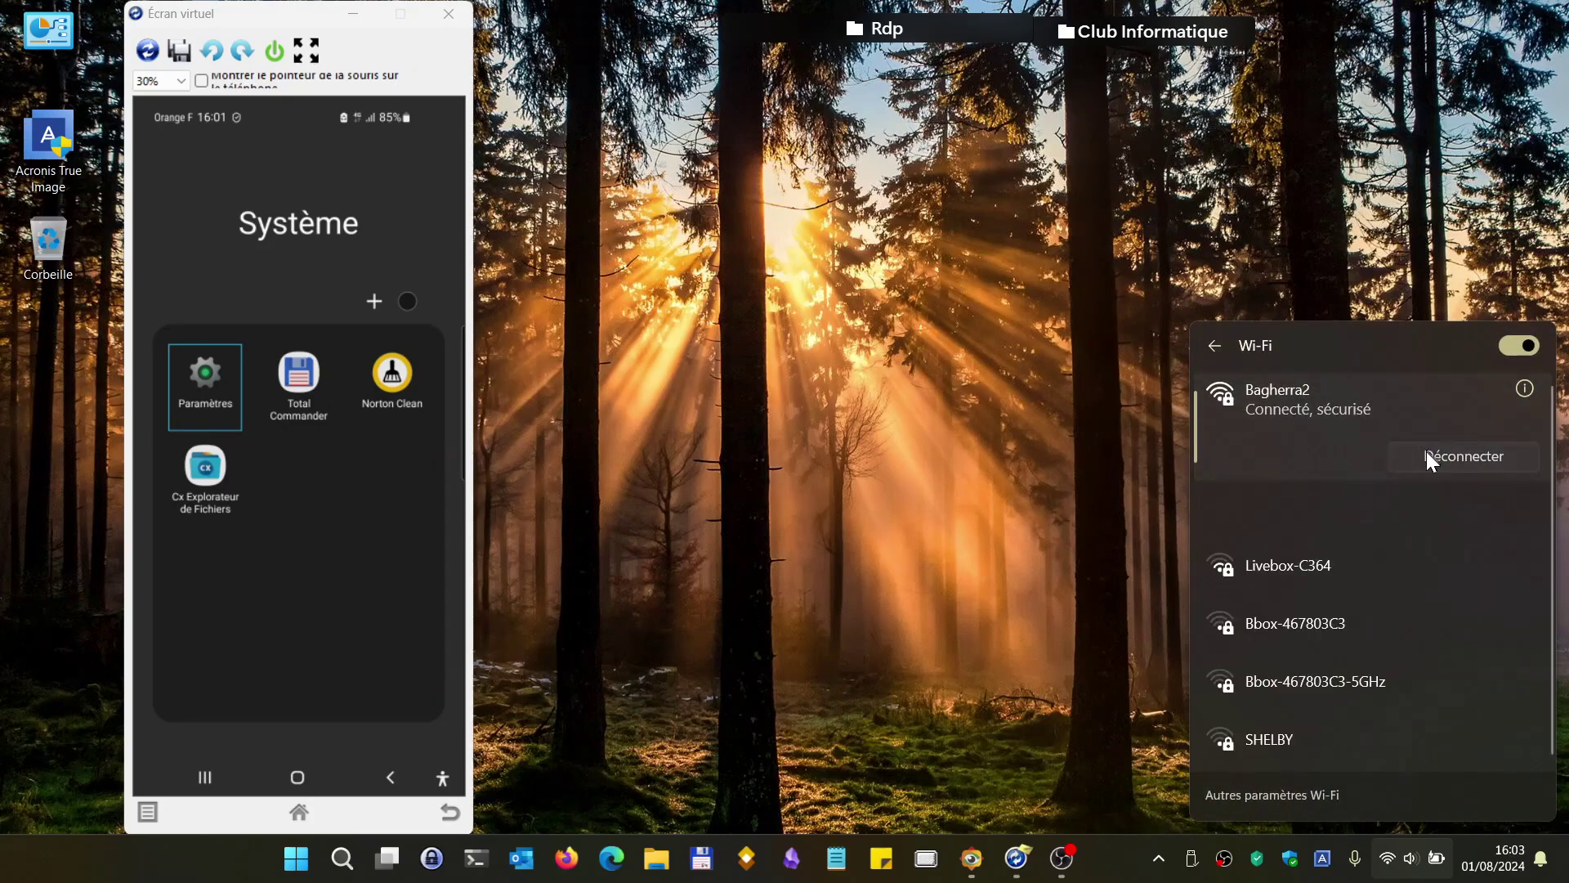
{"action": "left_click", "coordinate": [1511, 346]}
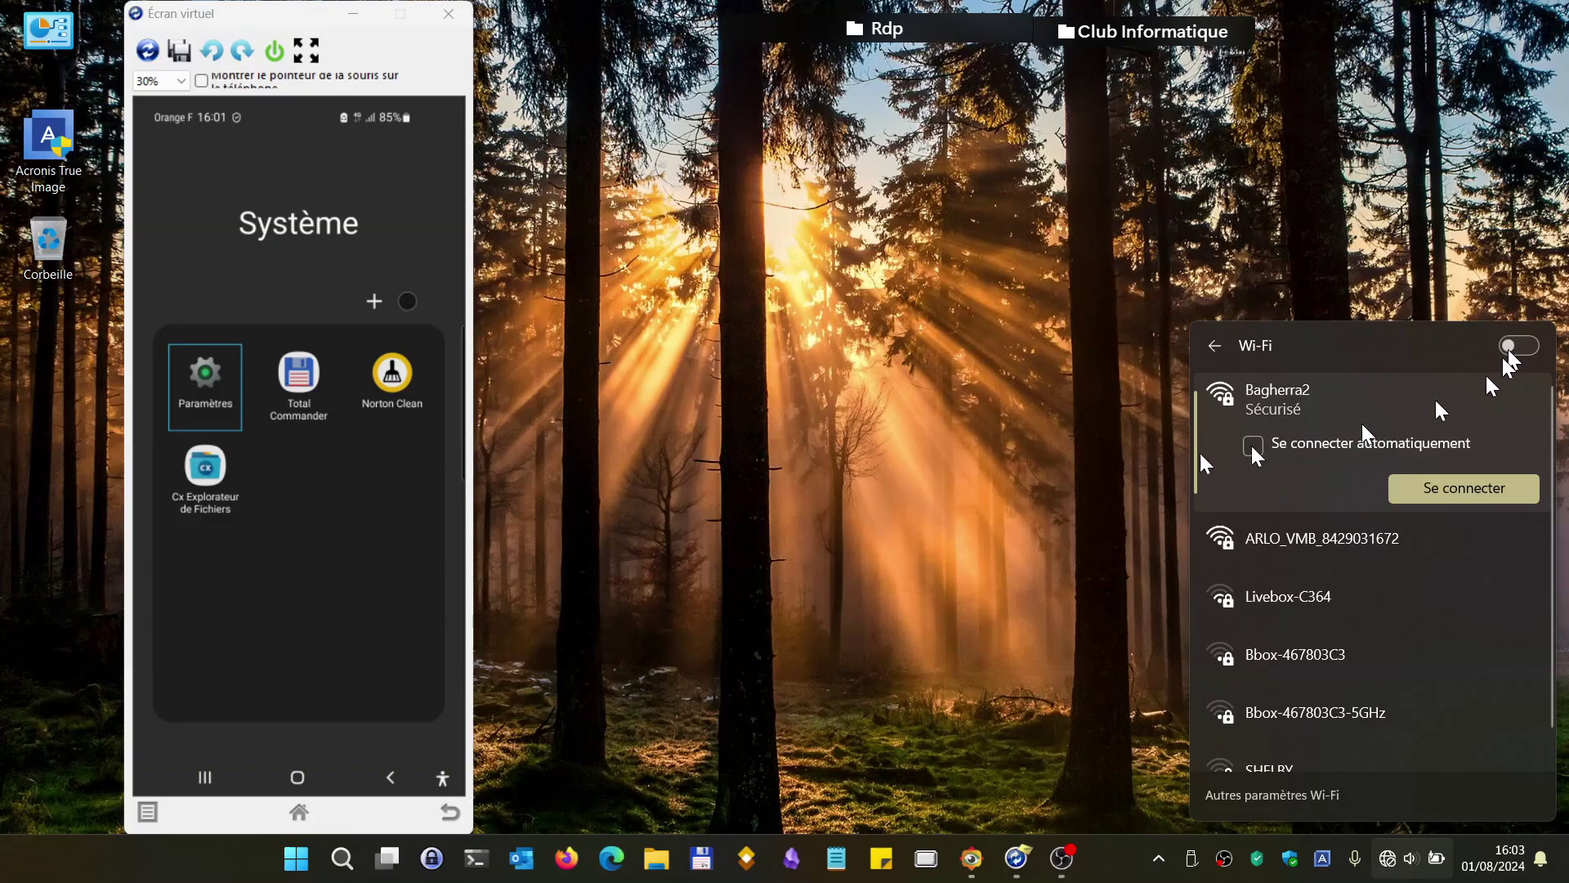
{"action": "left_click", "coordinate": [1007, 656]}
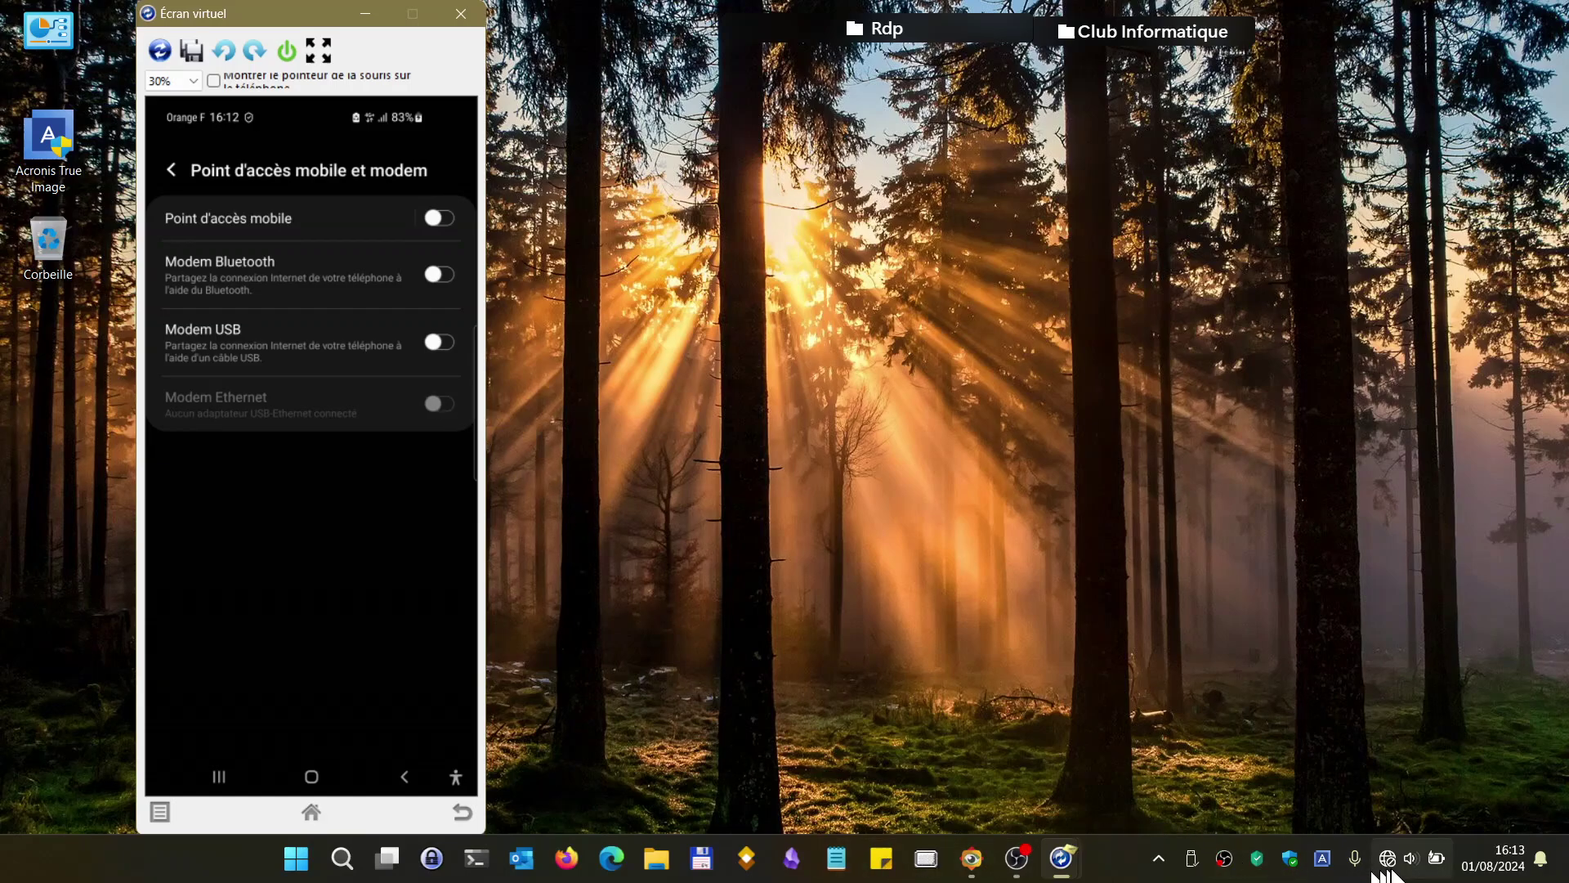
Enable Modem USB tethering on the mirrored phone, check internet access by loading Google in Firefox, and close the browser.
{"action": "mouse_move", "coordinate": [1389, 868]}
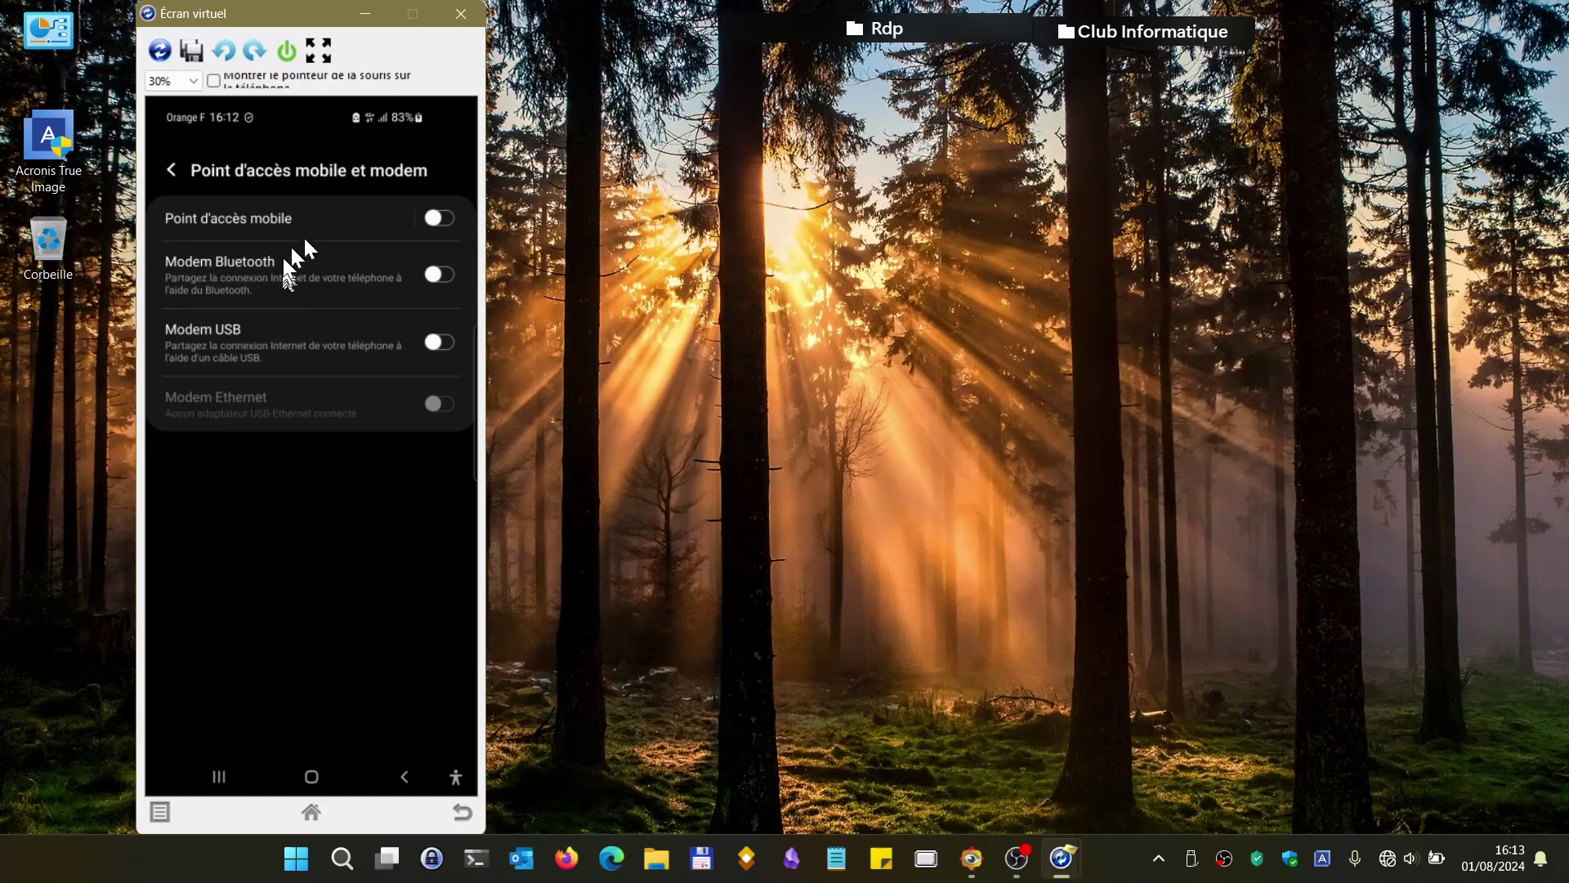
{"action": "left_click", "coordinate": [432, 344]}
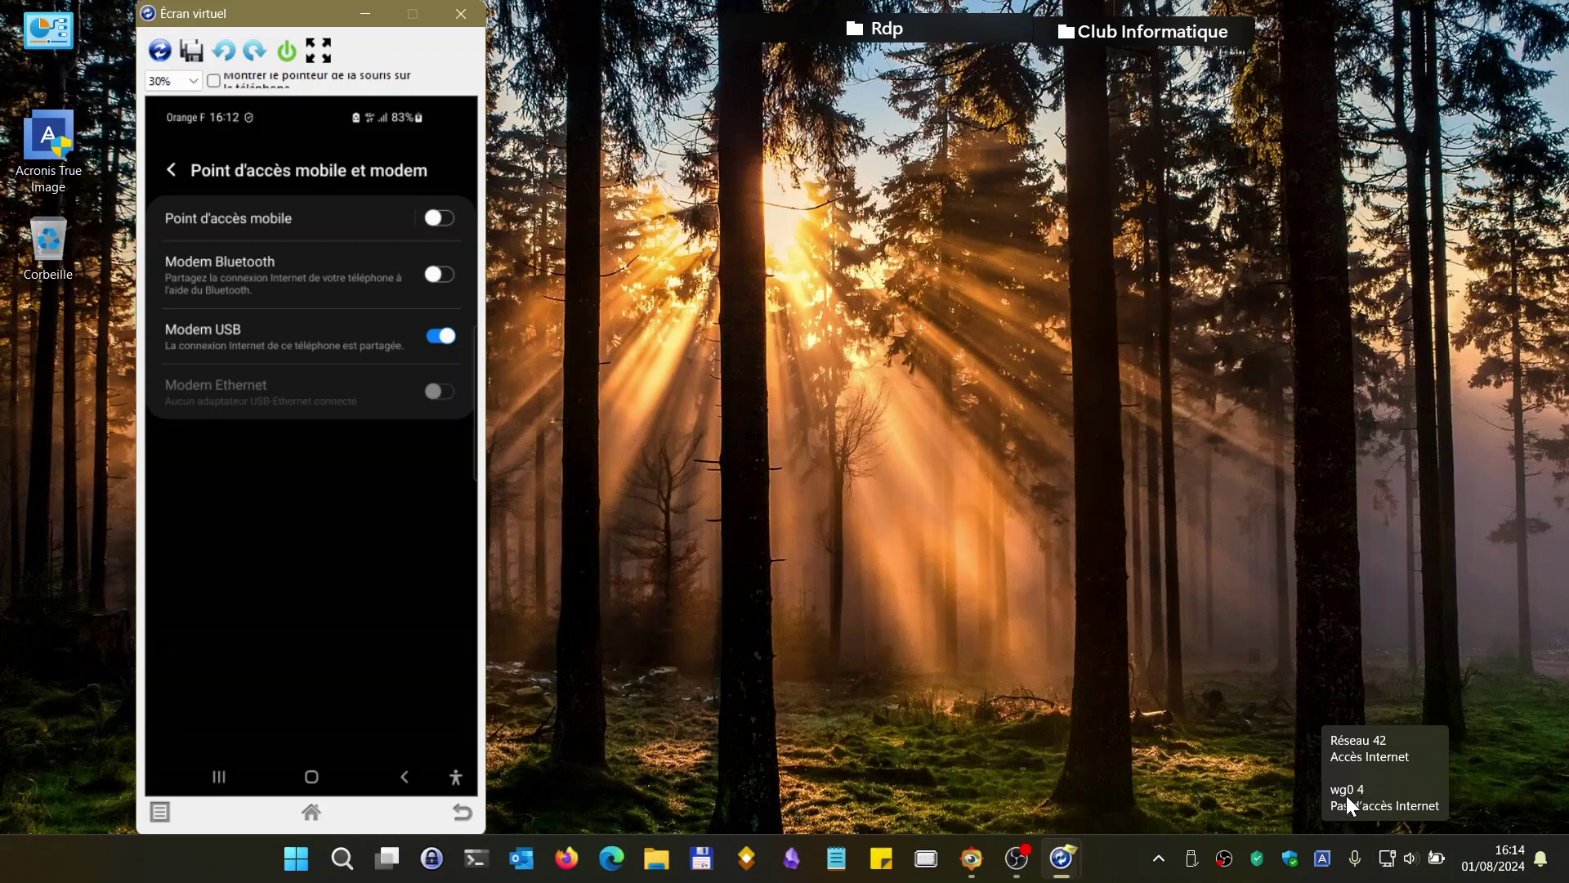
{"action": "left_click", "coordinate": [567, 858]}
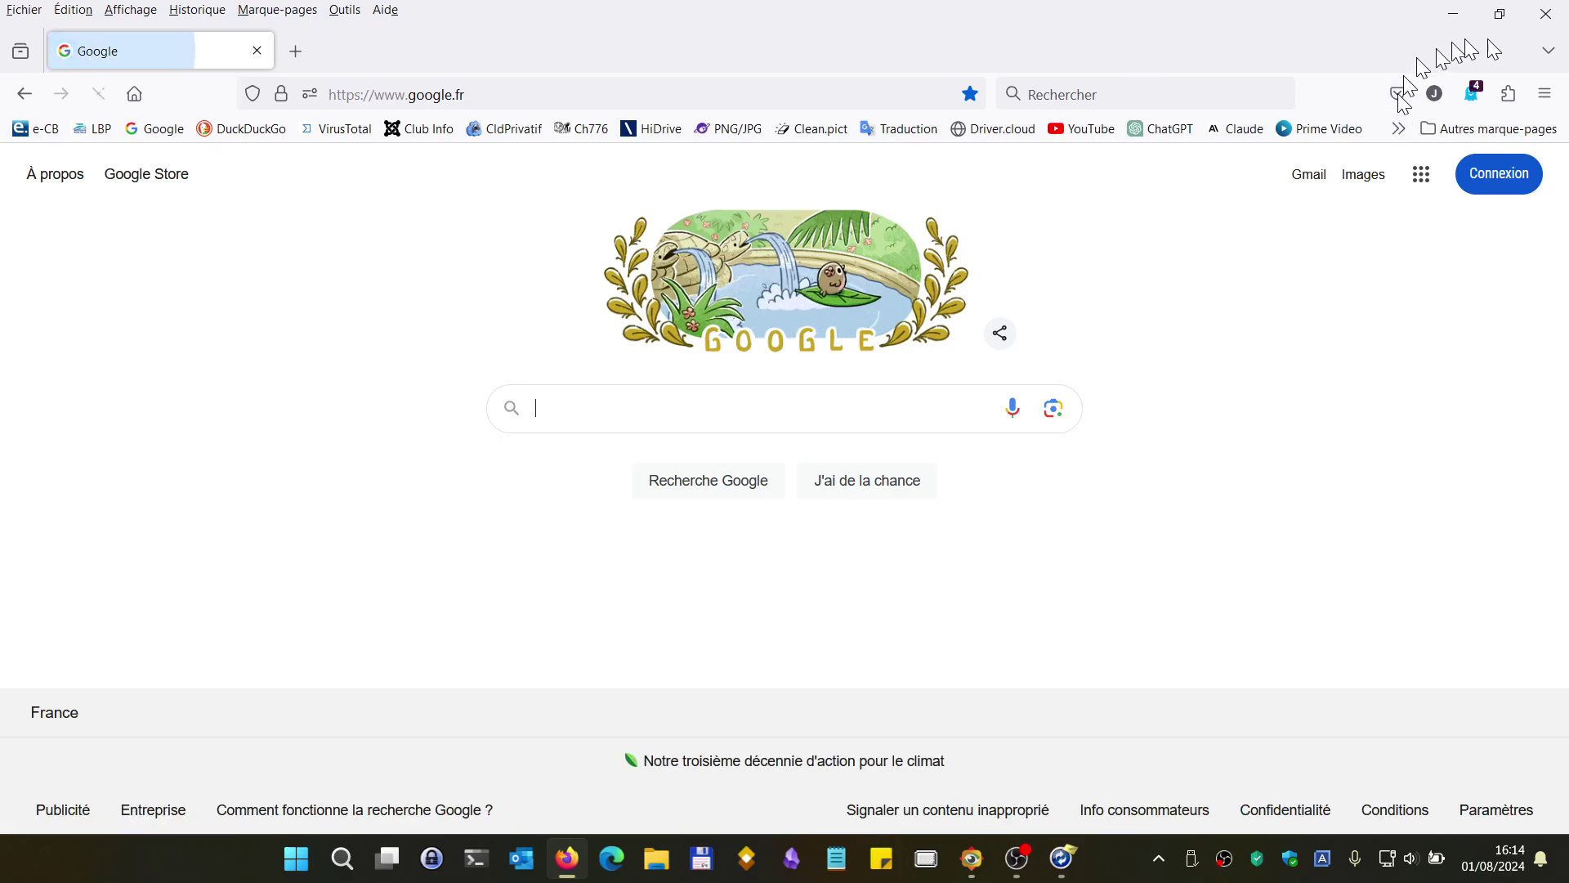
{"action": "left_click", "coordinate": [1546, 14]}
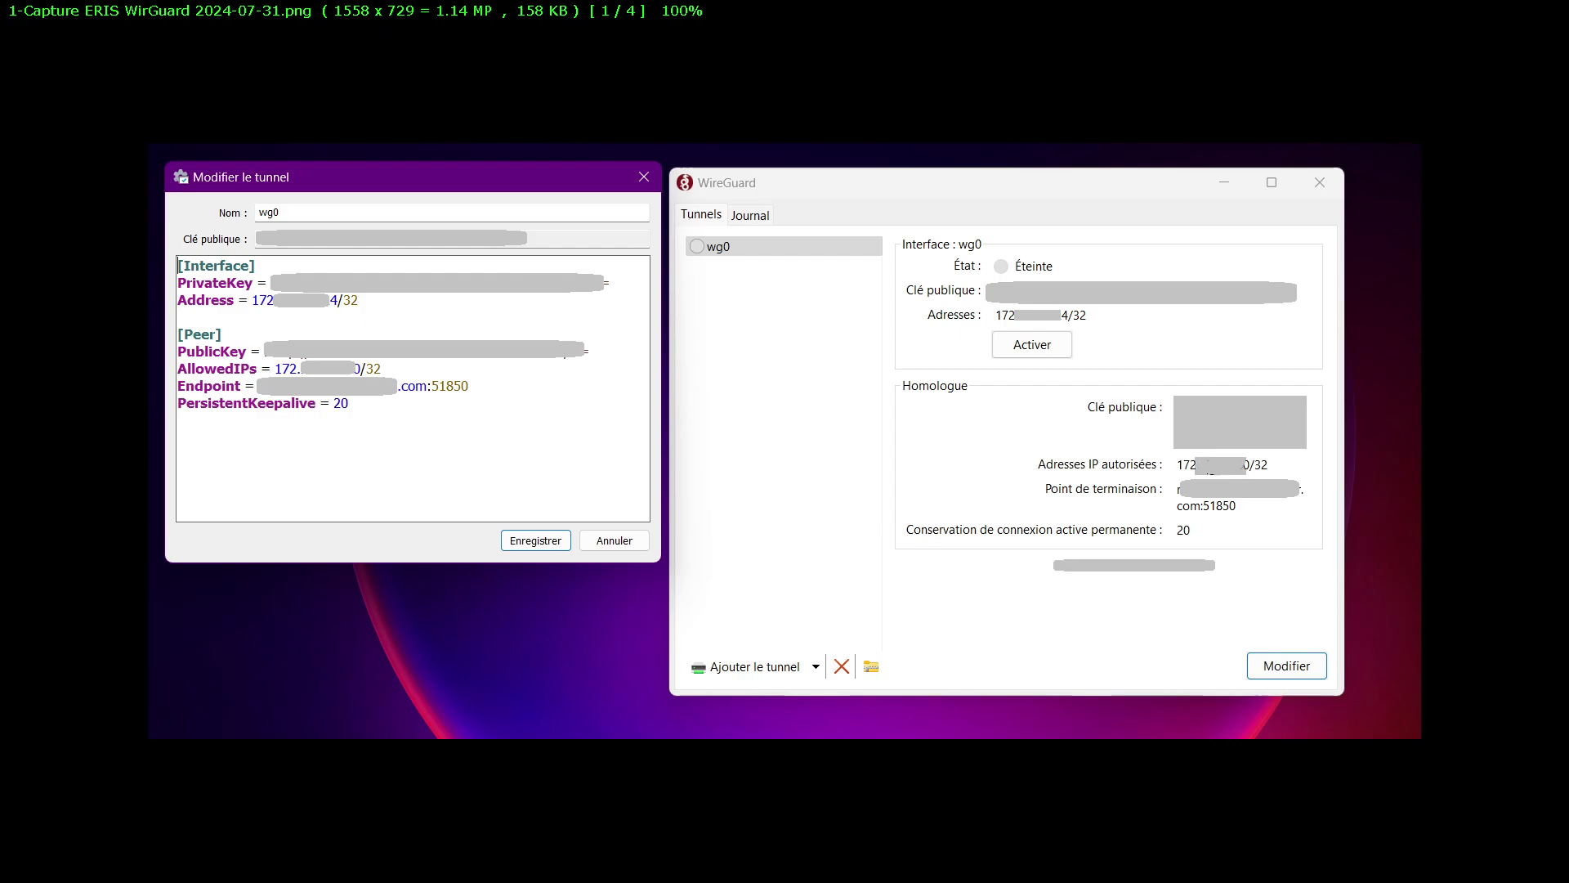
Review the captures of the ERIS tunnel, DUC client, MIMAS tunnel and router dynamic DNS settings, and exit the image viewer.
{"action": "scroll", "coordinate": [64, 258], "scroll_direction": "down", "scroll_amount": 1}
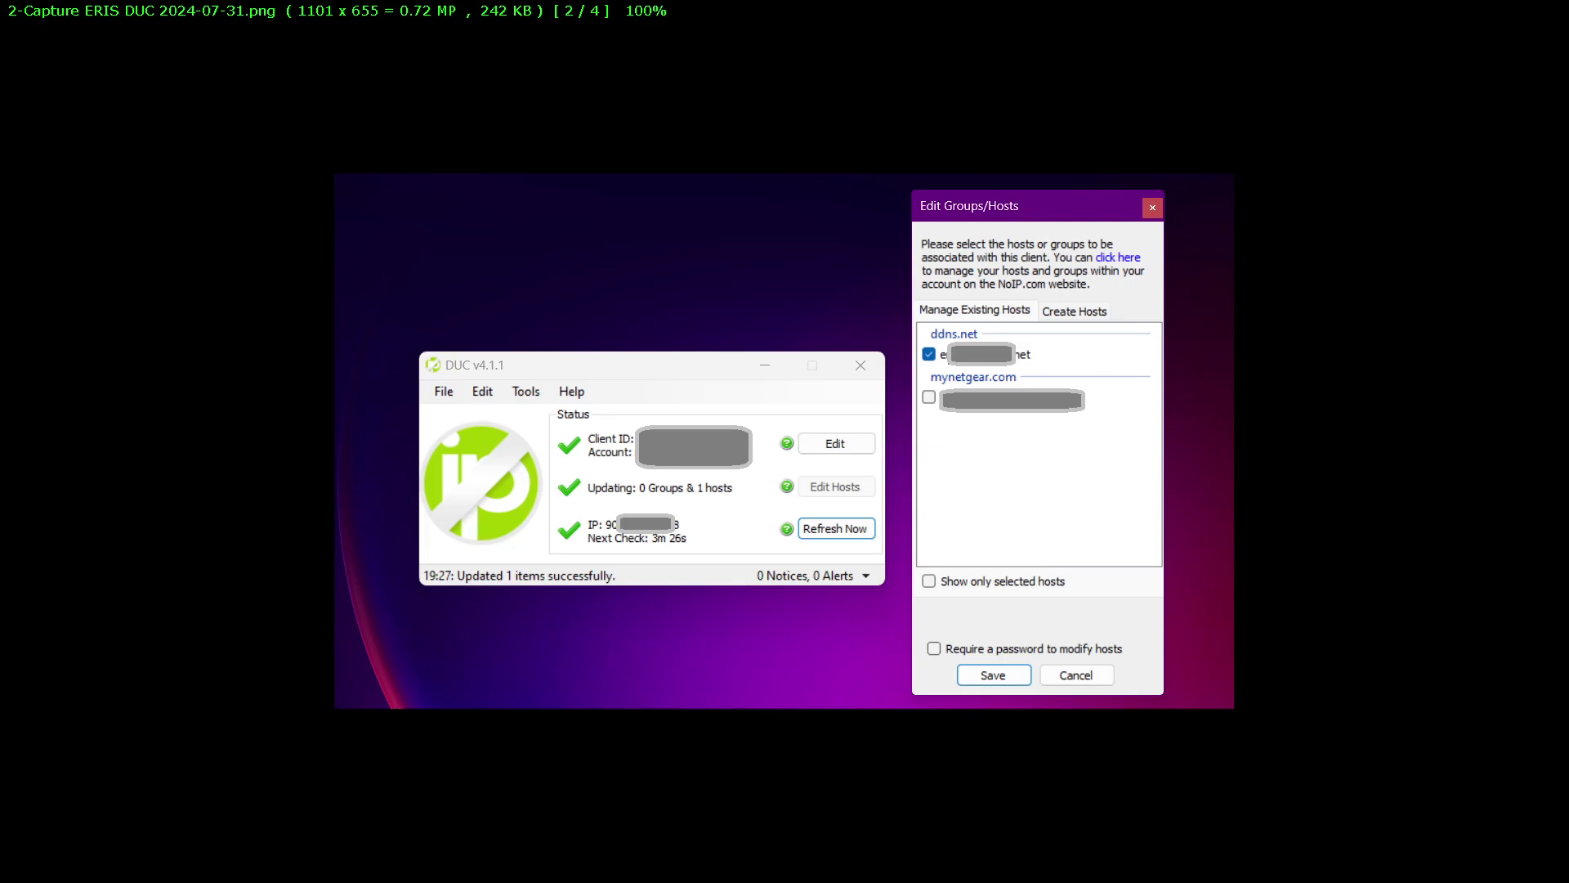
{"action": "key", "text": "Right"}
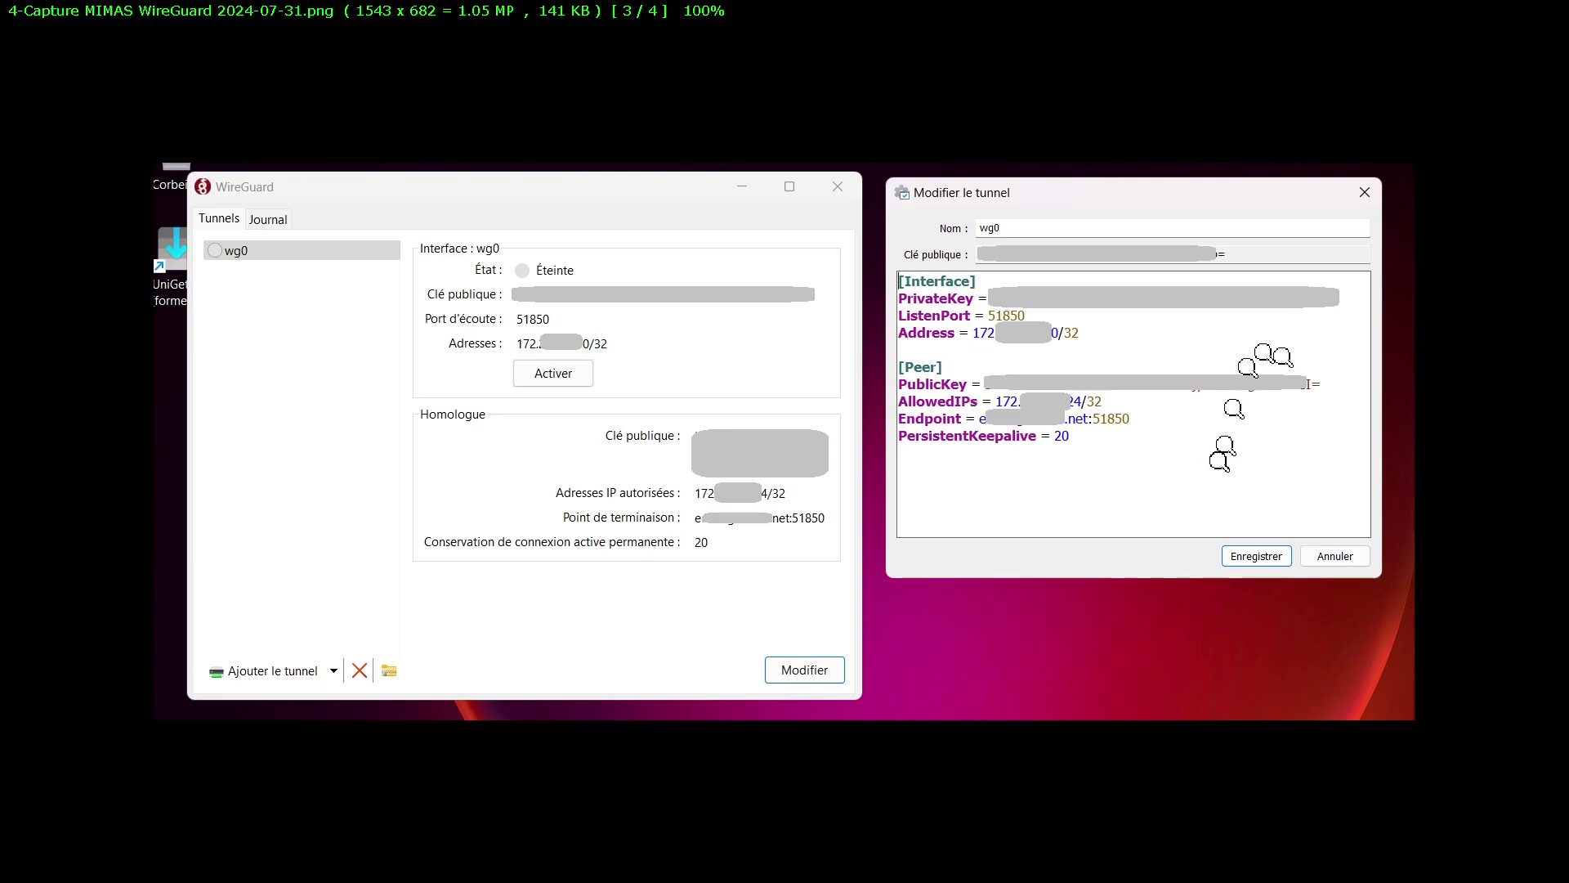
{"action": "key", "text": "Right"}
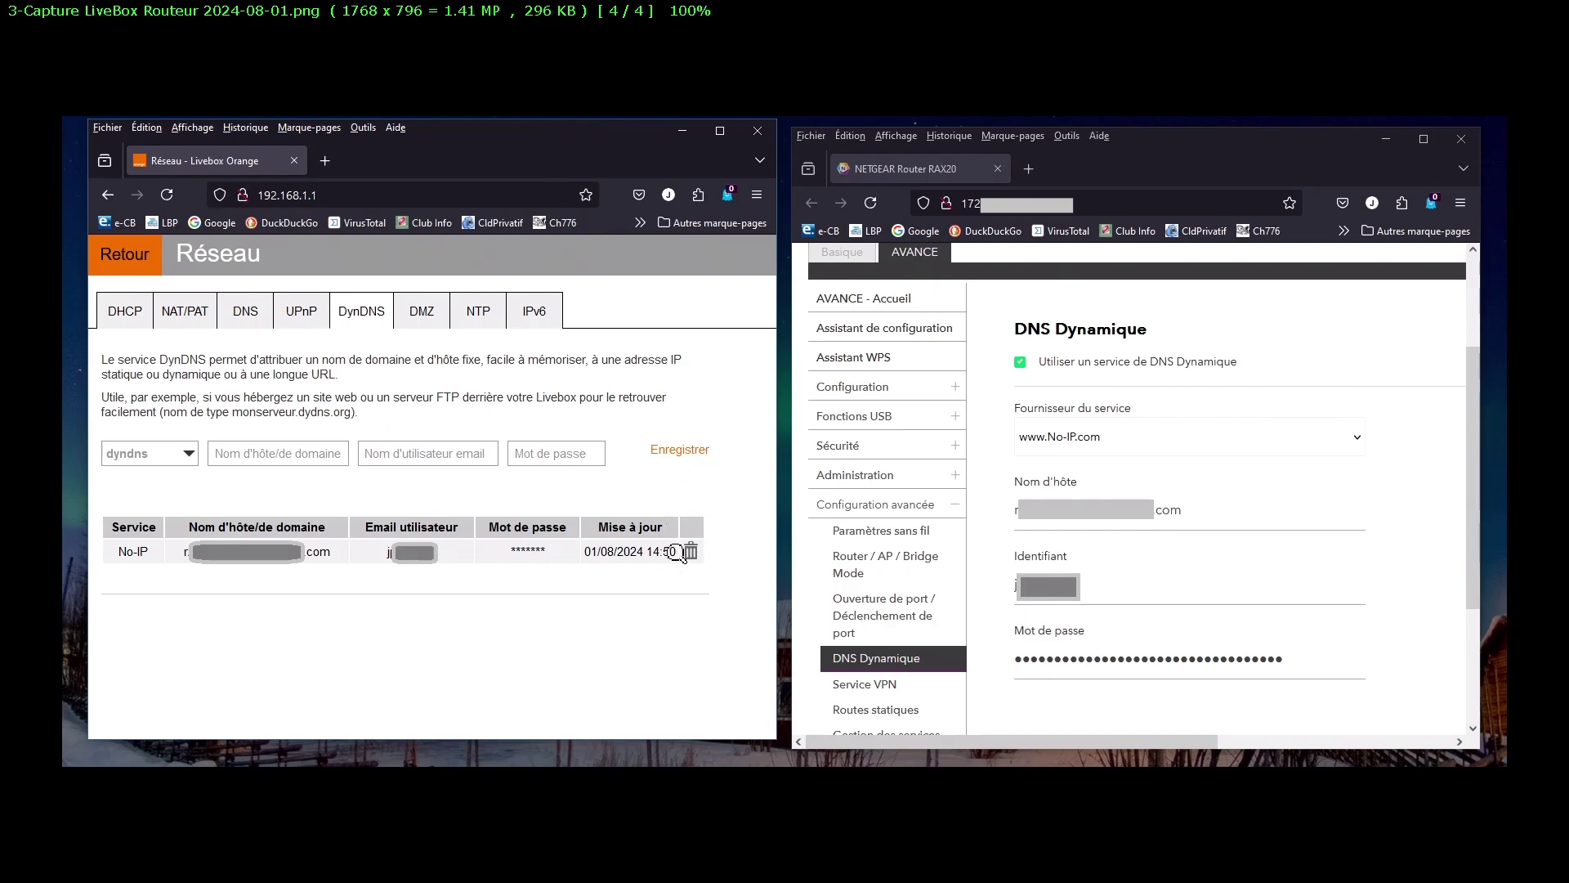
{"action": "key", "text": "Escape"}
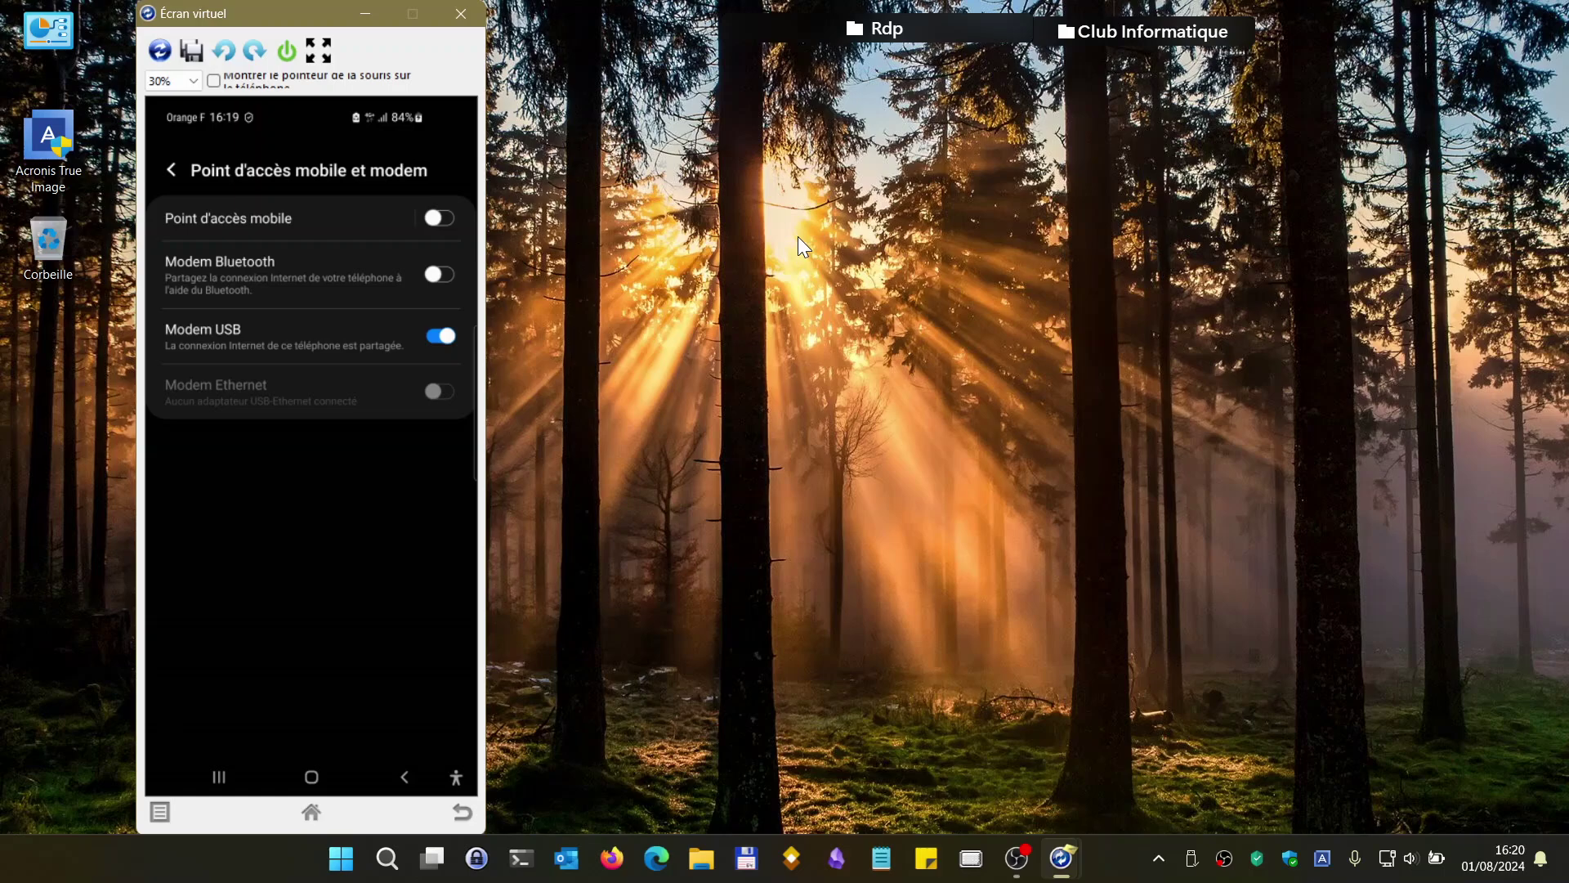
Connect to MIMAS with MIMAS-Wireguard.rdp, entering the account password and accepting its certificate without being asked again.
{"action": "mouse_move", "coordinate": [903, 31]}
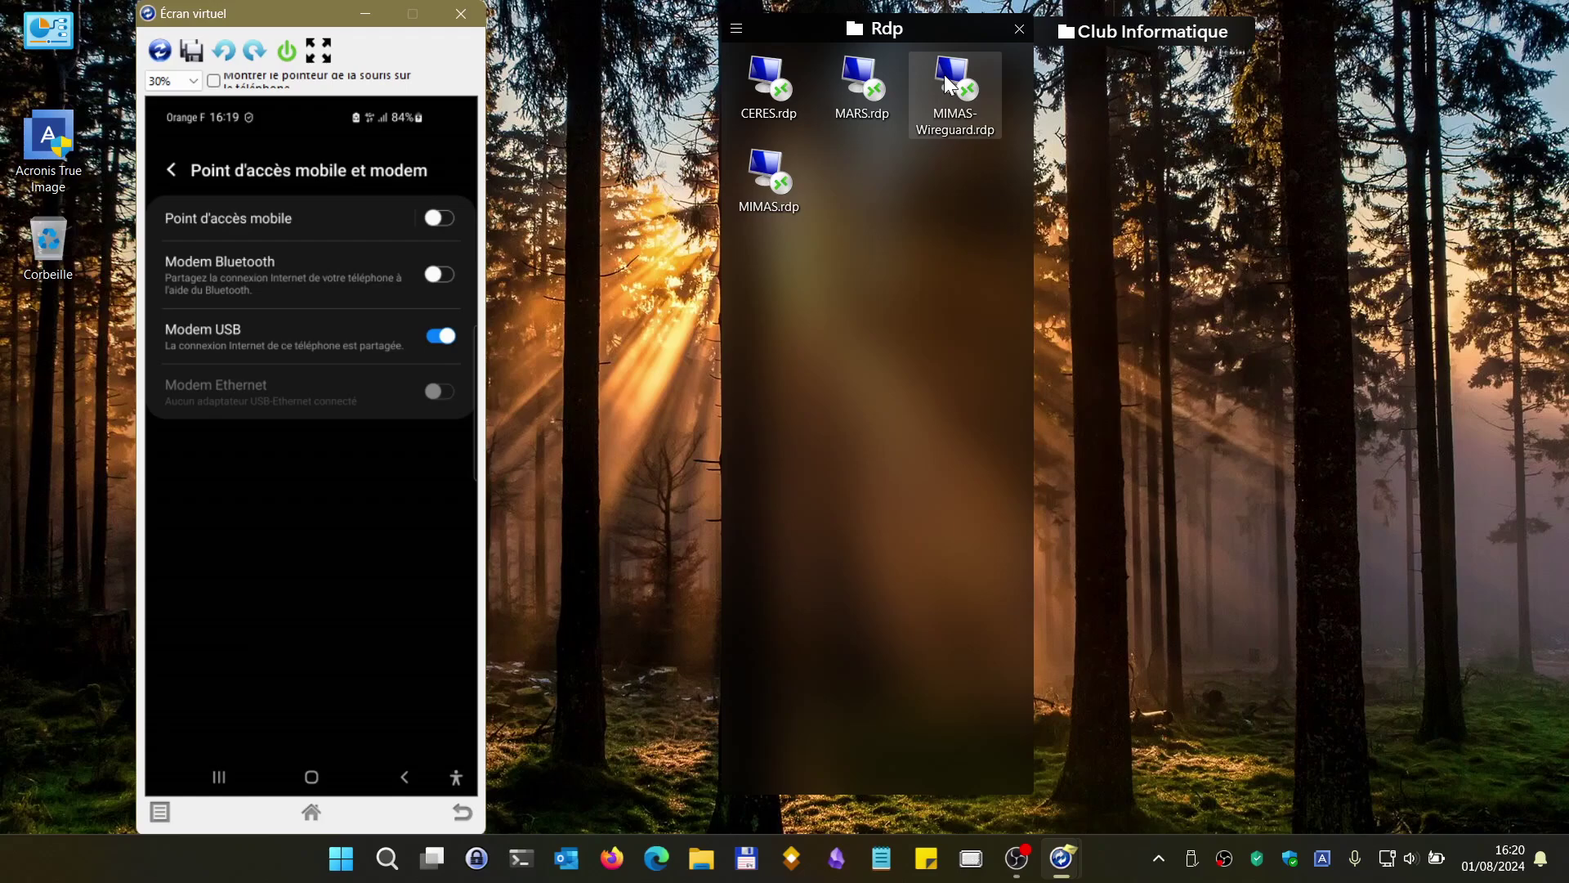
{"action": "double_click", "coordinate": [945, 75]}
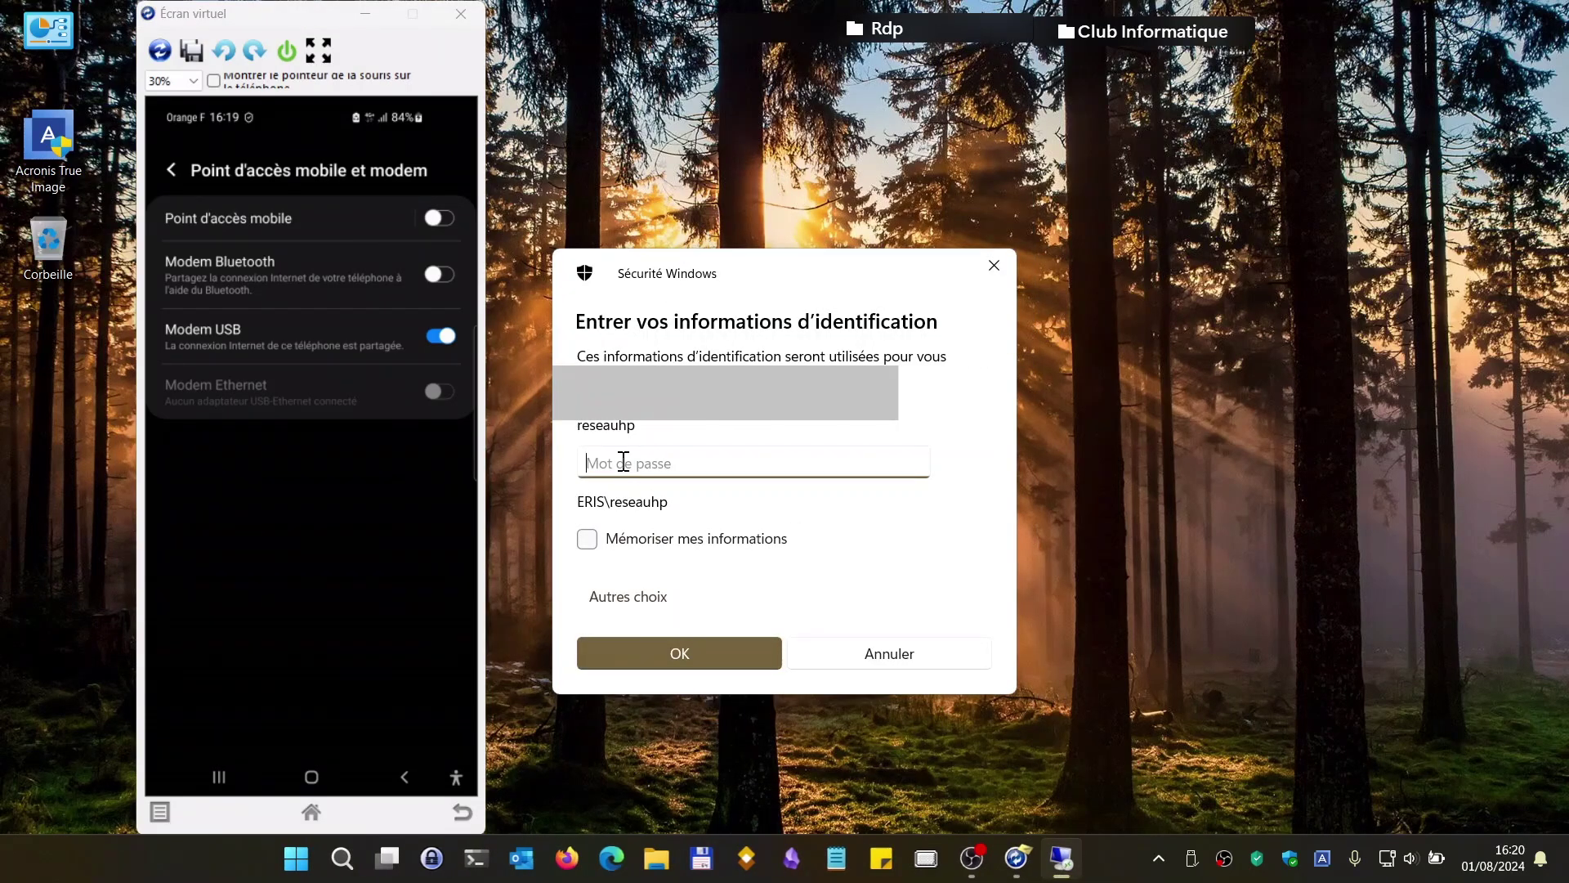
{"action": "type", "text": "●●●●●●●●●●●●"}
{"action": "left_click", "coordinate": [717, 652]}
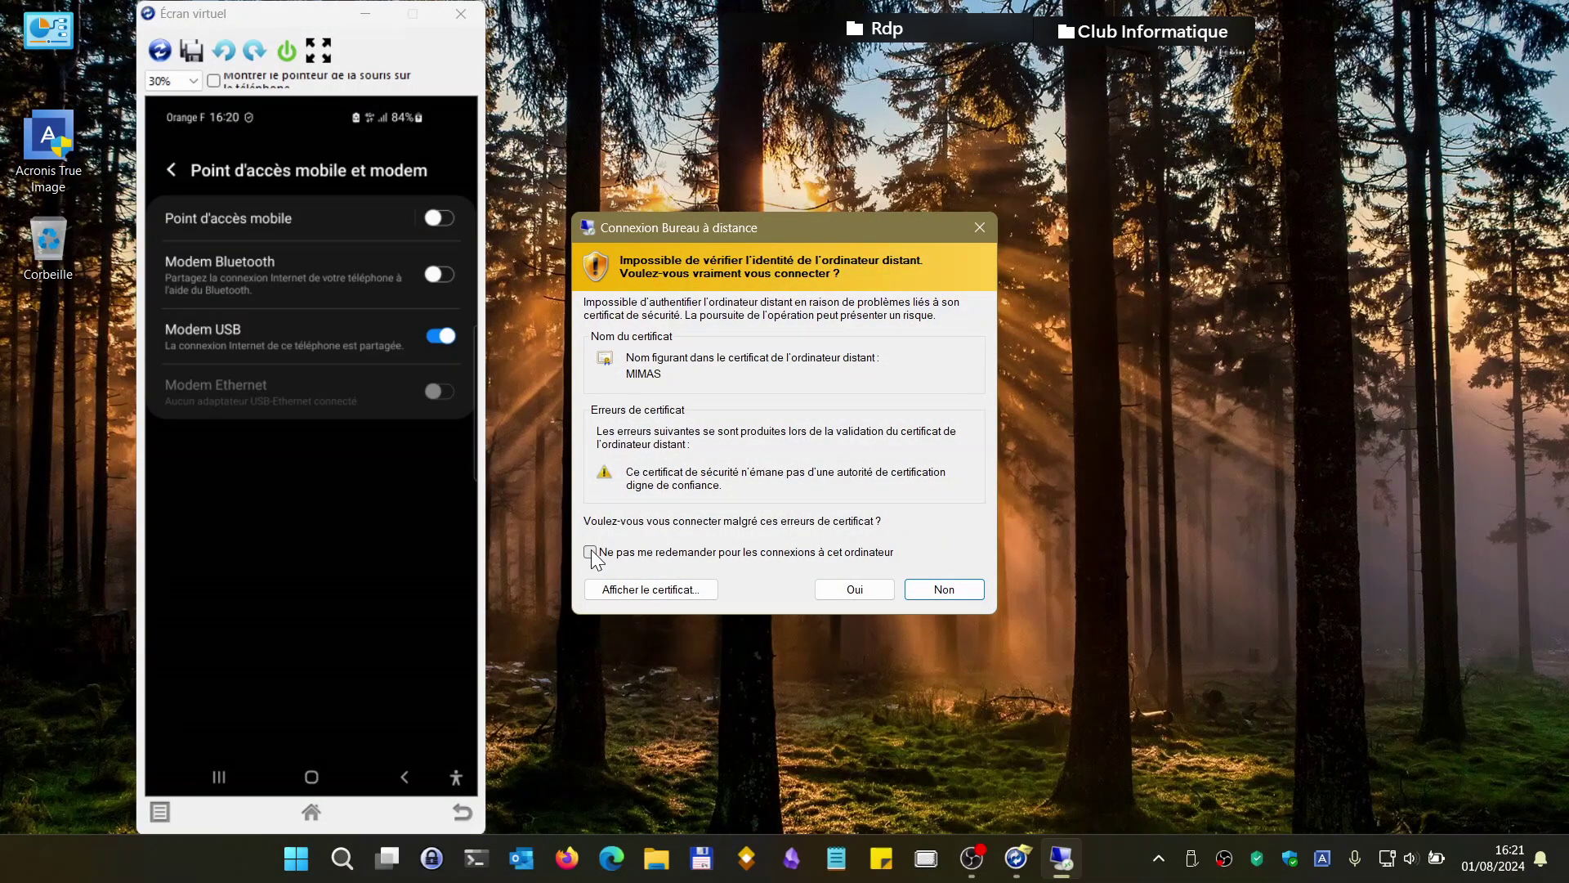
{"action": "left_click", "coordinate": [590, 552]}
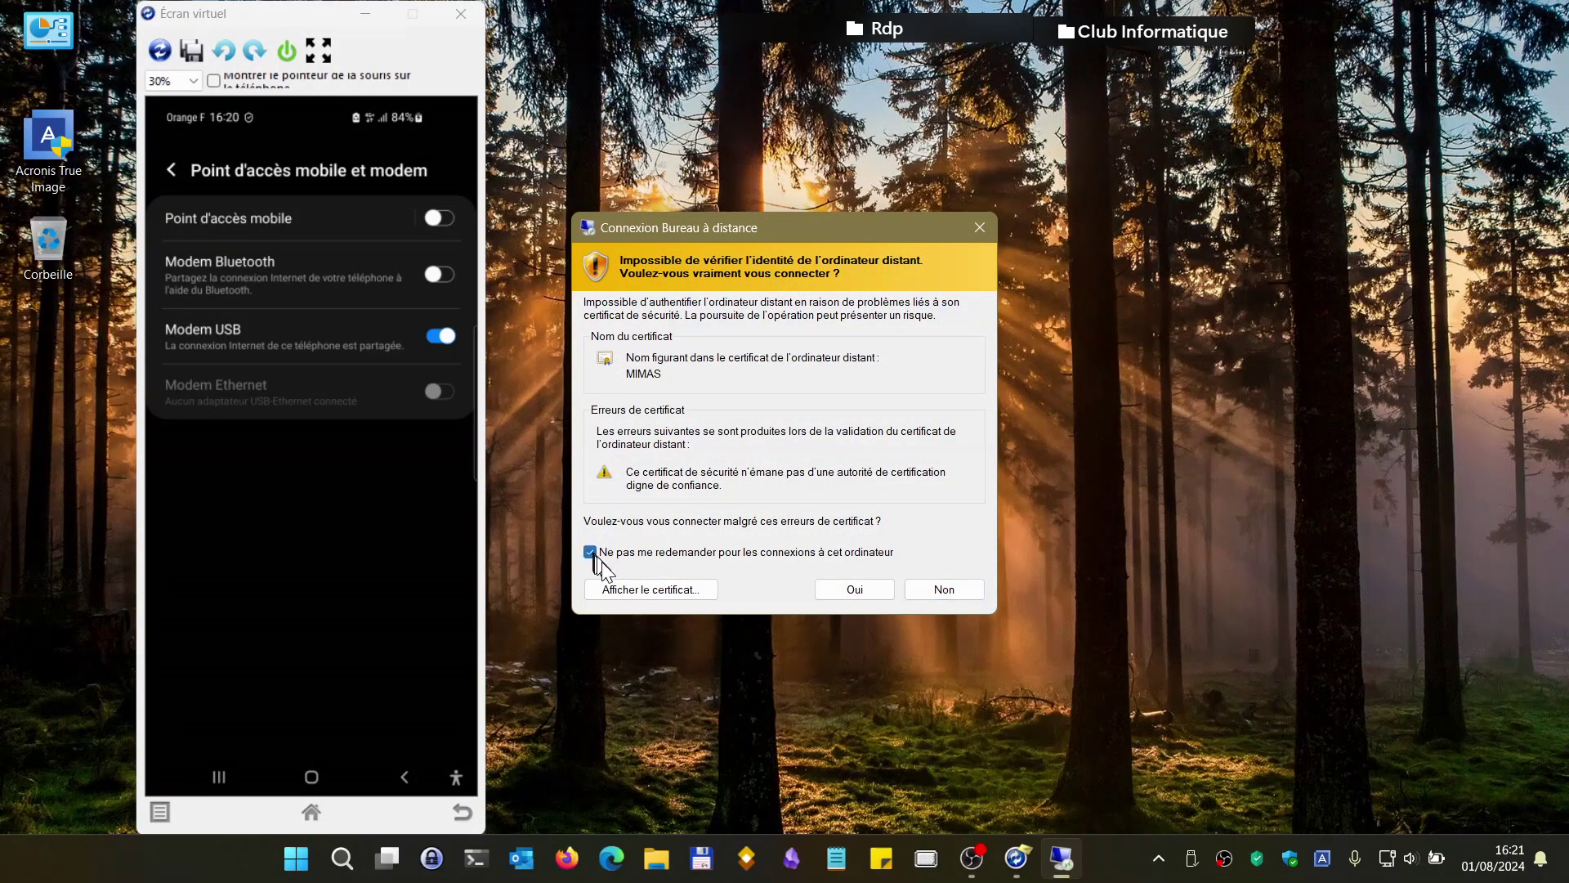
{"action": "left_click", "coordinate": [867, 590]}
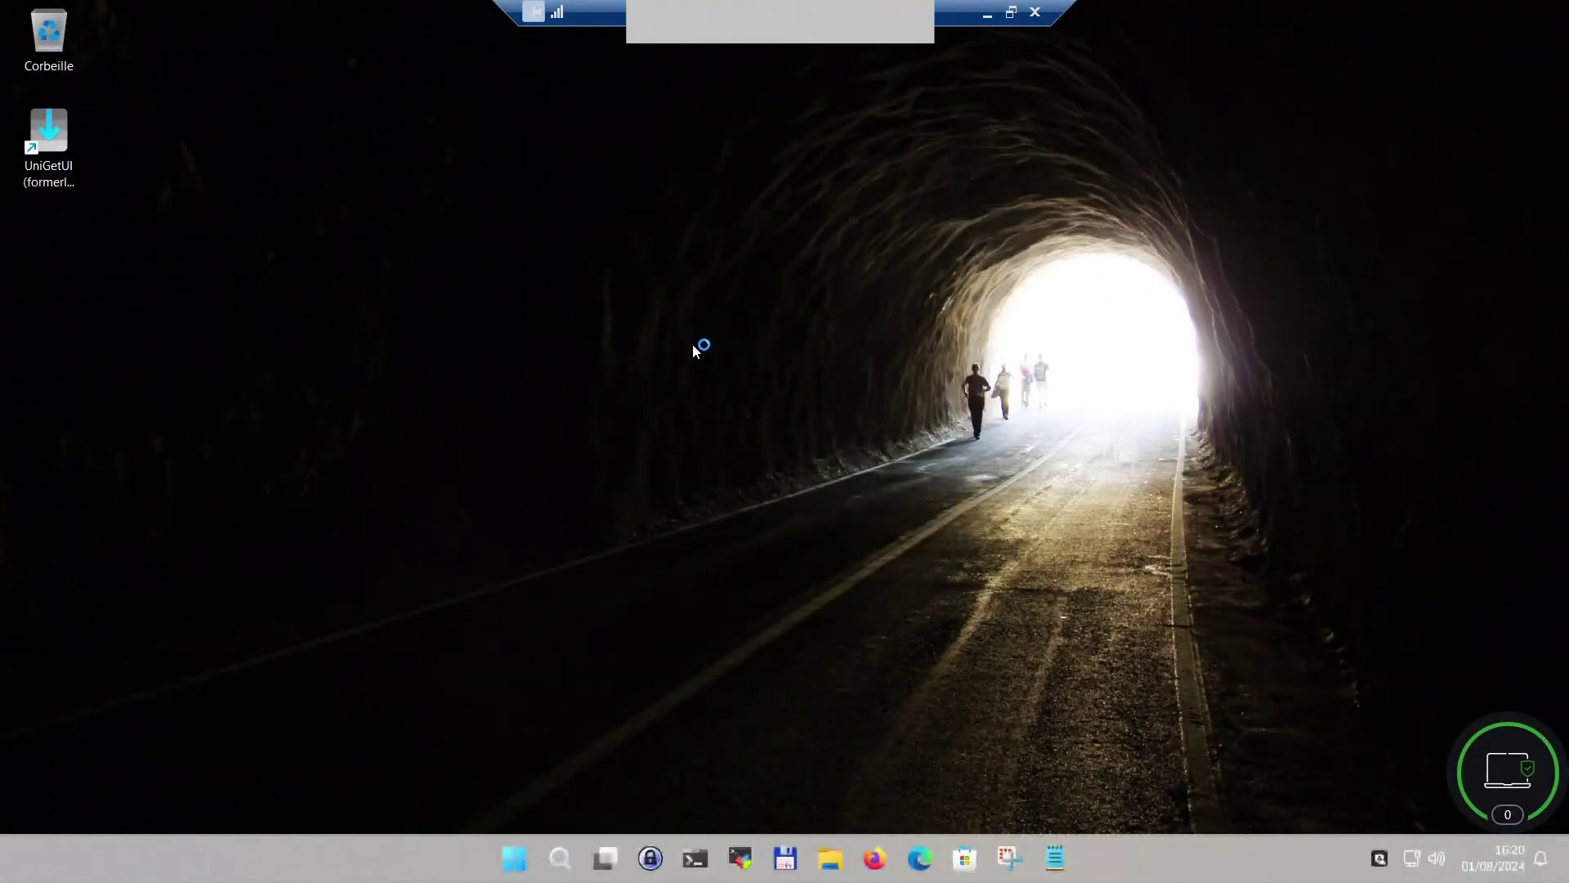
Reduce the MIMAS remote session to a window, reposition it on the local desktop, and return it to full screen.
{"action": "left_click", "coordinate": [1012, 12]}
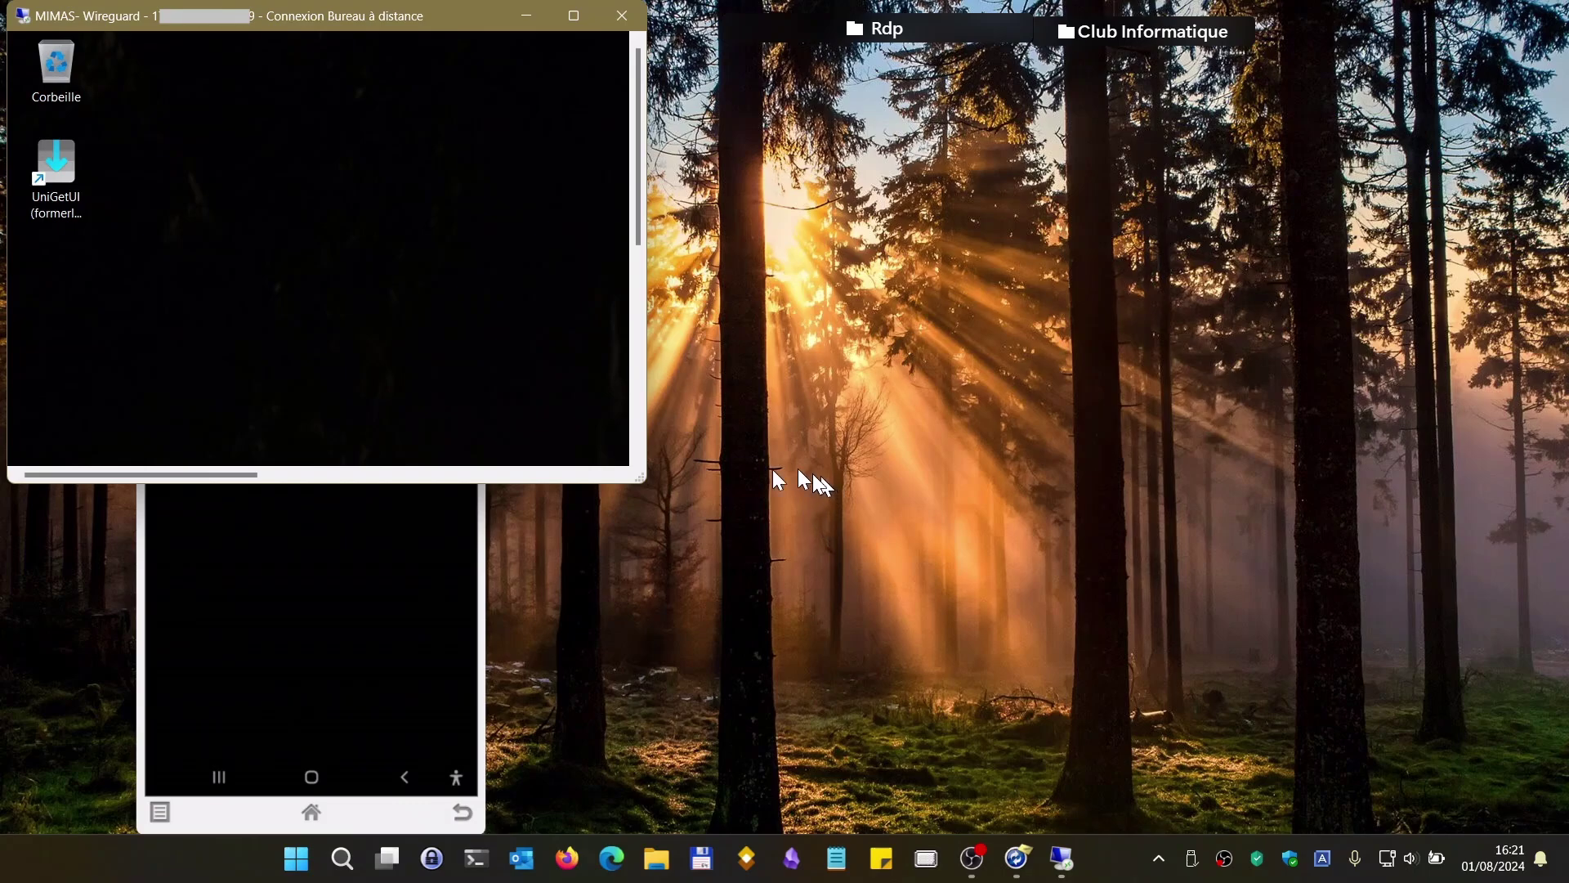
{"action": "left_click_drag", "start_coordinate": [400, 15], "coordinate": [748, 64]}
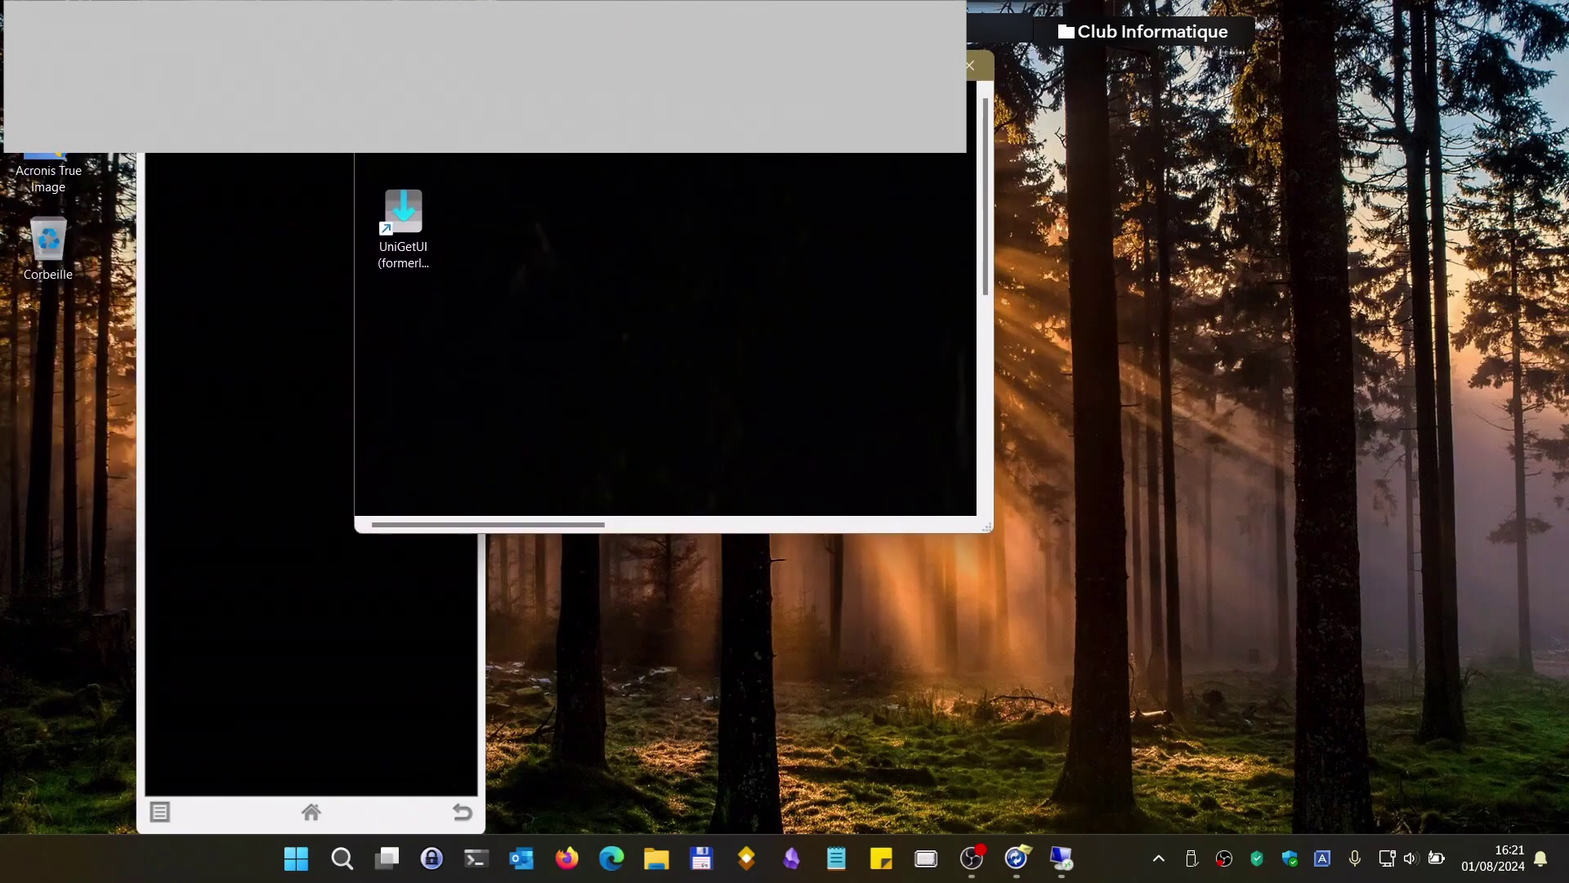
{"action": "left_click", "coordinate": [922, 67]}
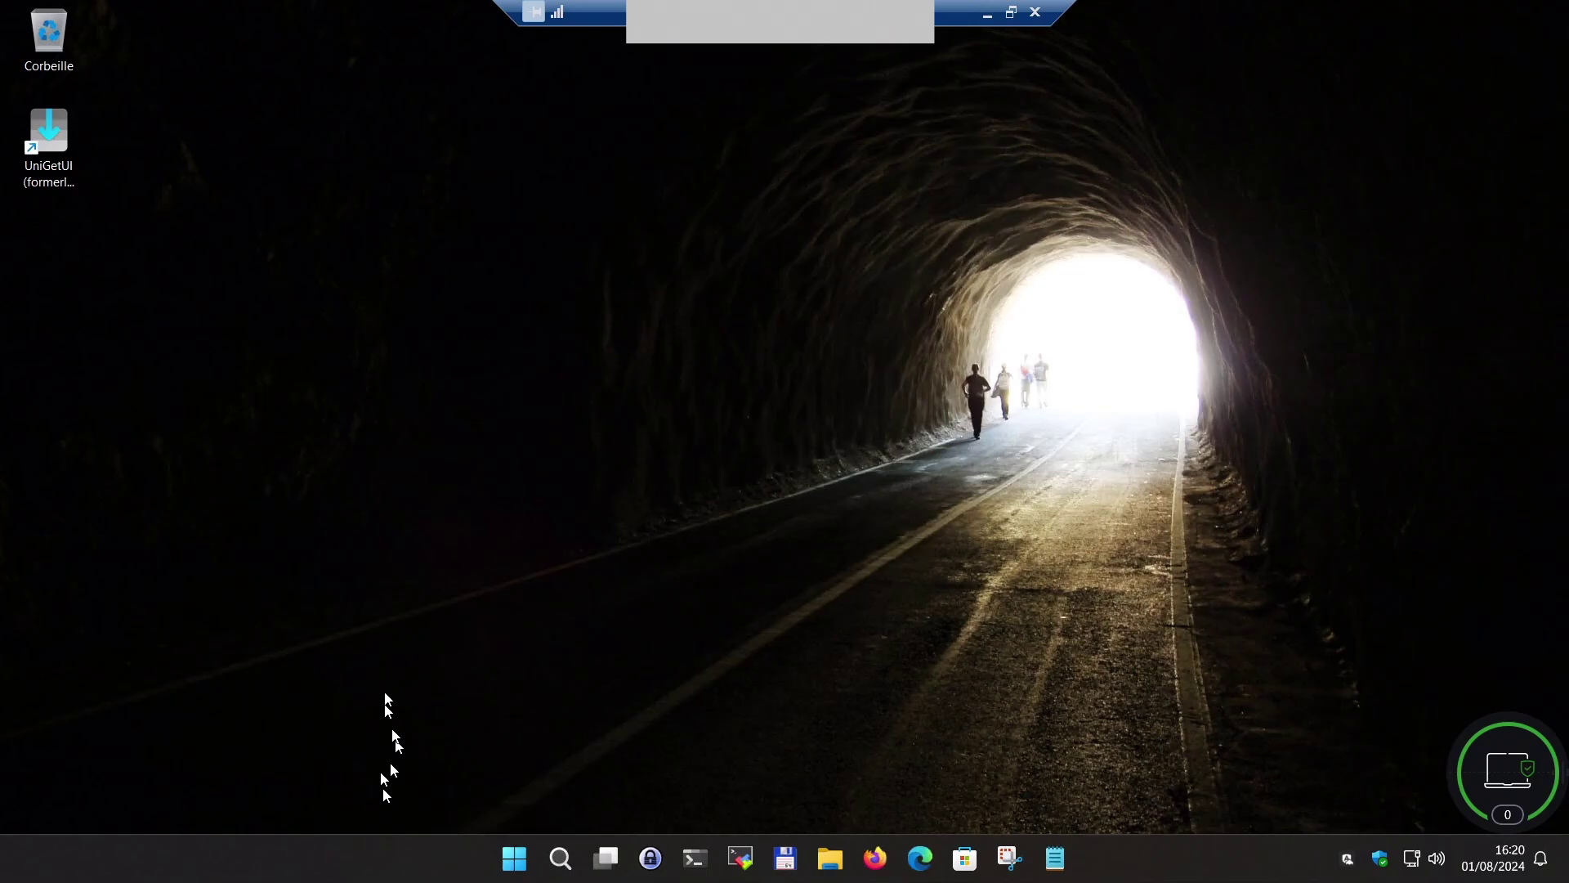
Browse the shared folders of the network computer MERCURE from the MIMAS session and close File Explorer.
{"action": "left_click", "coordinate": [828, 865]}
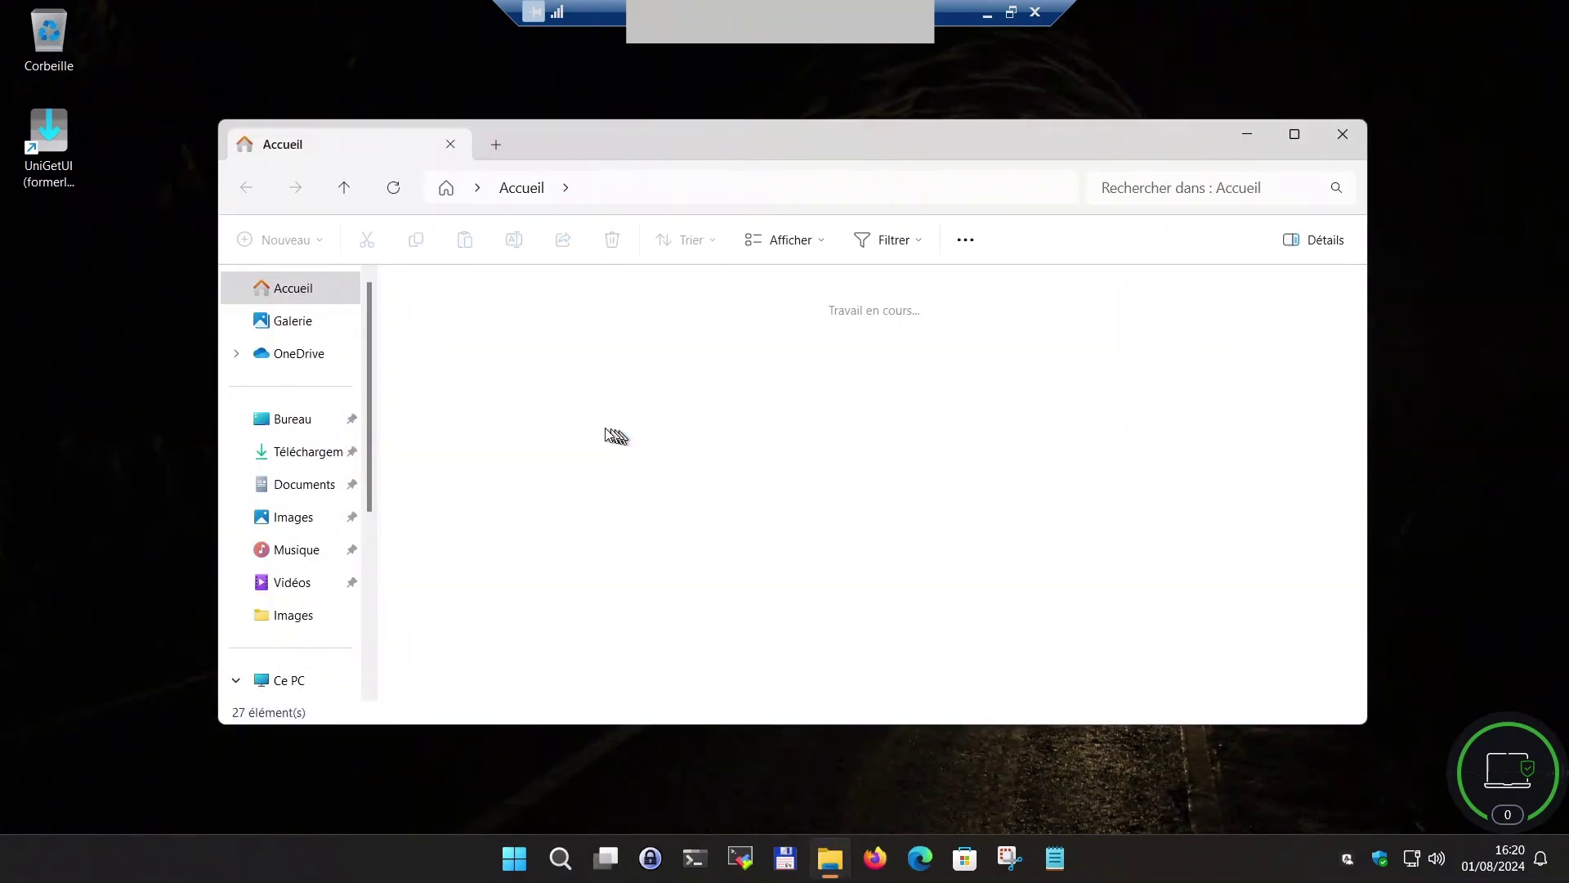
{"action": "scroll", "coordinate": [368, 578], "scroll_direction": "down", "scroll_amount": 3}
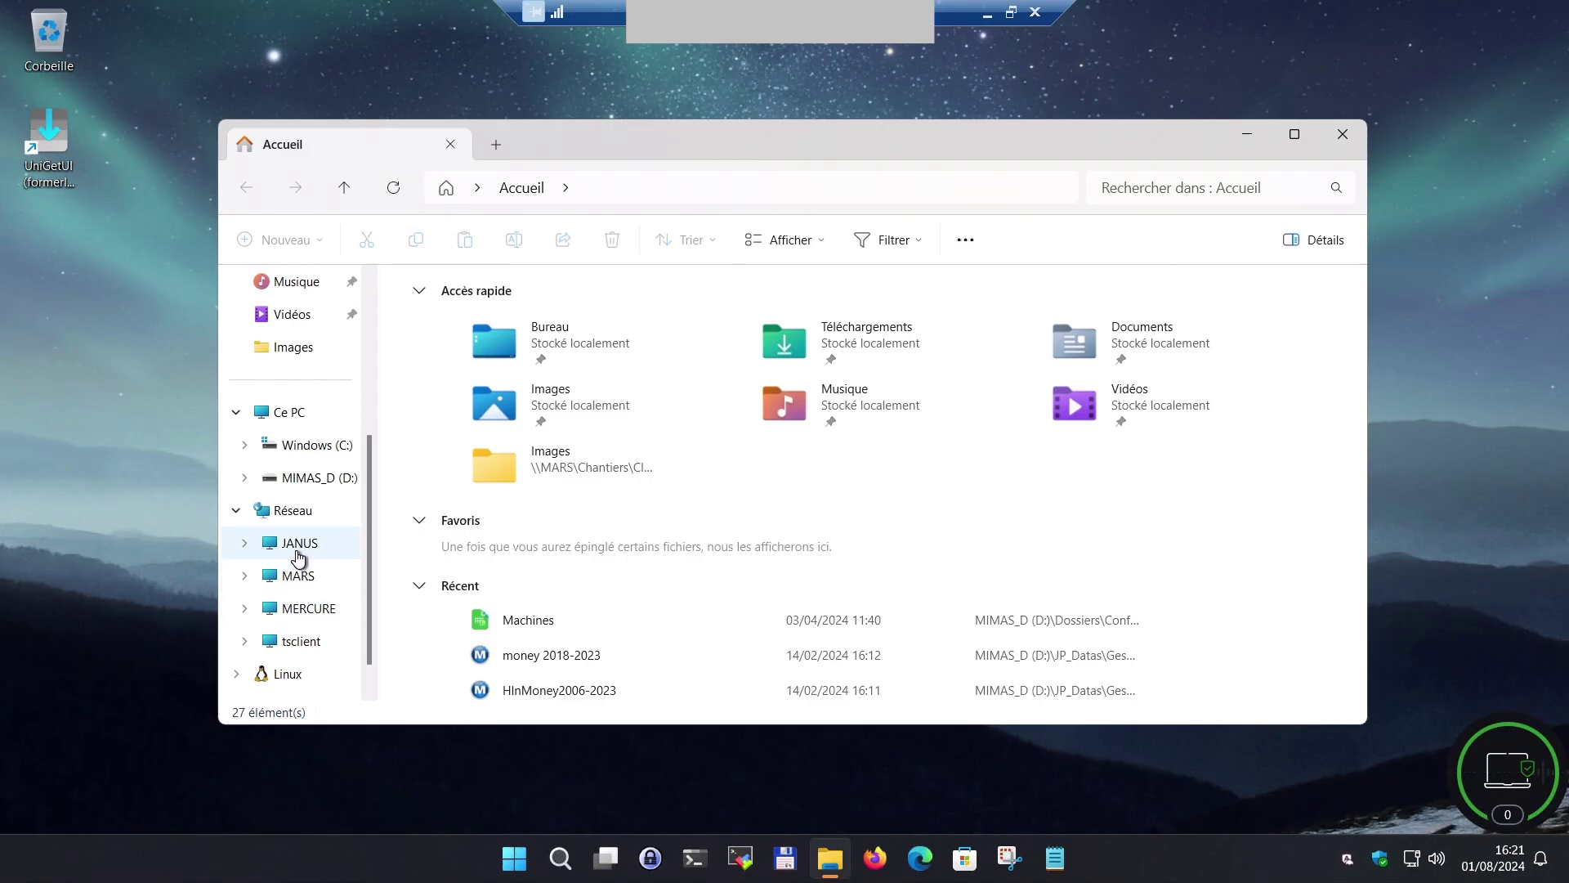
{"action": "left_click", "coordinate": [303, 613]}
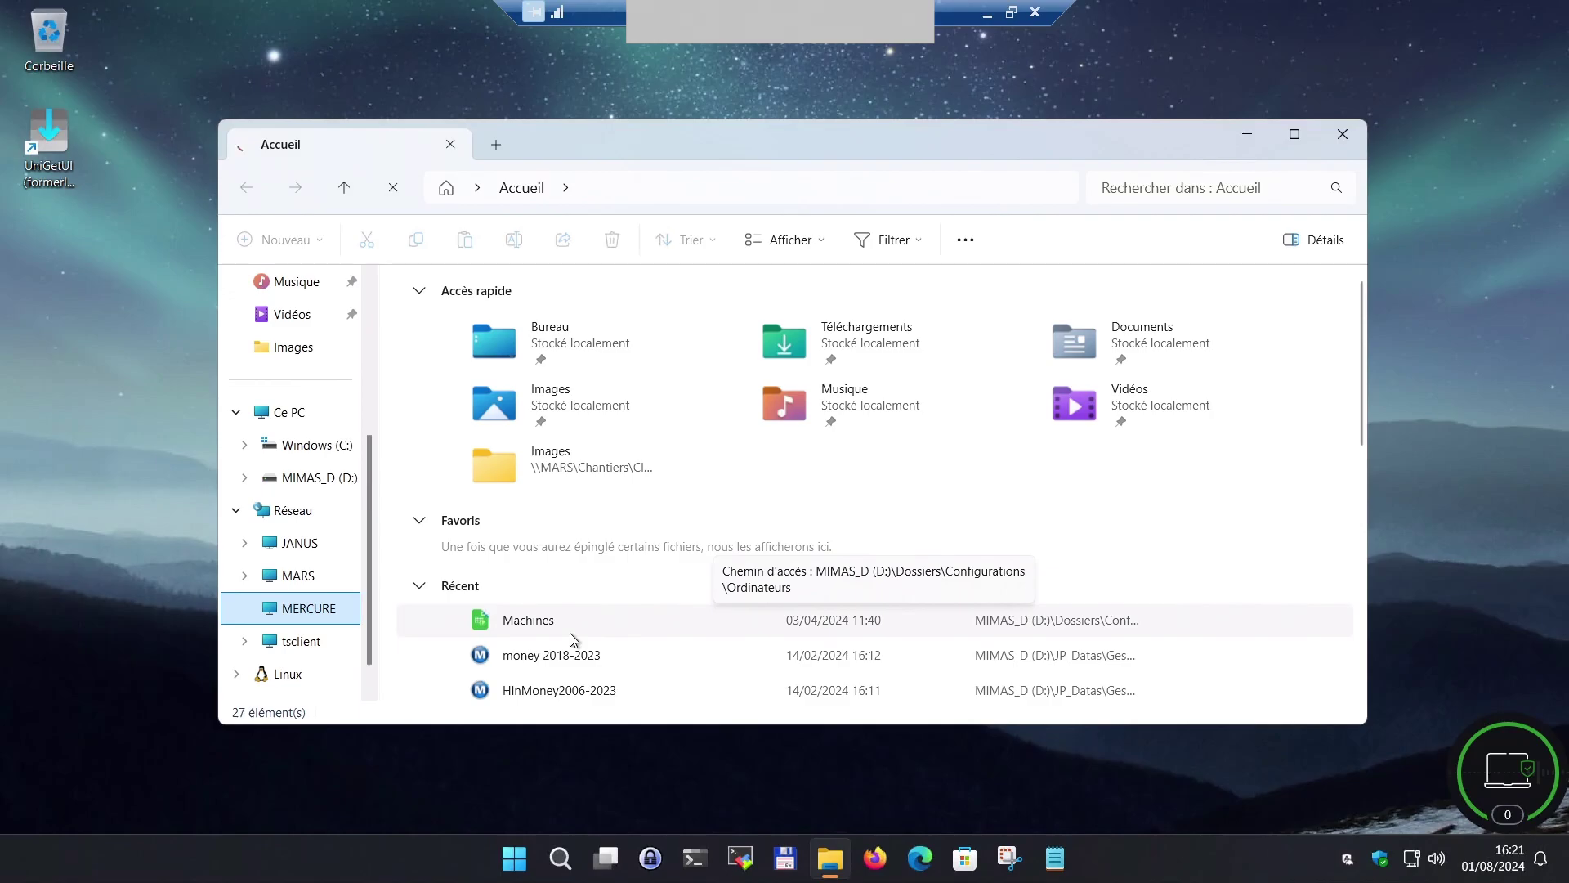
{"action": "scroll", "coordinate": [701, 527], "scroll_direction": "down", "scroll_amount": 3}
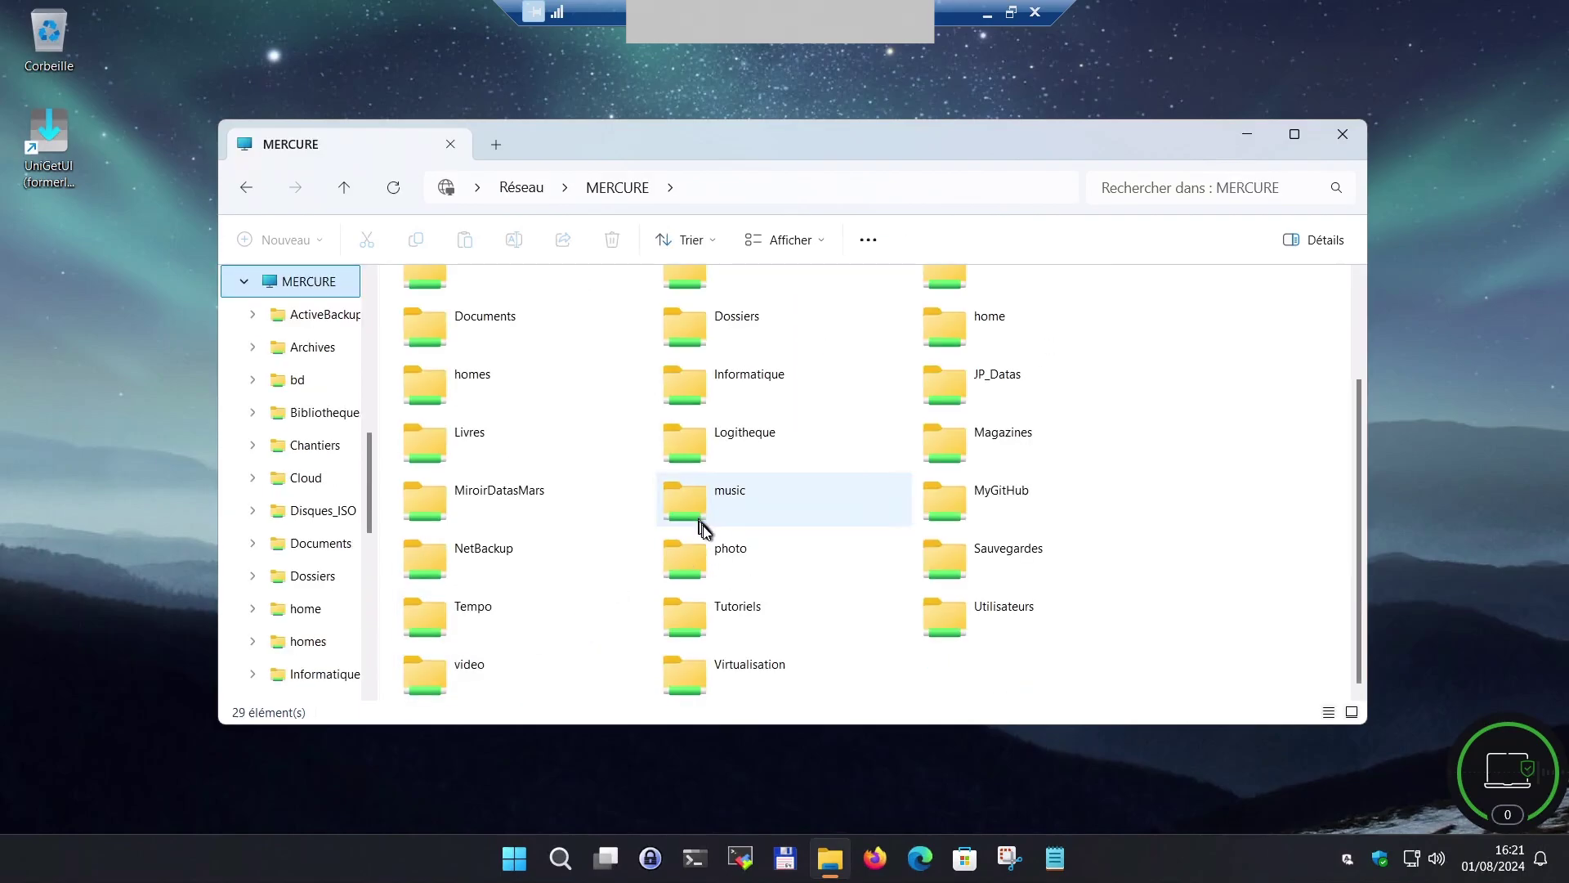
{"action": "left_click", "coordinate": [1343, 136]}
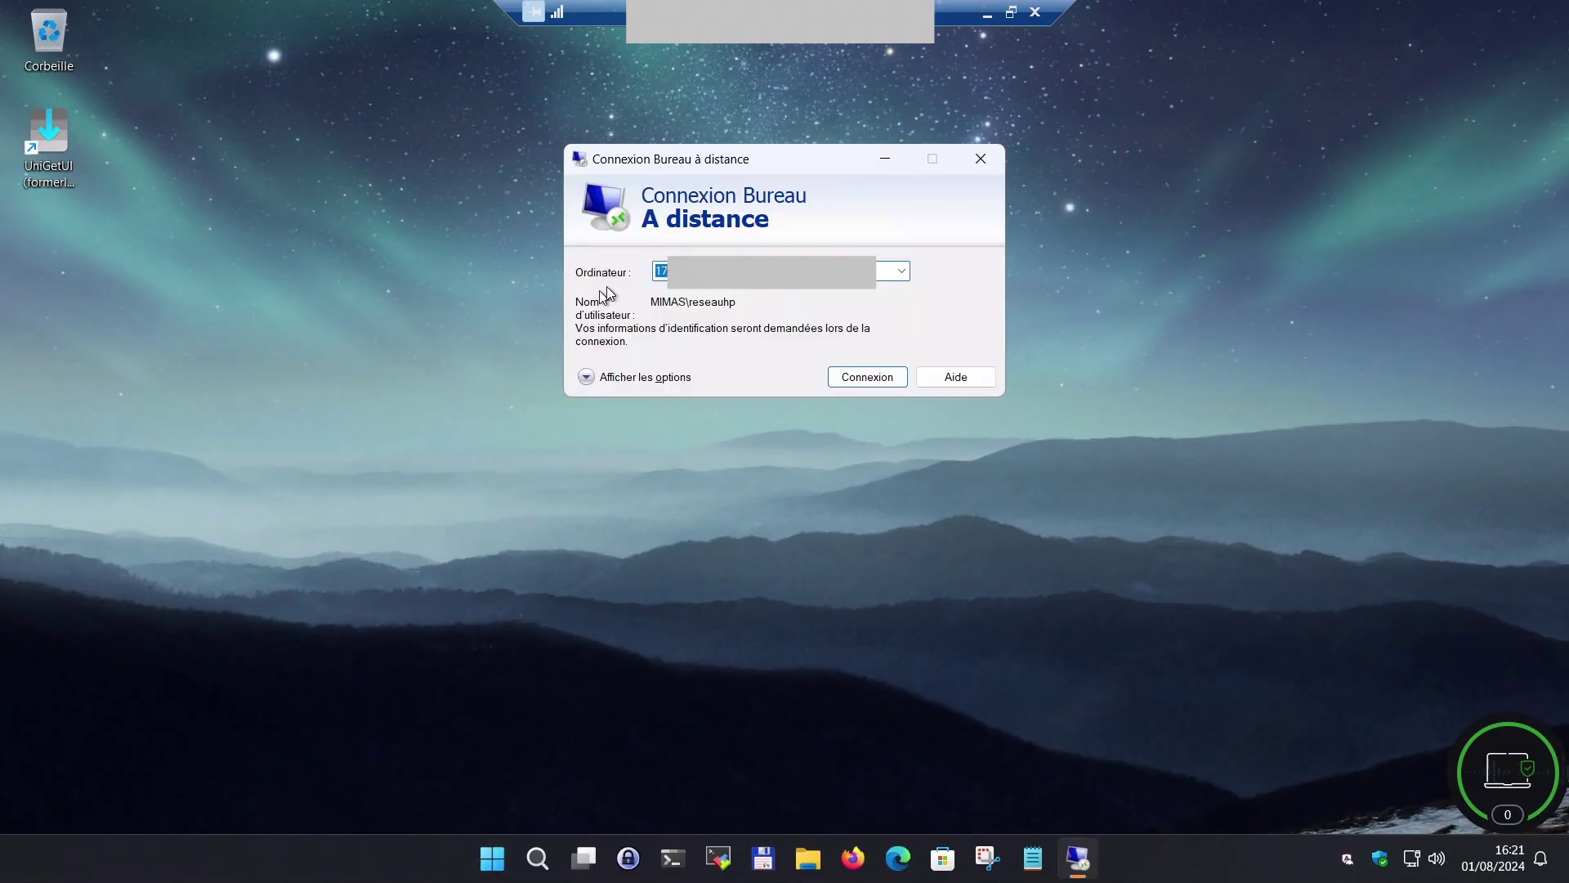
Connect from MIMAS to the computer MARS by Remote Desktop, entering the user name and password and accepting its certificate permanently.
{"action": "left_click", "coordinate": [664, 271]}
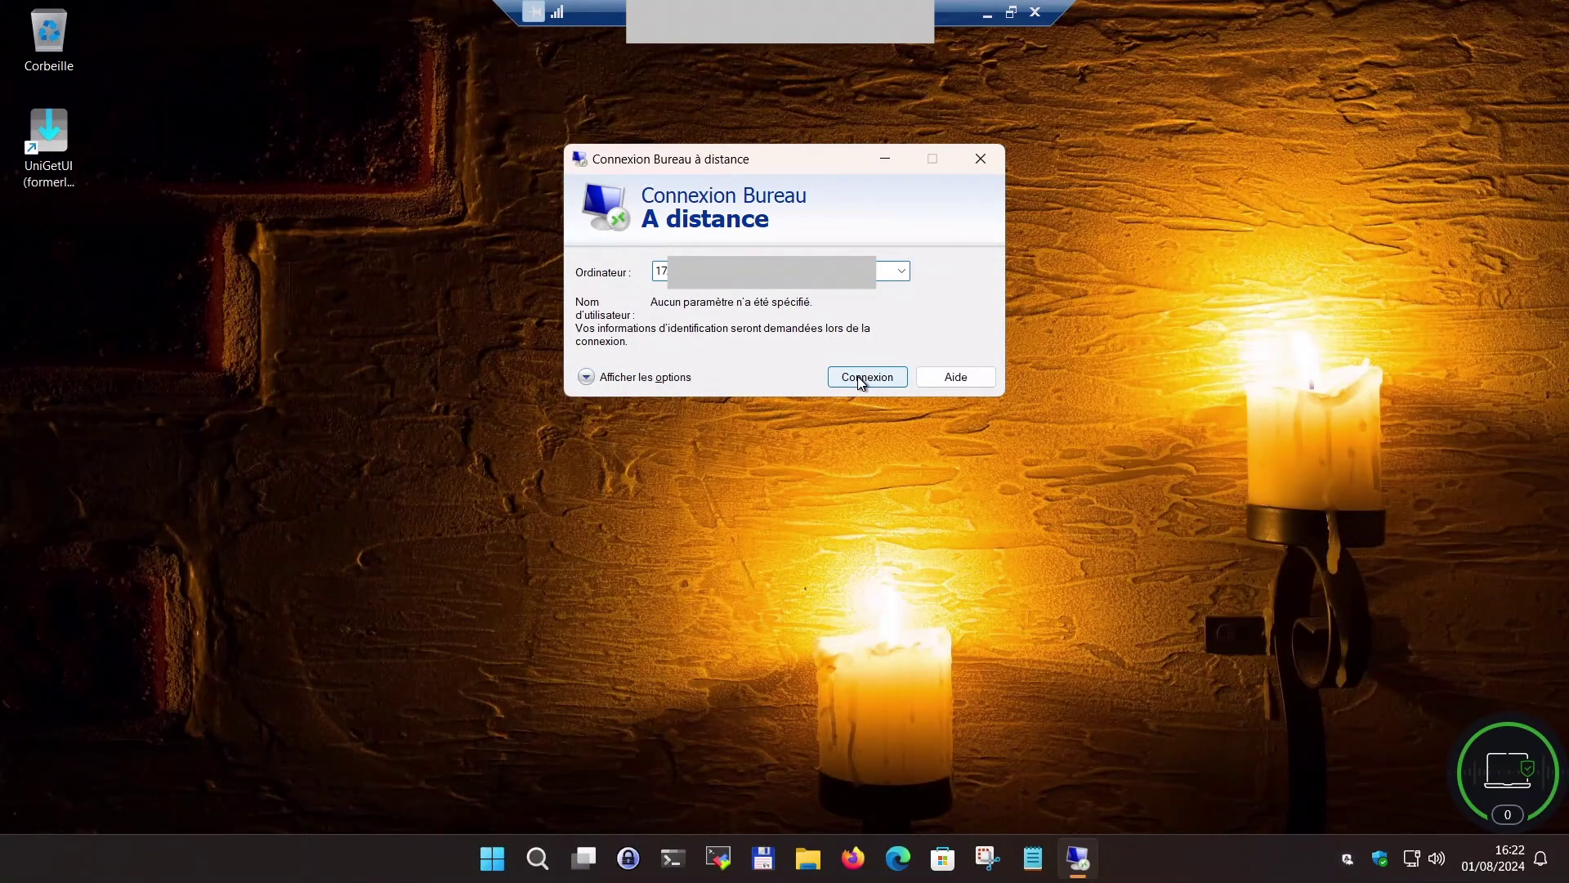
{"action": "left_click", "coordinate": [862, 379]}
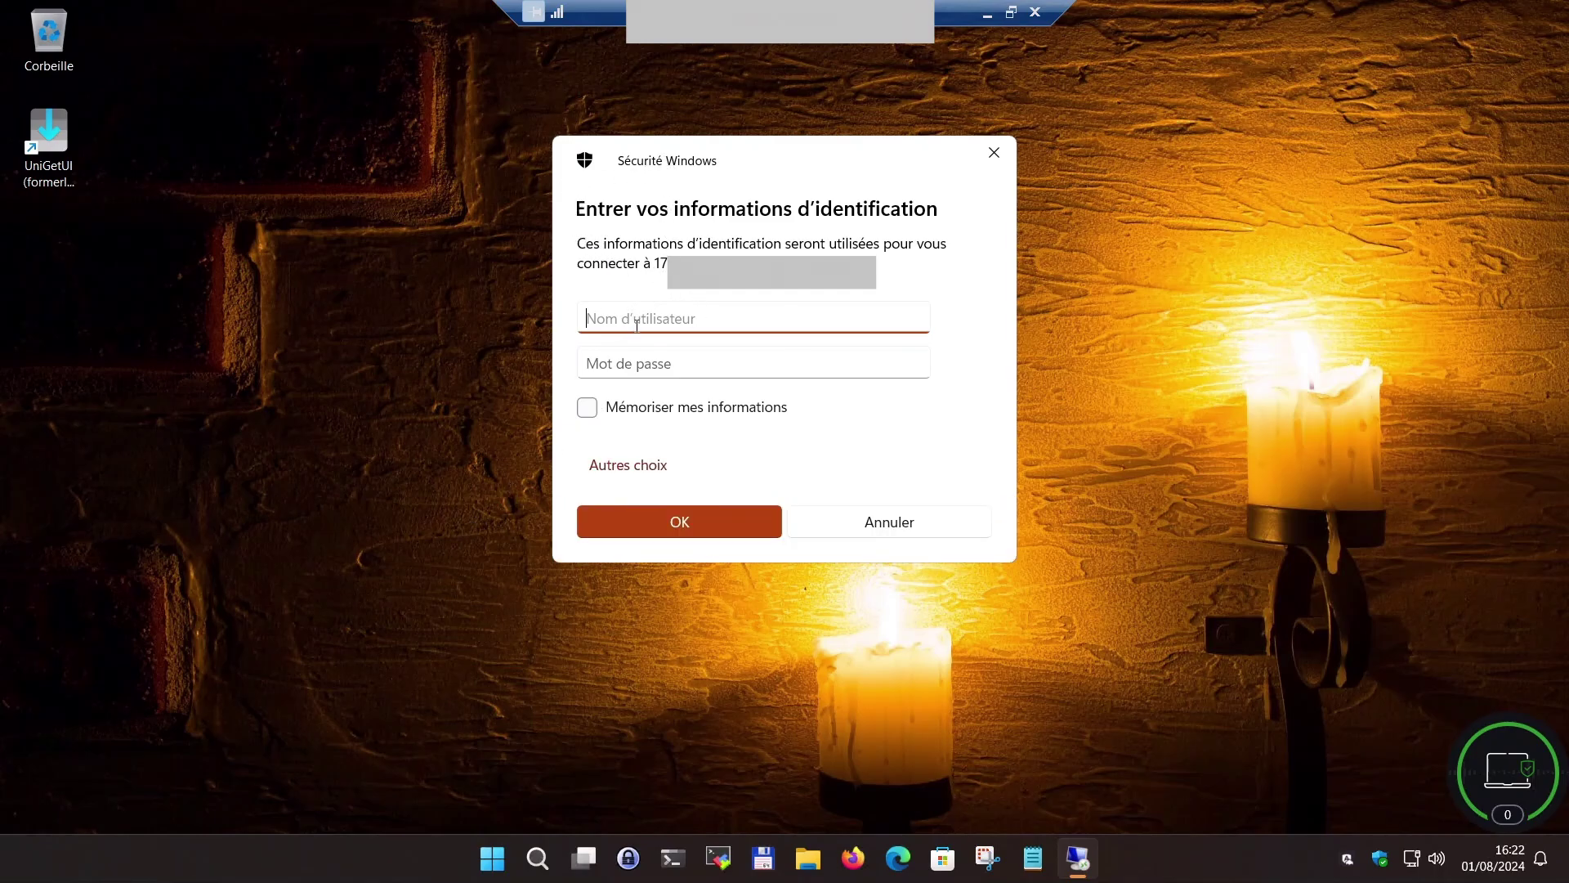
{"action": "type", "text": "reseauhp"}
{"action": "left_click", "coordinate": [631, 361]}
{"action": "type", "text": "******"}
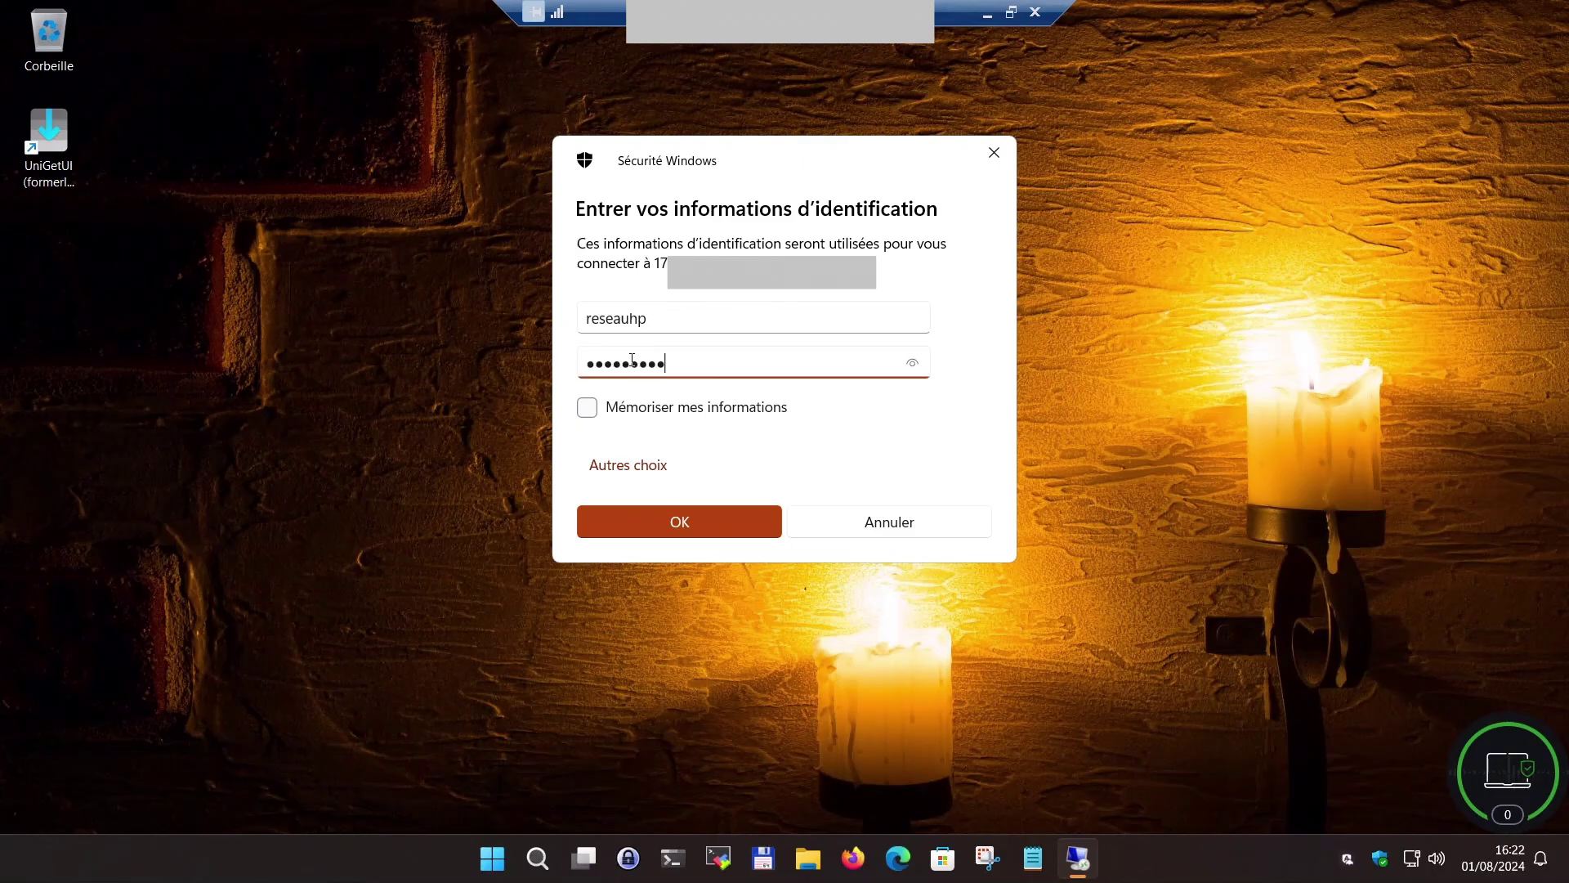
{"action": "left_click", "coordinate": [657, 530]}
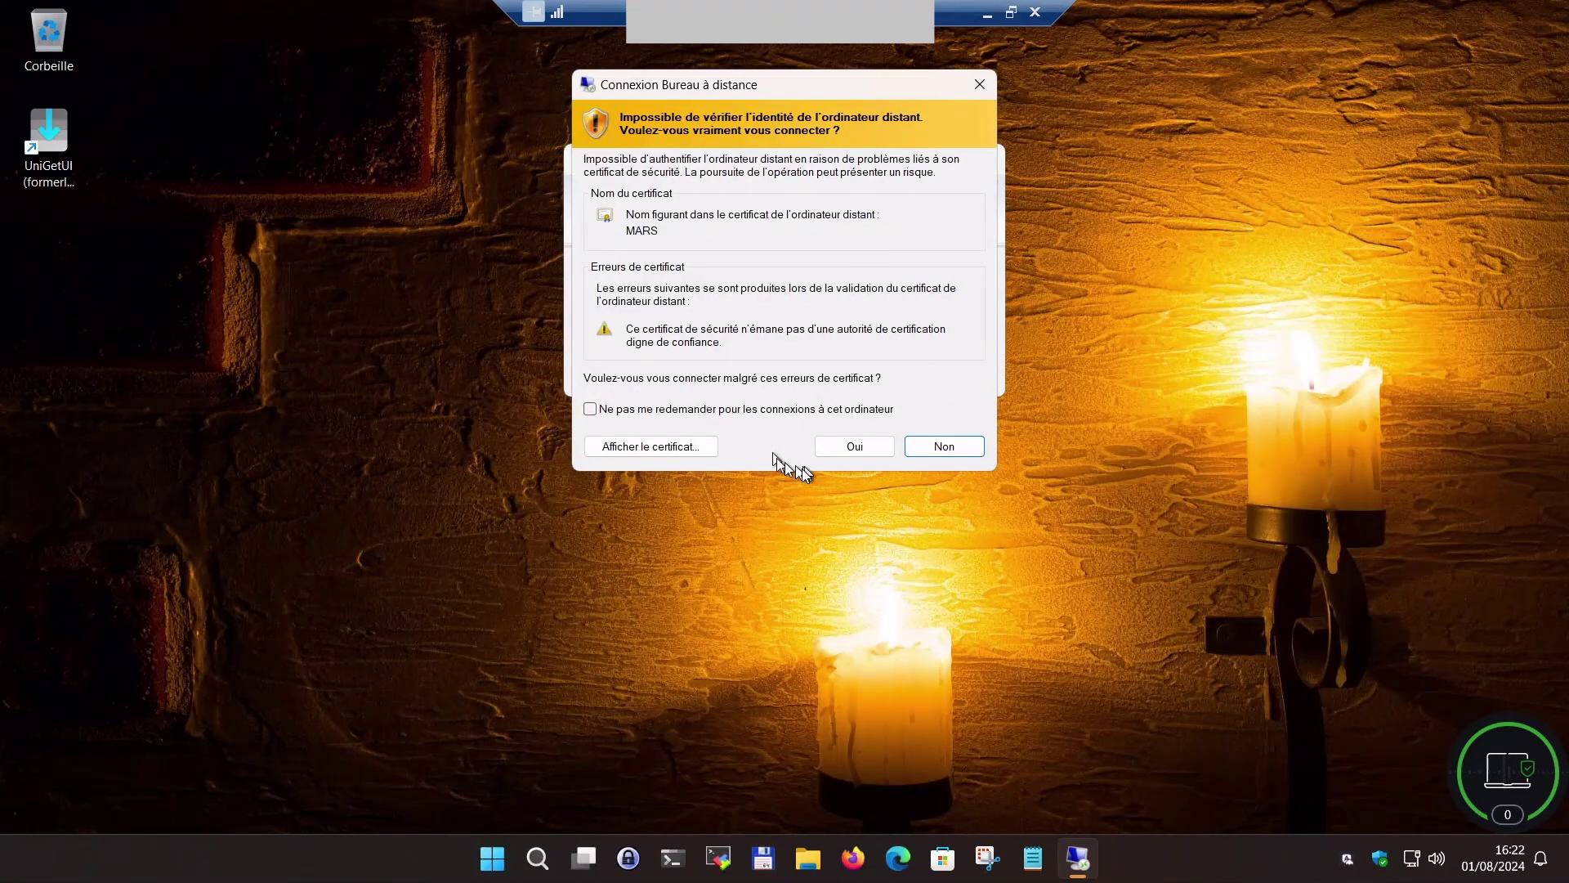
{"action": "left_click", "coordinate": [694, 412]}
{"action": "left_click", "coordinate": [853, 451]}
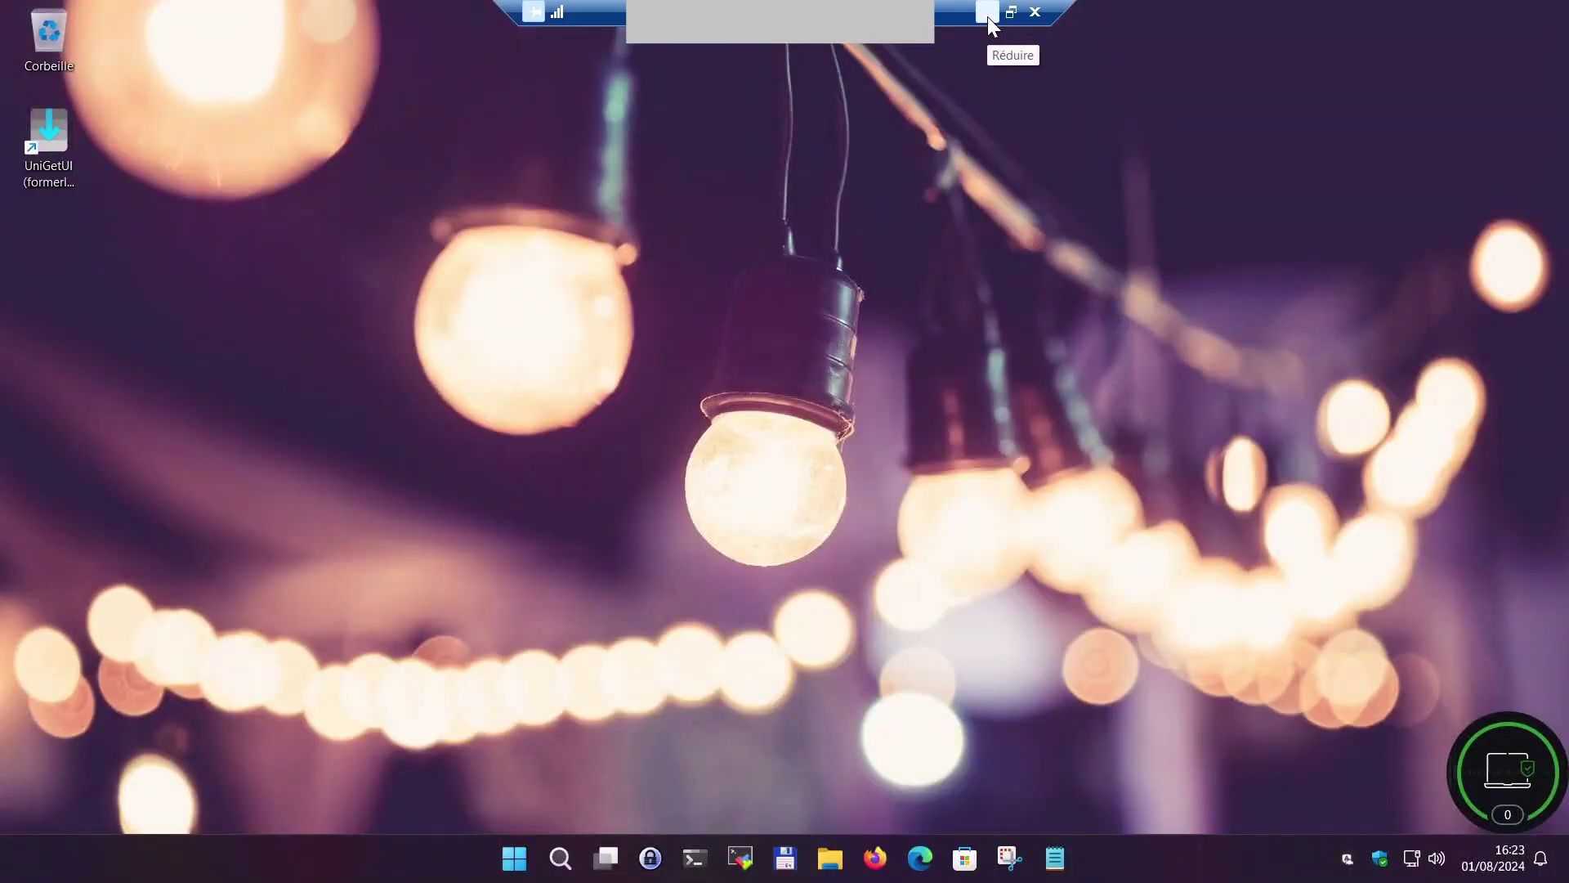
Minimize the MIMAS remote session and switch from the local desktop to OBS.
{"action": "key", "text": "super"}
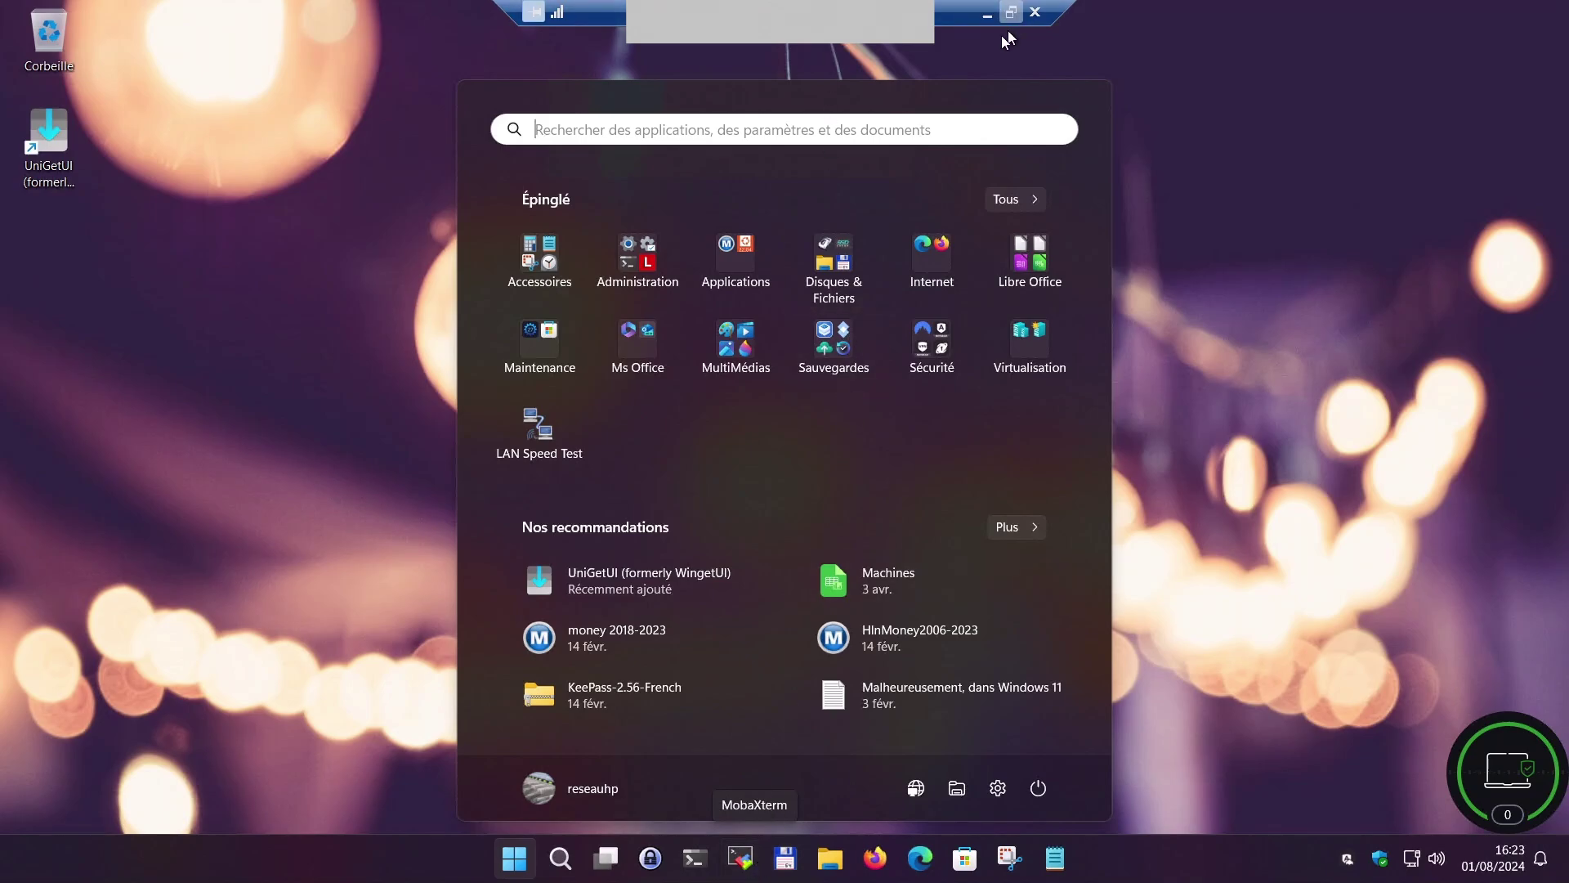
{"action": "left_click", "coordinate": [986, 13]}
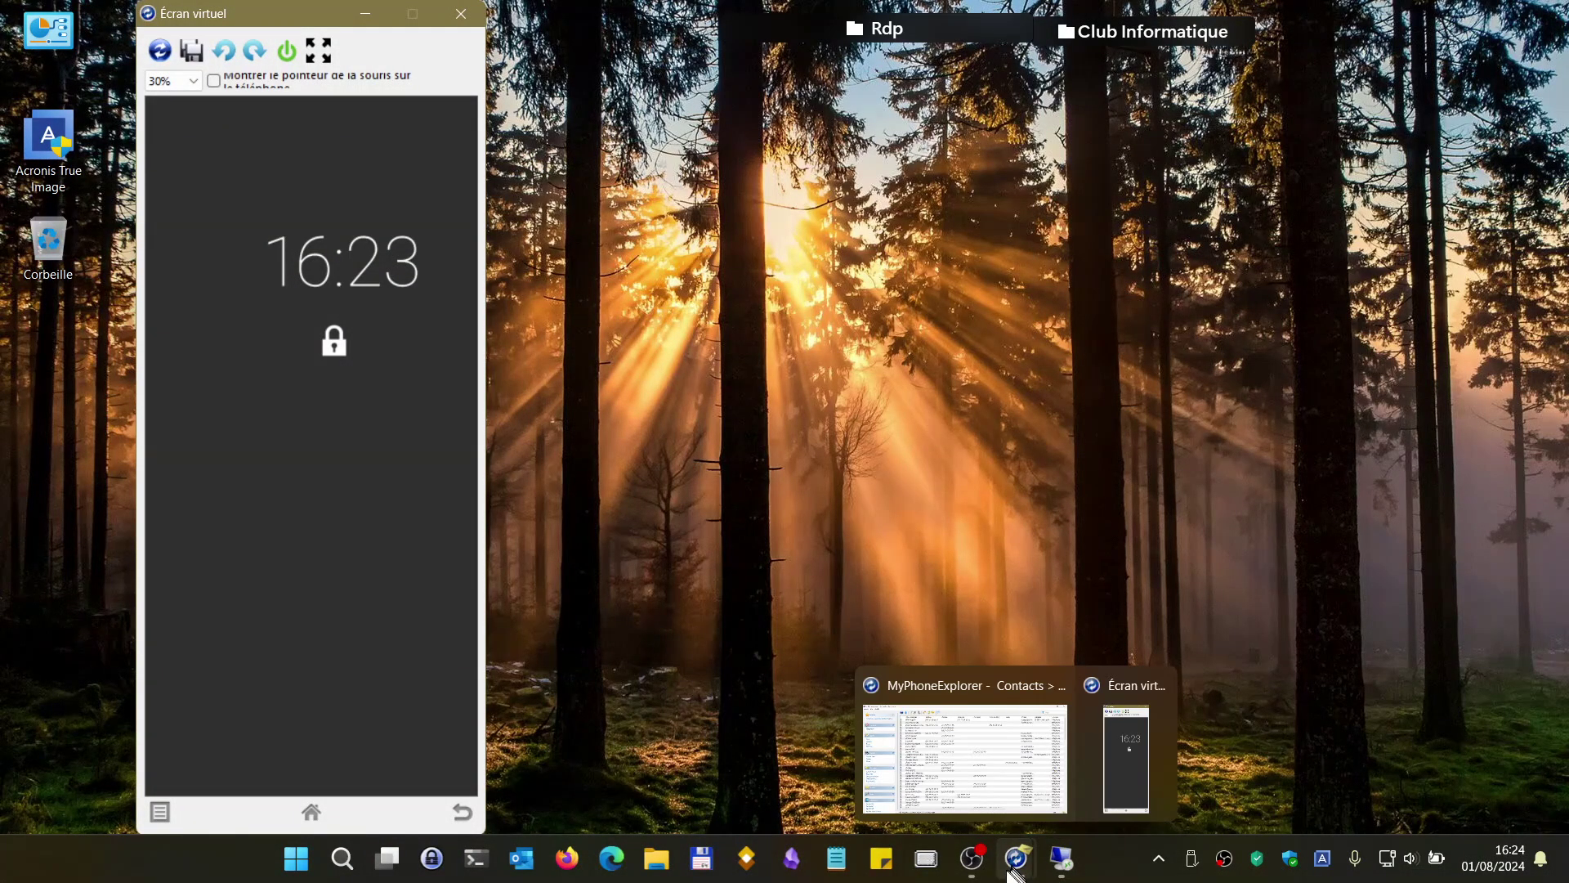
{"action": "left_click", "coordinate": [978, 873]}
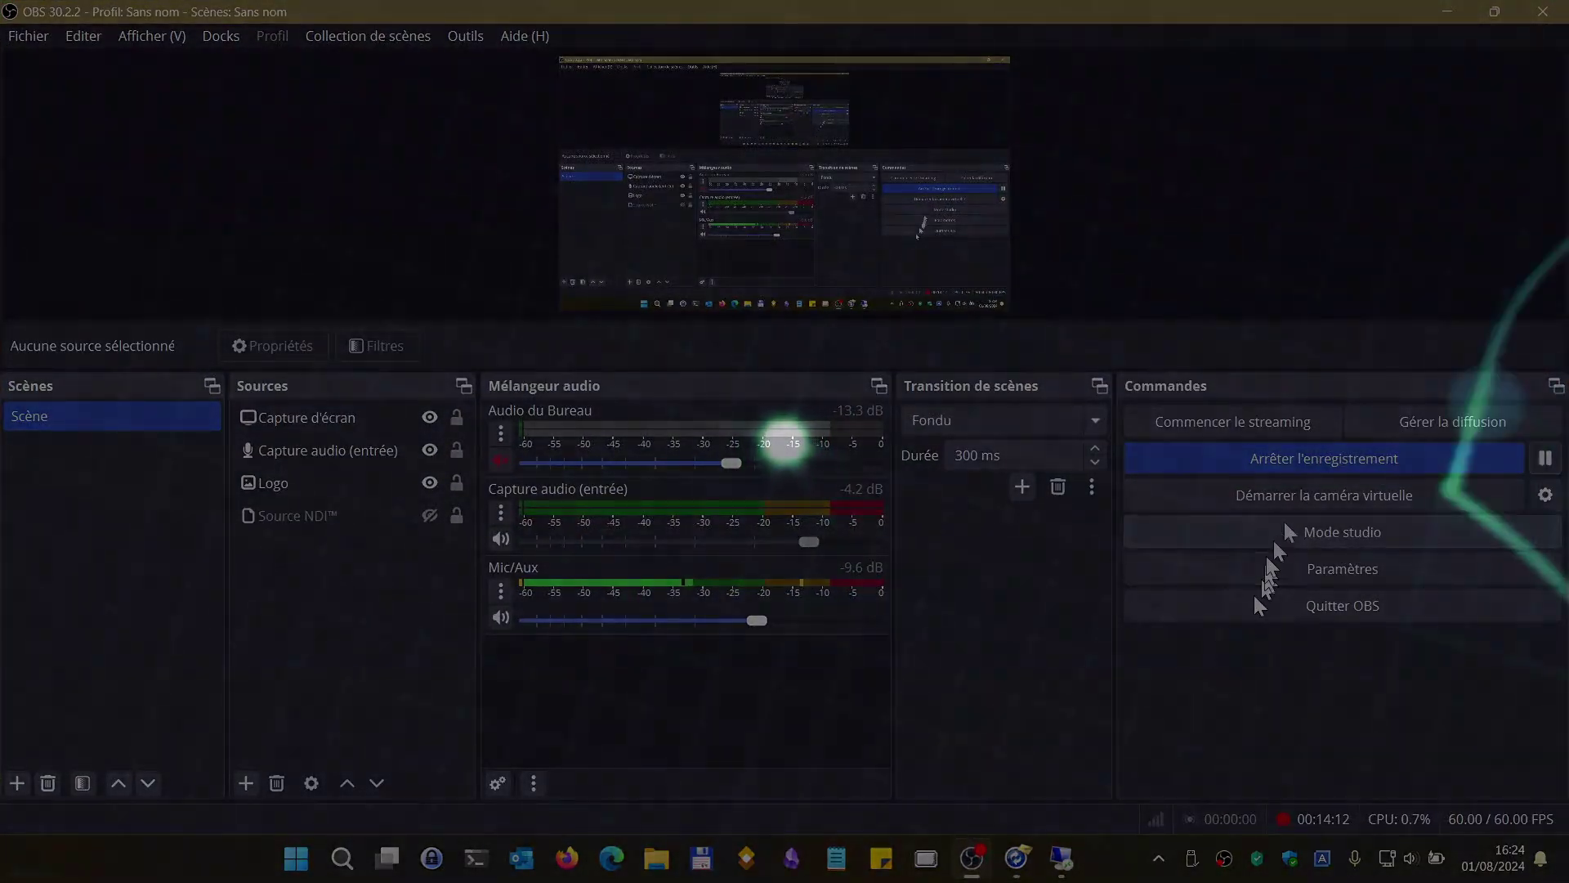